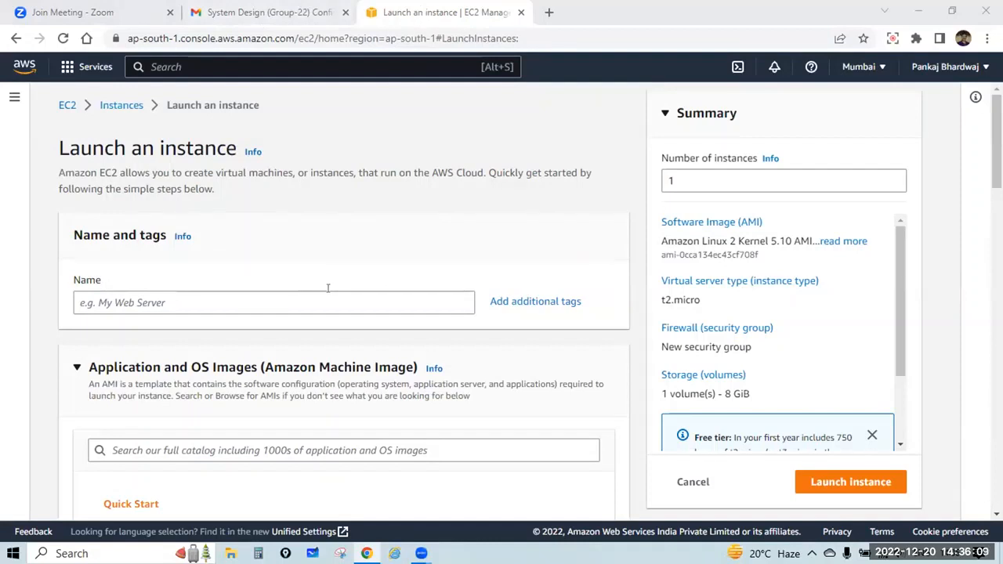
Name the new instance system1
click(199, 300)
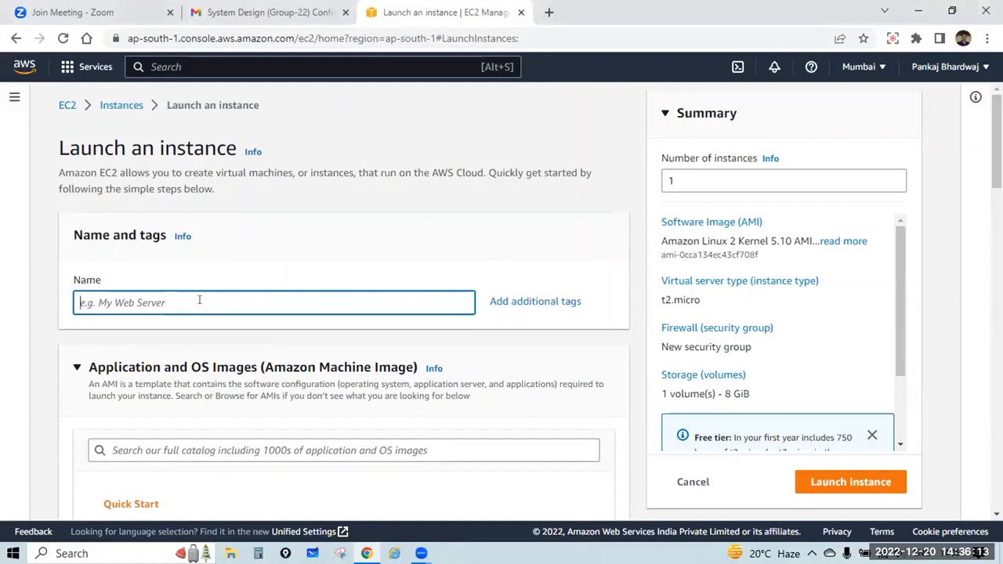
text(s1)
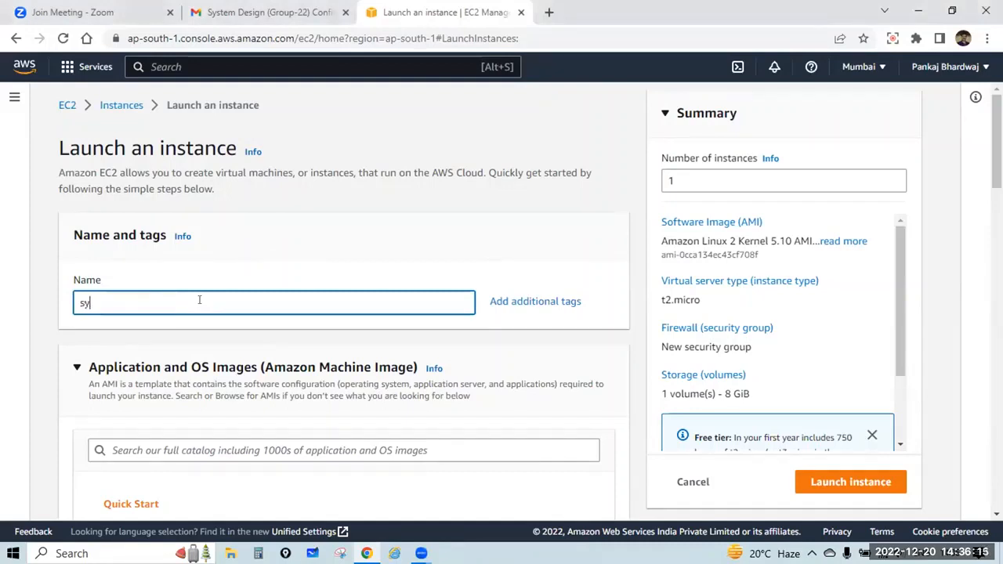
text(e)
text(yem2)
key(BackSpace)
key(BackSpace)
key(BackSpace)
text(tem1)
Choose Windows as the quick-start operating system image for the instance
scroll(204, 295, down, 2)
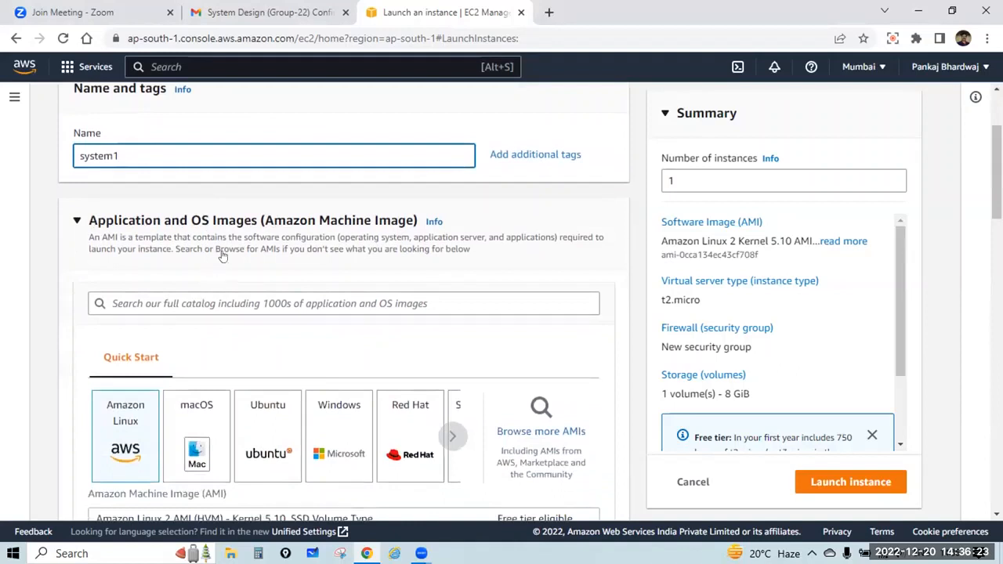
scroll(269, 222, down, 1)
click(338, 367)
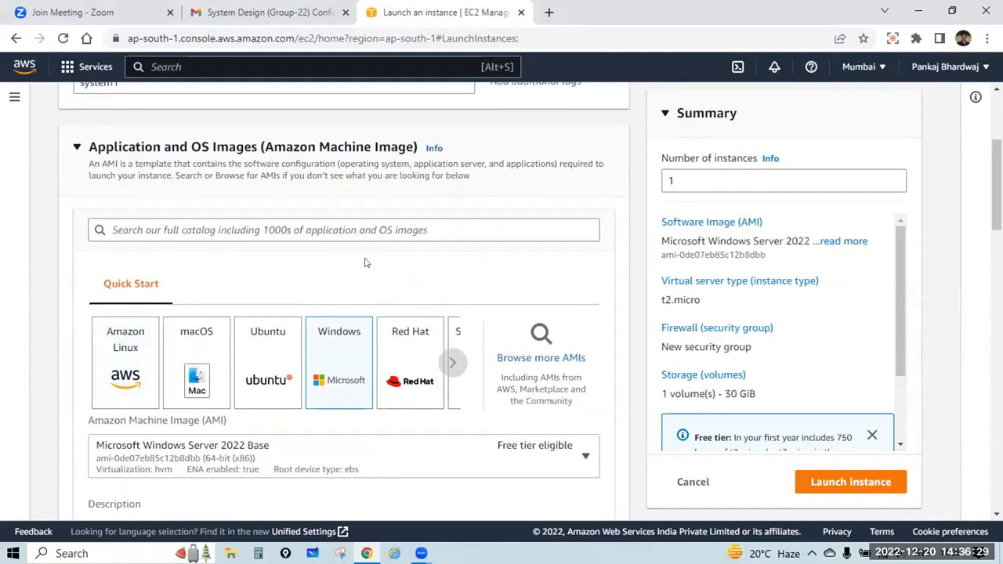
Review the instance name and the details of the selected Windows machine image
scroll(365, 263, down, 2)
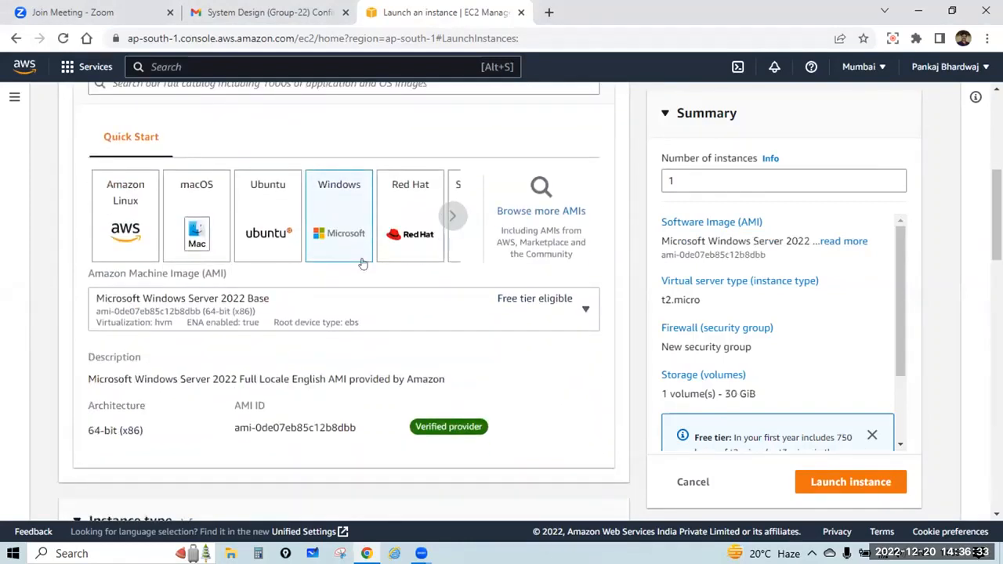
scroll(363, 264, down, 3)
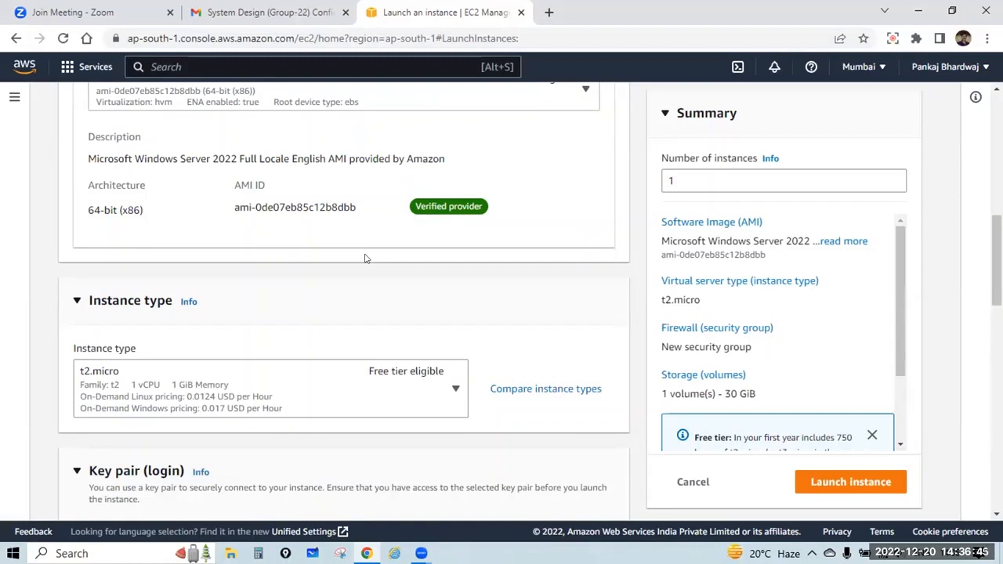
scroll(365, 259, up, 5)
scroll(145, 153, up, 2)
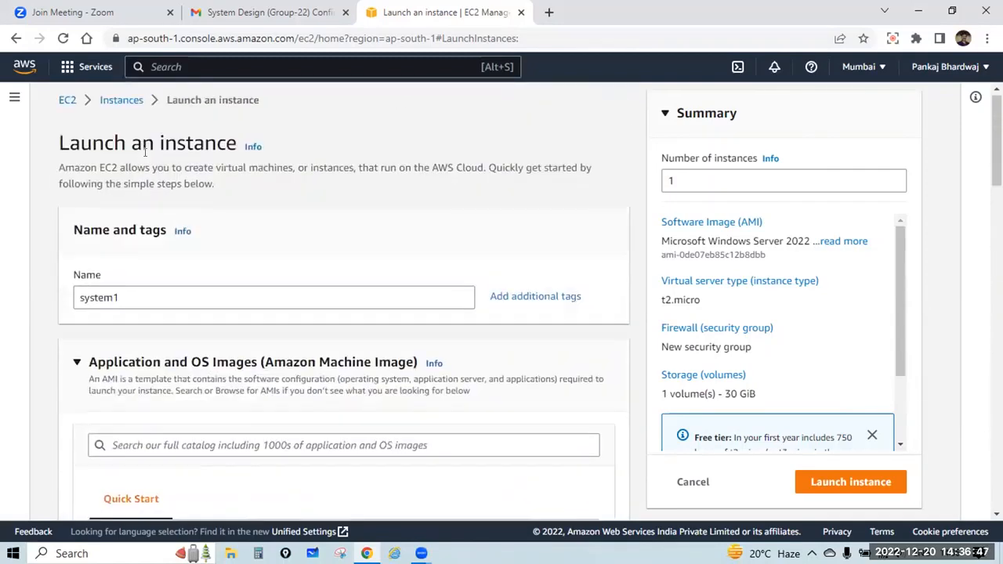
scroll(157, 215, down, 2)
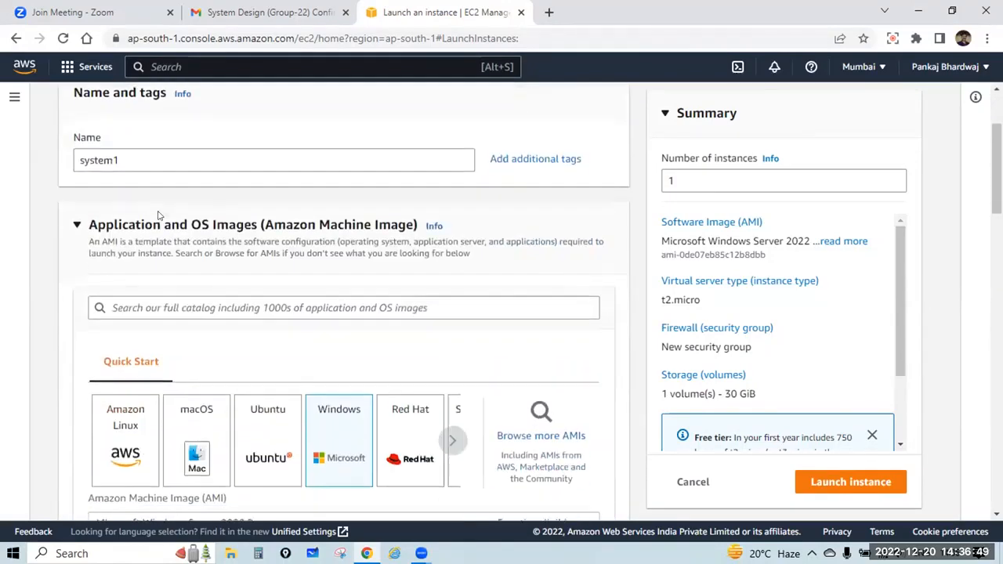
scroll(207, 241, down, 2)
scroll(157, 241, up, 3)
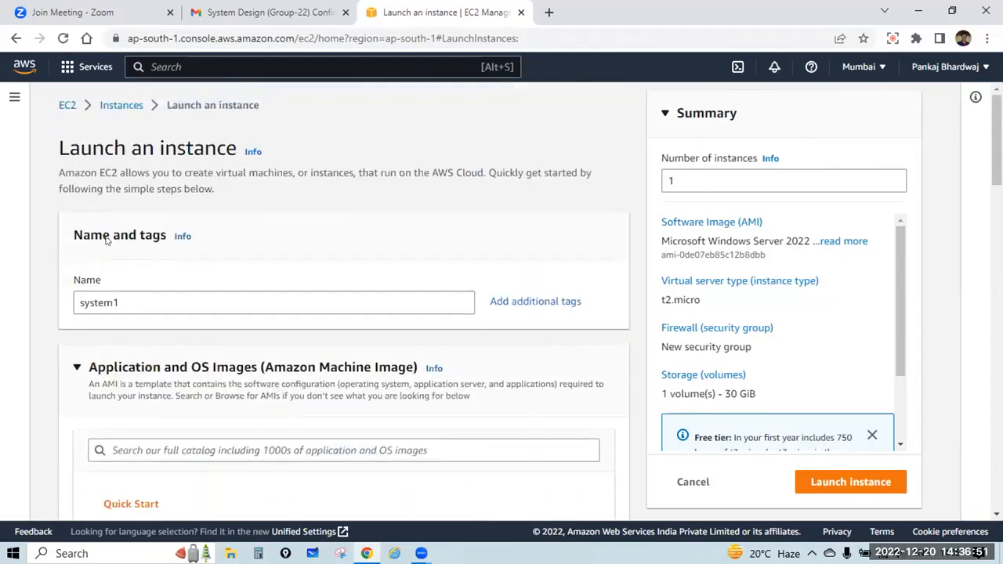
drag(126, 295, 72, 300)
scroll(258, 250, down, 3)
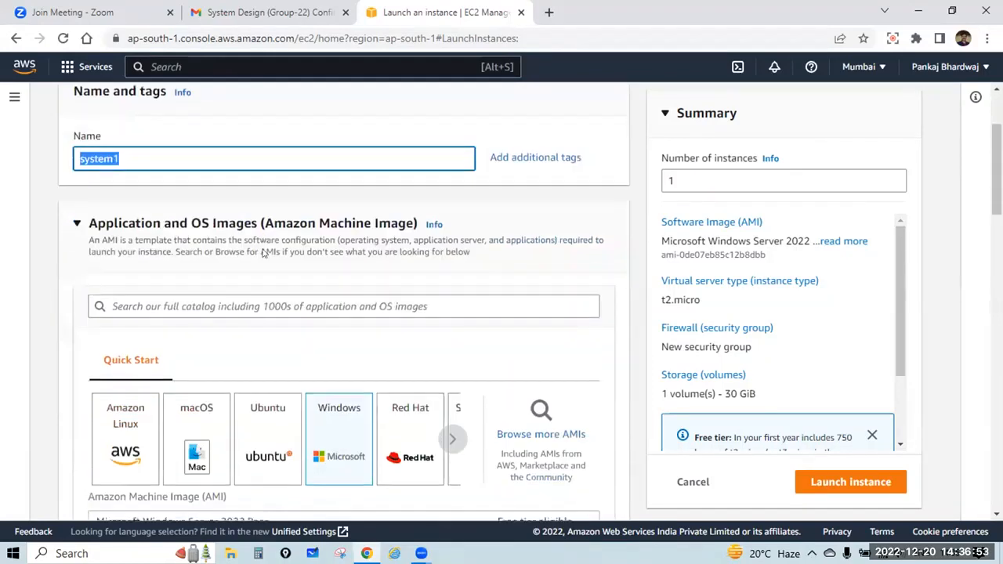
scroll(345, 337, down, 2)
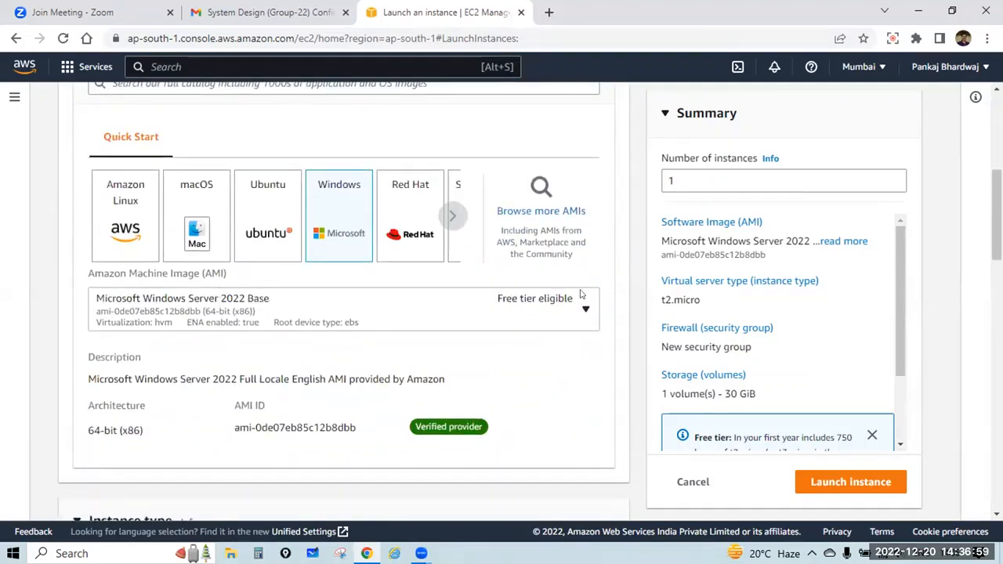
Select the existing key pair s1 for logging in to the instance
scroll(578, 288, down, 3)
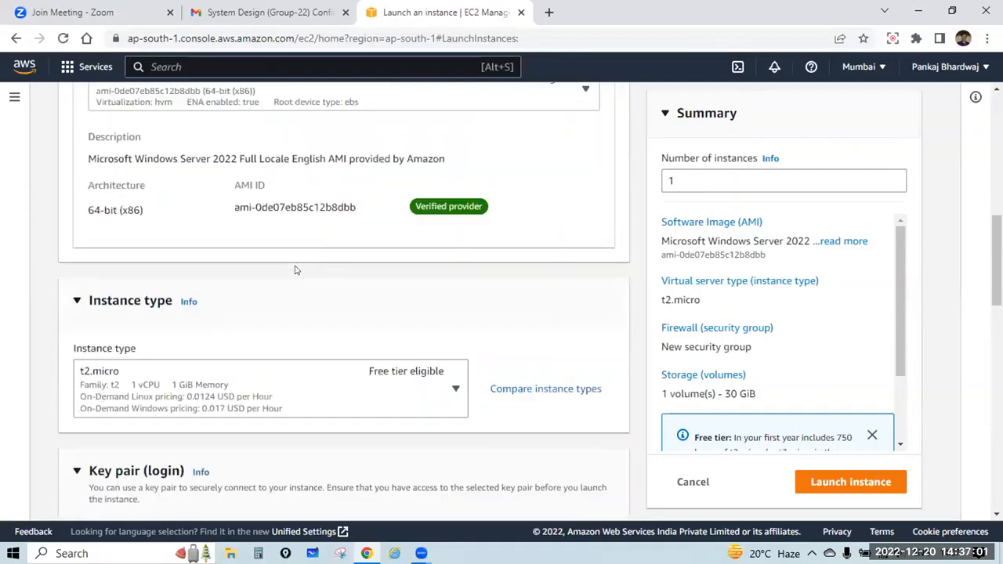
scroll(235, 149, down, 2)
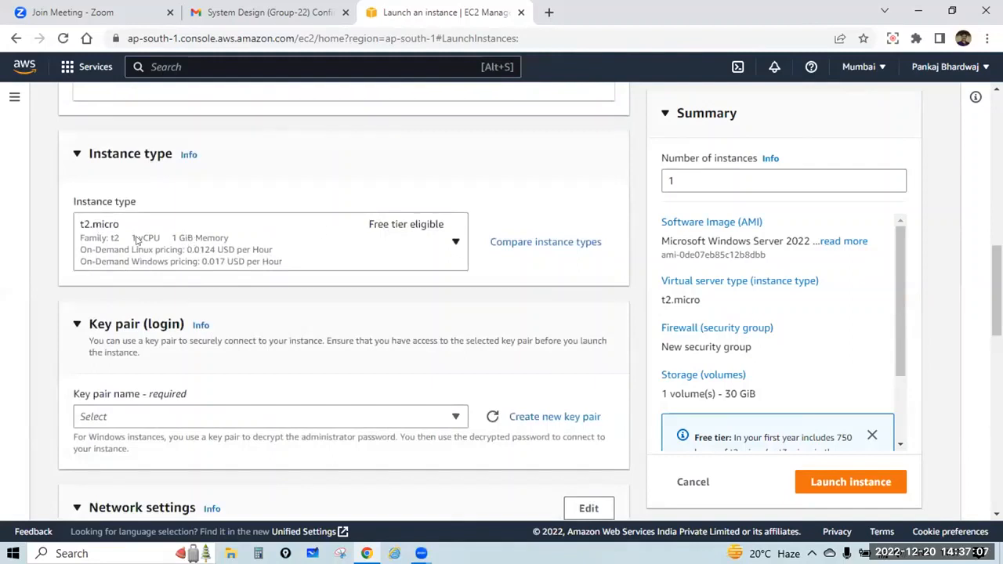
scroll(135, 240, down, 2)
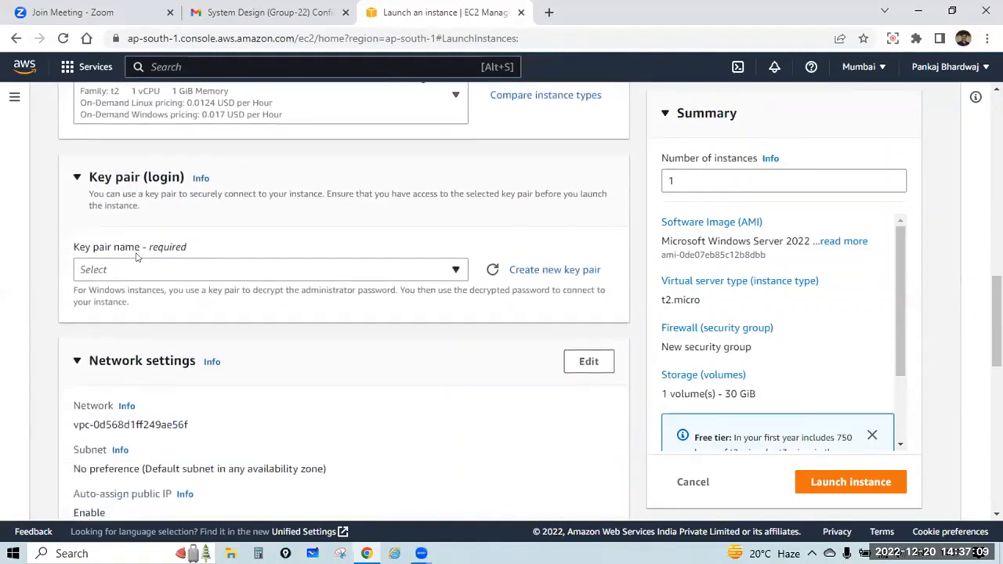
click(241, 270)
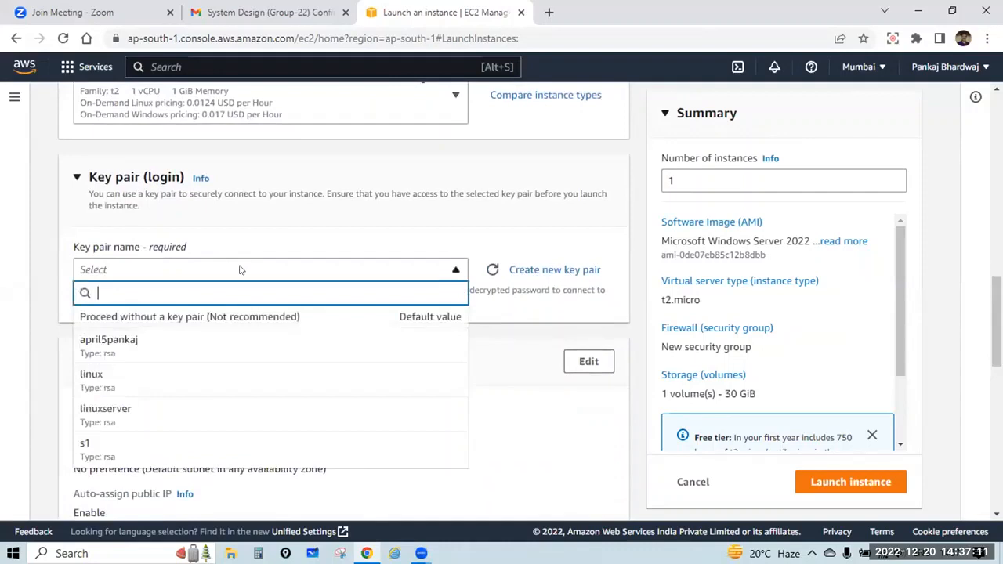
click(138, 446)
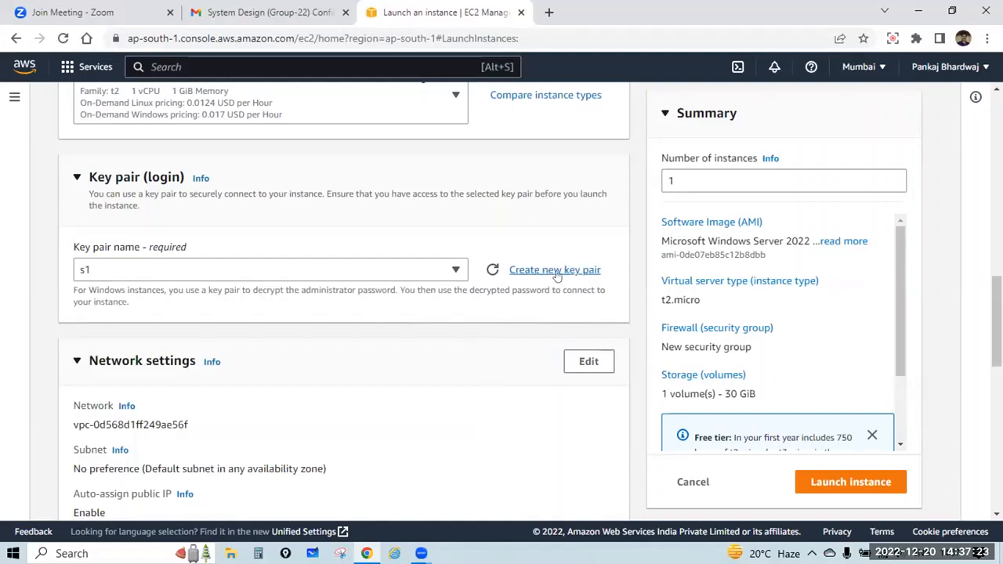
Examine the network settings, the firewall rules, and the root volume size against the free tier storage limit
scroll(469, 229, down, 2)
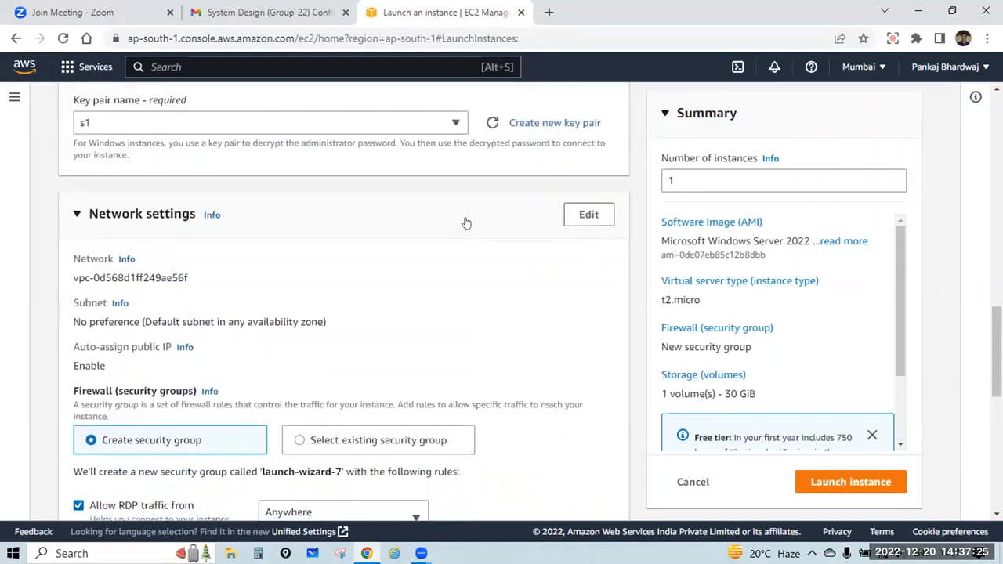
scroll(486, 220, down, 1)
scroll(223, 212, down, 1)
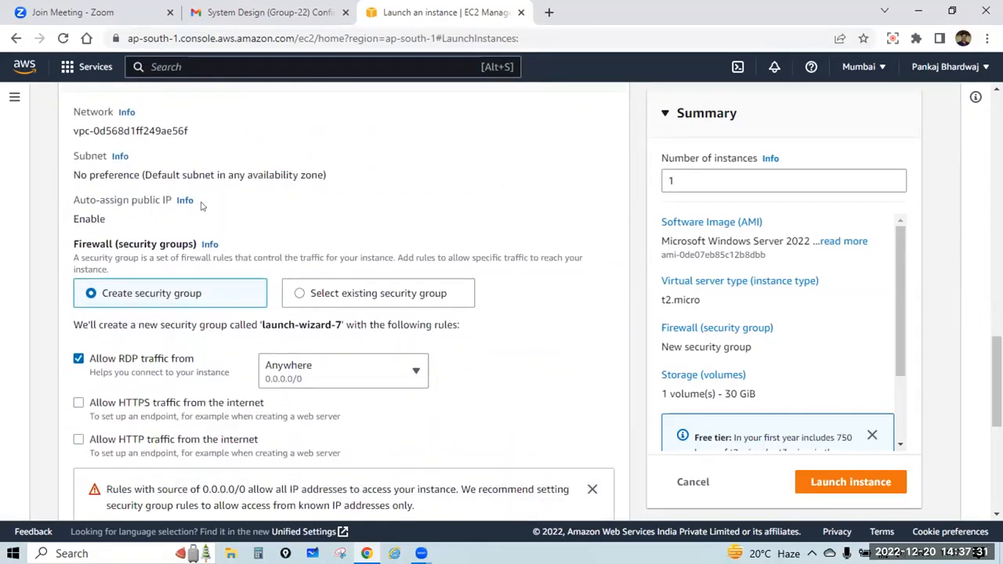
scroll(201, 201, down, 1)
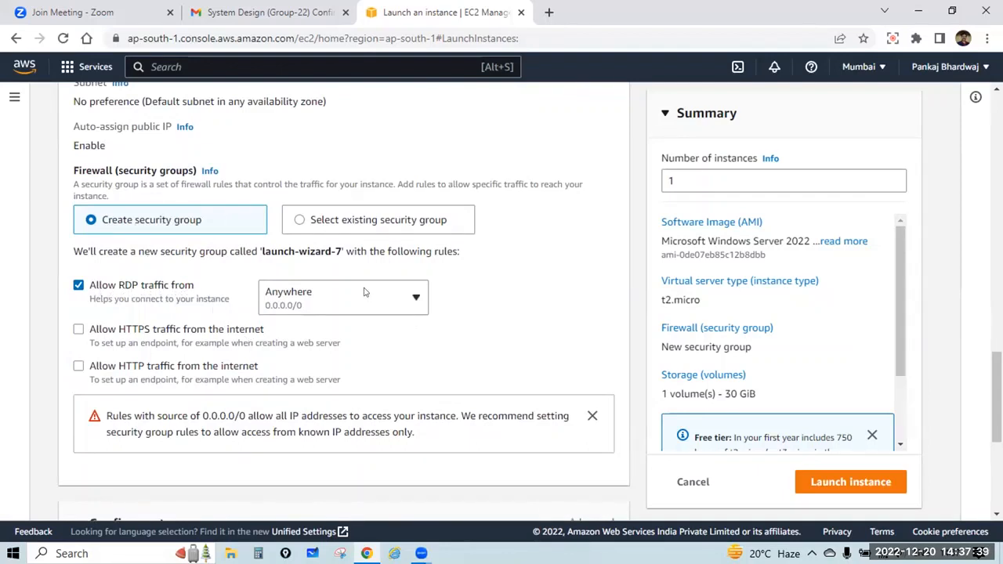
scroll(363, 293, down, 2)
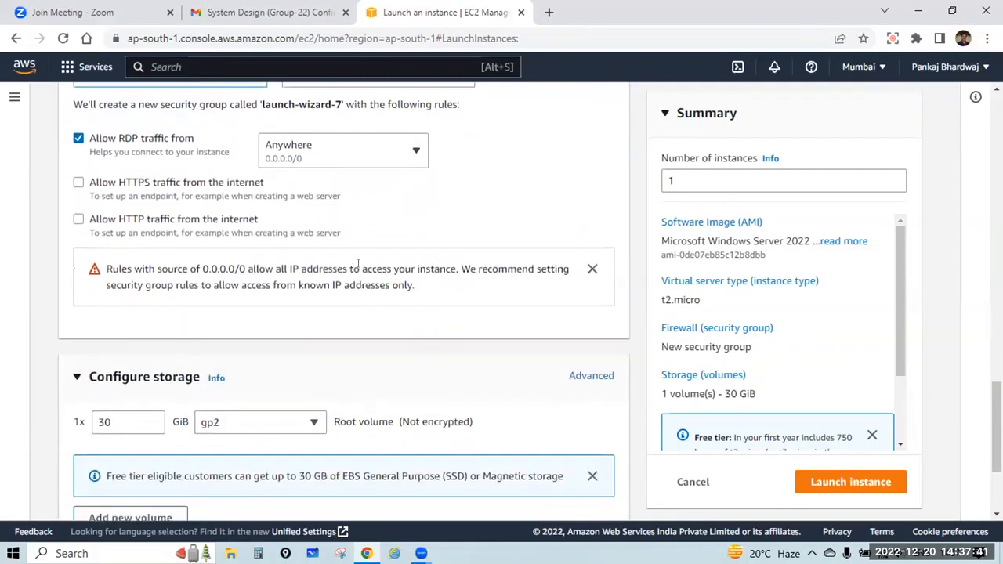
scroll(358, 265, down, 2)
drag(116, 271, 94, 271)
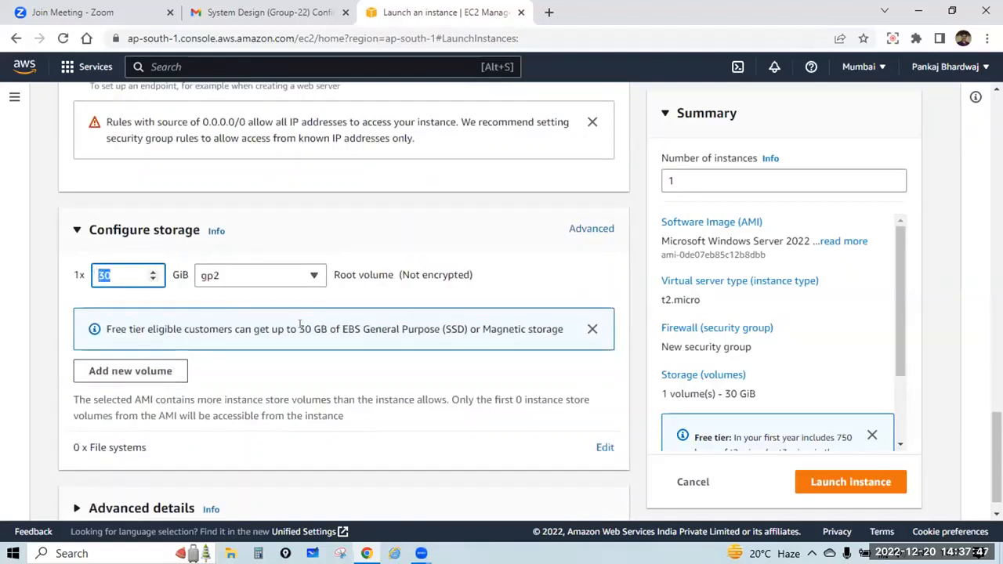
drag(299, 329, 326, 328)
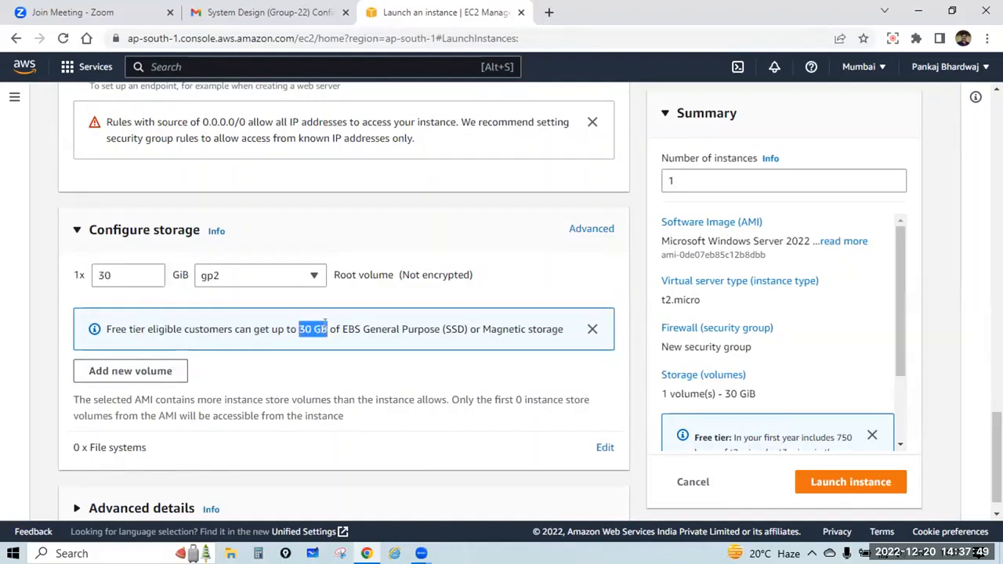
scroll(552, 255, down, 1)
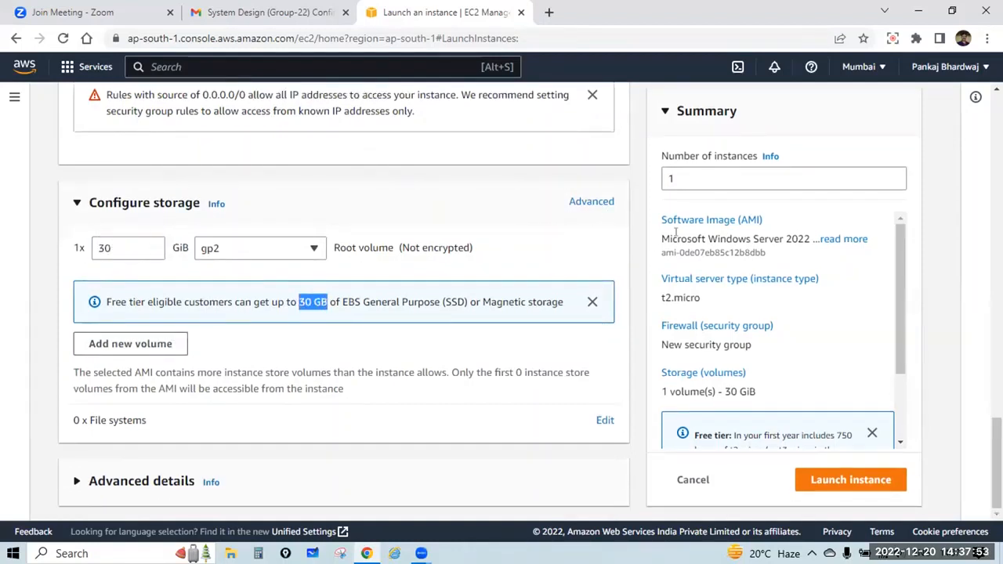
Check the launch summary for the software image, instance type, security group, storage volume and free tier terms
scroll(706, 235, down, 2)
scroll(737, 231, up, 2)
scroll(750, 224, down, 2)
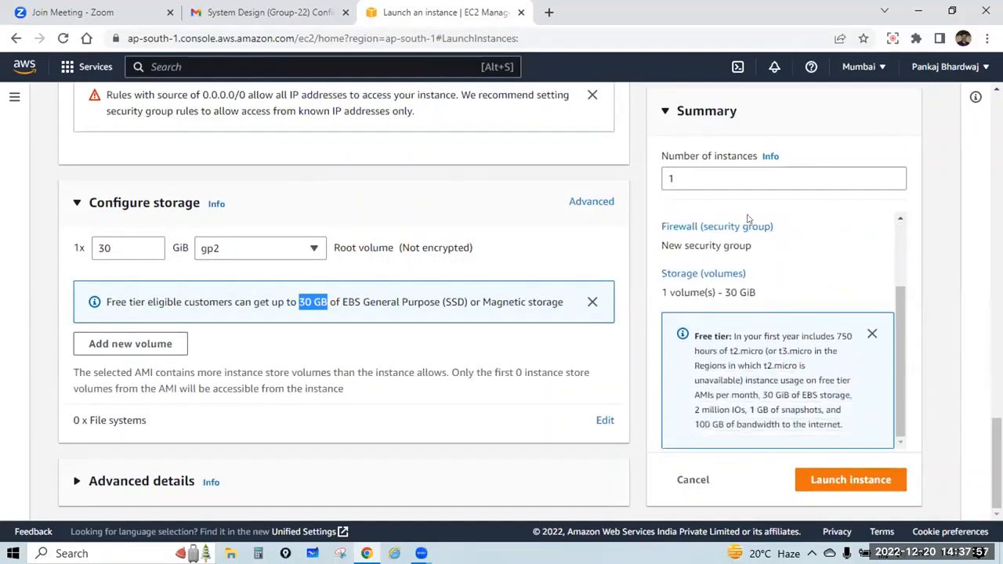
scroll(749, 223, up, 2)
drag(702, 298, 658, 296)
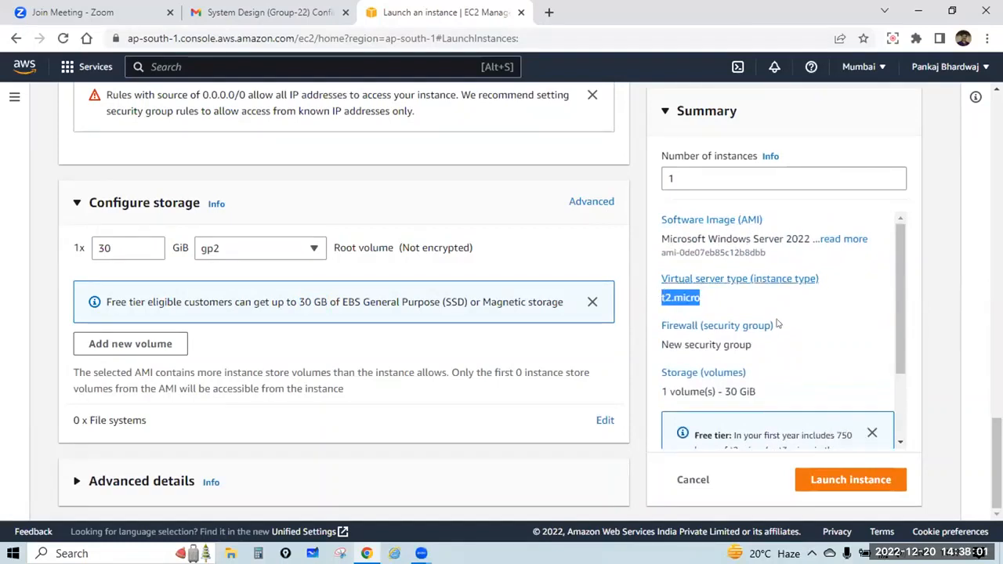
scroll(776, 316, down, 2)
drag(768, 317, 663, 317)
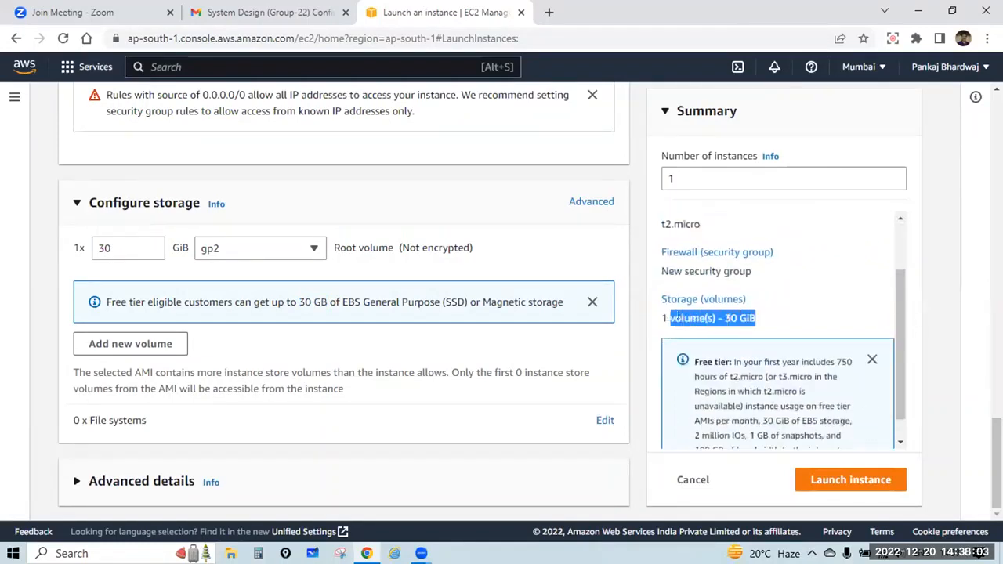
drag(754, 272, 653, 276)
scroll(808, 274, down, 1)
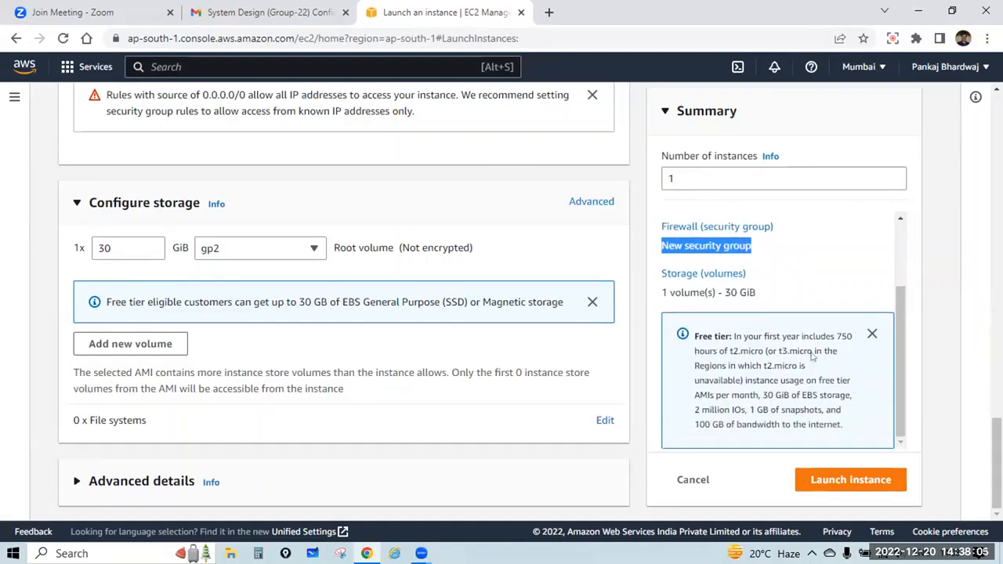
scroll(792, 294, up, 3)
scroll(790, 291, down, 3)
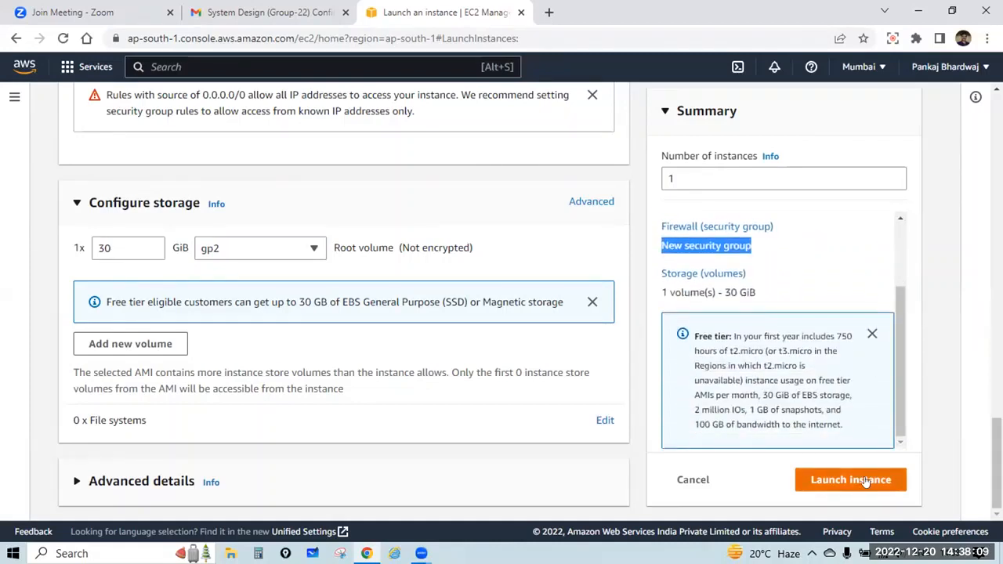
Launch the instance and open its entry in the instances list
click(866, 480)
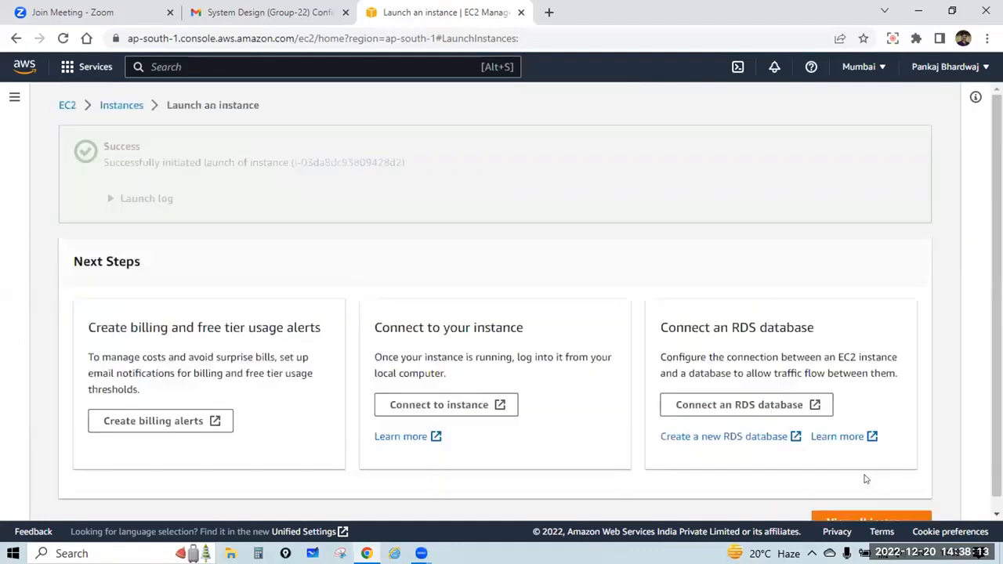
click(368, 163)
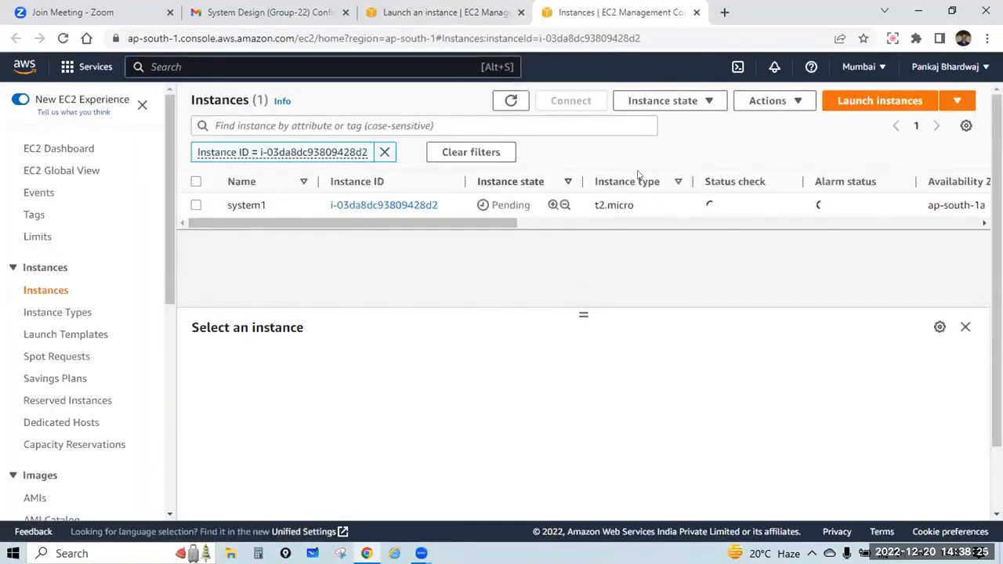
Examine system1's availability zone, public IPv4 address, monitoring, security group, key name and launch time in the instances list
drag(521, 227, 581, 226)
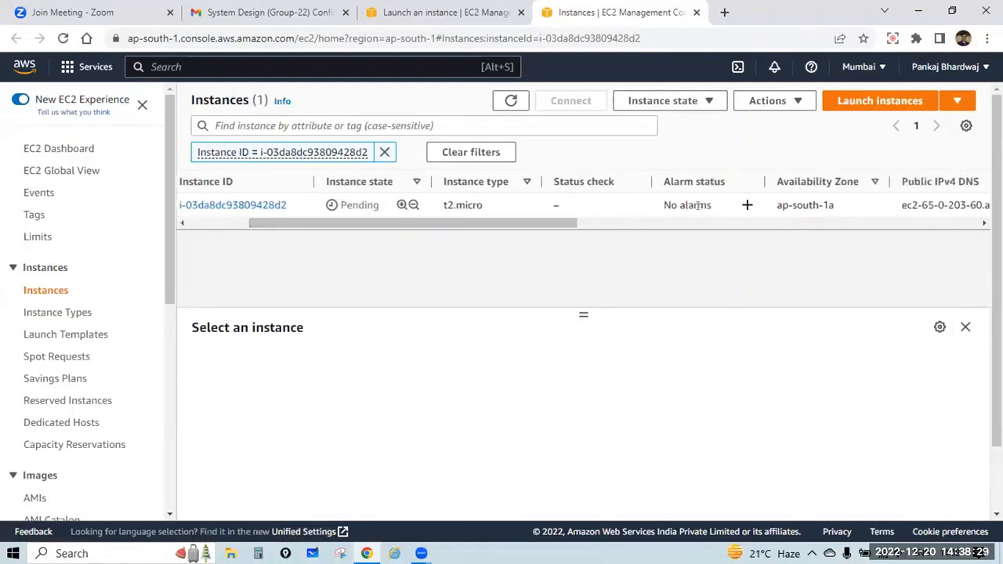
drag(836, 206, 778, 206)
drag(546, 227, 660, 207)
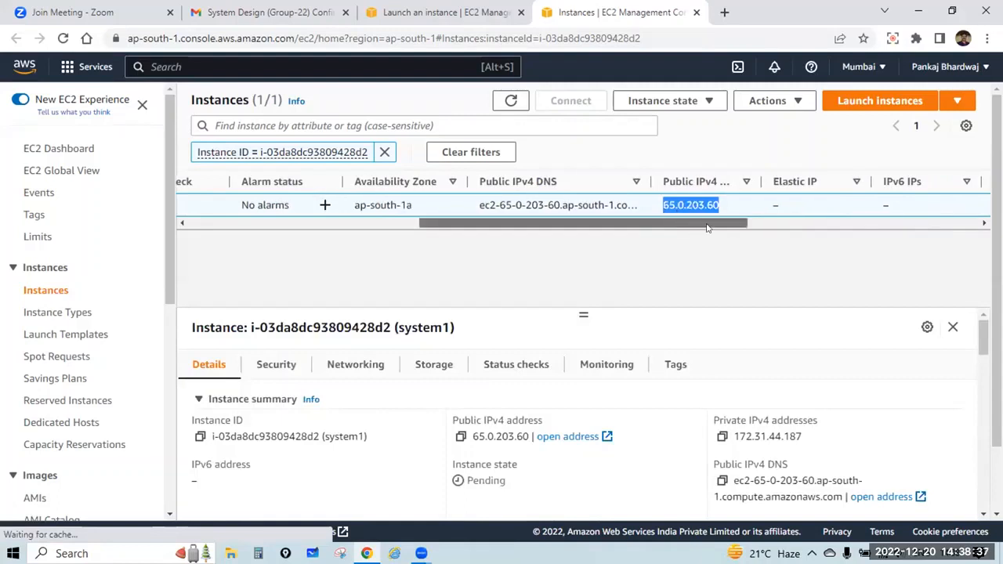
scroll(641, 206, right, 5)
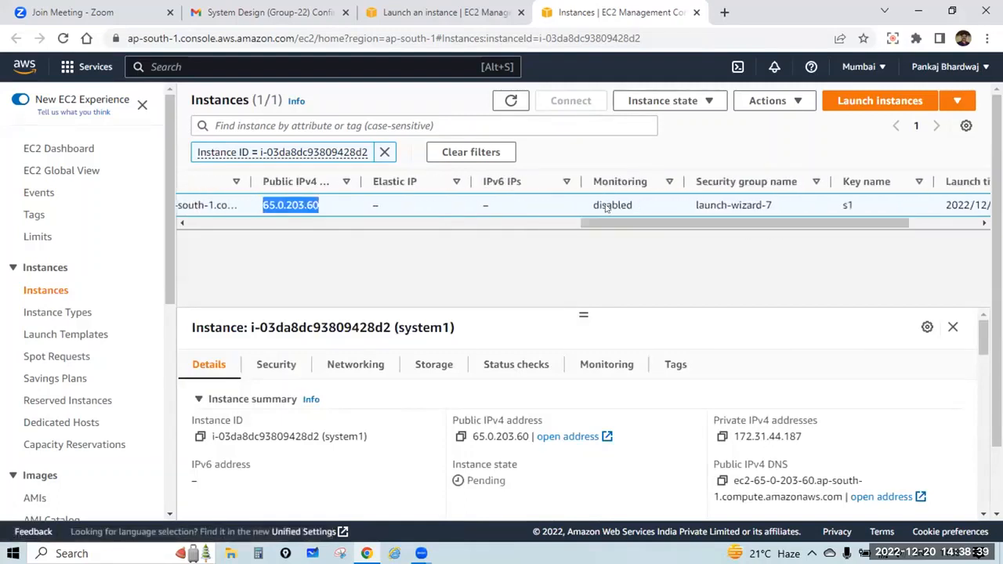
drag(634, 206, 594, 202)
drag(772, 205, 685, 219)
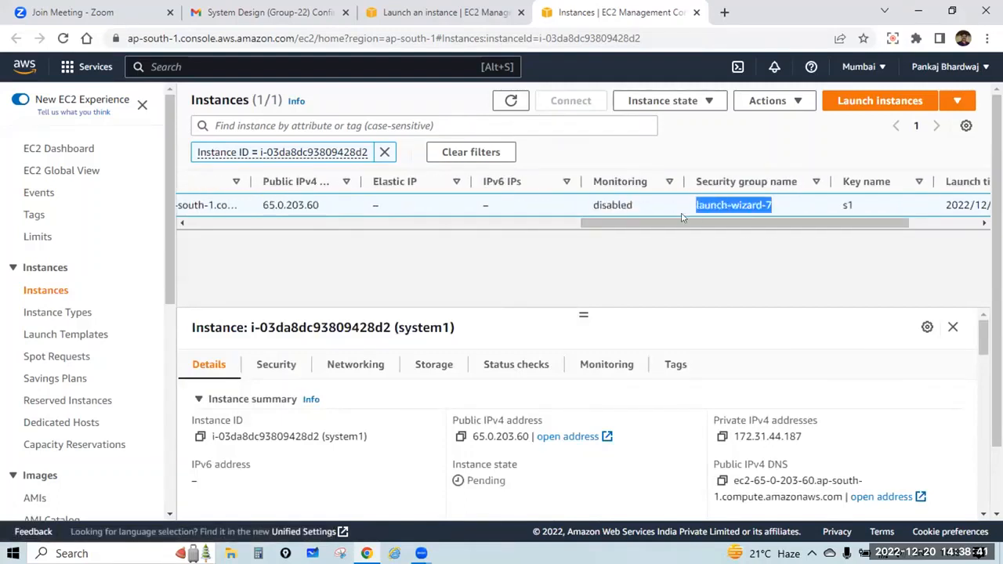
drag(856, 205, 955, 213)
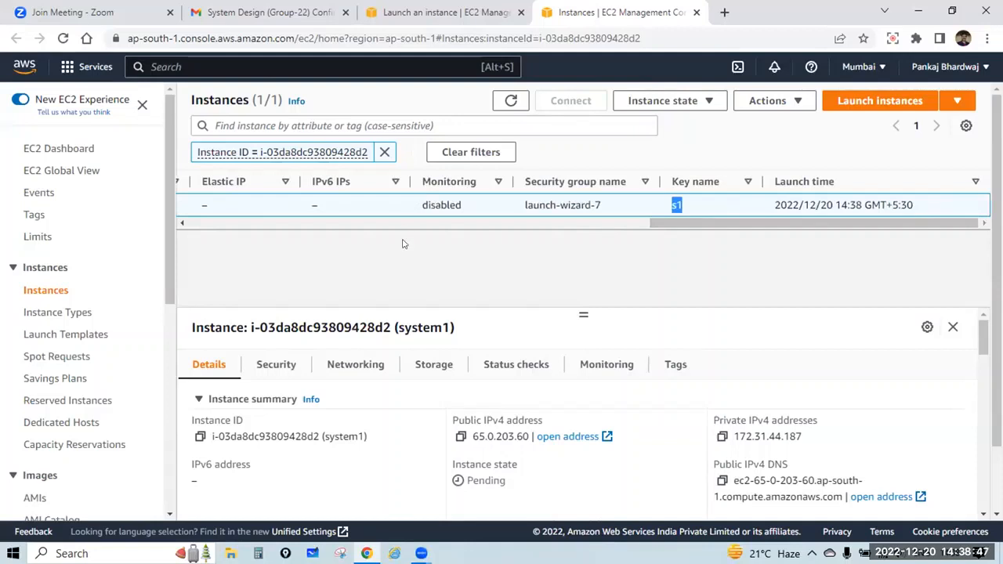
Examine system1's details, security, networking, storage, status checks, monitoring and tags, ending on its security details
scroll(403, 242, down, 1)
scroll(686, 174, up, 1)
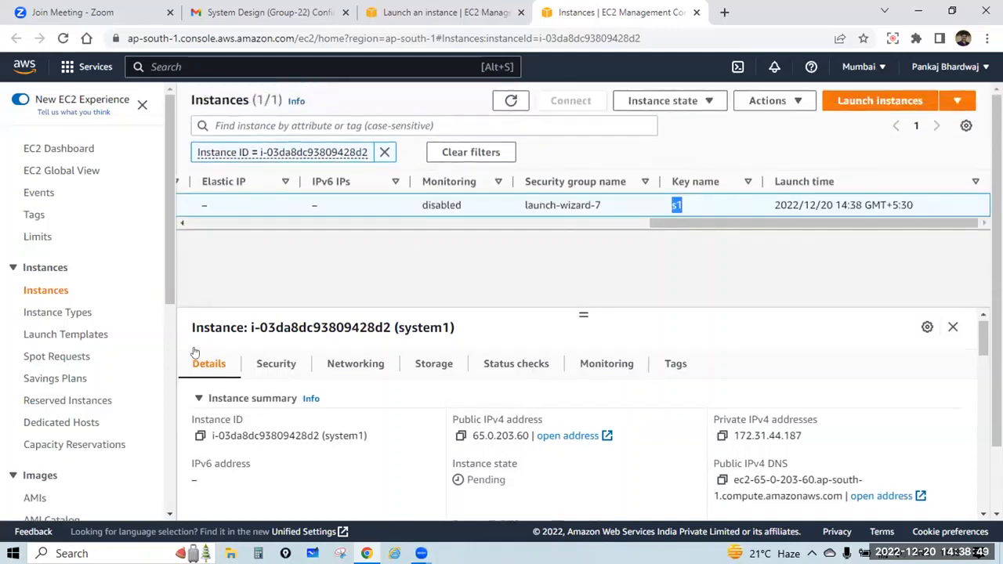
scroll(228, 376, down, 3)
scroll(254, 394, up, 3)
click(270, 365)
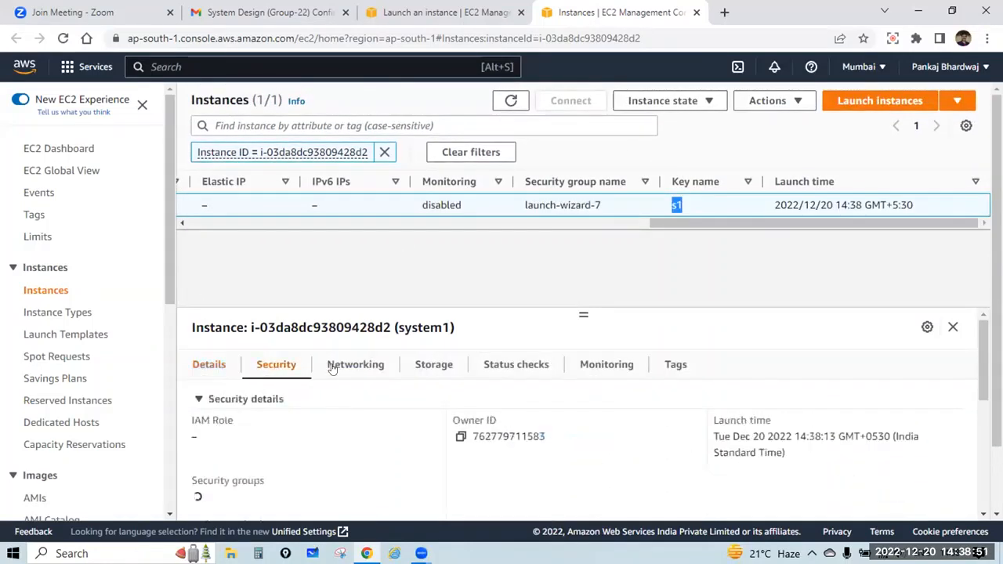
click(347, 365)
click(459, 366)
click(518, 365)
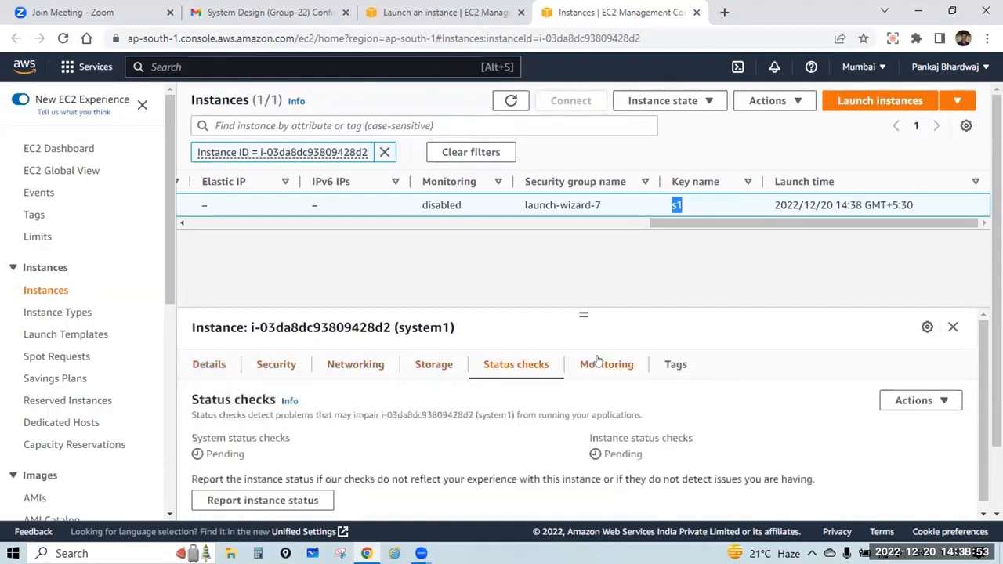
click(604, 365)
click(675, 365)
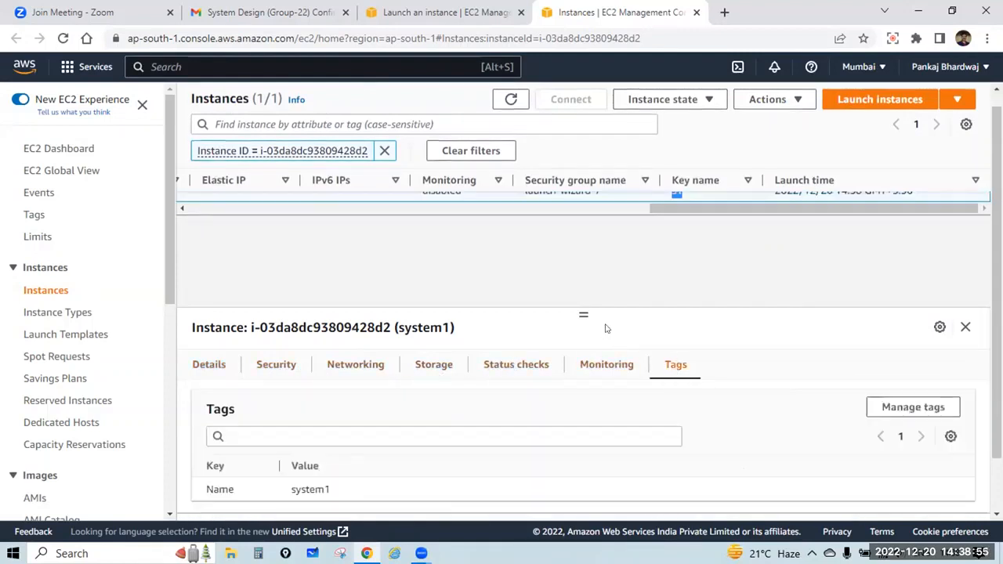
click(276, 364)
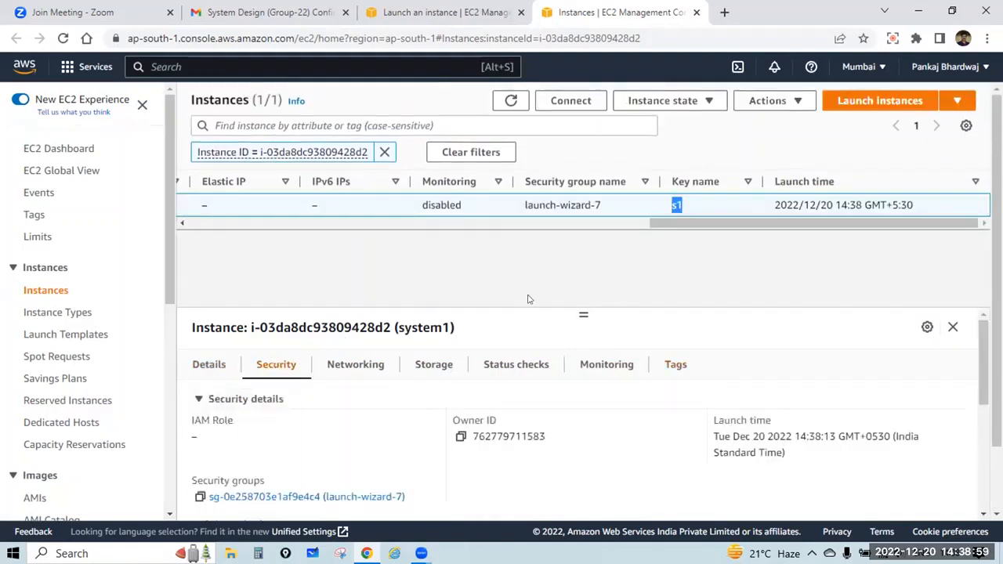
Open the connection options for system1, choose the RDP client method and download the remote desktop file
drag(679, 226, 192, 222)
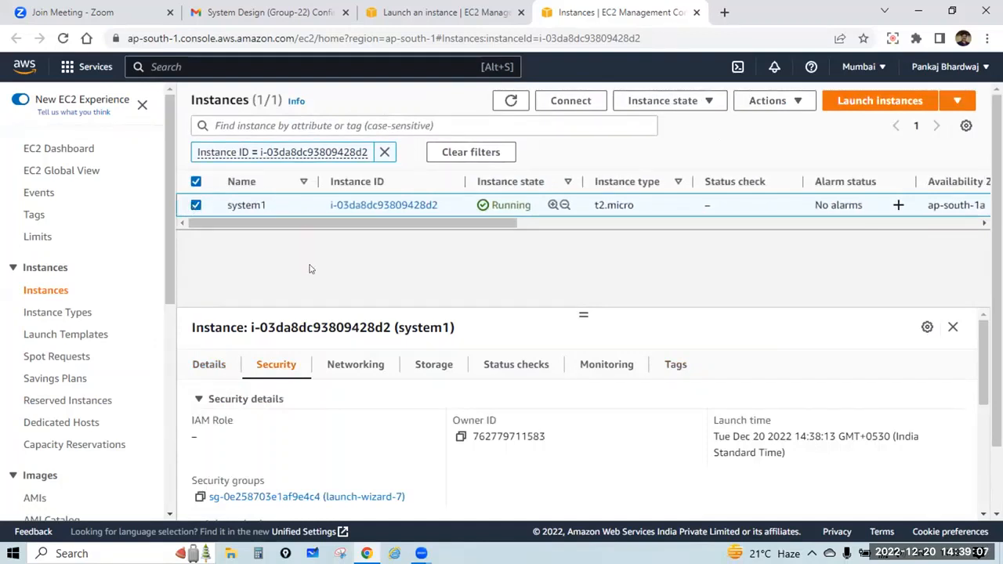
click(571, 102)
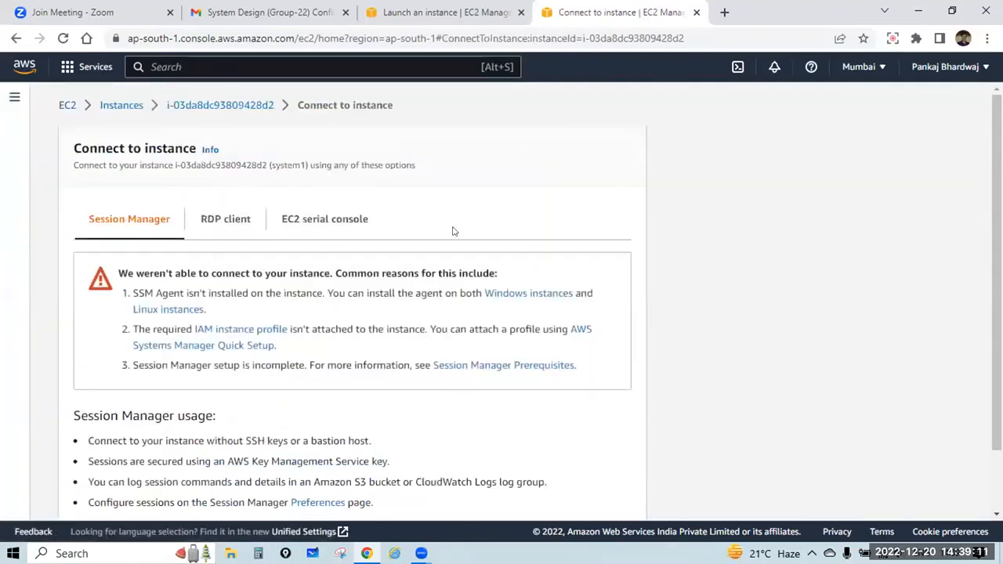
click(226, 220)
scroll(225, 220, down, 2)
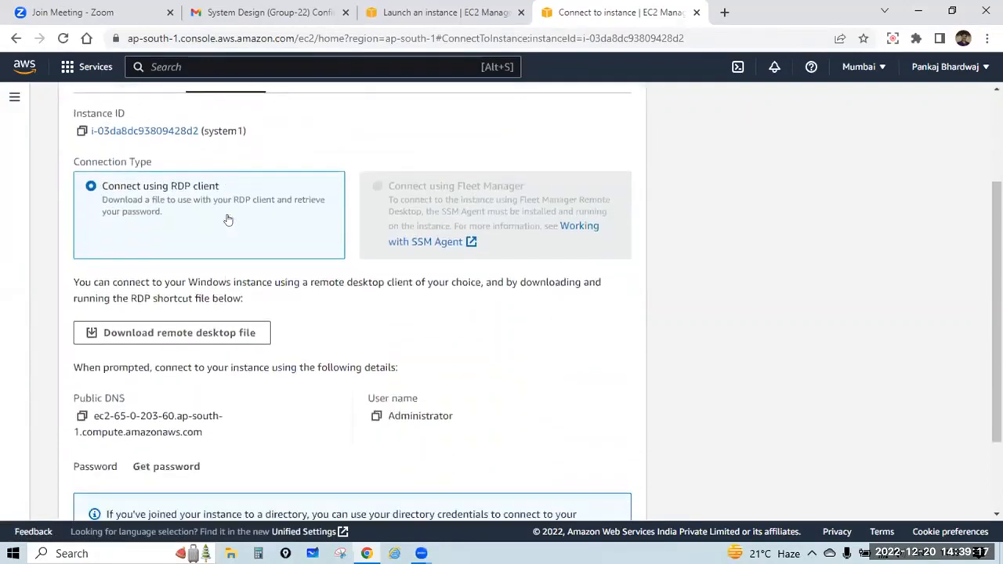
click(221, 336)
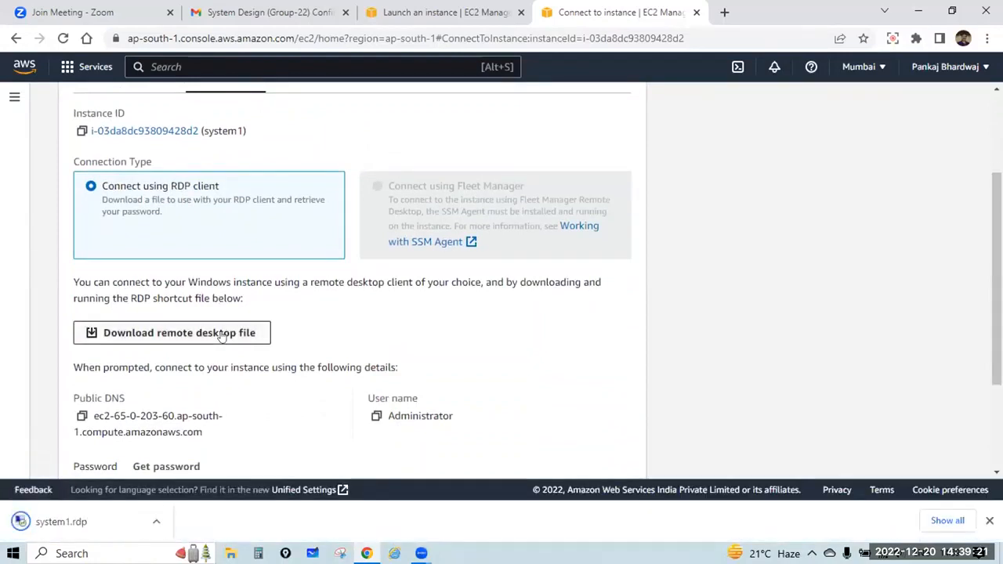
Request the Windows administrator password for system1 and upload the private key file s1.pem from Downloads
scroll(117, 439, down, 1)
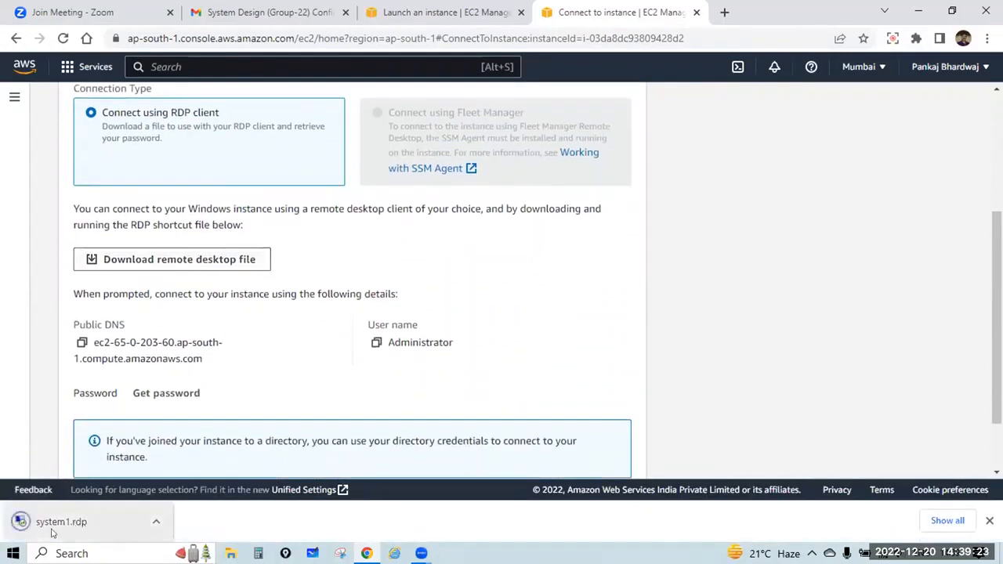
scroll(325, 317, down, 1)
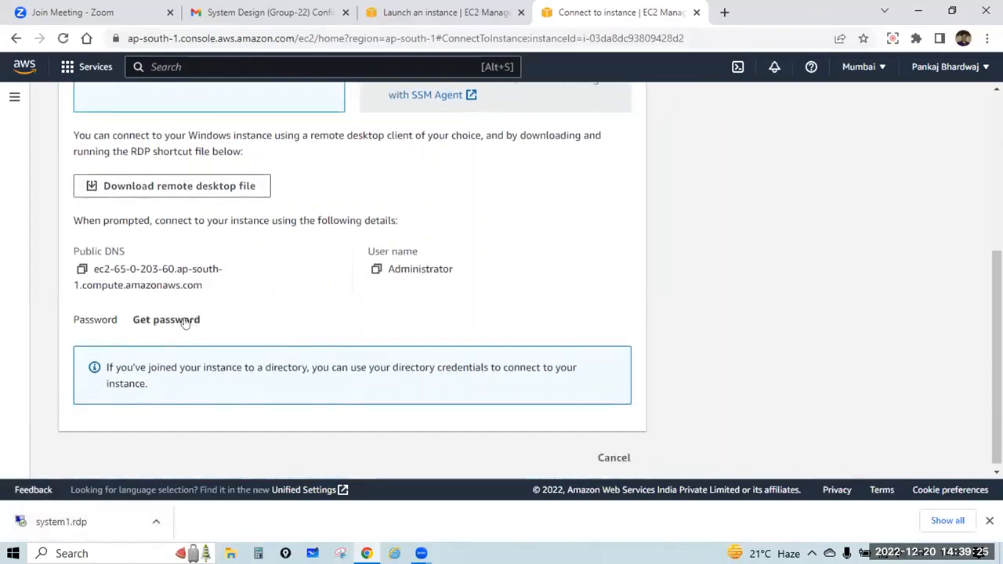
click(185, 320)
scroll(188, 322, down, 1)
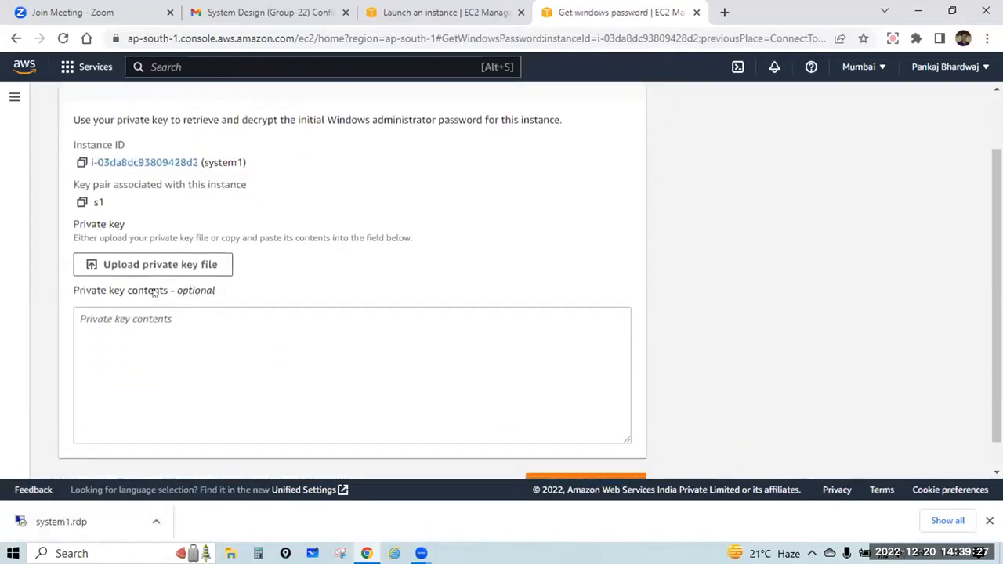
double_click(98, 202)
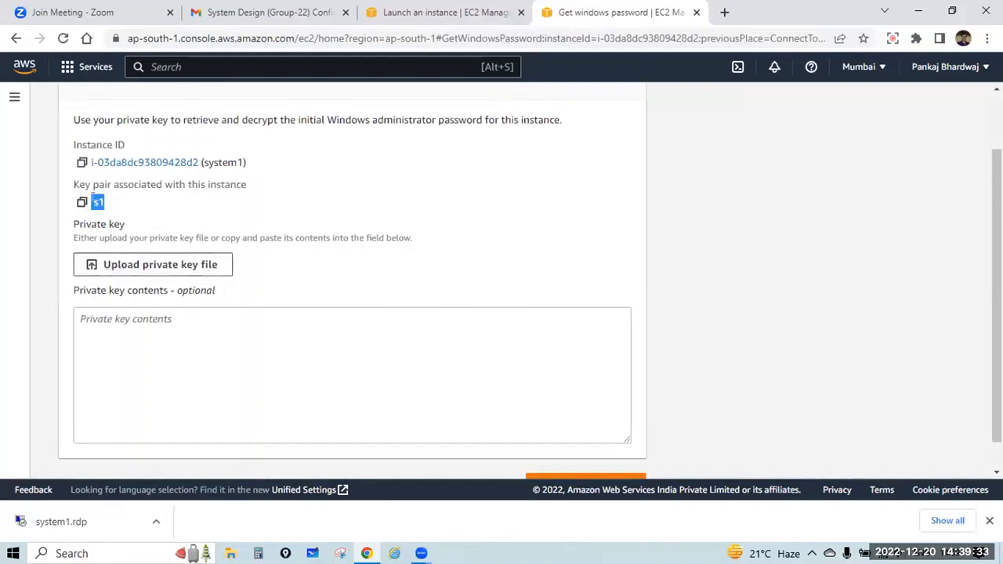
click(135, 265)
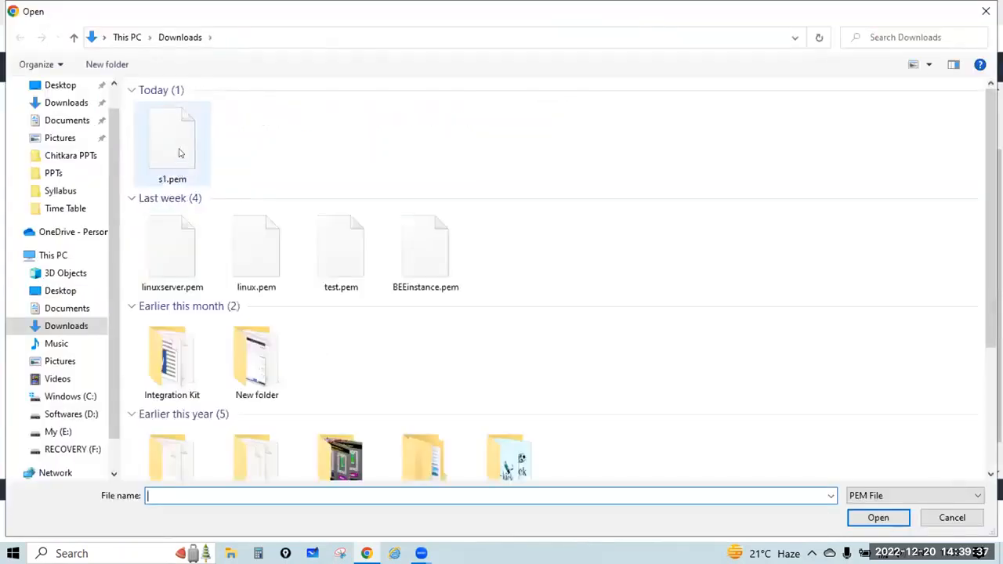
click(177, 168)
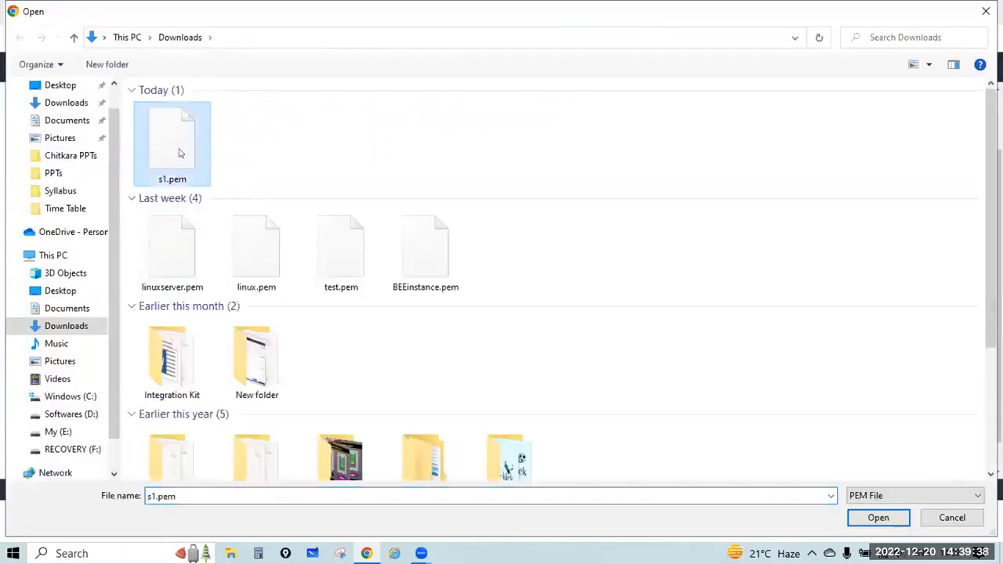
click(878, 517)
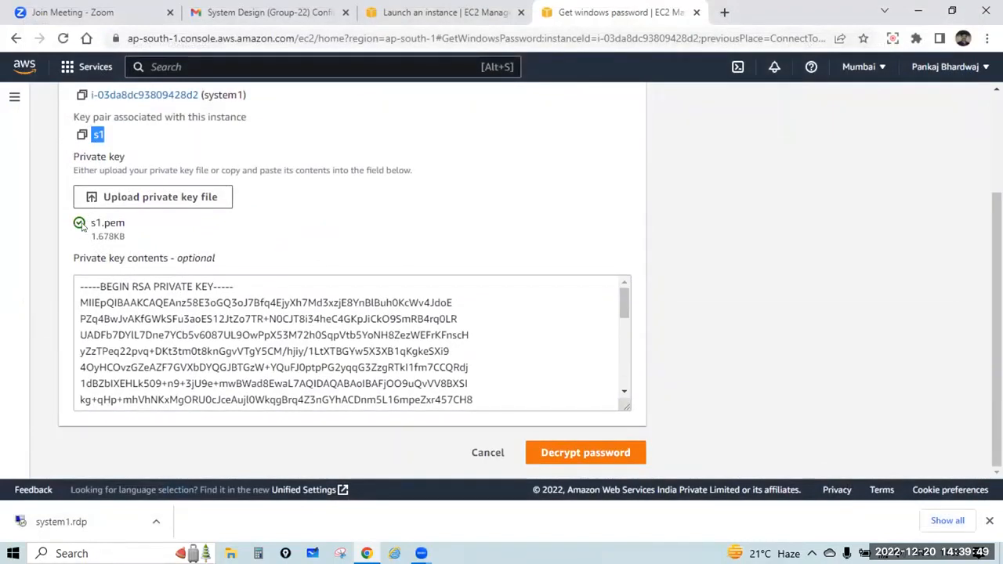
Decrypt the Windows administrator password and copy it to the clipboard
click(608, 456)
scroll(308, 321, down, 3)
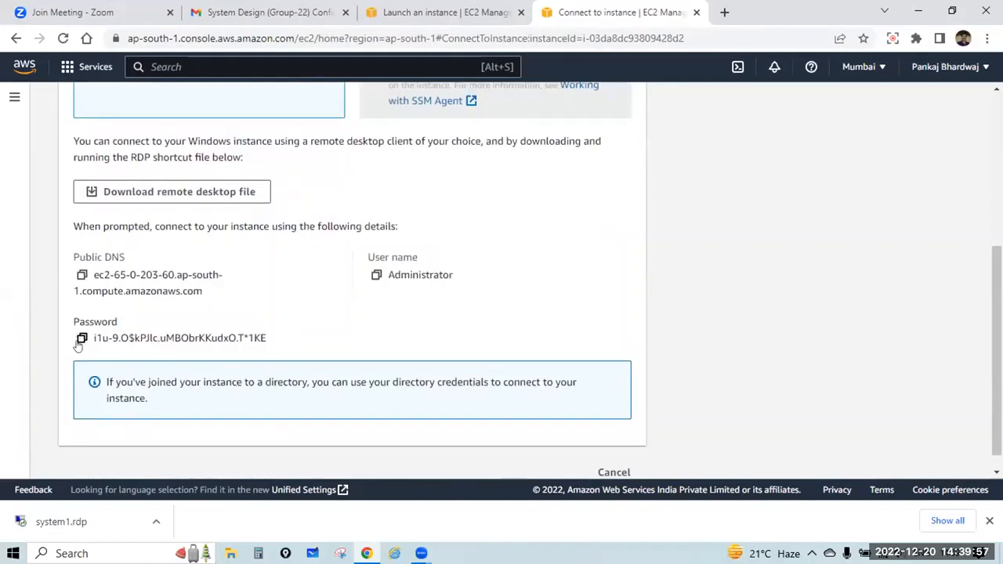
click(79, 343)
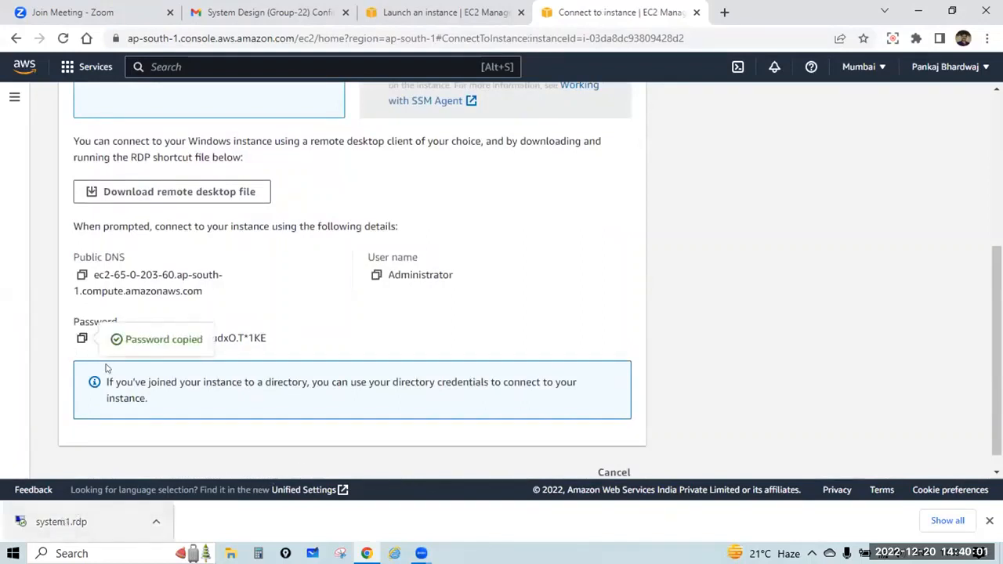
Open the downloaded system1.rdp and connect as Administrator with the copied password, accepting the publisher and certificate warnings
click(55, 523)
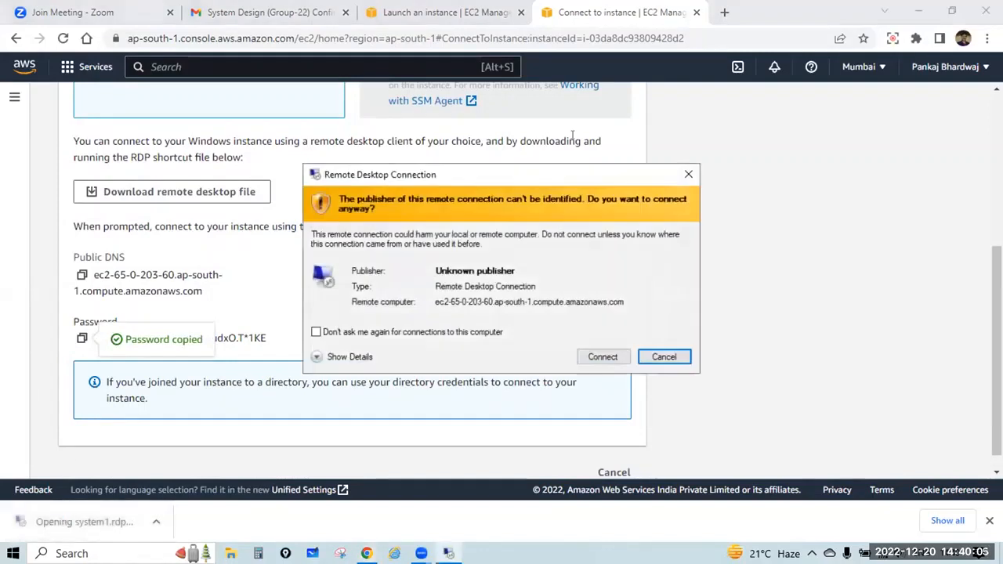
click(604, 358)
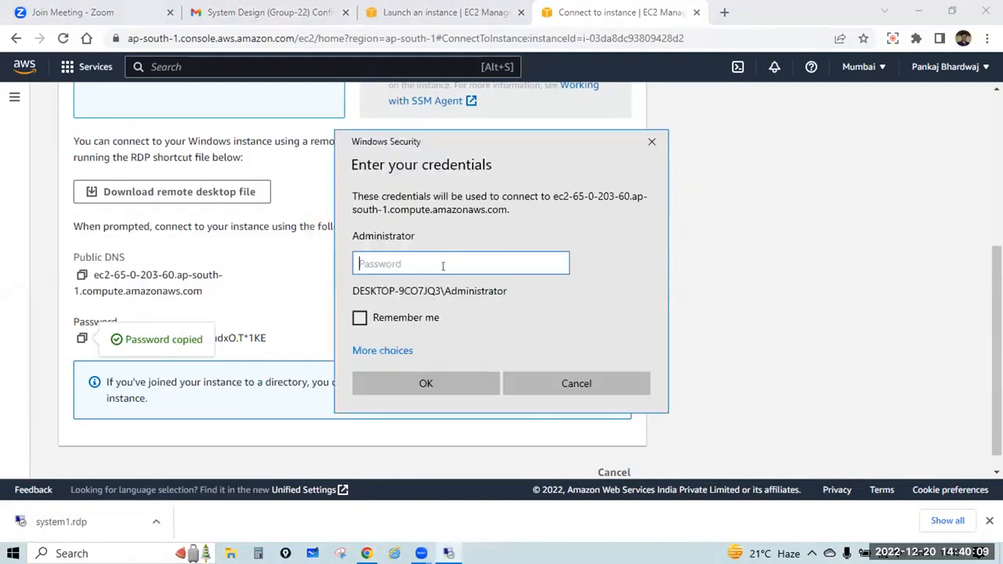
key(ctrl+v)
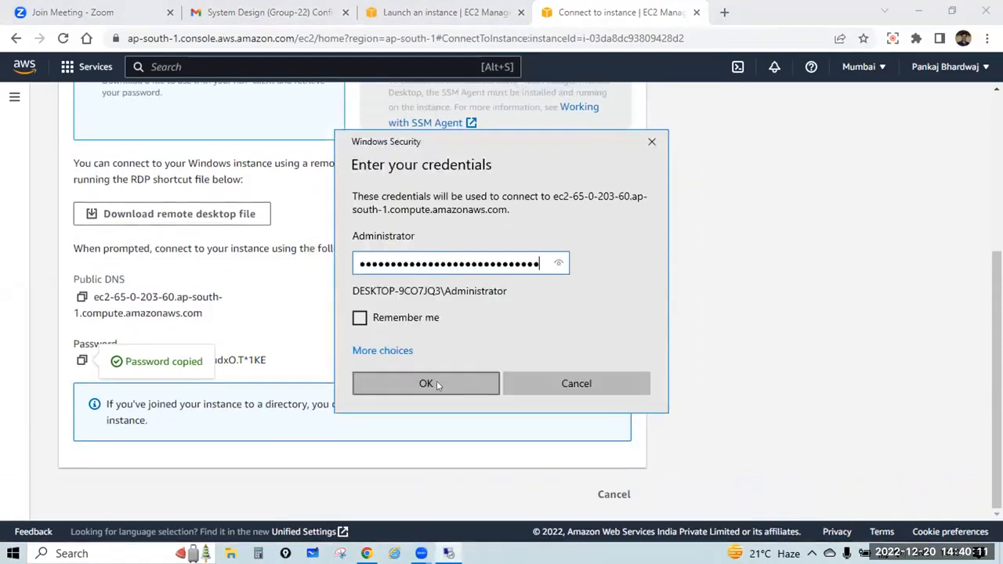
click(437, 381)
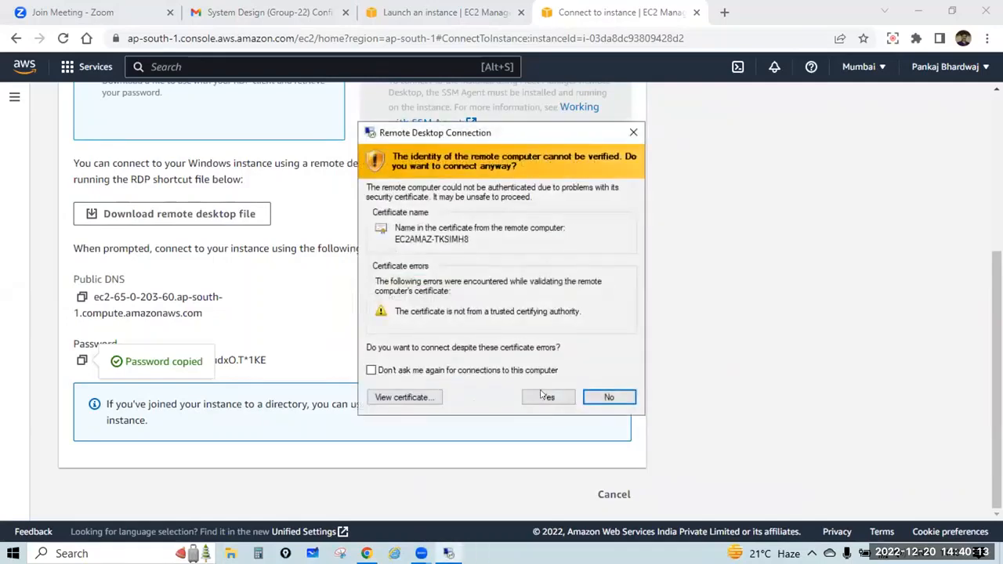
click(546, 397)
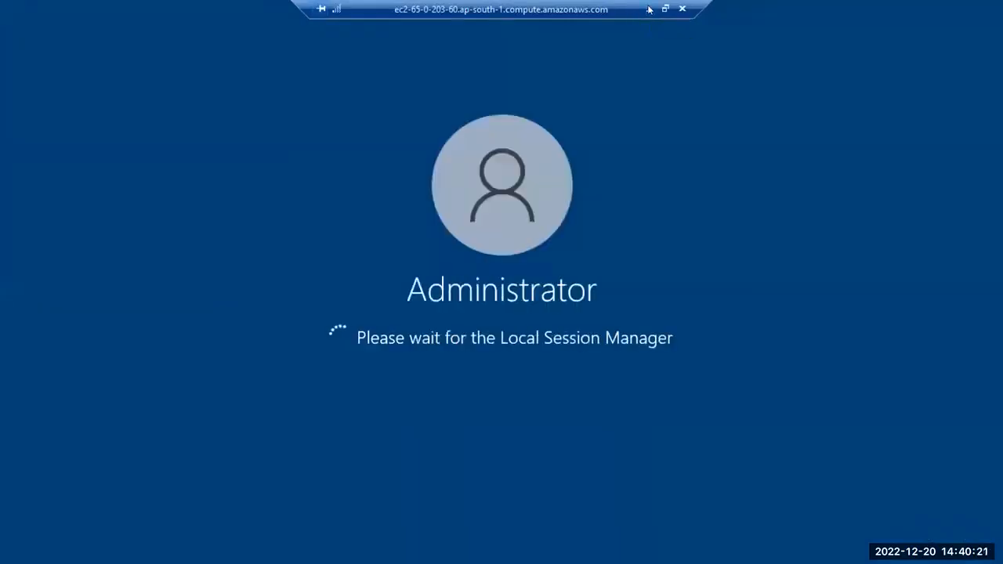
Minimize the remote session and the browser, and create a text document named "system passwords" on the local desktop
click(649, 9)
click(918, 9)
right_click(474, 144)
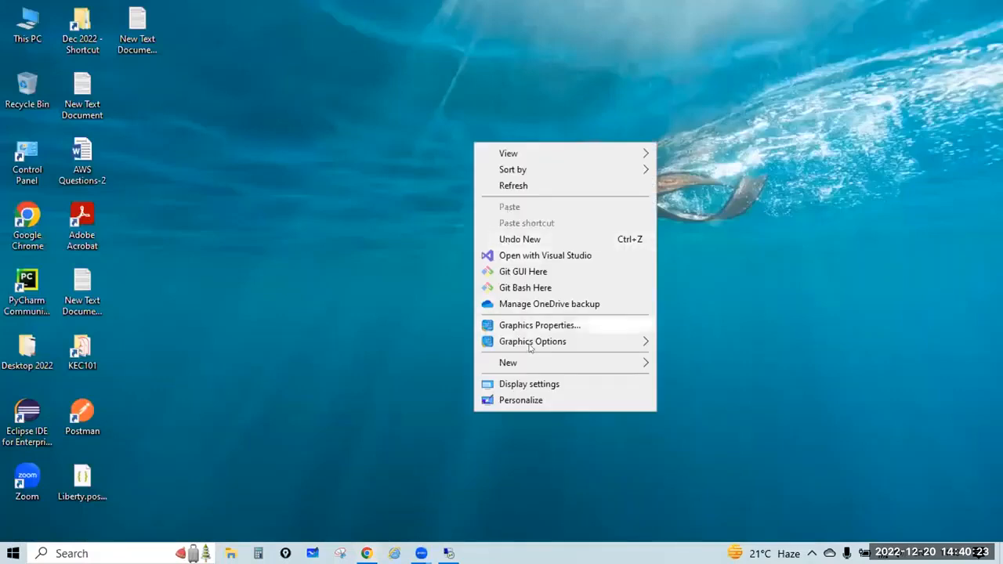
click(637, 363)
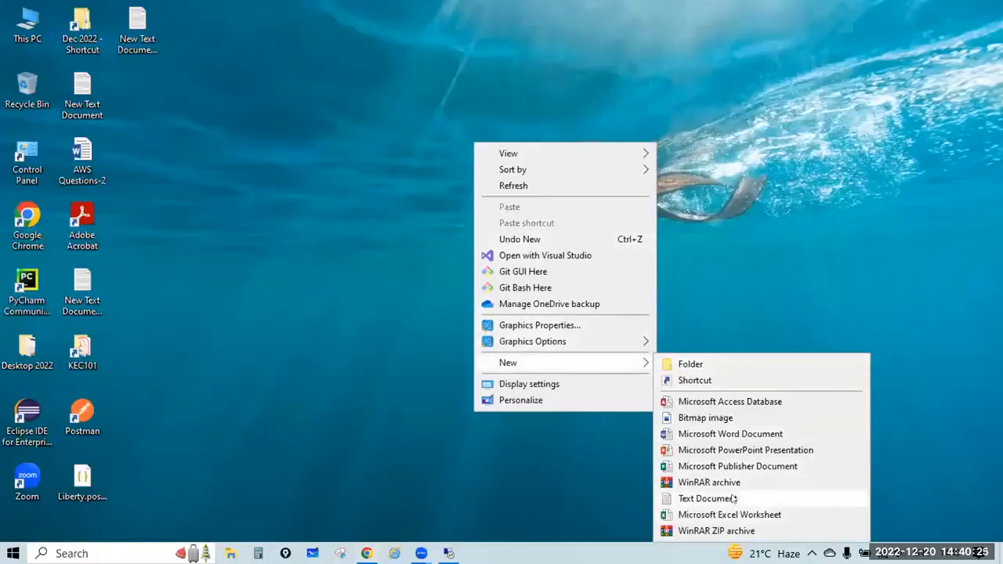
click(733, 499)
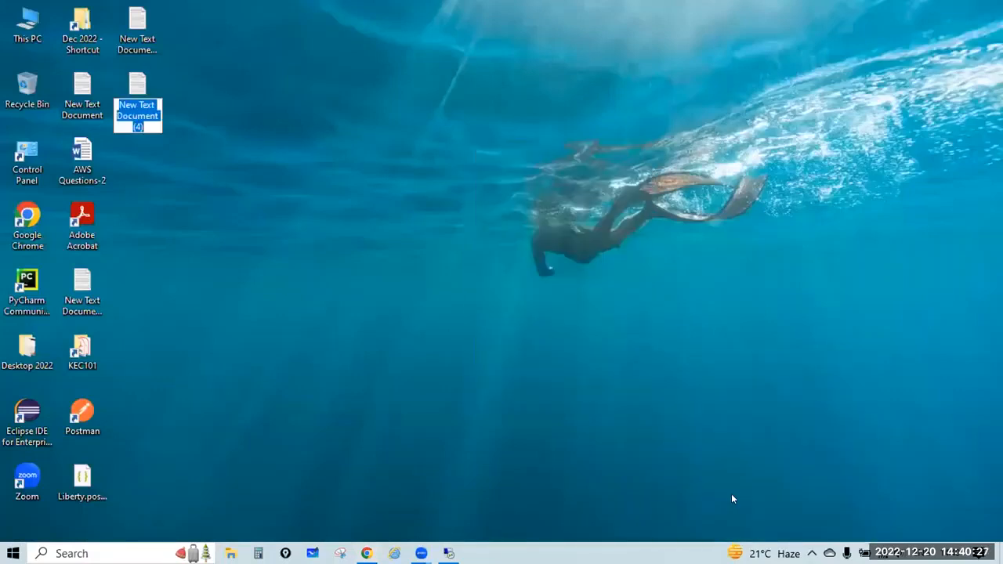
text(syste)
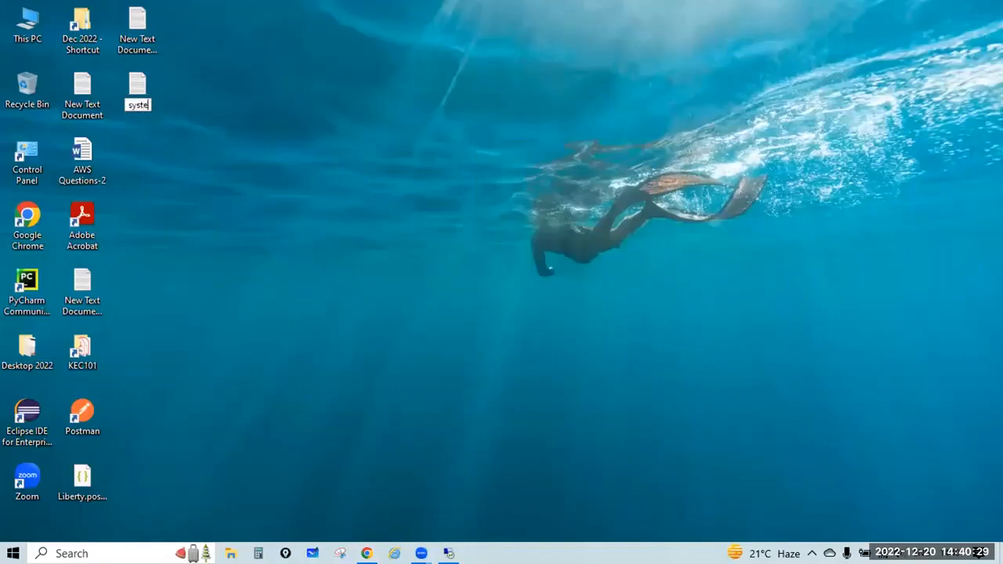
text(m pa)
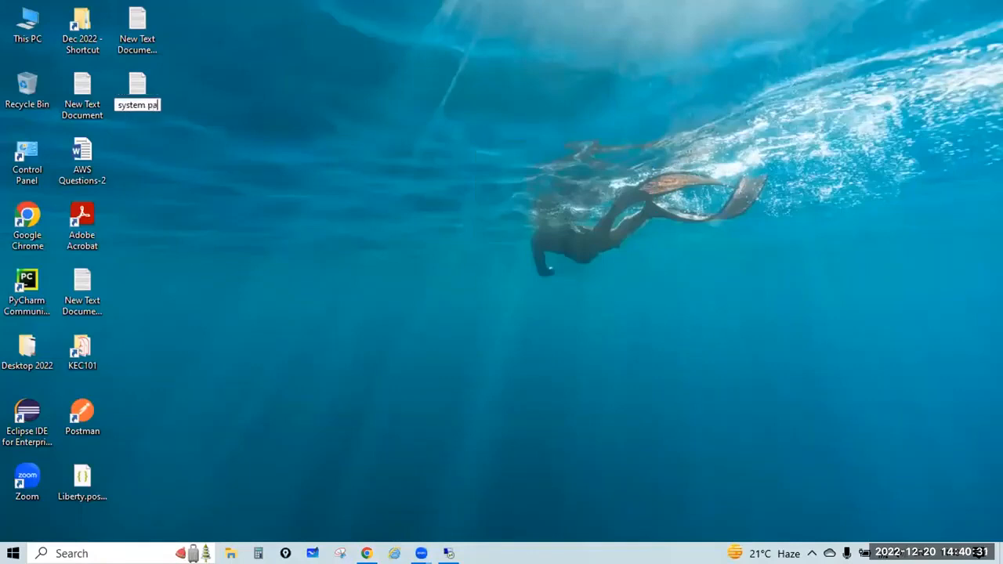
text(sswords)
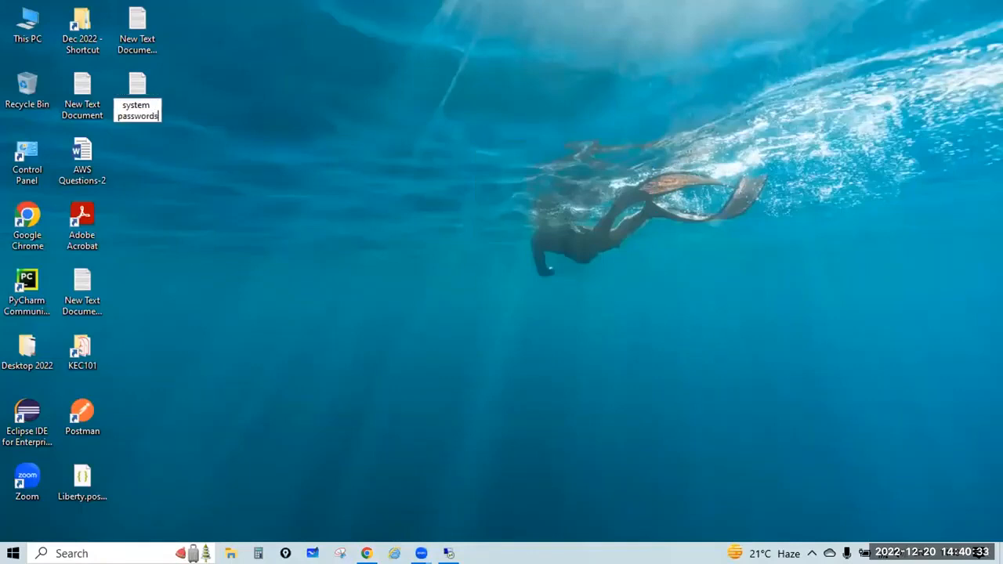
key(Return)
Open the system passwords file and enter "system1 -" followed by the copied administrator password
key(Return)
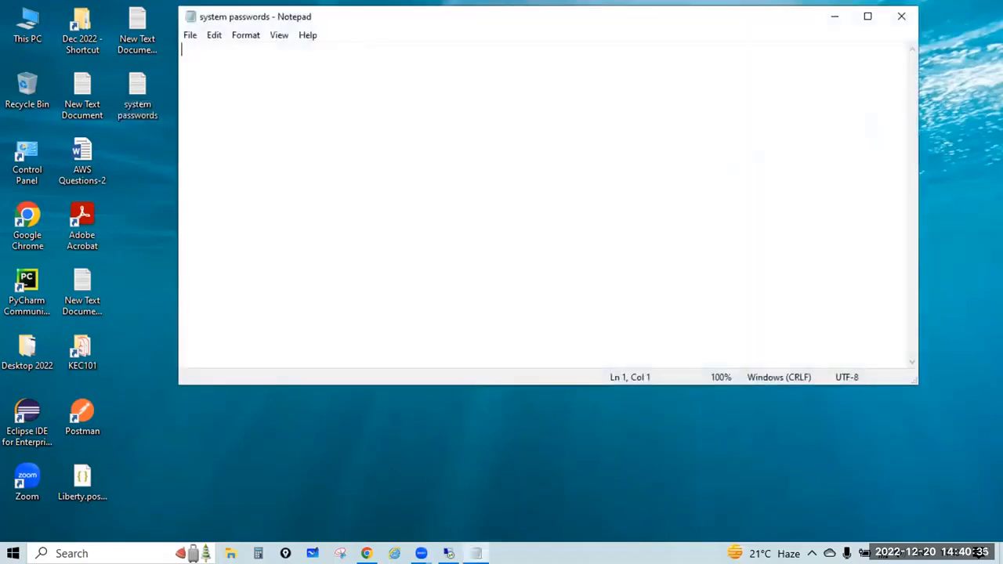
text(system1 -)
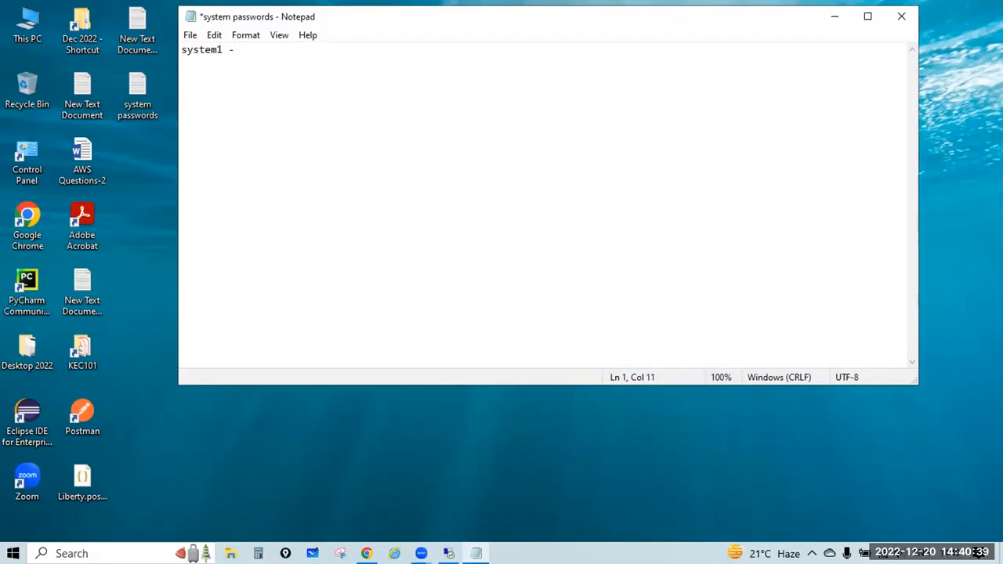
key(ctrl+v)
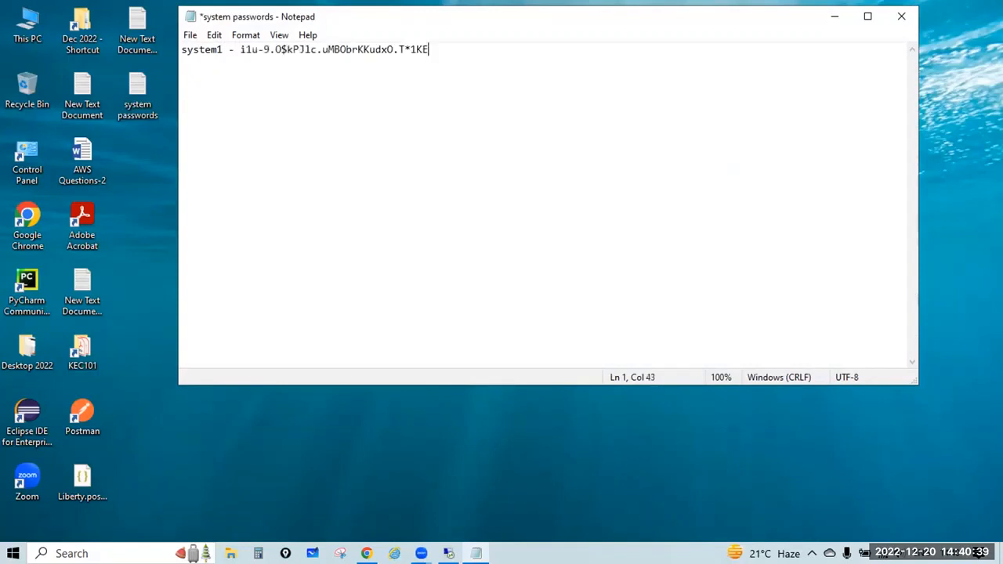
Add a "system2 -" entry below a blank line, save and minimize the file, and switch back to the EC2 console in Chrome
key(Return)
key(Return)
text(system2 -)
key(ctrl+s)
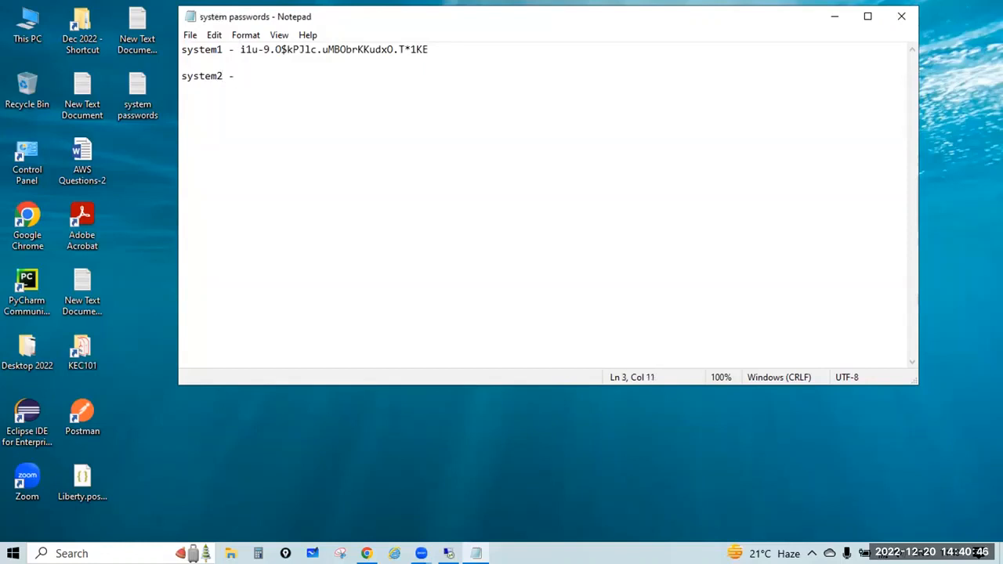
click(835, 16)
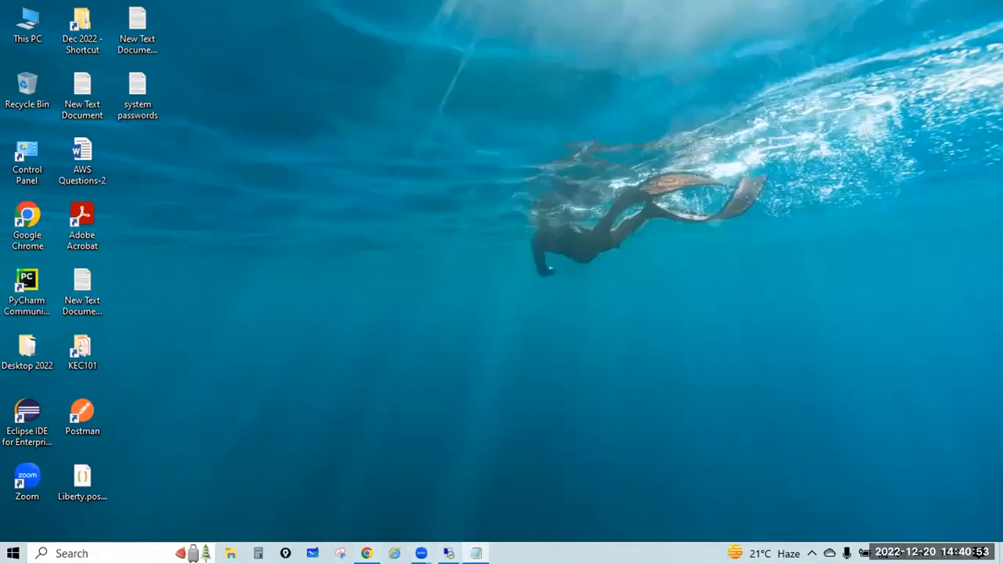
key(alt+Tab)
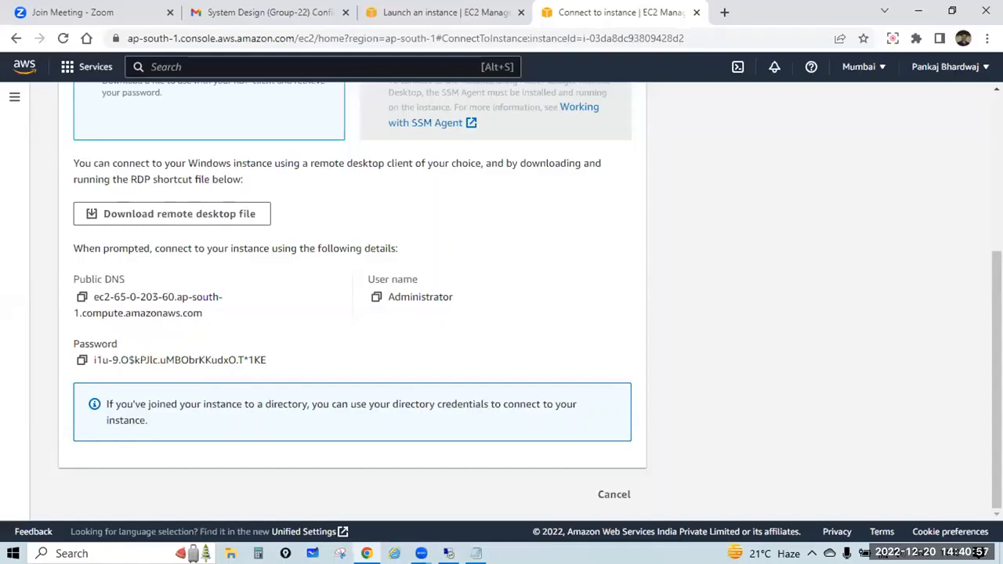
In the remote session, dismiss the network discovery prompt, then search for "server" and open Server Manager
key(alt+Tab)
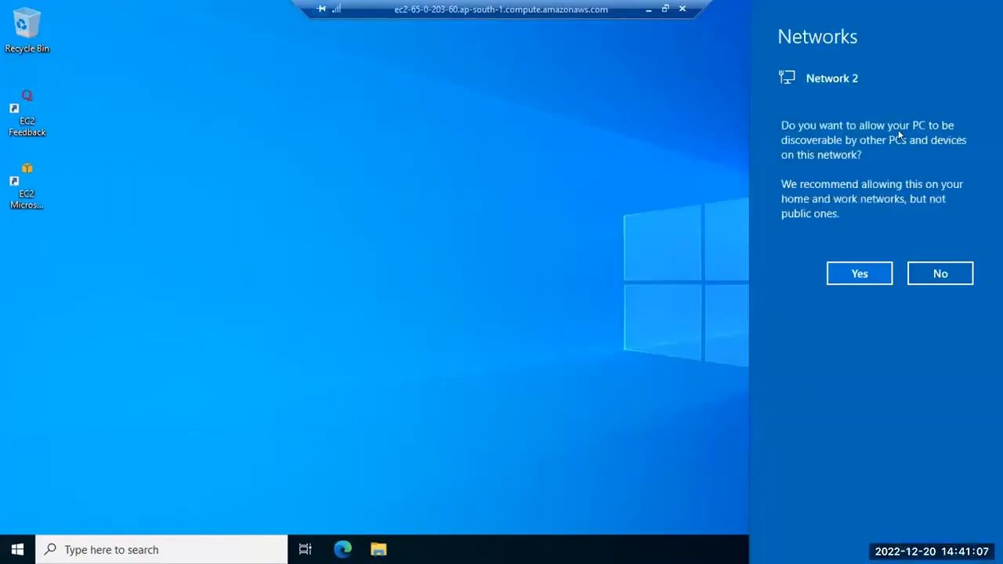
click(660, 123)
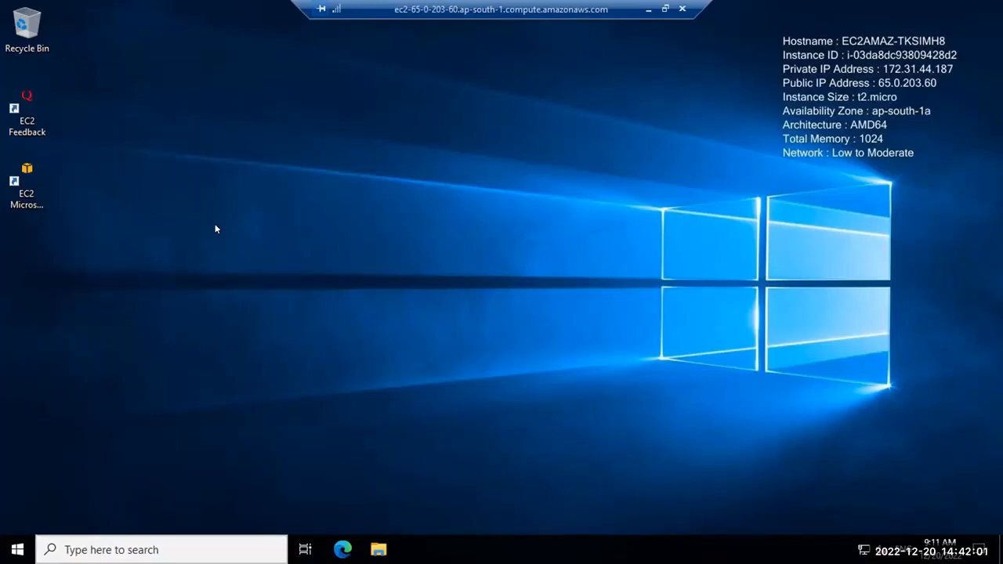
click(147, 550)
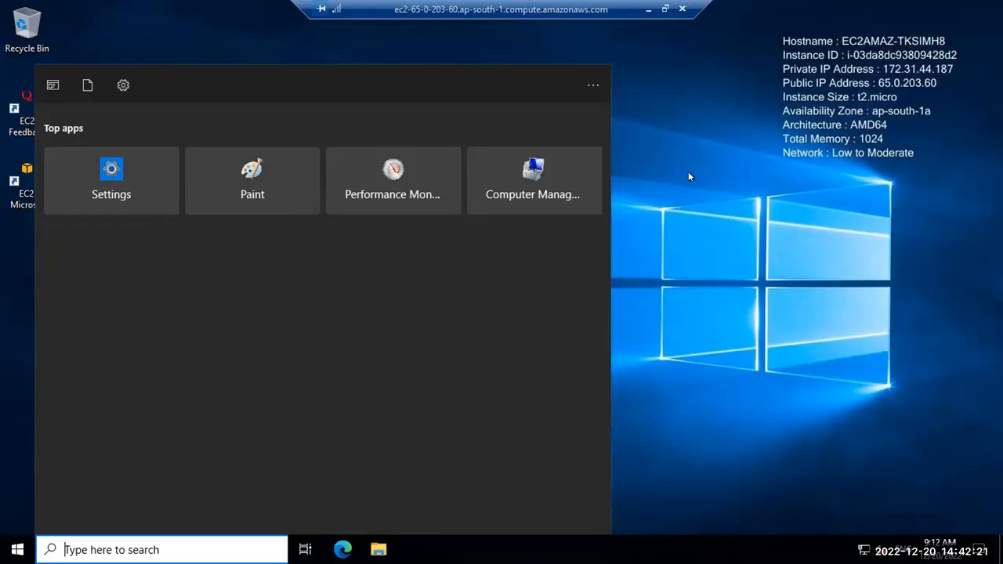
key(super)
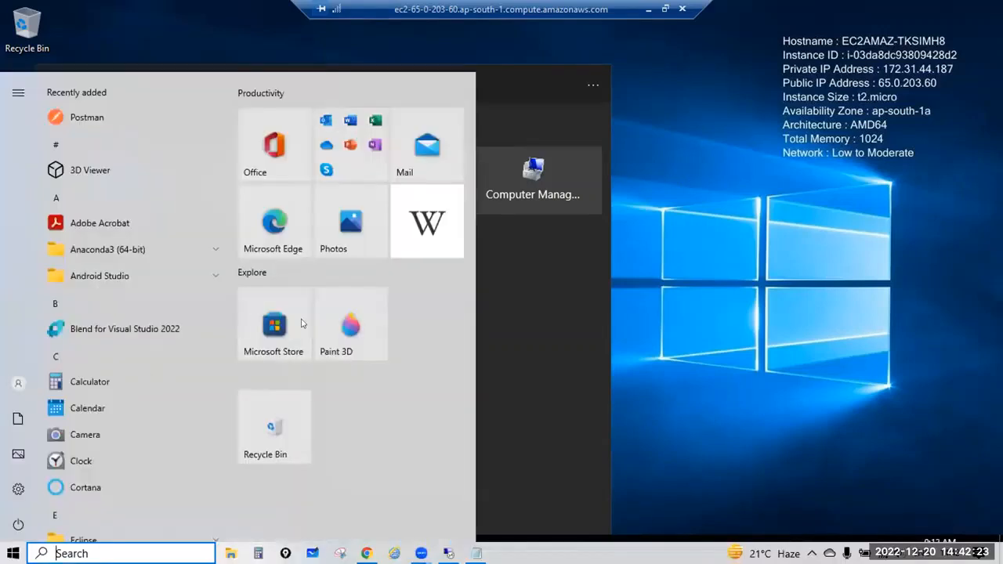
click(724, 275)
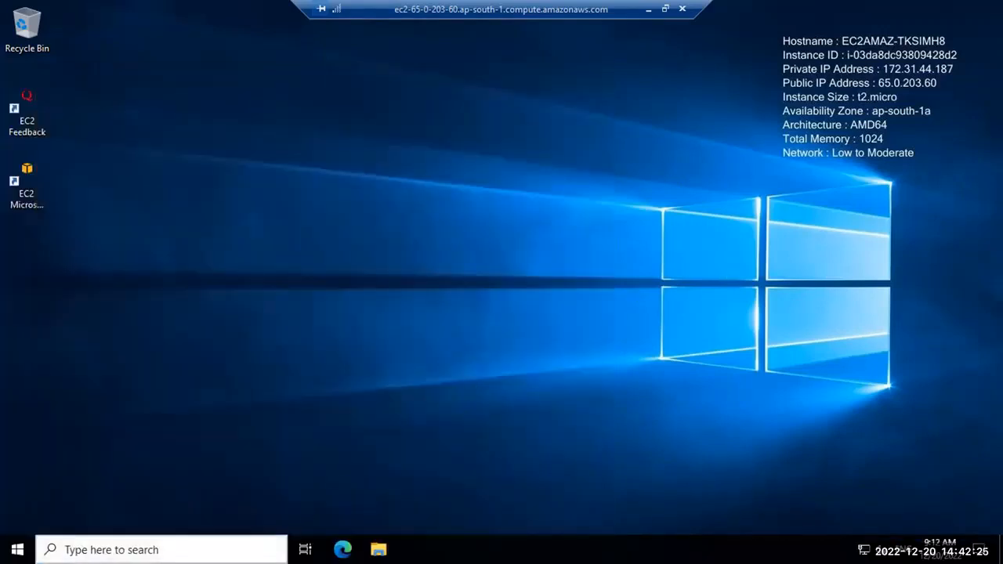
click(255, 536)
text(se)
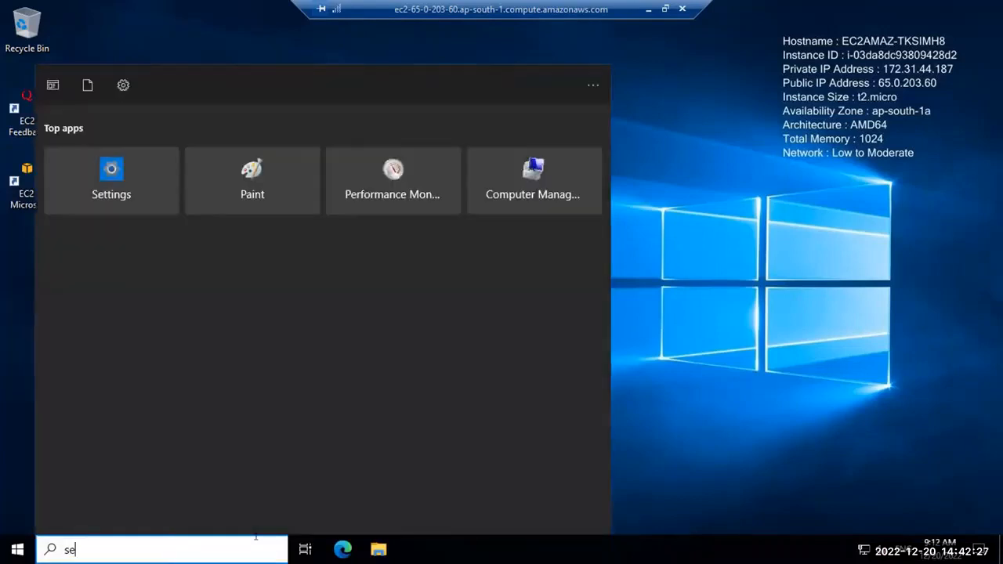
text(rver)
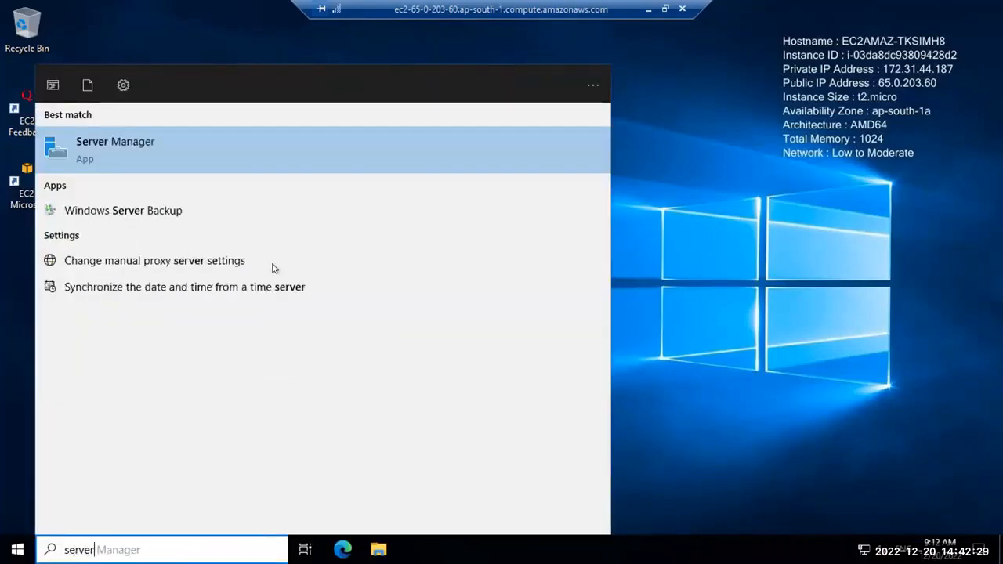
click(161, 158)
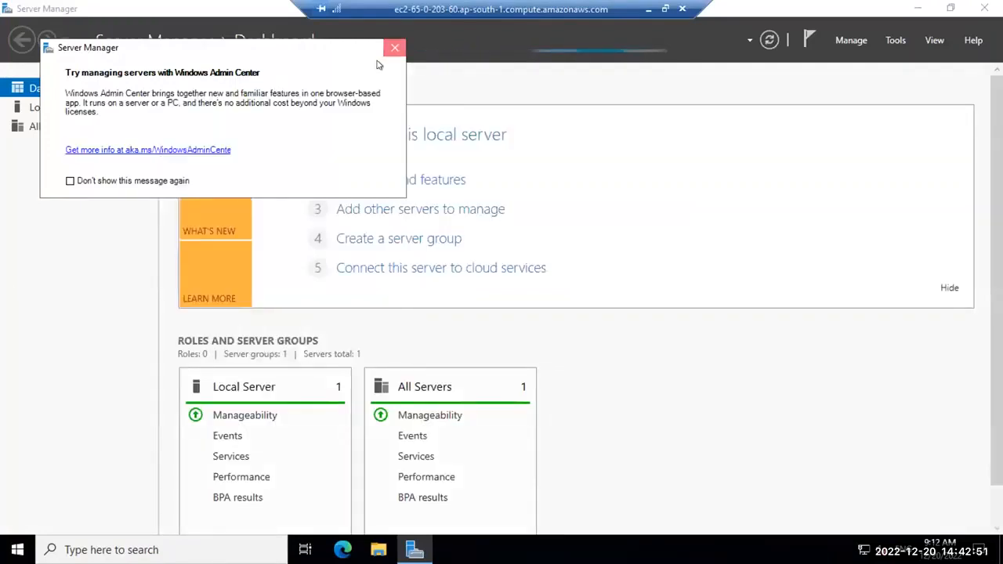
Minimize the remote session and the browser, and open Paint on the local computer
click(647, 9)
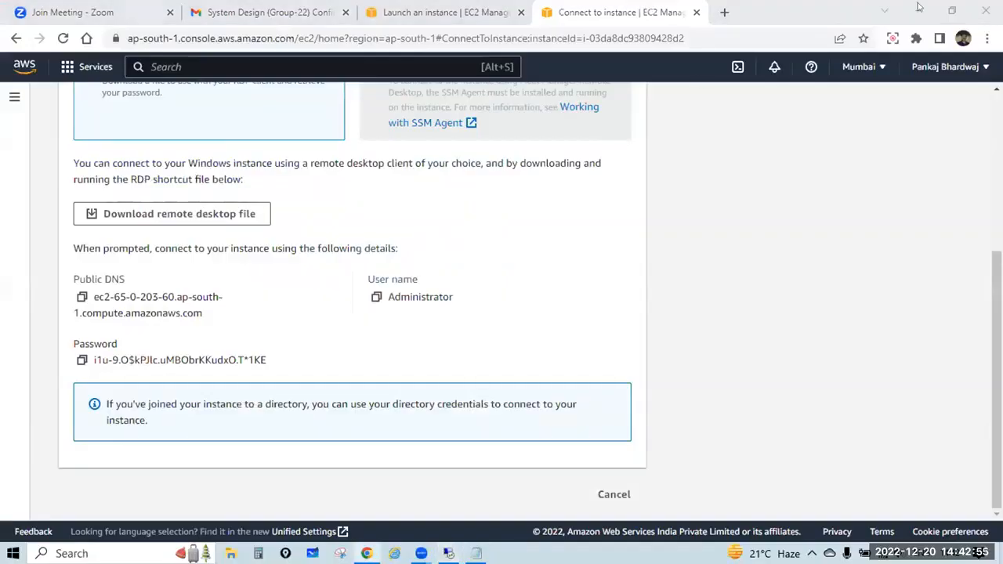
click(885, 10)
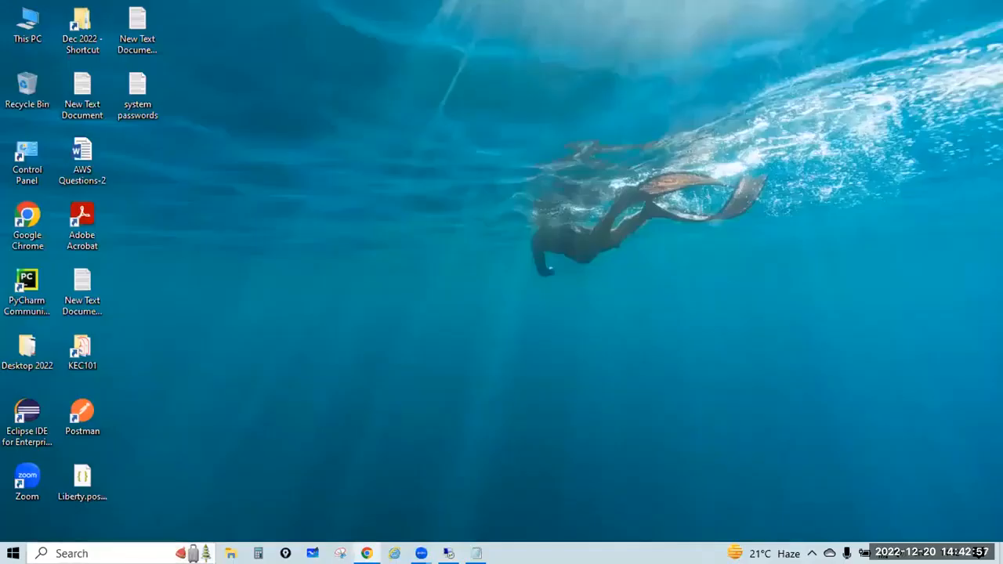
click(72, 554)
text(paint)
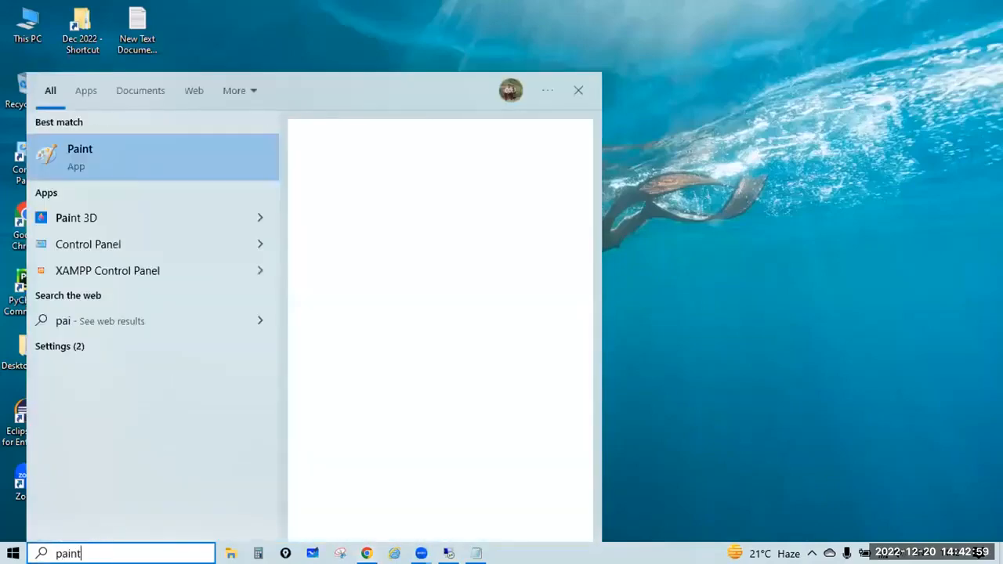
key(Return)
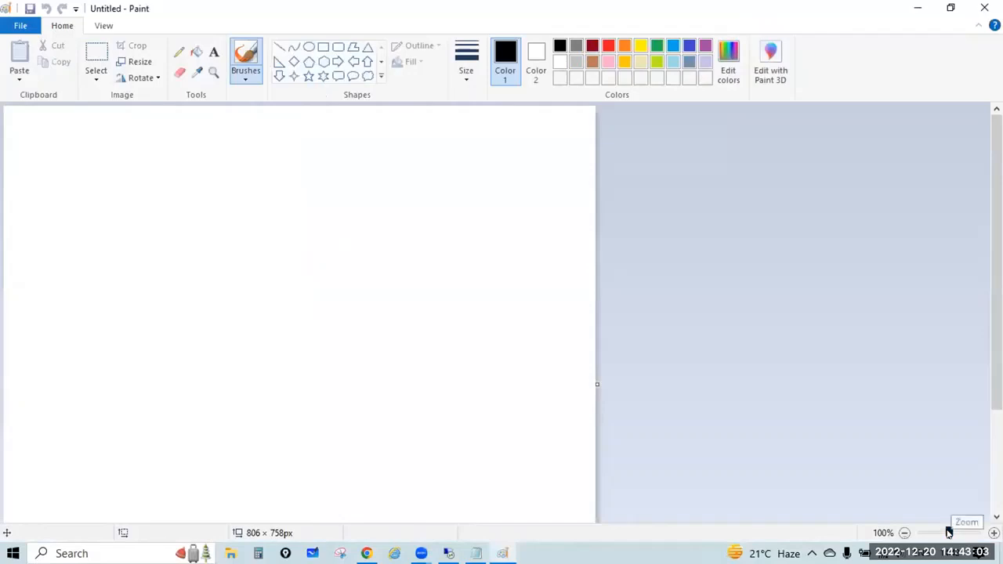
At 200% zoom, sketch two circles side by side with the brush and an arrow rising from below into each
mouse_move(948, 532)
mouse_down()
mouse_move(969, 533)
mouse_move(955, 535)
mouse_up()
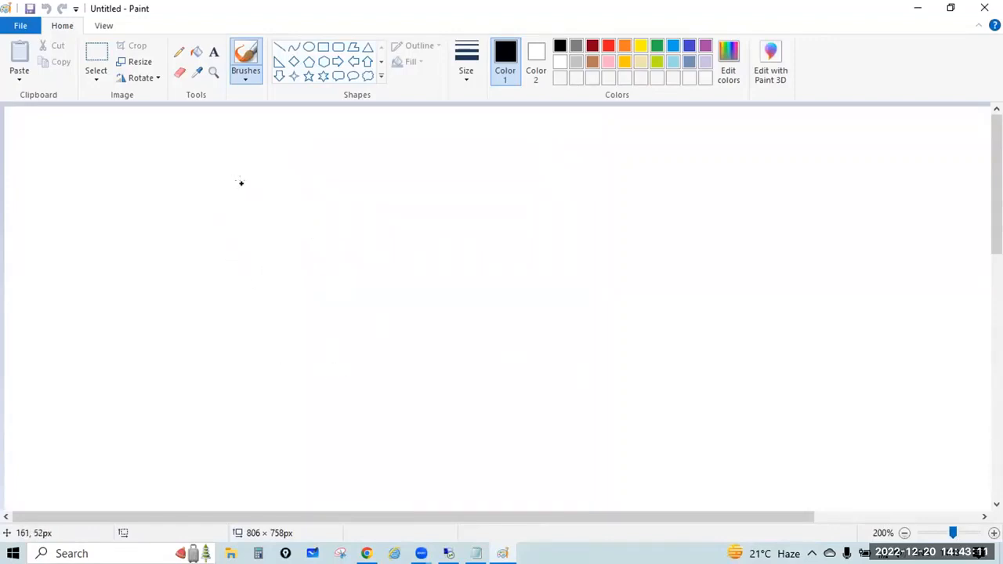
mouse_move(209, 179)
mouse_down()
mouse_move(188, 183)
mouse_move(159, 292)
mouse_move(257, 311)
mouse_move(264, 196)
mouse_move(208, 173)
mouse_up()
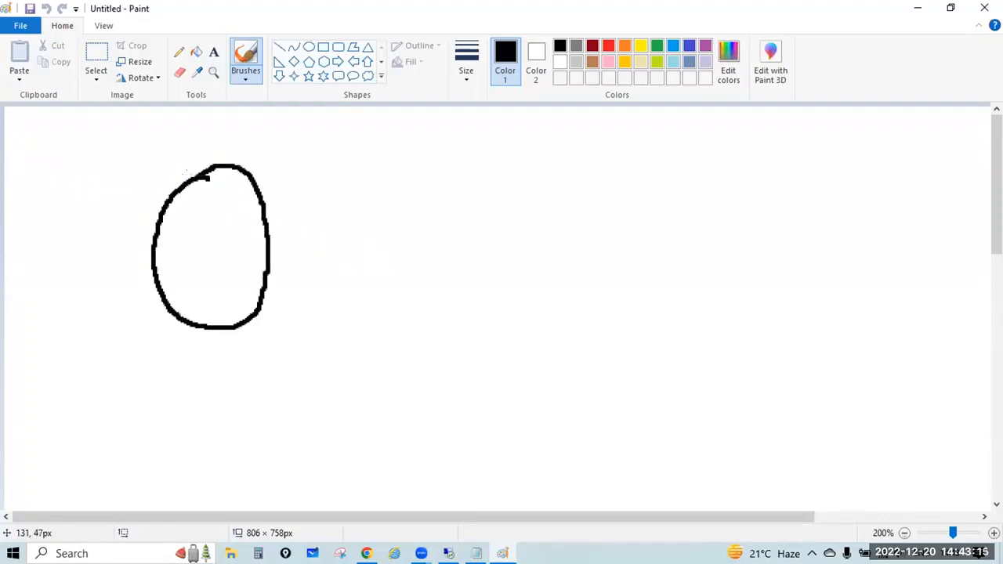
mouse_move(632, 174)
mouse_down()
mouse_move(570, 174)
mouse_move(605, 356)
mouse_move(677, 170)
mouse_move(580, 176)
mouse_up()
mouse_move(217, 274)
mouse_down()
mouse_move(187, 387)
mouse_move(200, 291)
mouse_move(228, 297)
mouse_up()
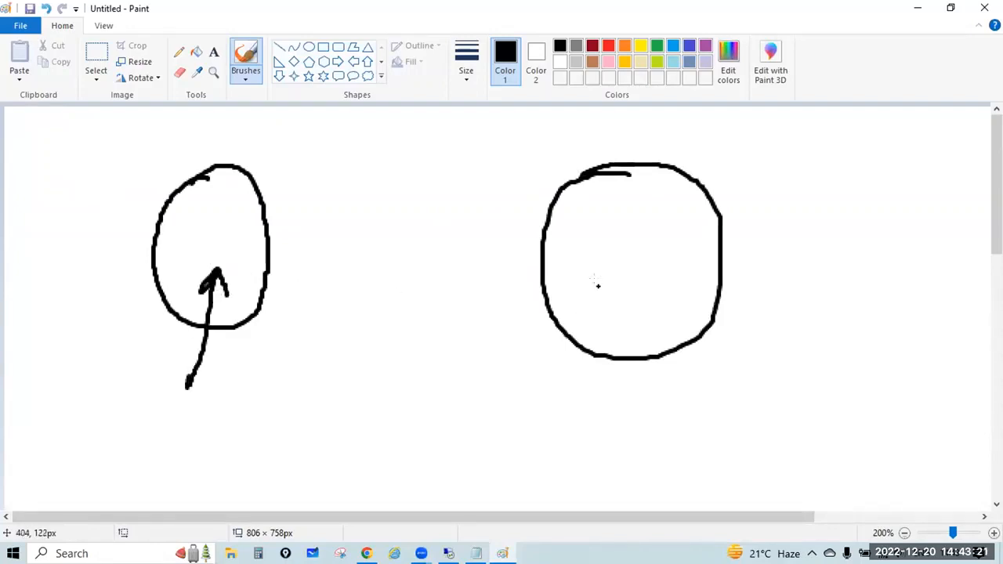
drag(598, 285, 343, 409)
mouse_move(600, 283)
mouse_down()
mouse_move(572, 295)
mouse_move(608, 307)
mouse_up()
Handwrite "S-1" inside the smaller circle and "S-2" inside the larger one, underlining both labels
mouse_move(187, 216)
mouse_down()
mouse_move(176, 245)
mouse_move(166, 243)
mouse_move(206, 225)
mouse_move(214, 238)
mouse_up()
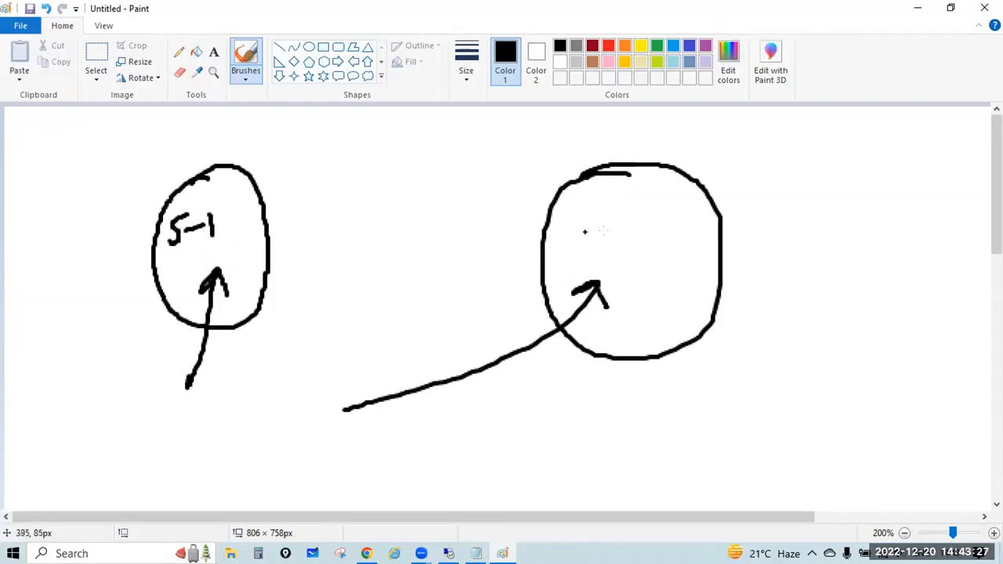
mouse_move(619, 217)
mouse_down()
mouse_move(600, 217)
mouse_move(597, 247)
mouse_move(639, 233)
mouse_move(641, 247)
mouse_move(672, 246)
mouse_up()
drag(605, 265, 685, 259)
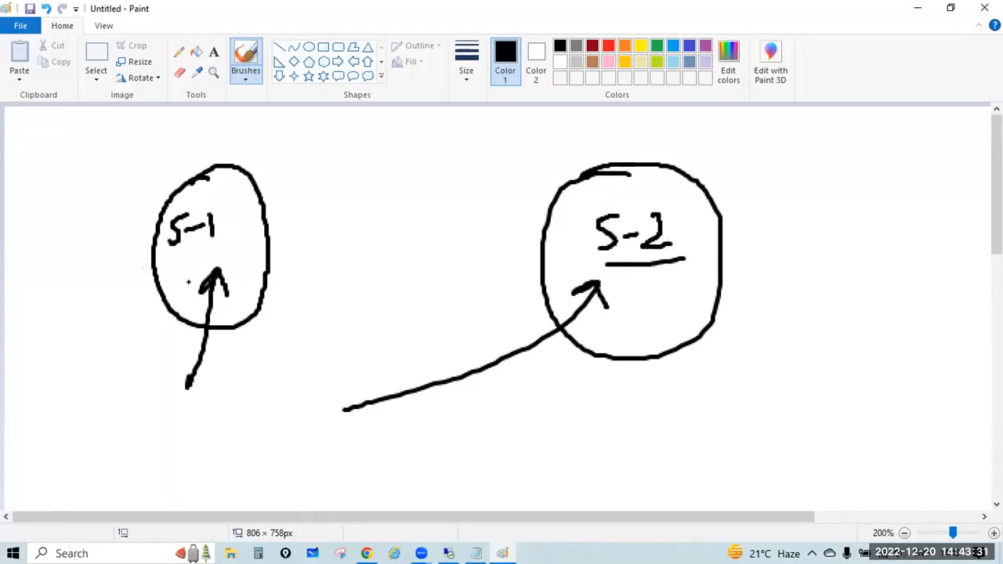
drag(164, 256, 233, 249)
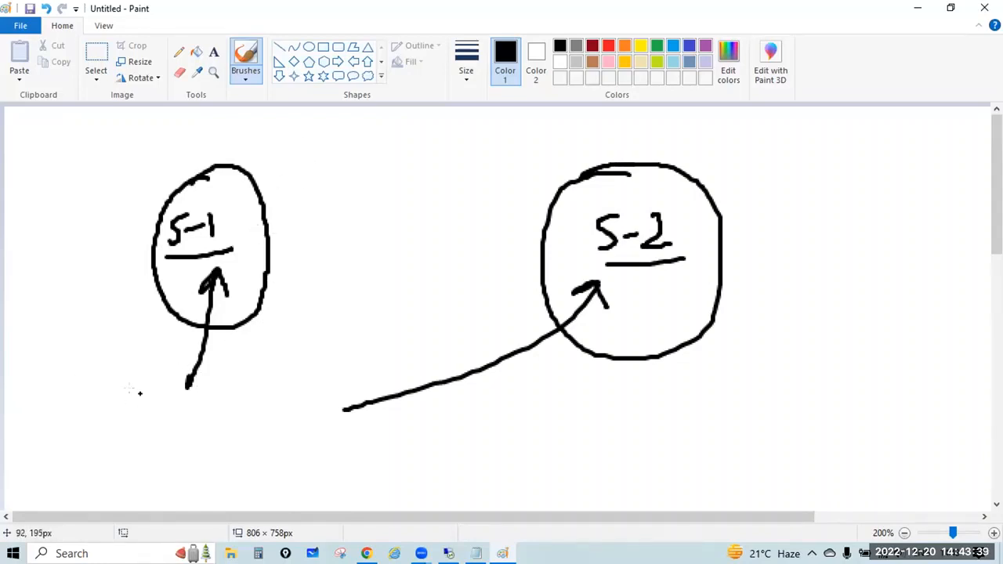
Sketch a box labelled "Load Balancer" where the two arrows start, with an incoming arrow pointing at its side
mouse_move(99, 386)
mouse_down()
mouse_move(329, 384)
mouse_move(346, 432)
mouse_move(268, 453)
mouse_move(108, 456)
mouse_move(100, 384)
mouse_move(139, 417)
mouse_move(182, 420)
mouse_move(200, 418)
mouse_move(202, 396)
mouse_move(210, 414)
mouse_move(236, 397)
mouse_move(260, 412)
mouse_move(277, 408)
mouse_move(279, 391)
mouse_move(294, 403)
mouse_move(340, 391)
mouse_move(358, 400)
mouse_up()
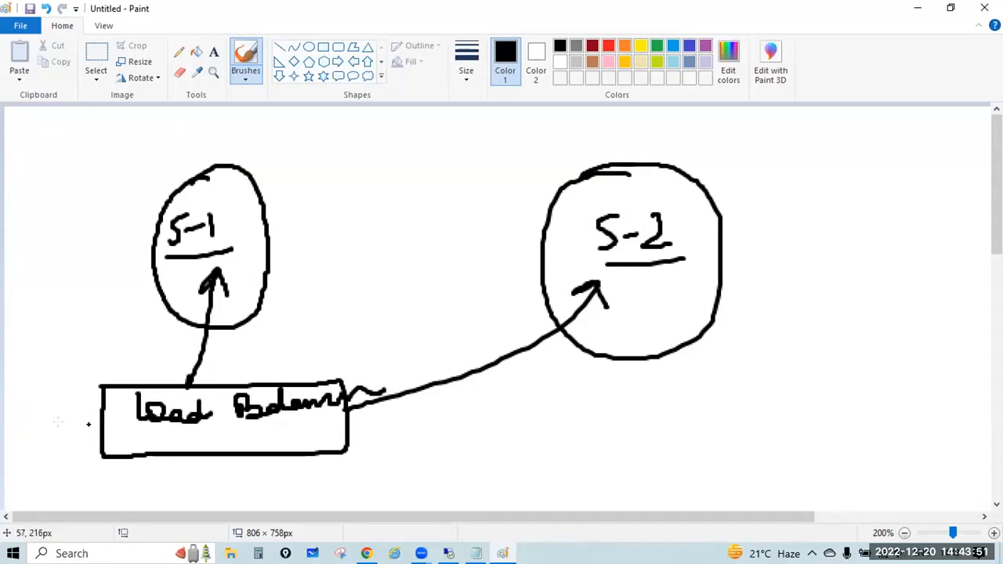
drag(14, 436, 98, 424)
mouse_move(75, 416)
mouse_down()
mouse_move(98, 423)
mouse_move(85, 439)
mouse_up()
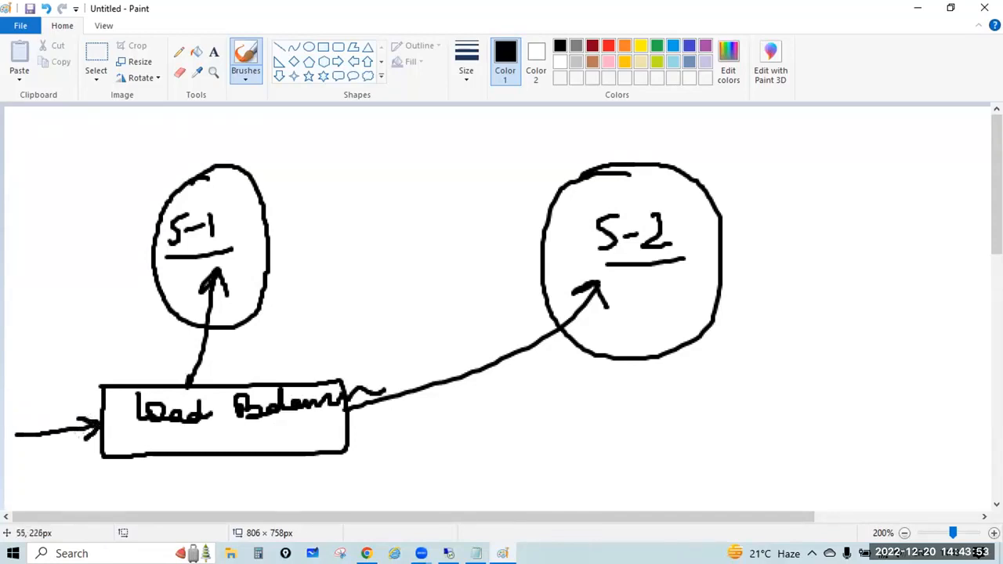
Add short arrows from the load balancer box toward S-1 and S-2, and underline the box's label twice
mouse_move(222, 372)
mouse_down()
mouse_move(218, 347)
mouse_move(236, 357)
mouse_up()
drag(225, 341, 215, 358)
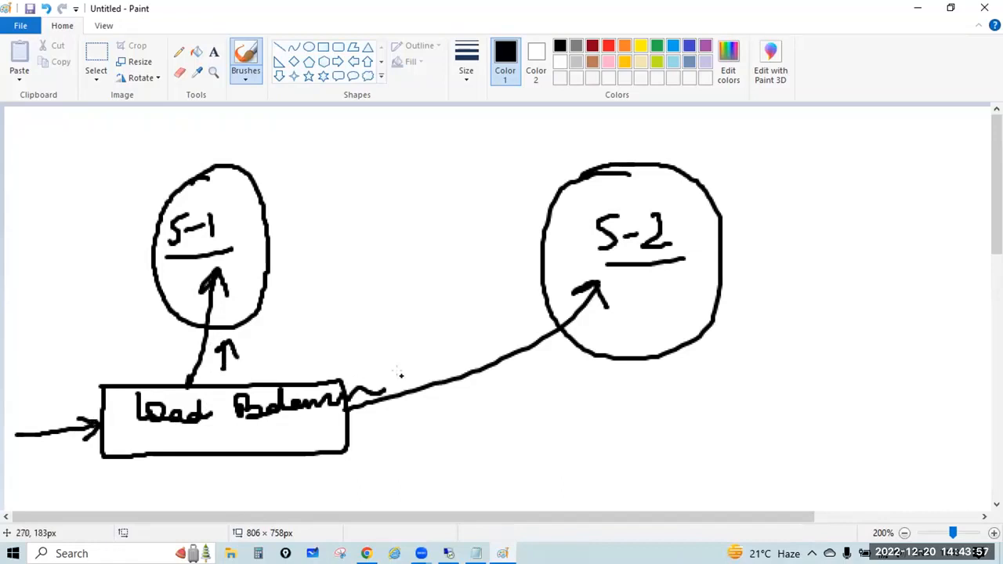
mouse_move(400, 377)
mouse_down()
mouse_move(483, 333)
mouse_move(475, 345)
mouse_up()
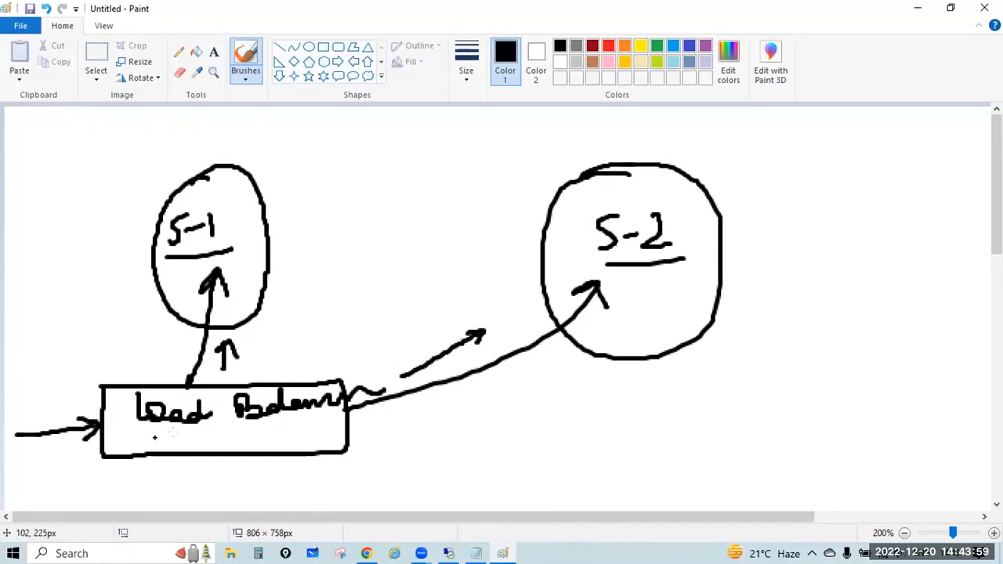
drag(170, 437, 259, 435)
drag(189, 435, 279, 423)
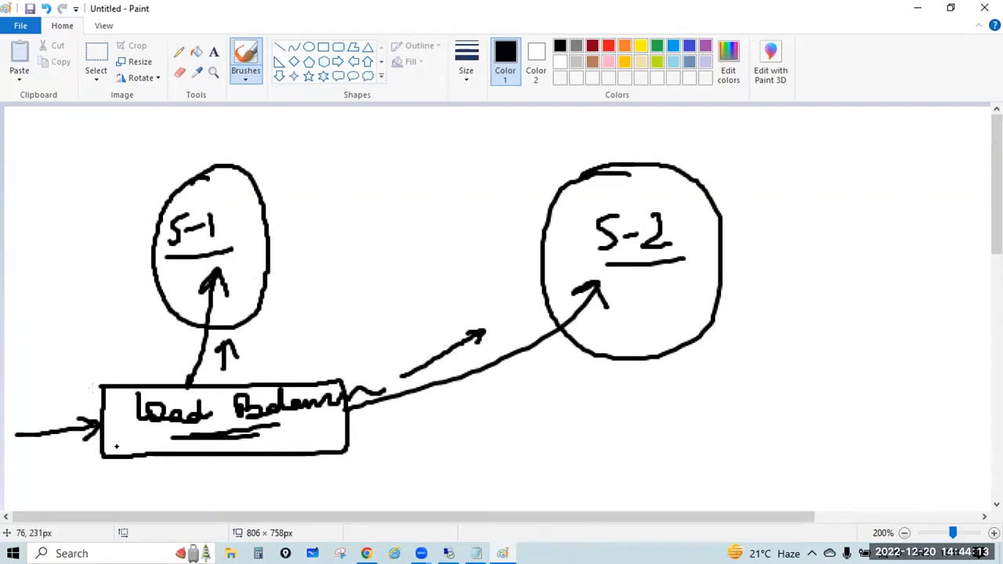
Draw a second incoming arrow below the first one at the load balancer, and close Paint without saving the sketch
click(984, 8)
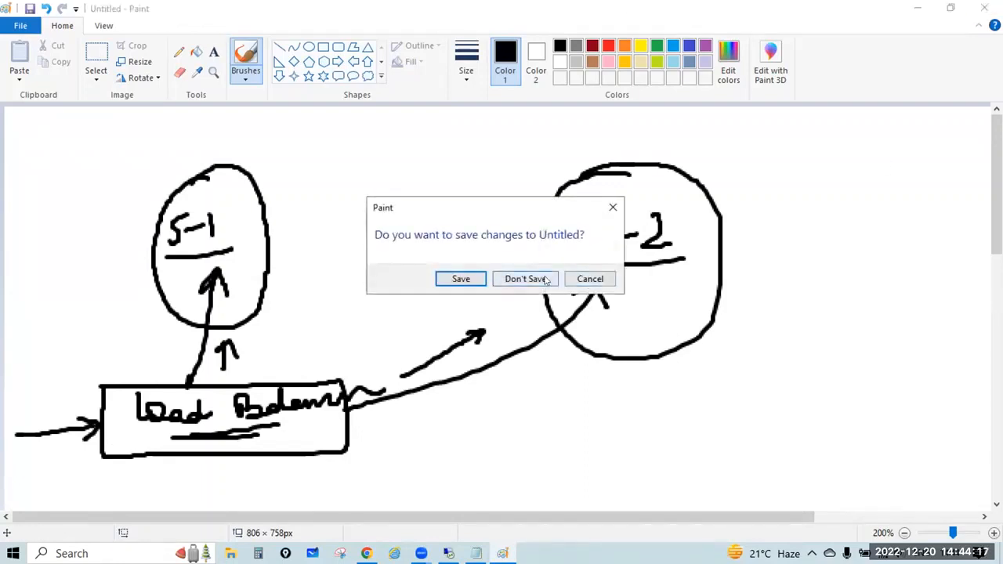
click(593, 279)
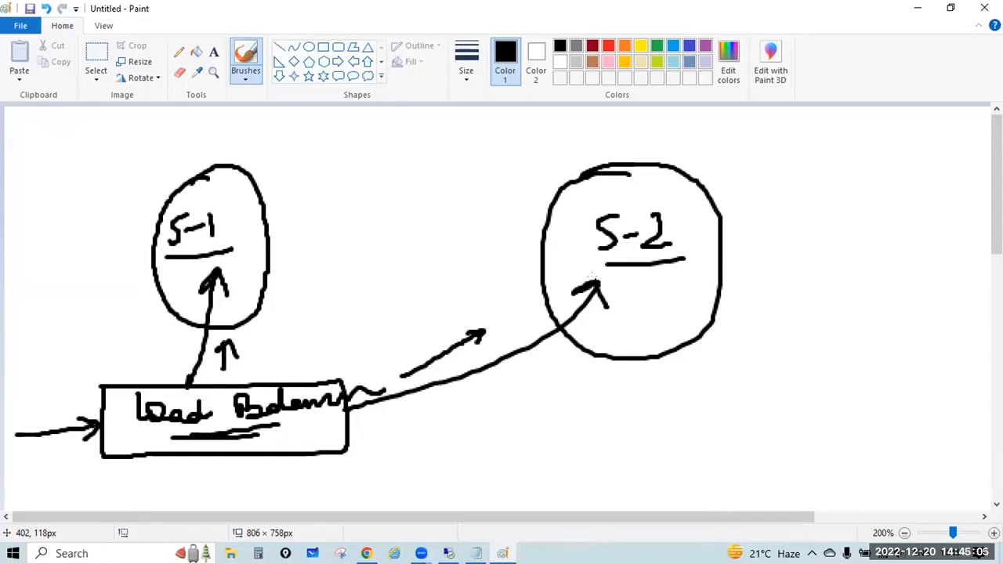
mouse_move(18, 456)
mouse_down()
mouse_move(76, 441)
mouse_move(68, 436)
mouse_move(83, 442)
mouse_move(69, 454)
mouse_up()
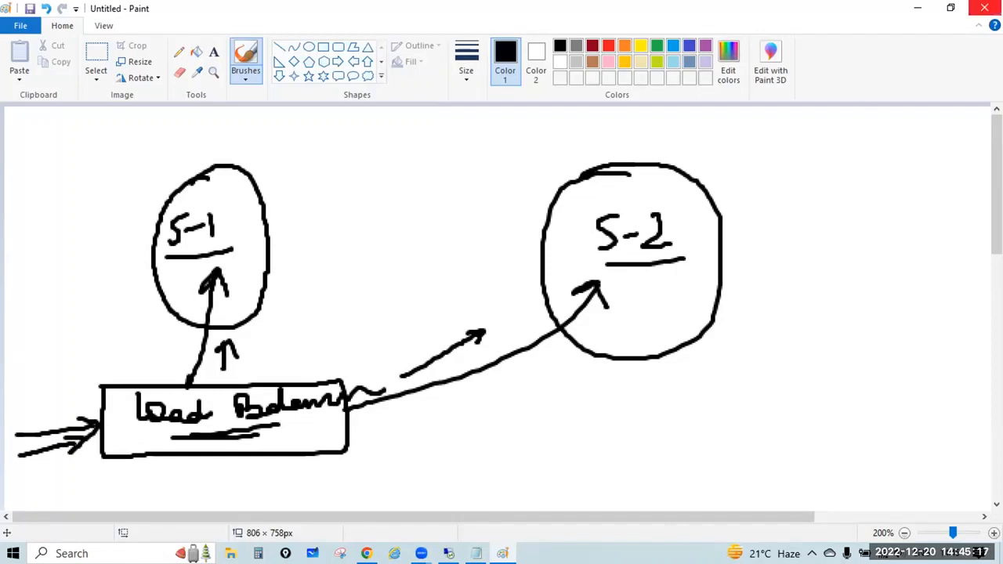
click(985, 8)
click(525, 276)
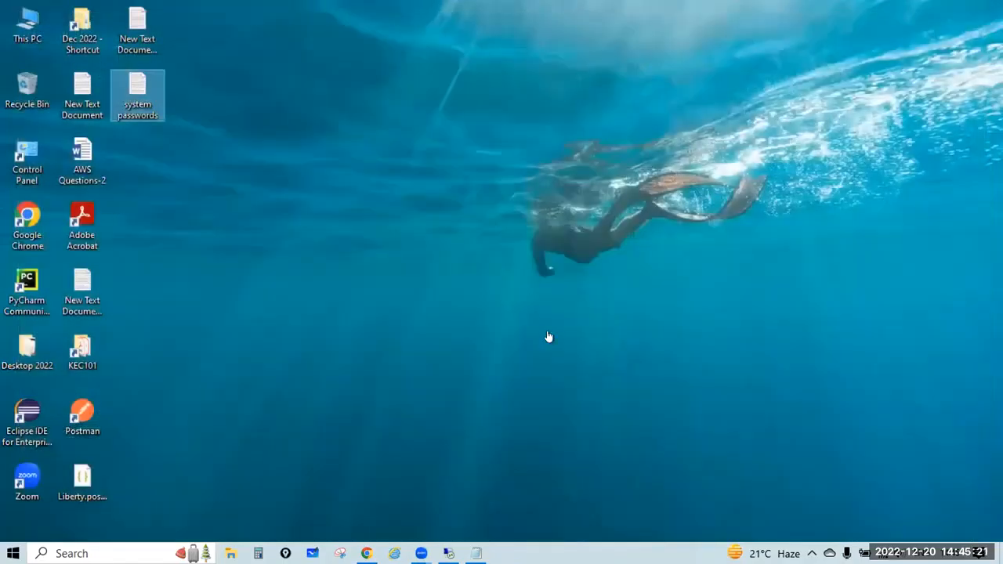
Start Add Roles and Features in the remote Server Manager, choosing role-based installation on the EC2AMAZ-TKSIMH8 server from the pool
key(alt+Tab)
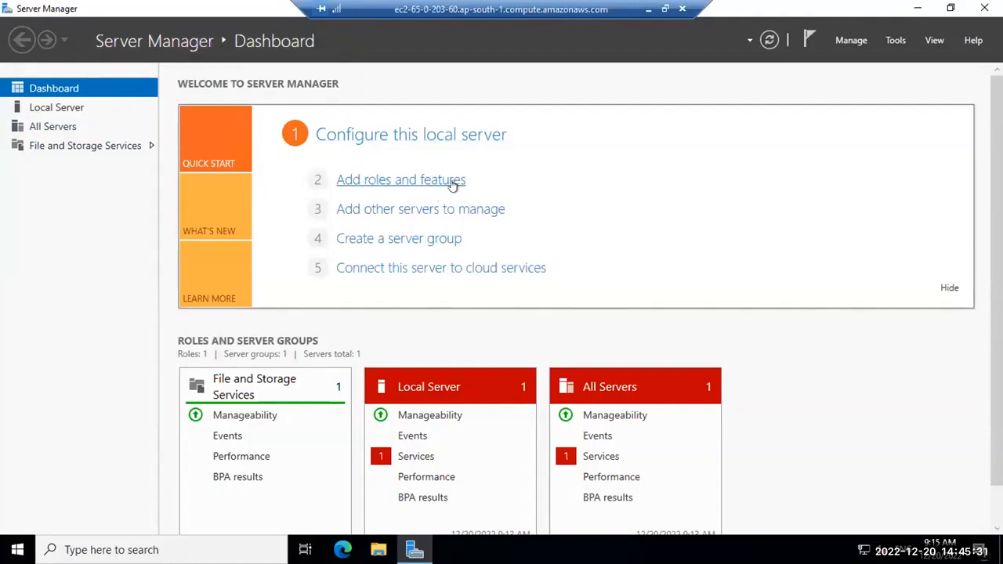
click(453, 182)
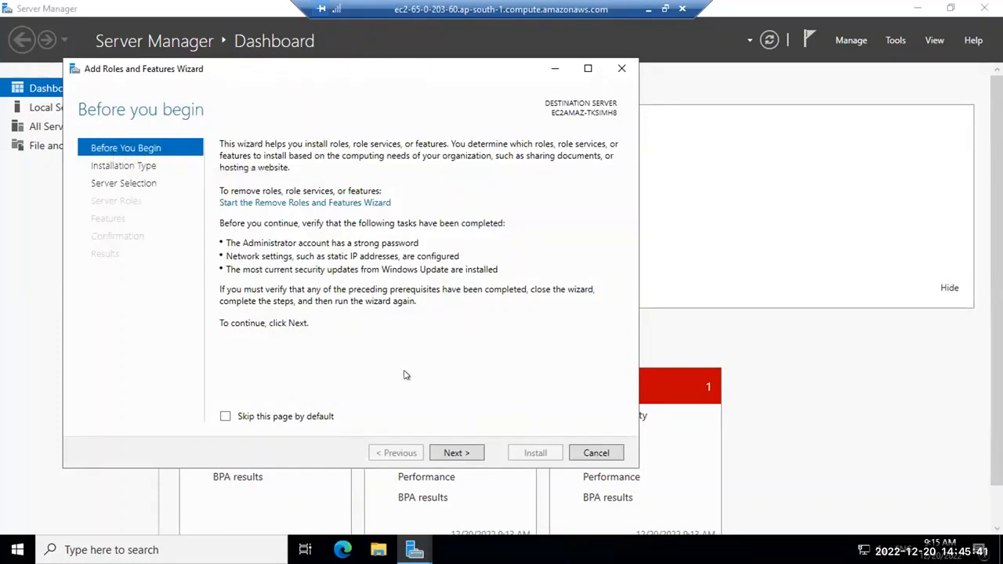
click(468, 454)
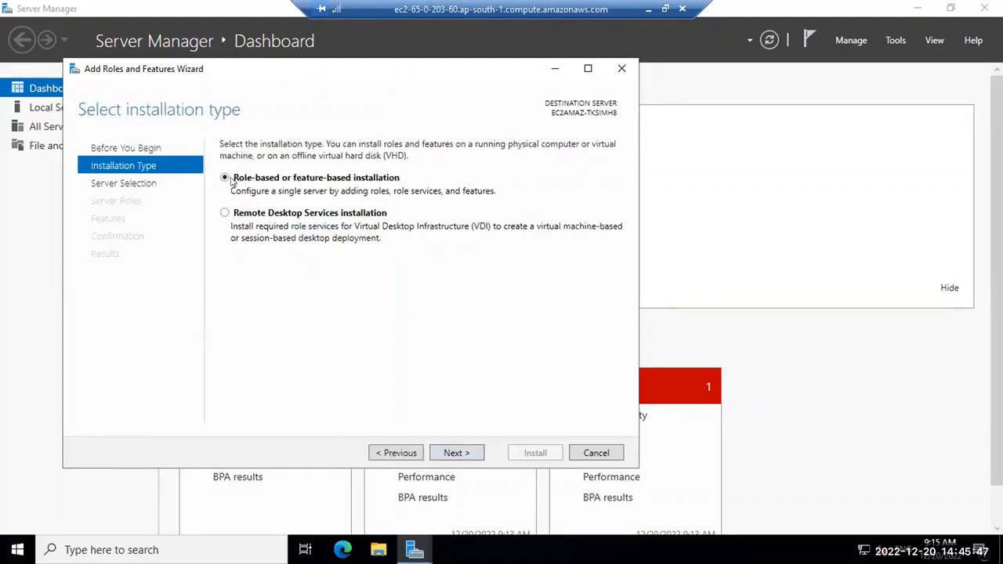
click(476, 449)
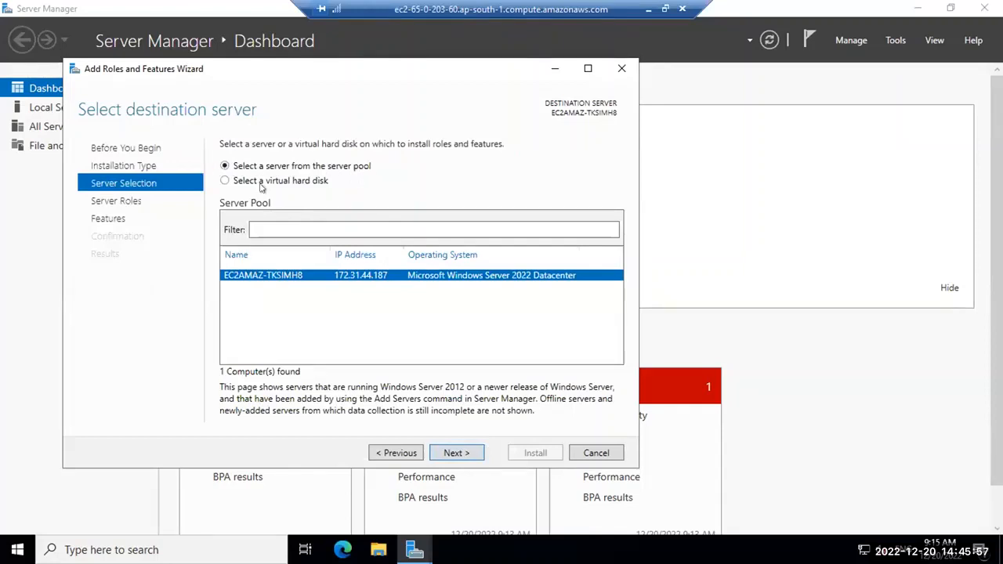
click(464, 455)
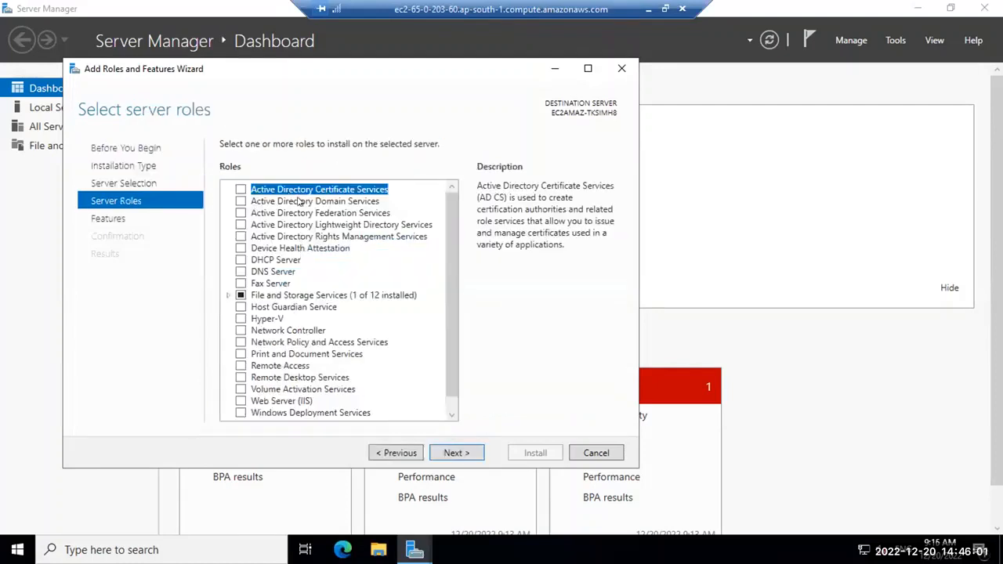
Select the Web Server (IIS) role for installation, including its required management tools, and continue to the features selection
scroll(292, 201, down, 1)
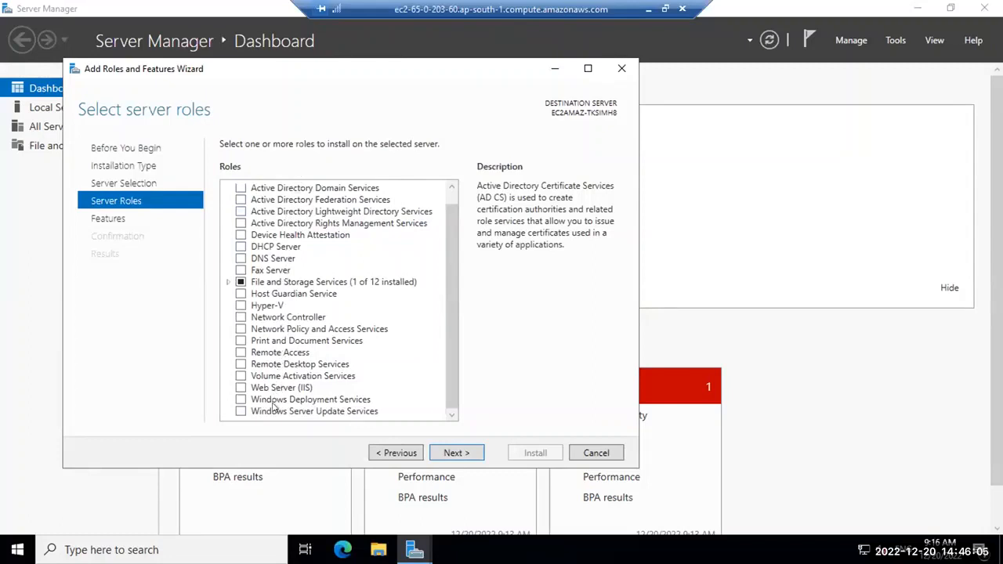
scroll(273, 205, up, 1)
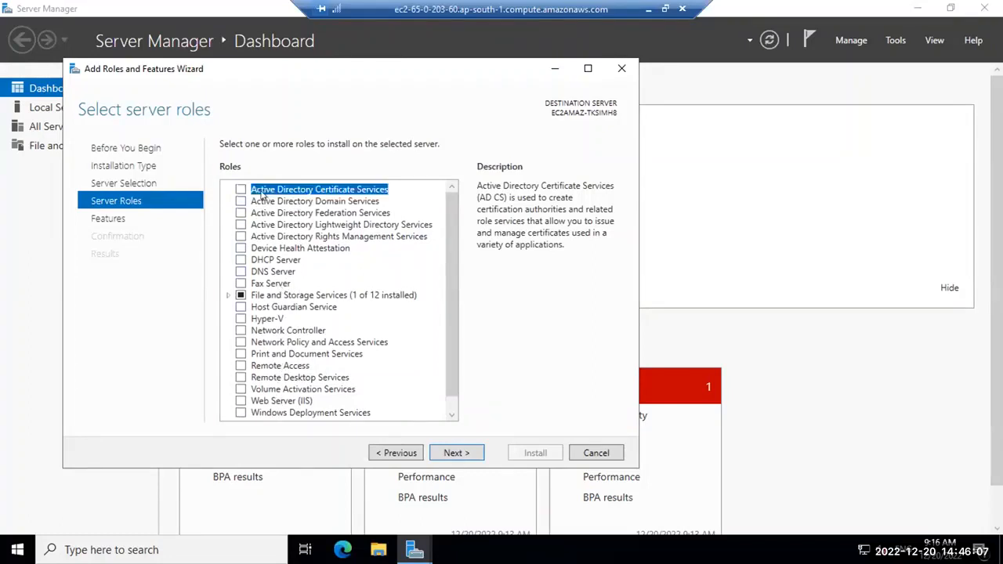
scroll(255, 342, down, 1)
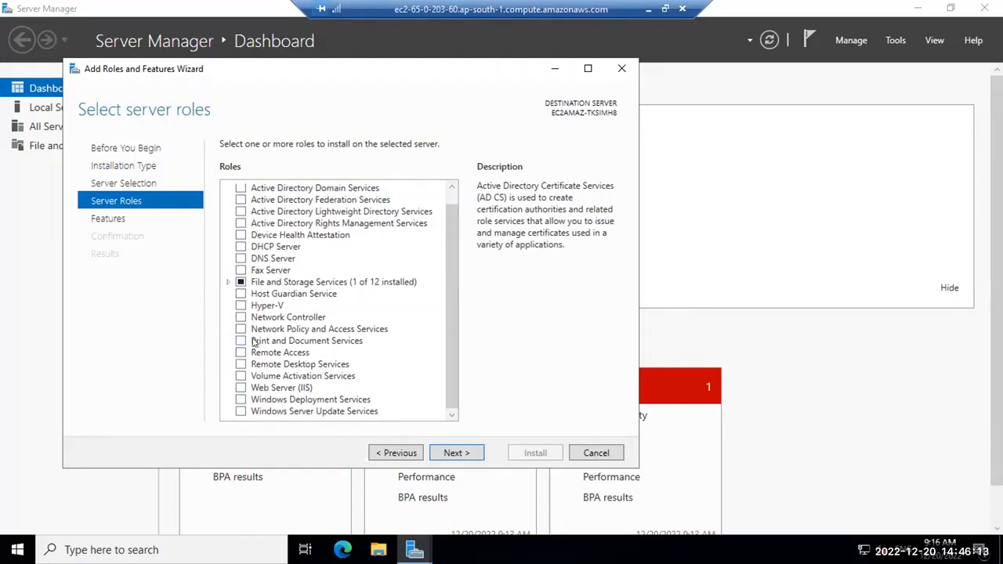
click(241, 387)
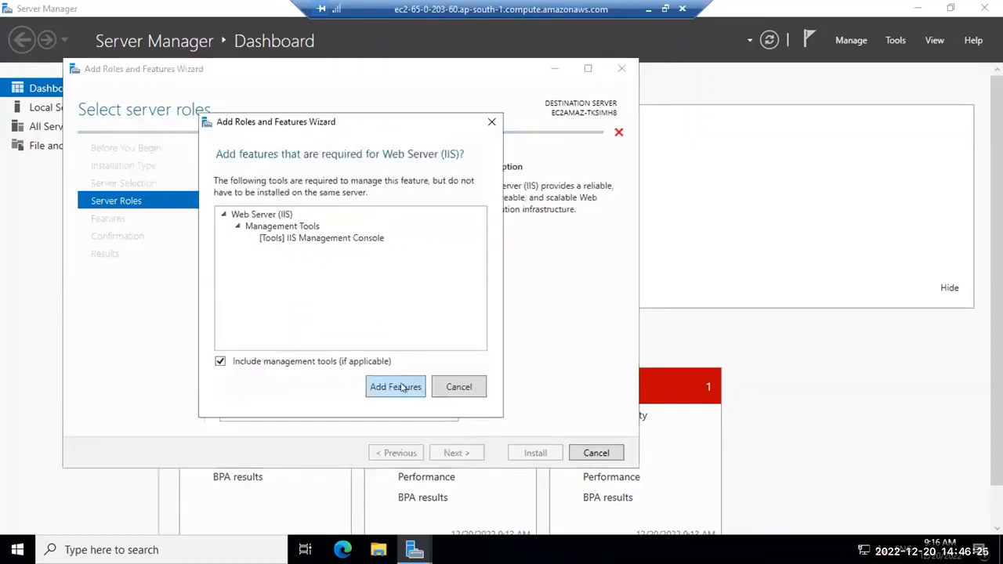
click(396, 387)
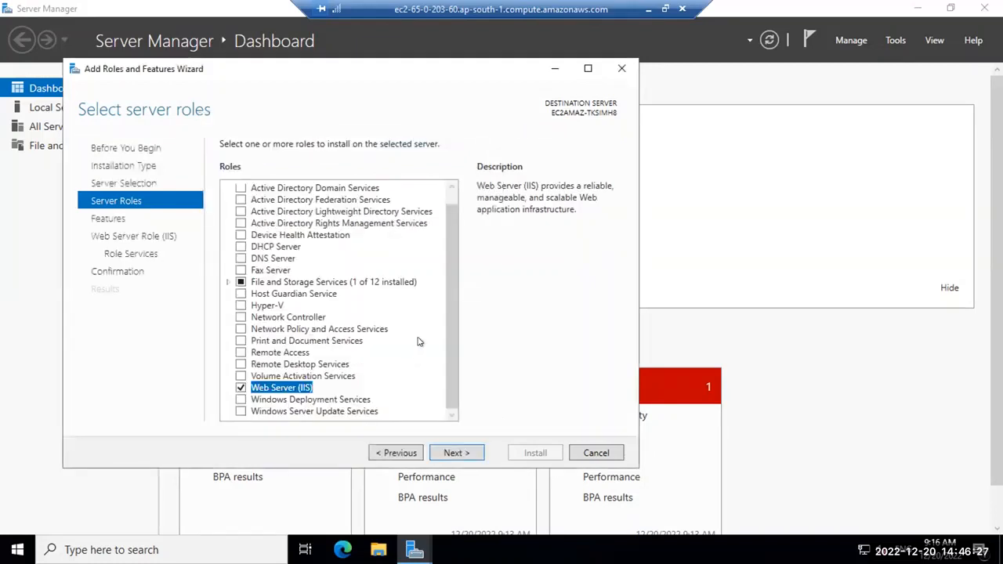
click(456, 453)
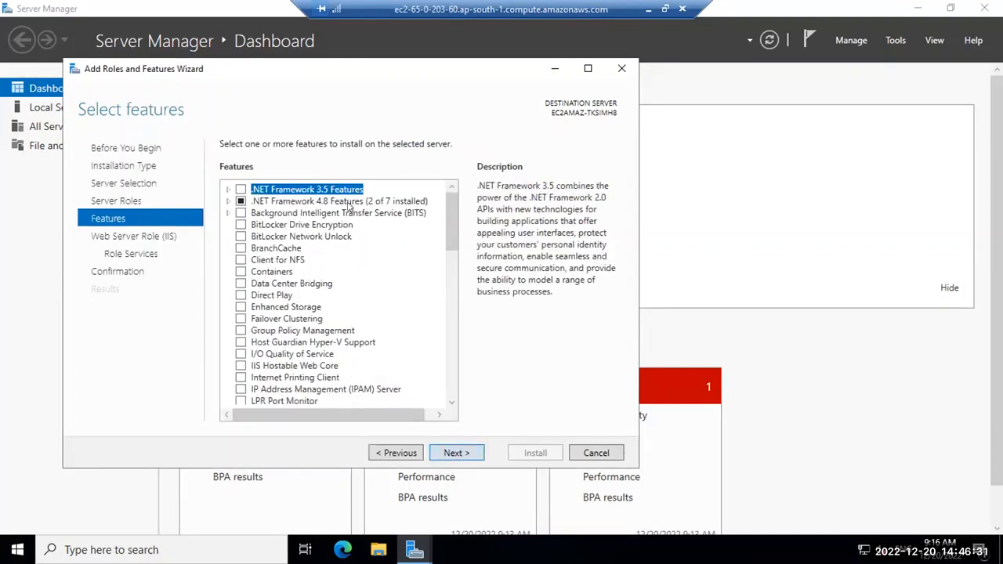
Keep the default features and Web Server role services, and install the Web Server (IIS) role without automatic restart
scroll(326, 300, down, 10)
scroll(326, 298, down, 6)
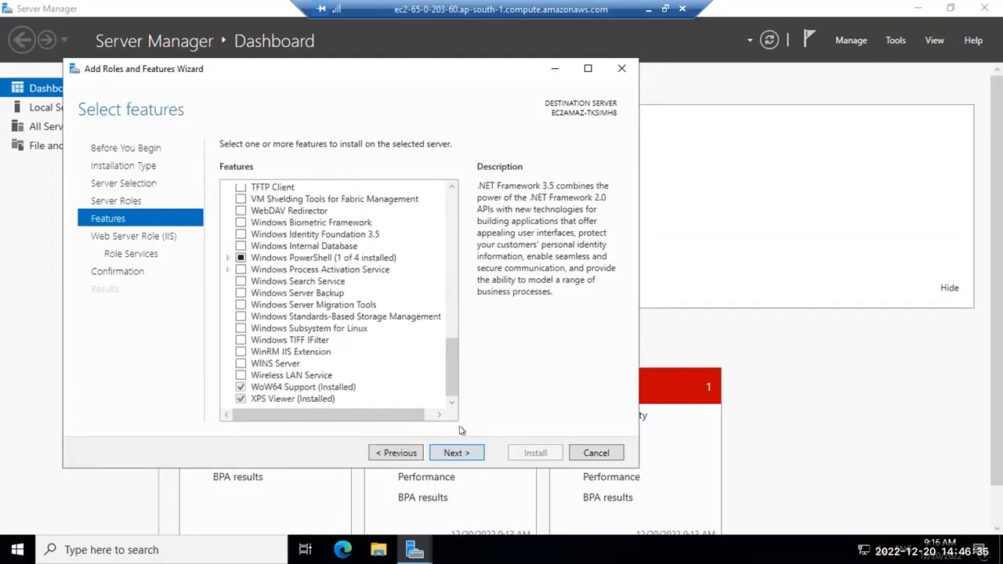
click(462, 455)
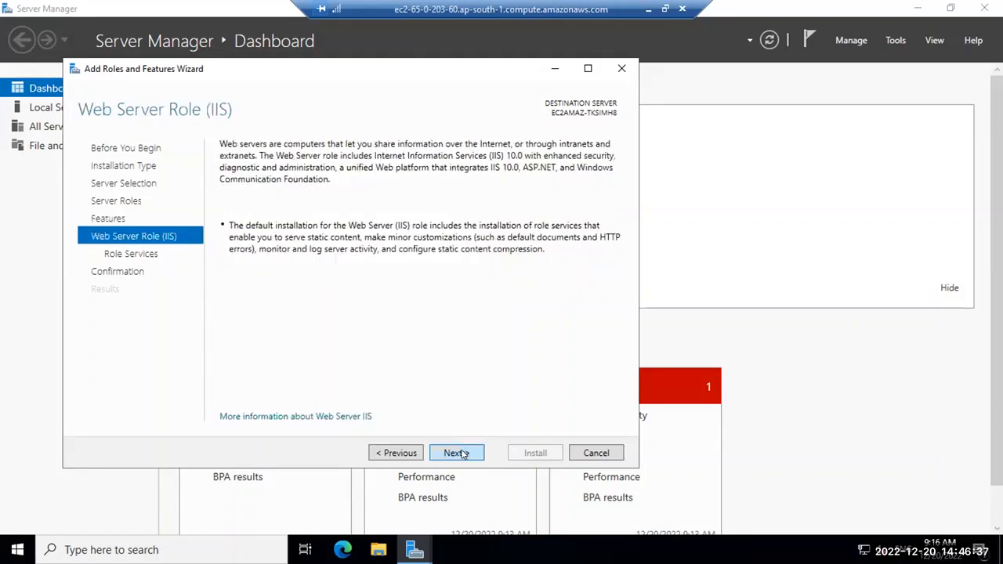
click(463, 455)
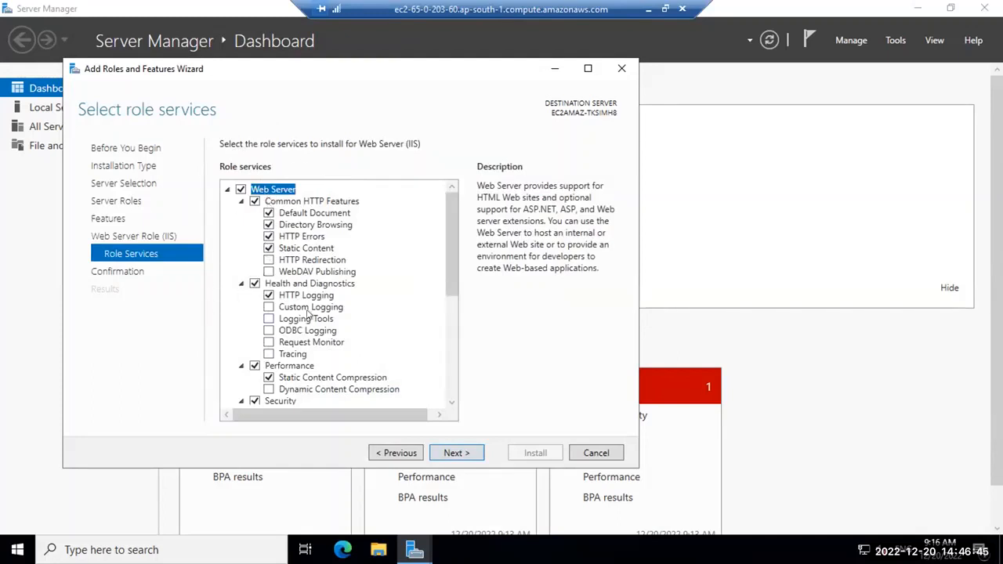
scroll(313, 317, down, 3)
scroll(327, 318, down, 3)
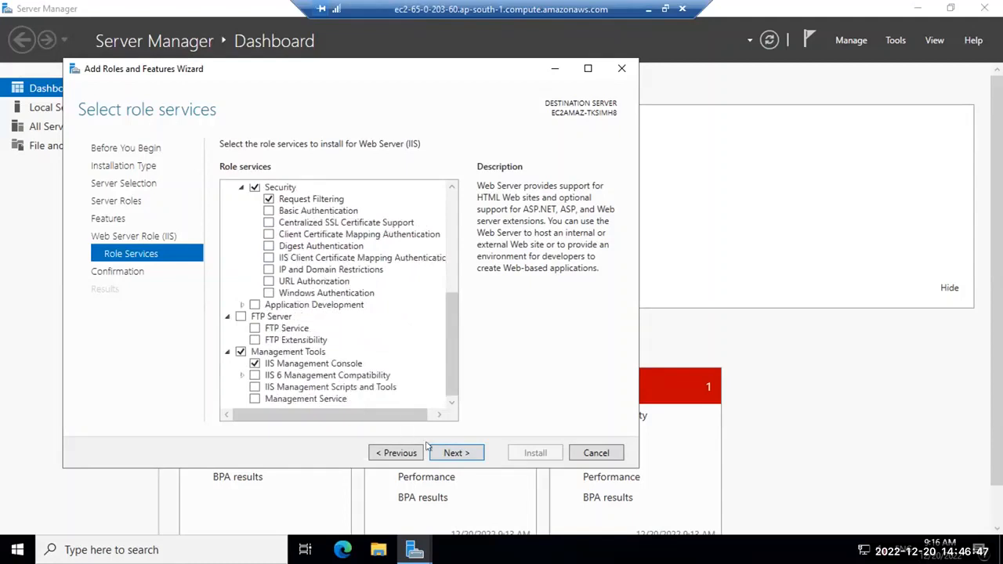
click(474, 453)
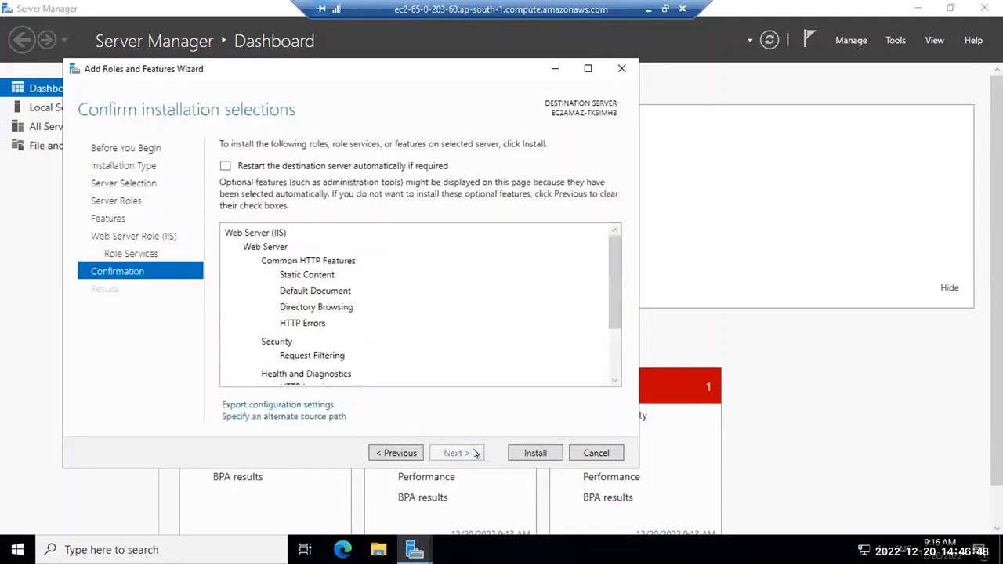
click(536, 455)
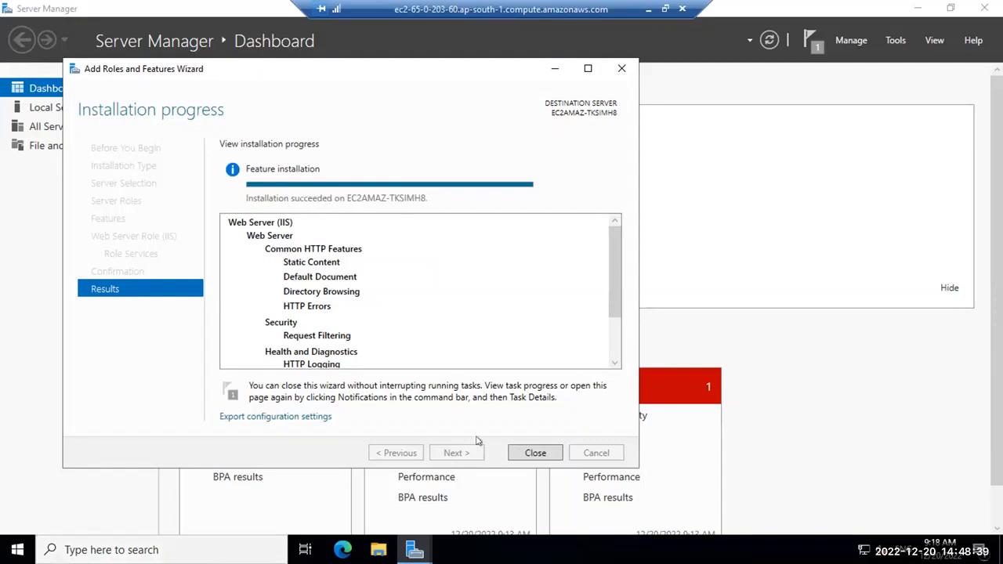
Close the finished role wizard and Server Manager, and refresh the remote desktop
click(535, 453)
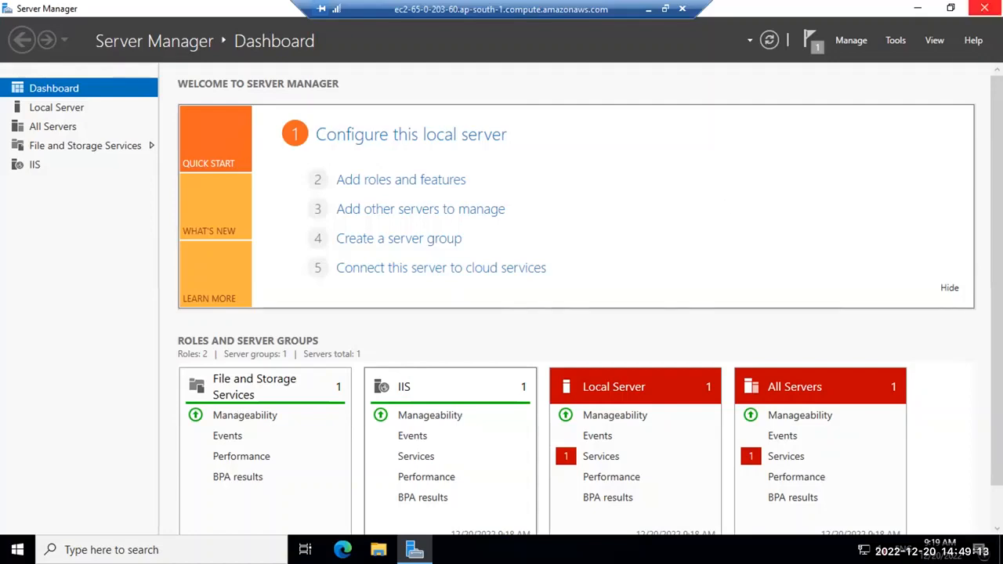
click(985, 8)
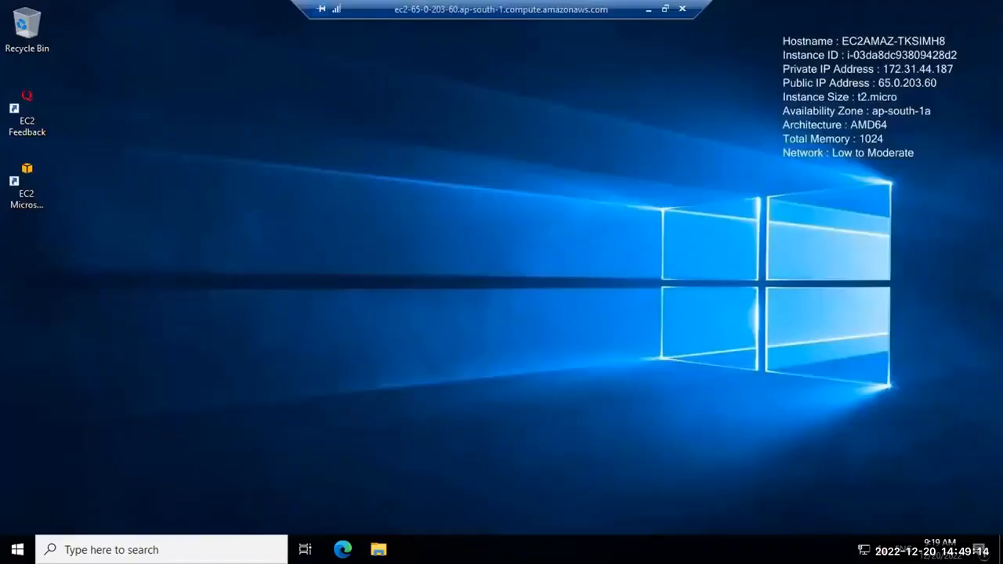
right_click(351, 191)
click(396, 233)
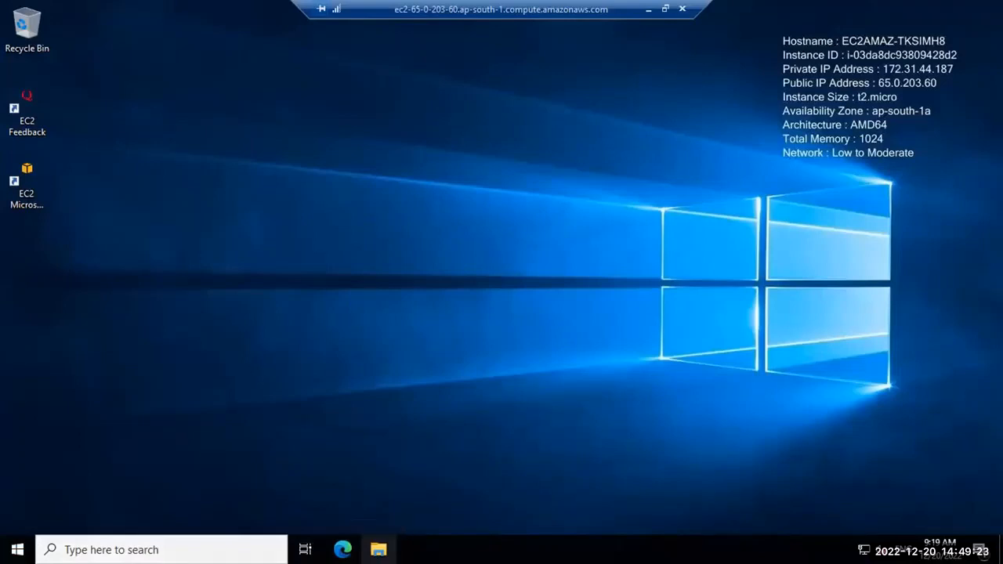
Browse to C:\inetpub\wwwroot in File Explorer and delete both default iisstart files
click(376, 547)
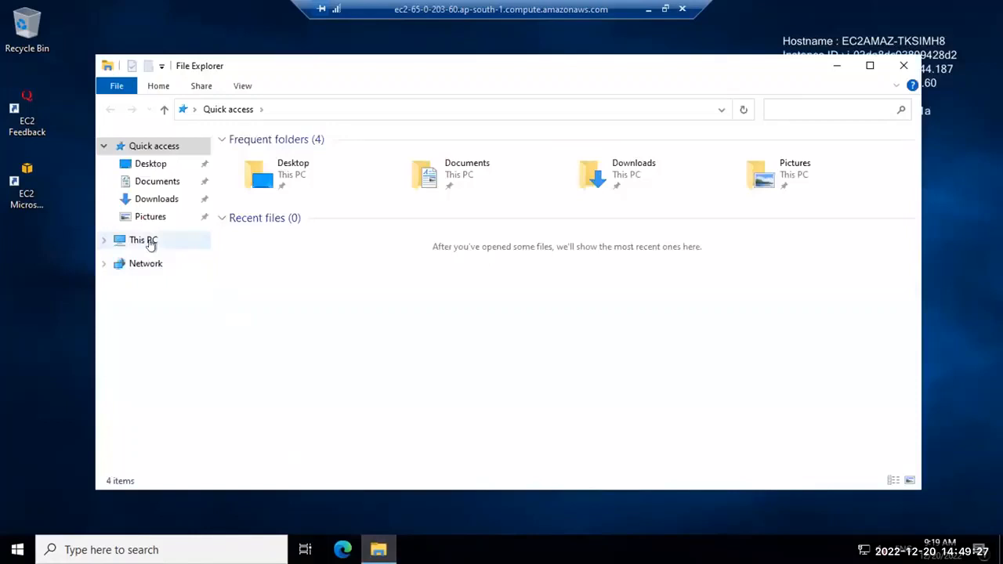
click(149, 243)
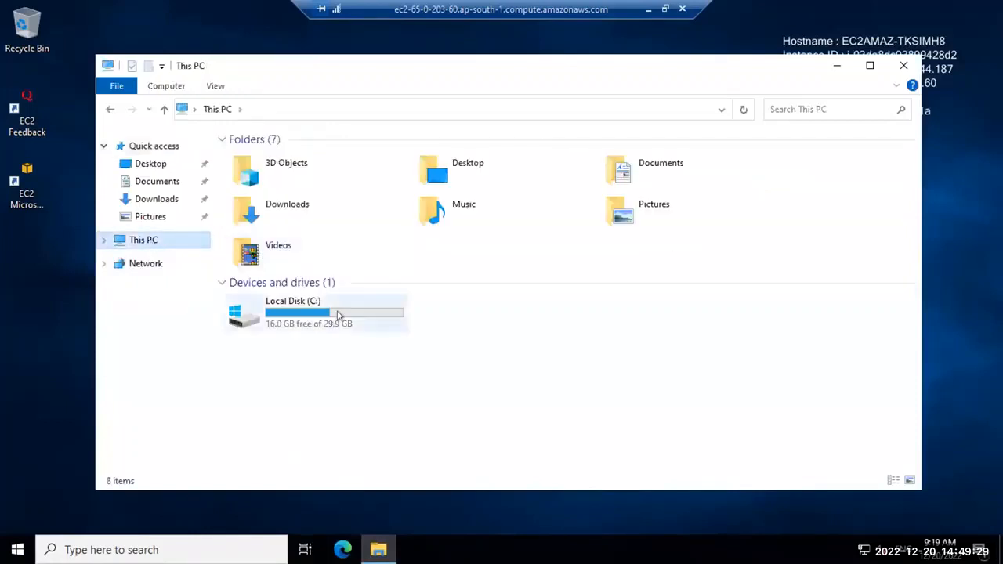
double_click(339, 315)
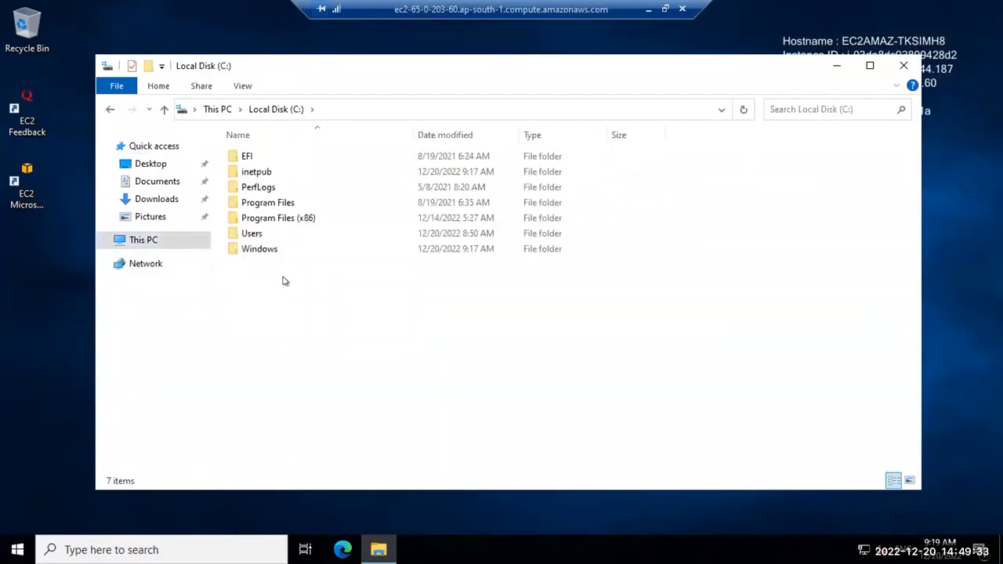
double_click(266, 173)
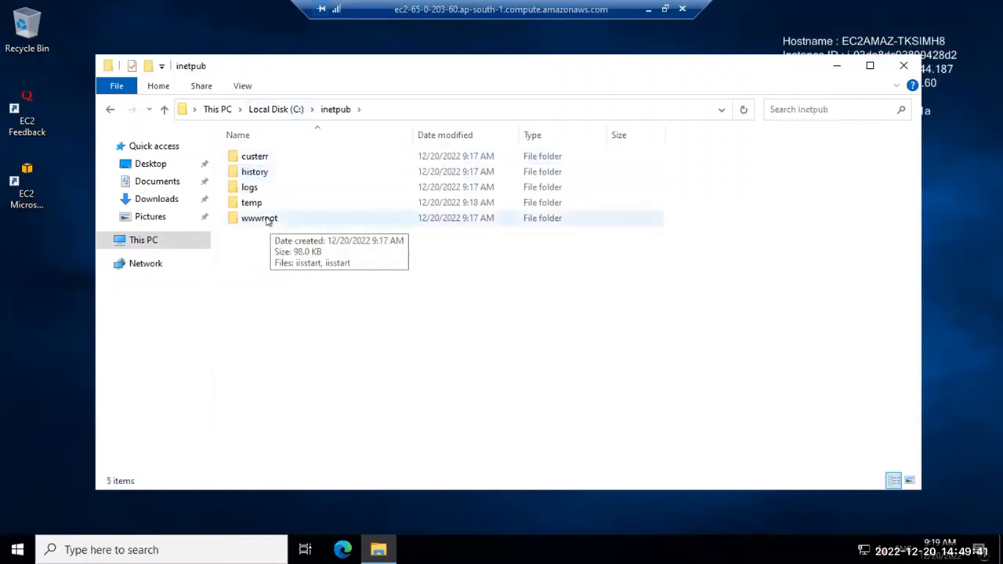
double_click(266, 220)
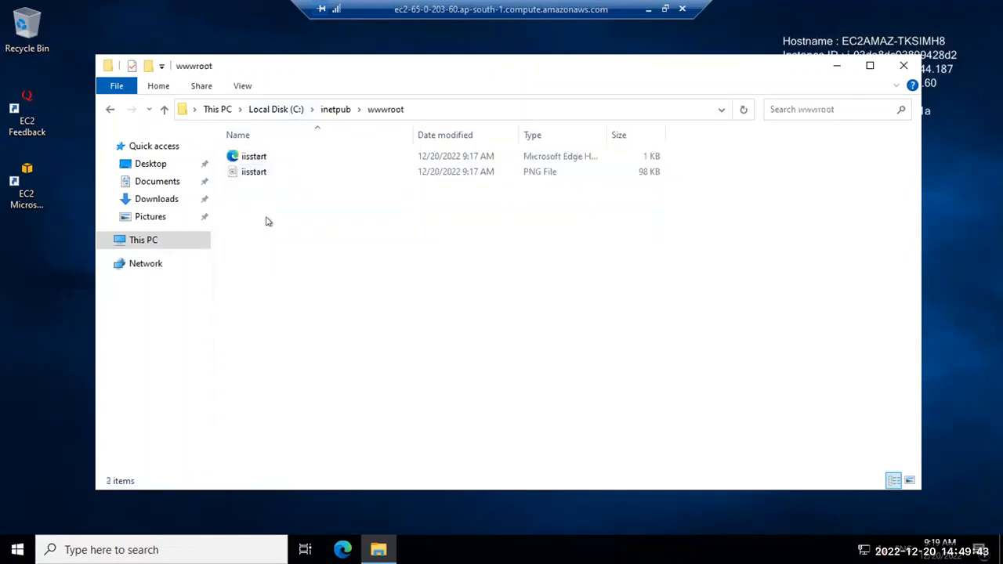
drag(288, 218, 243, 150)
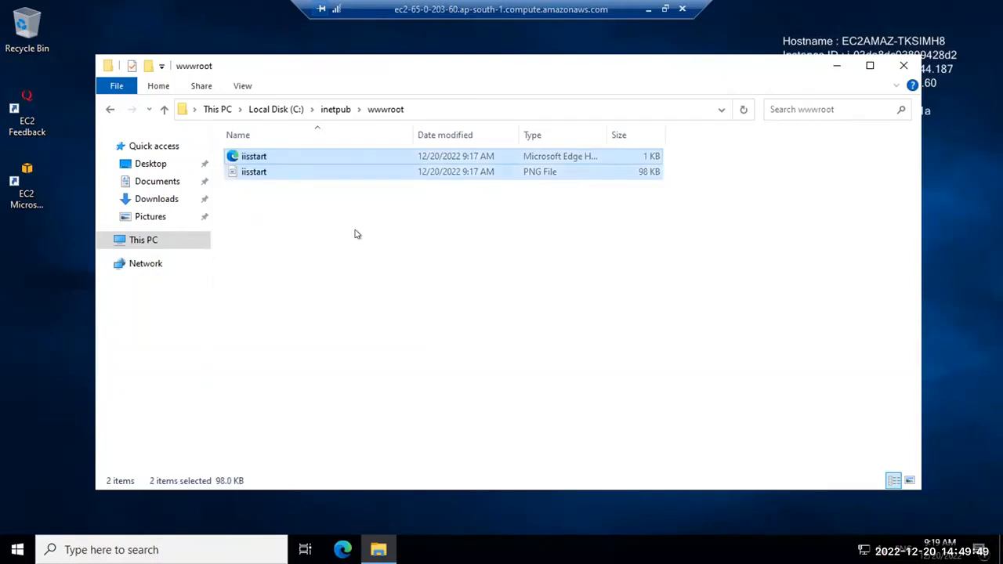
key(Delete)
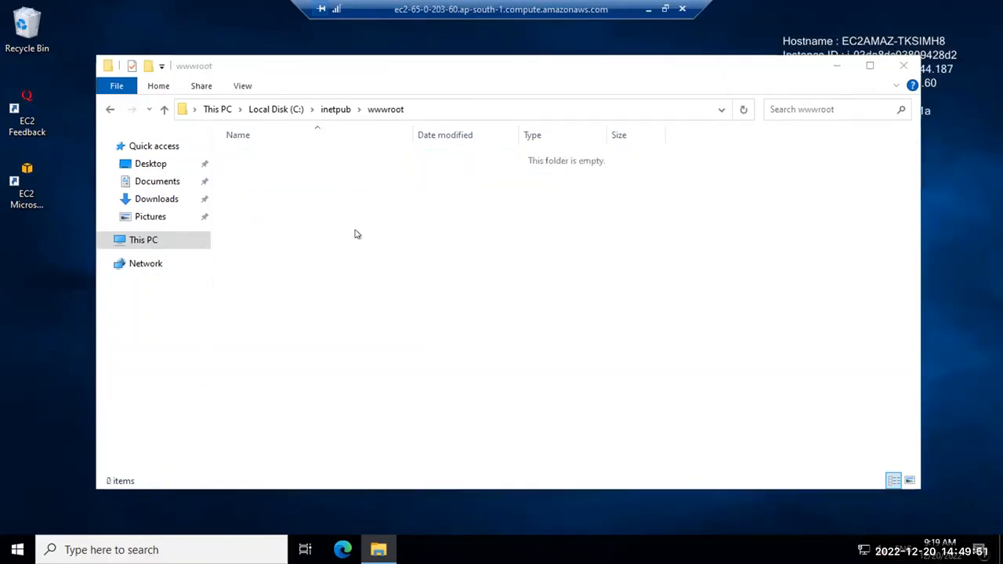
Create a text document with the default name in wwwroot, open it in Notepad, and enter "System-1" as its first line
right_click(357, 234)
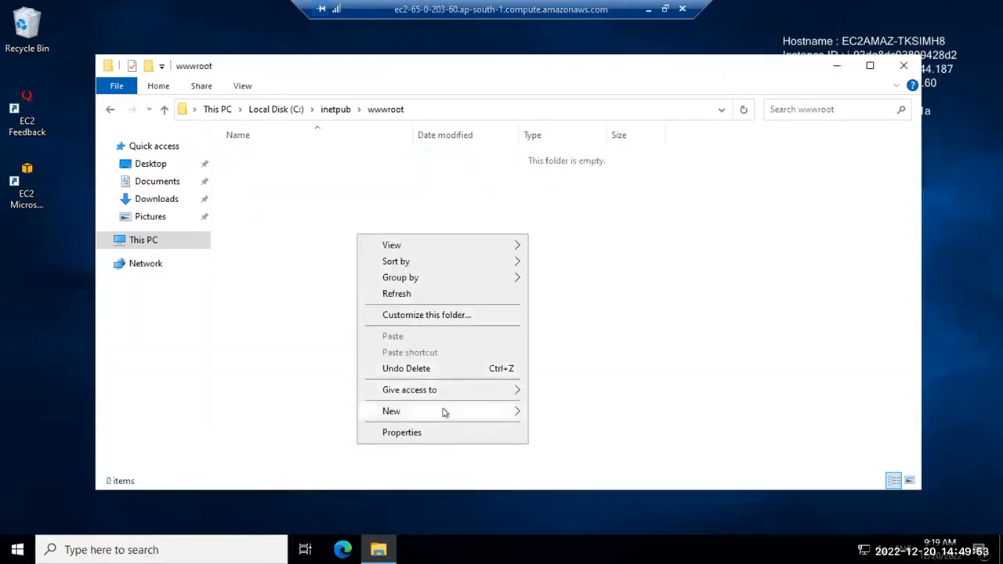
mouse_move(444, 412)
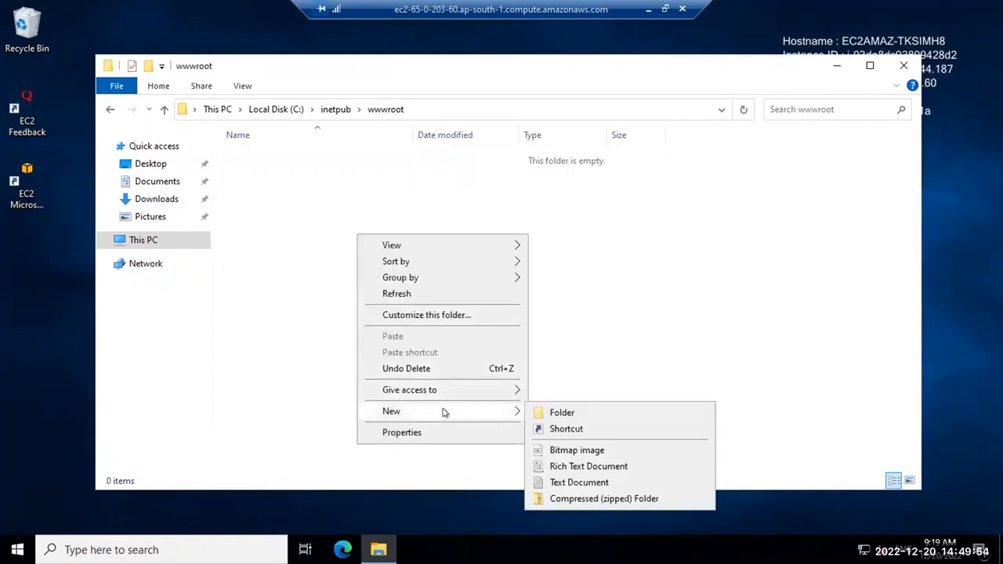
click(580, 483)
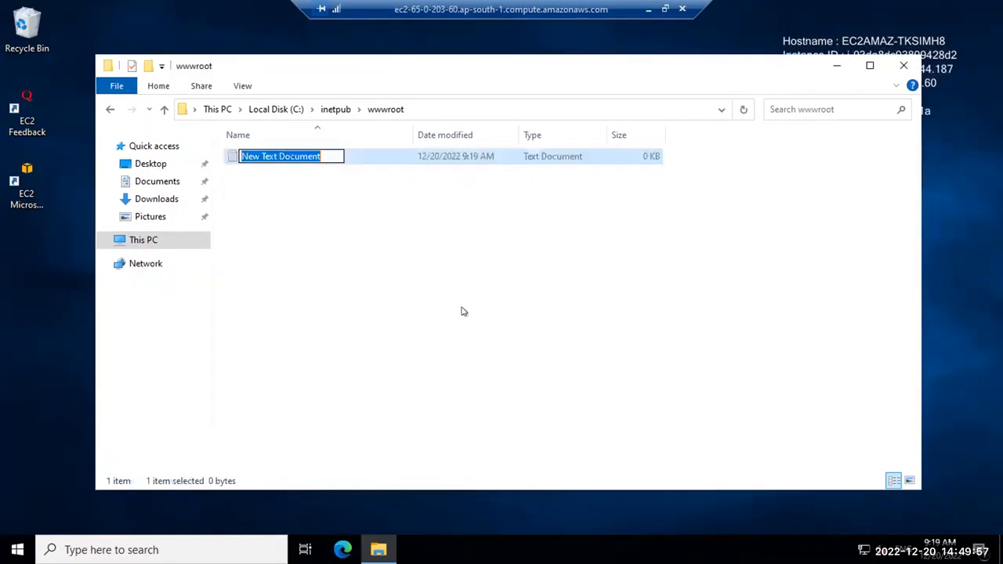
key(Return)
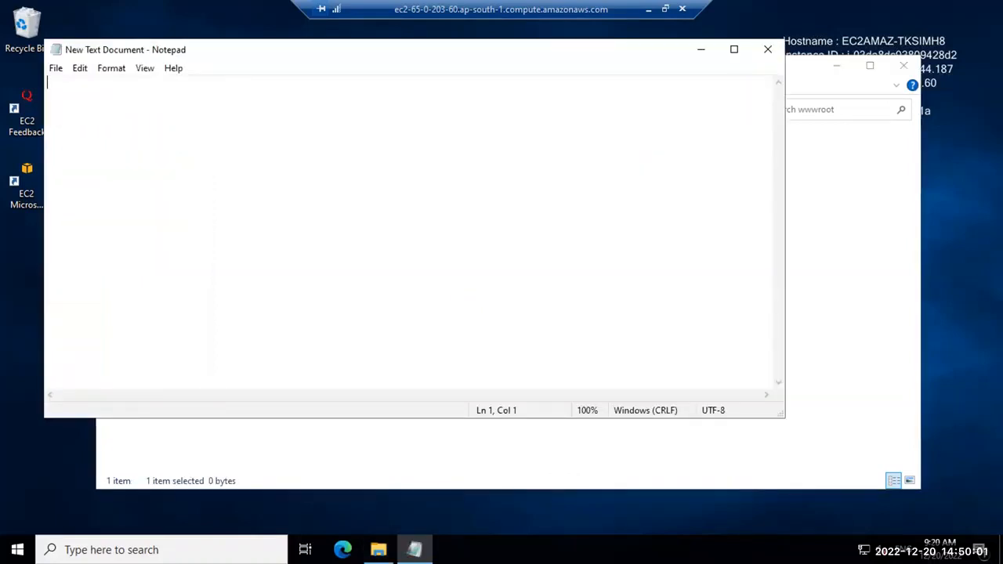
text(System-1)
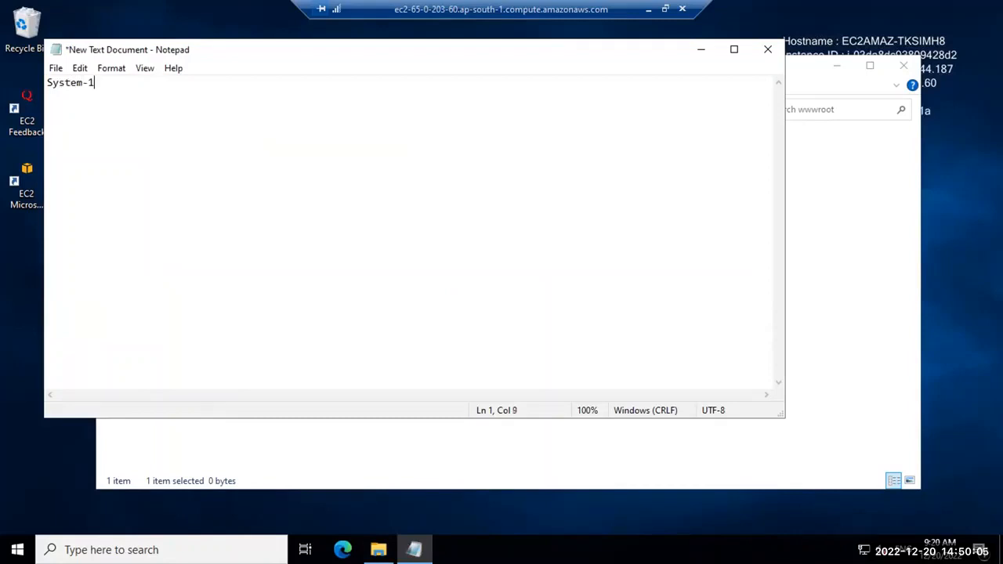
key(Return)
Move the windows clear of the desktop's instance details and add the line "Public IP - 65.0.203.60" below System-1
drag(475, 58, 355, 96)
drag(746, 66, 619, 82)
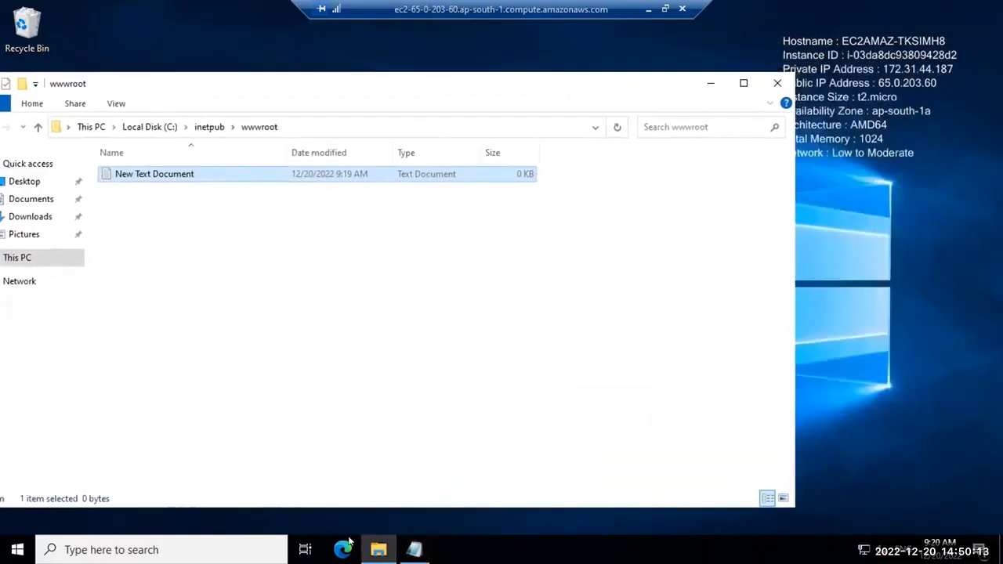
click(413, 549)
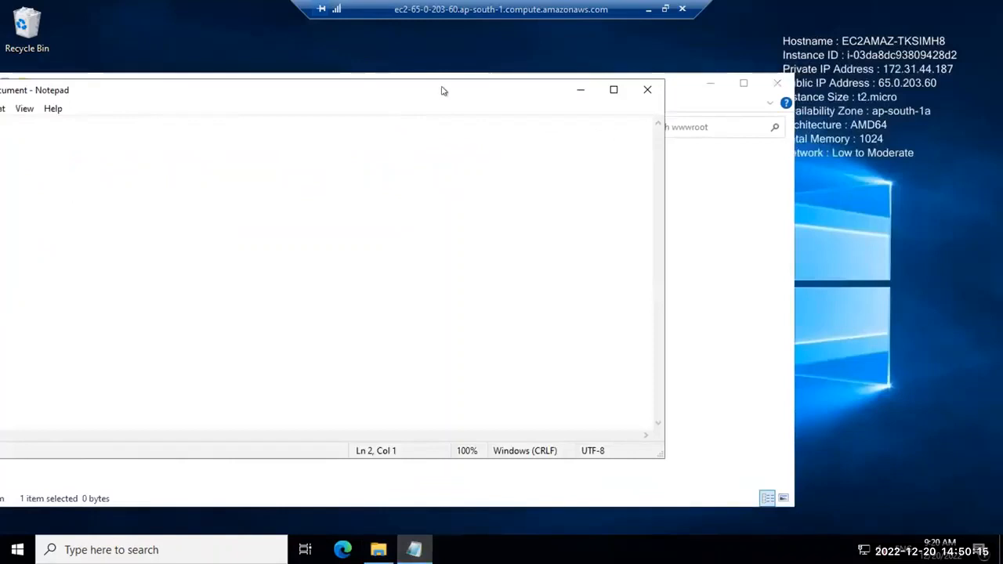
drag(522, 101, 477, 117)
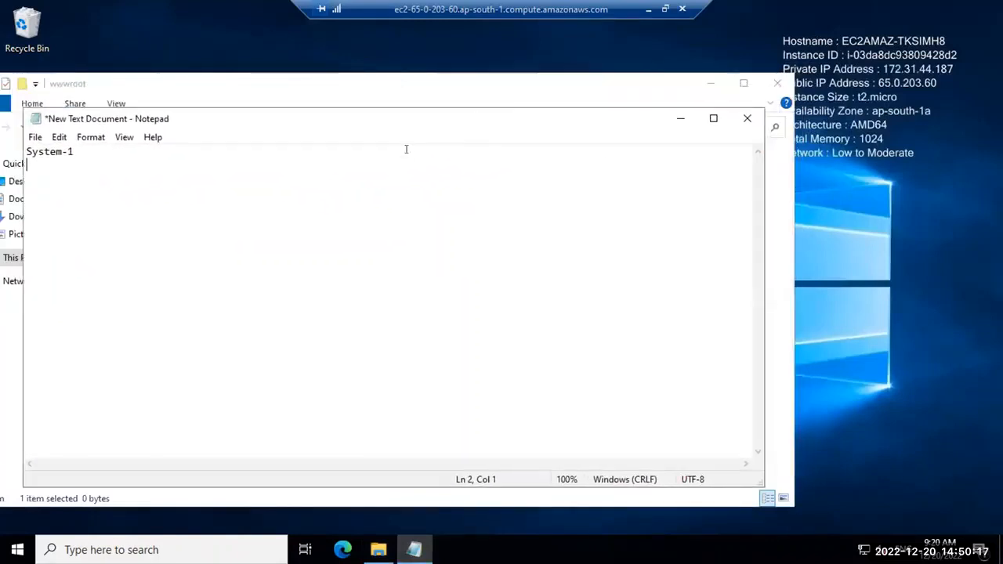
text(Public IP - )
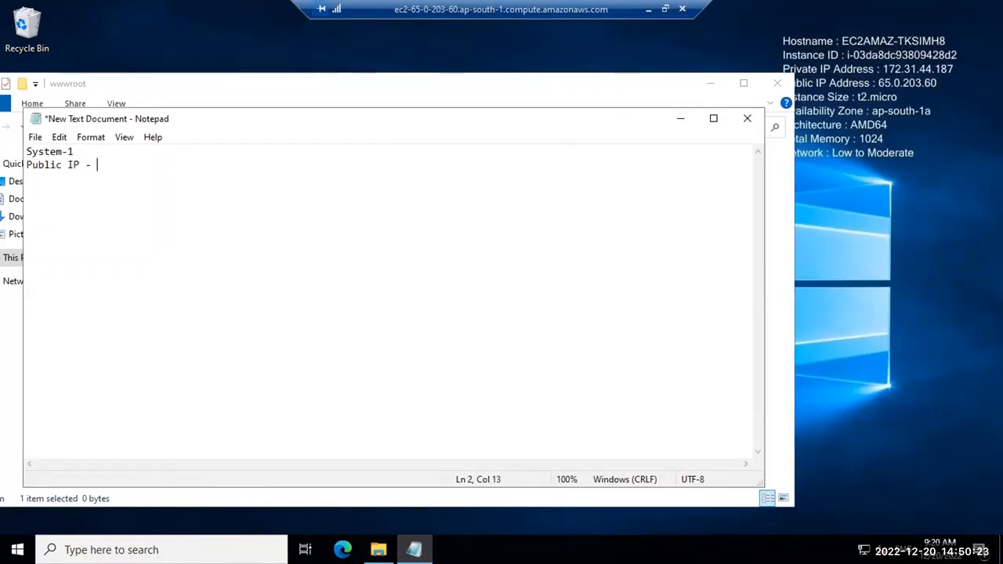
text(65.0.203.60)
key(Return)
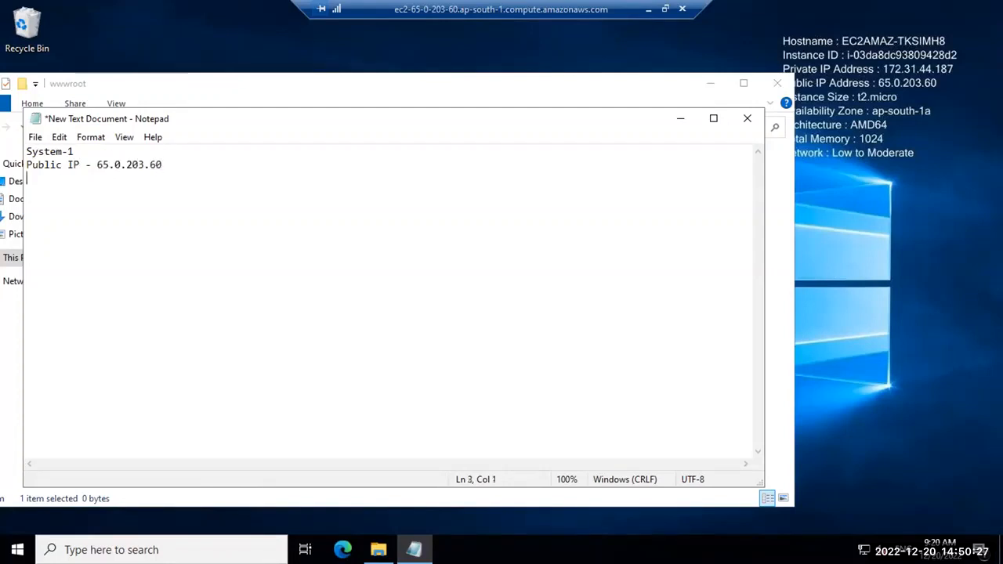
Add the line "Pivate IP - 172.31.44.187" to the text document and save it
text(Pivate IP - )
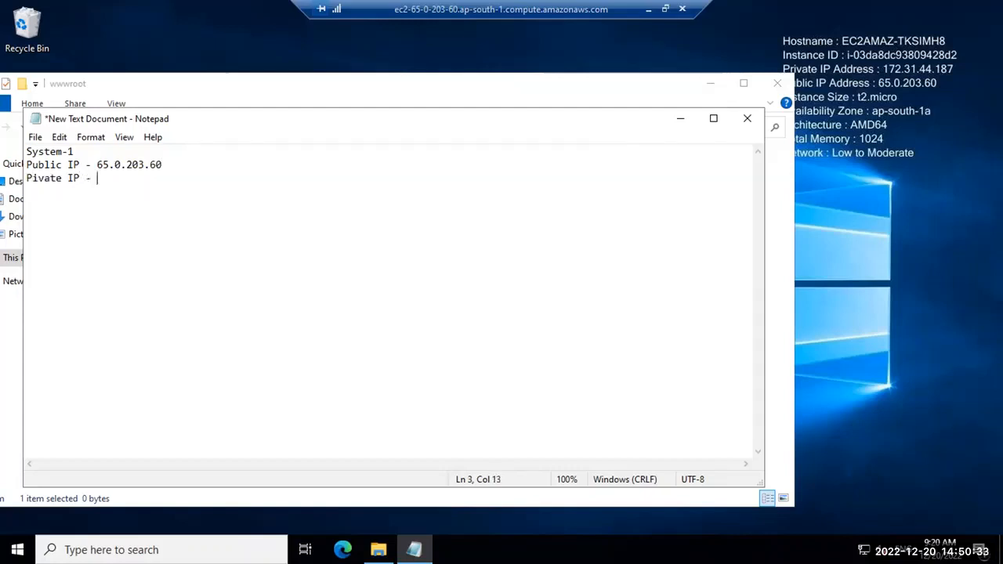
text(172.31.)
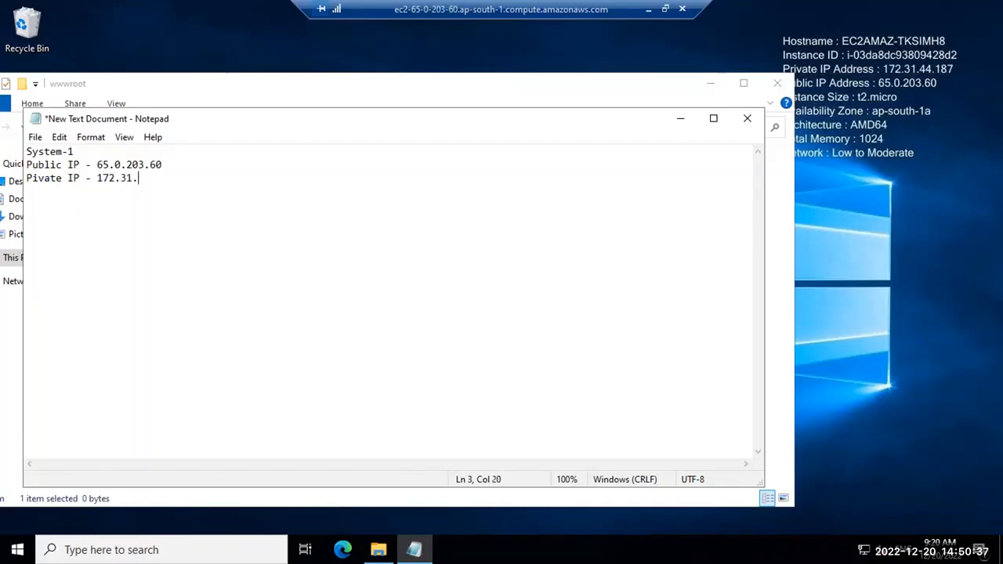
text(44.187)
key(ctrl+s)
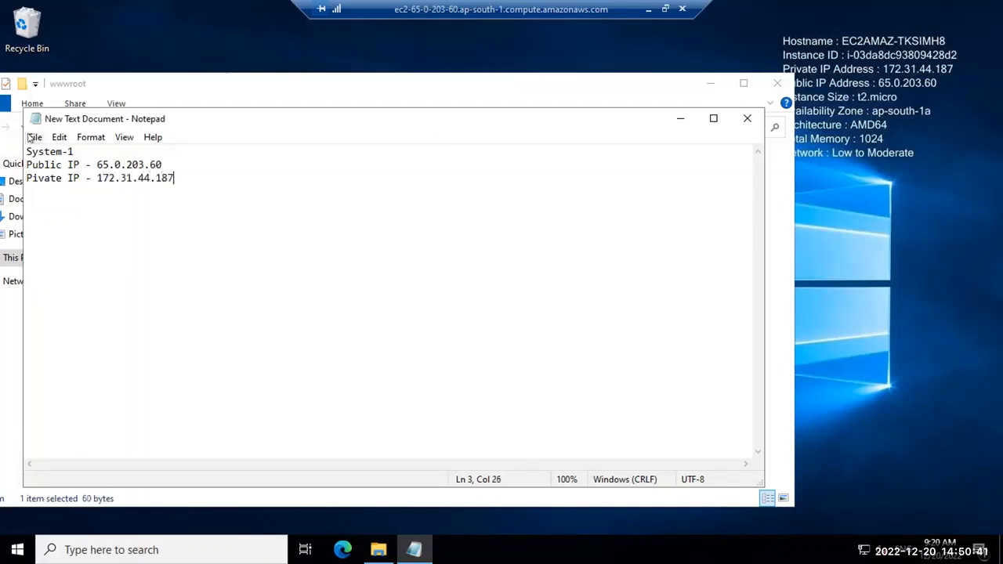
Save the text document in wwwroot as index.html with the file type set to All Files
click(30, 136)
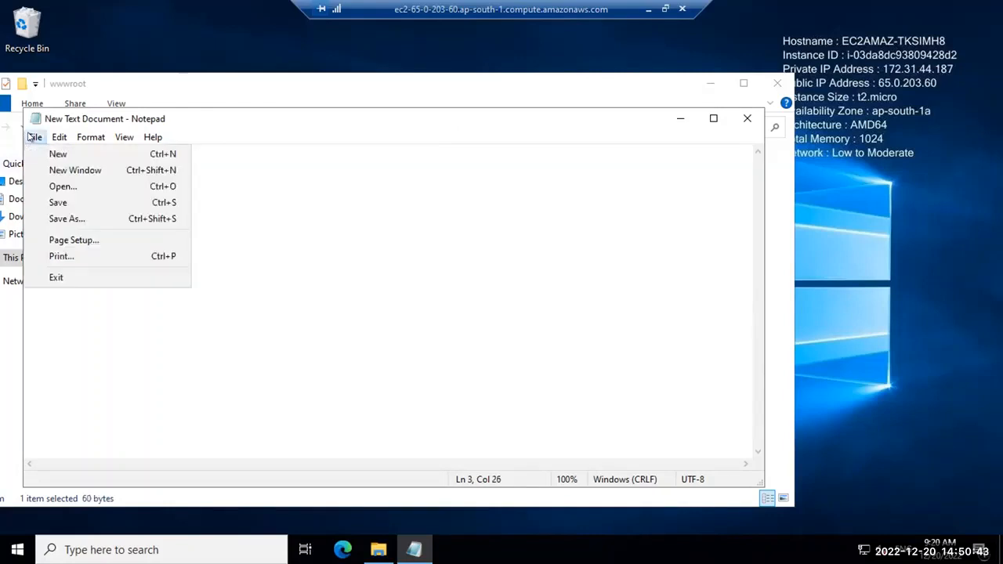
click(55, 219)
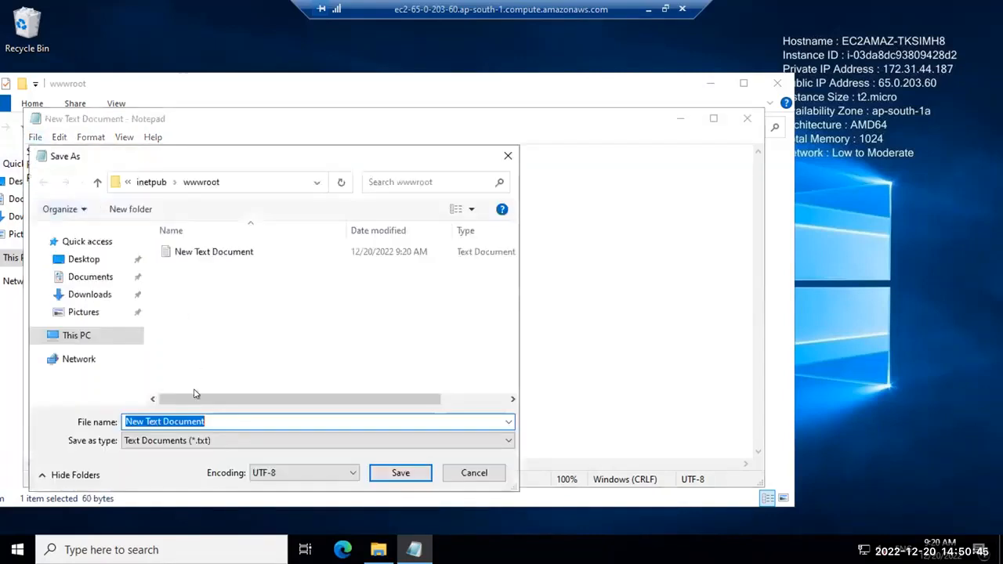
click(204, 441)
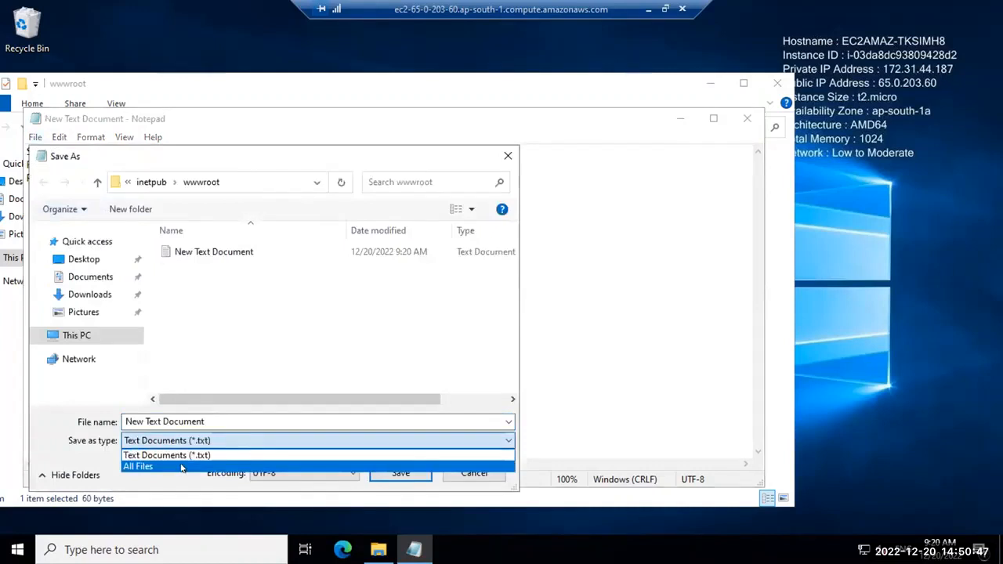
click(184, 467)
click(211, 420)
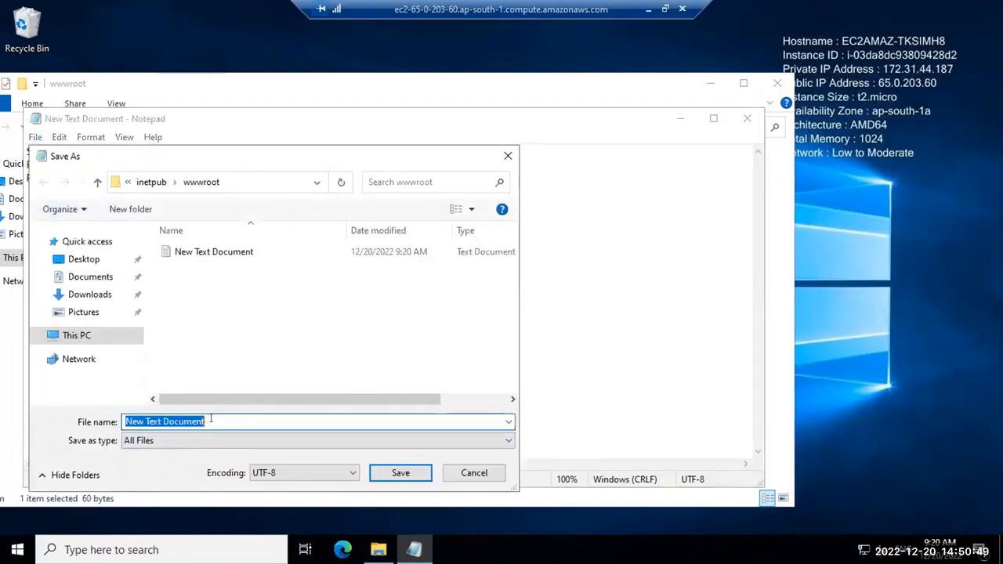
text(index.html)
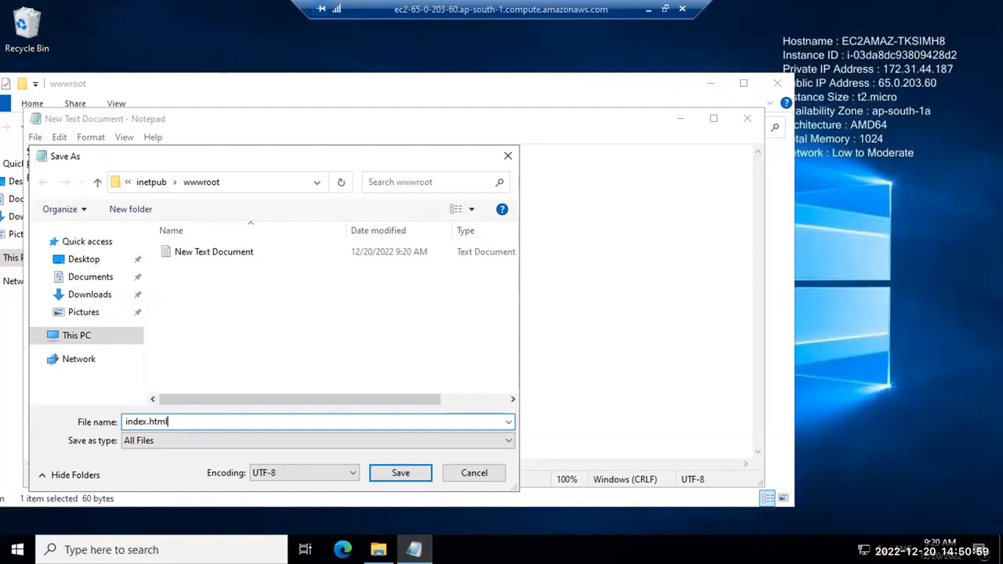
click(174, 444)
click(171, 469)
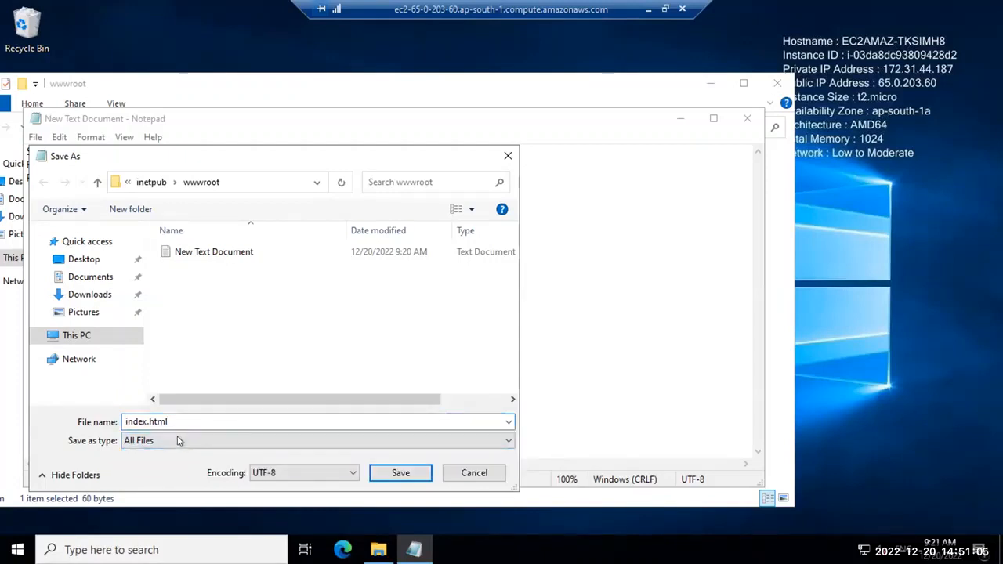
click(400, 473)
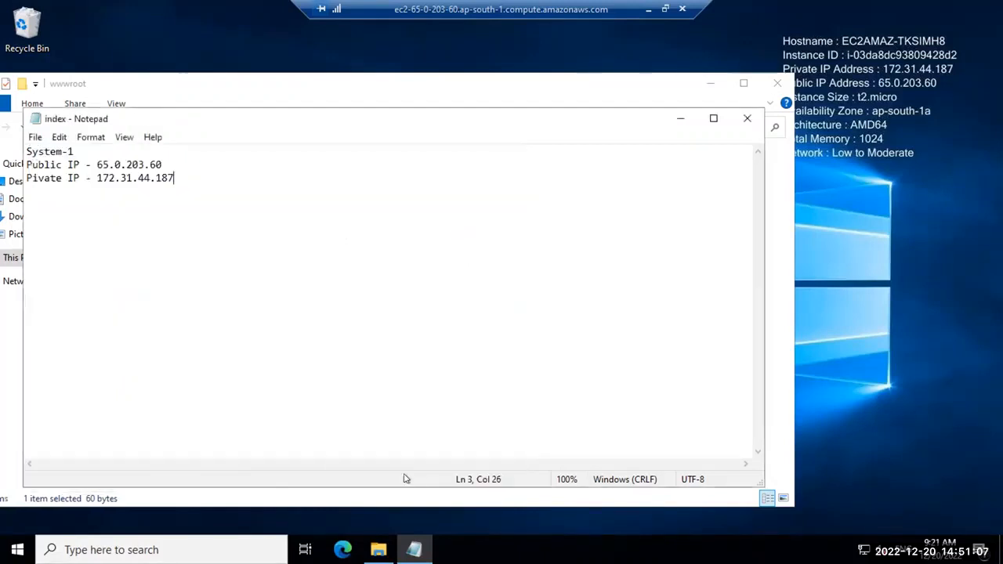
Close Notepad, delete the leftover New Text Document from wwwroot, and close the folder window
click(747, 118)
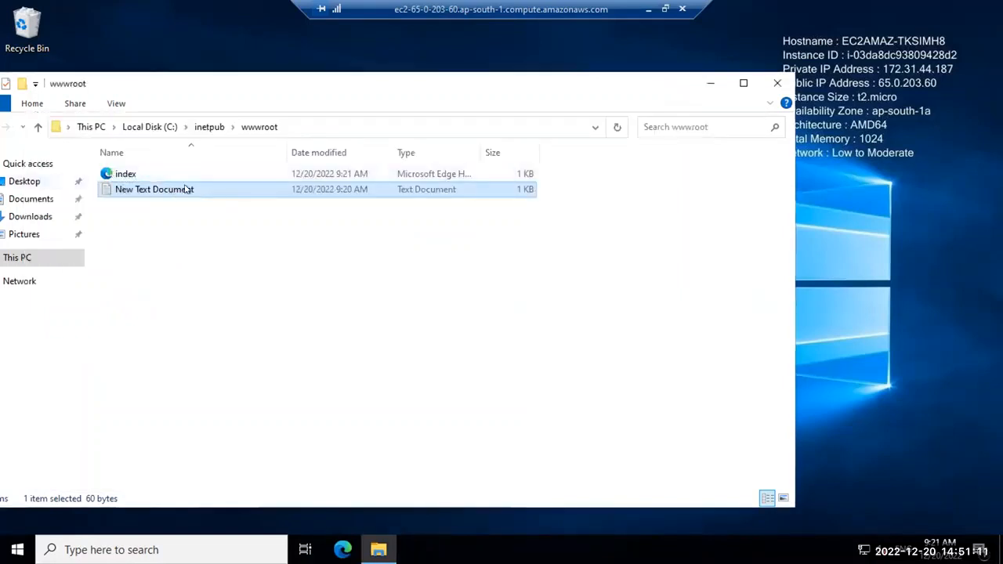
key(Delete)
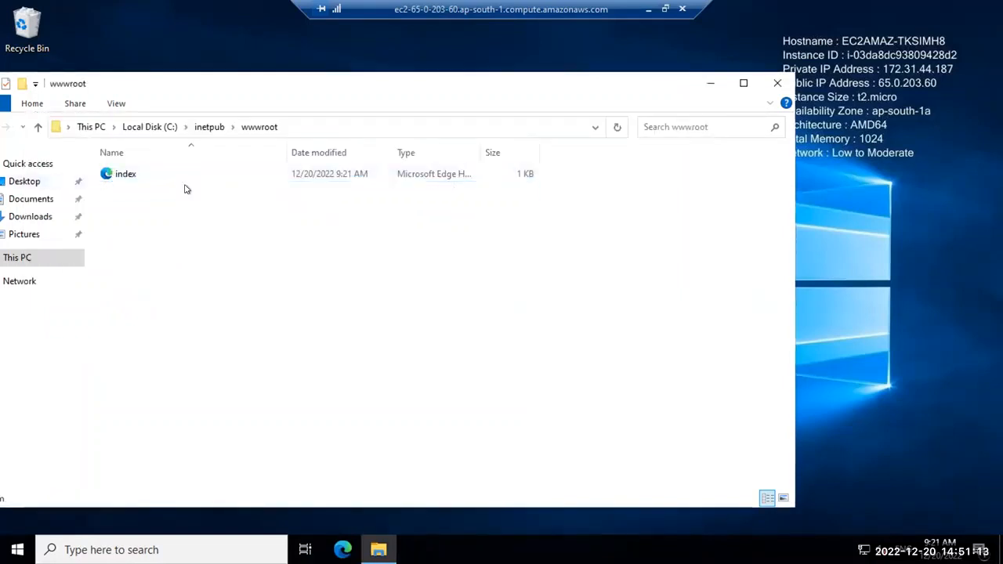
click(780, 83)
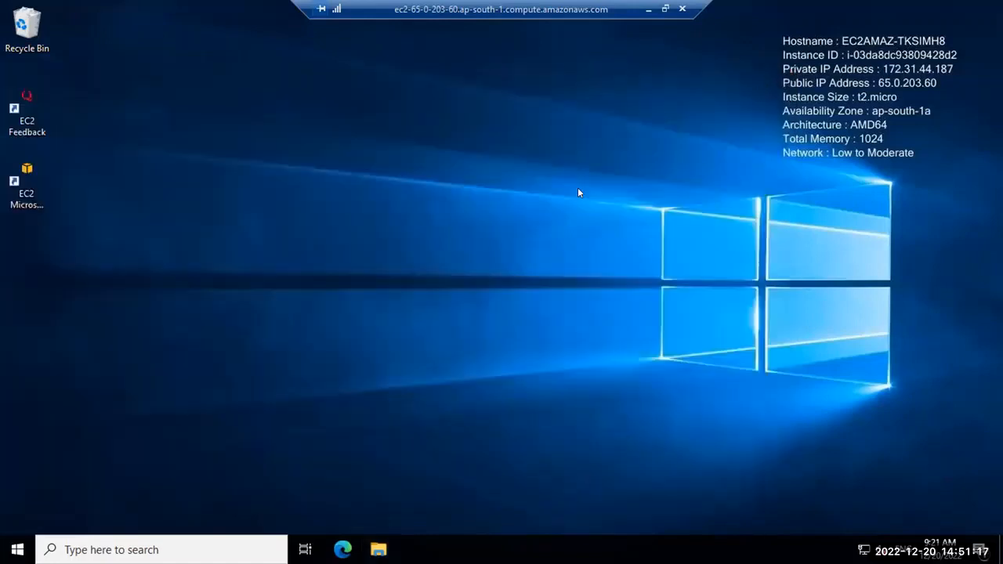
Minimize the remote desktop session, switch to Chrome, and open the list of running EC2 instances
click(647, 10)
right_click(400, 83)
click(436, 128)
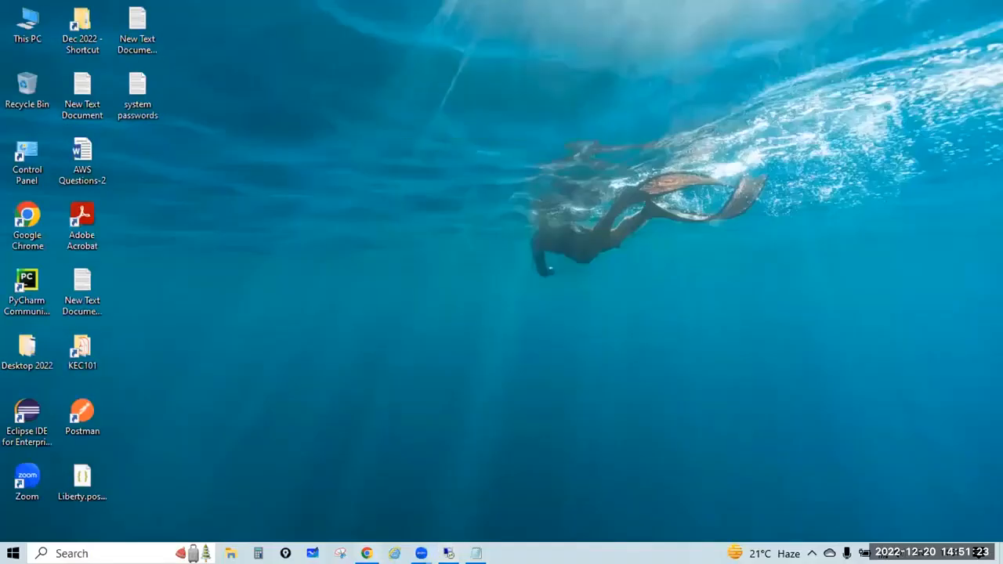
click(366, 554)
scroll(417, 240, up, 4)
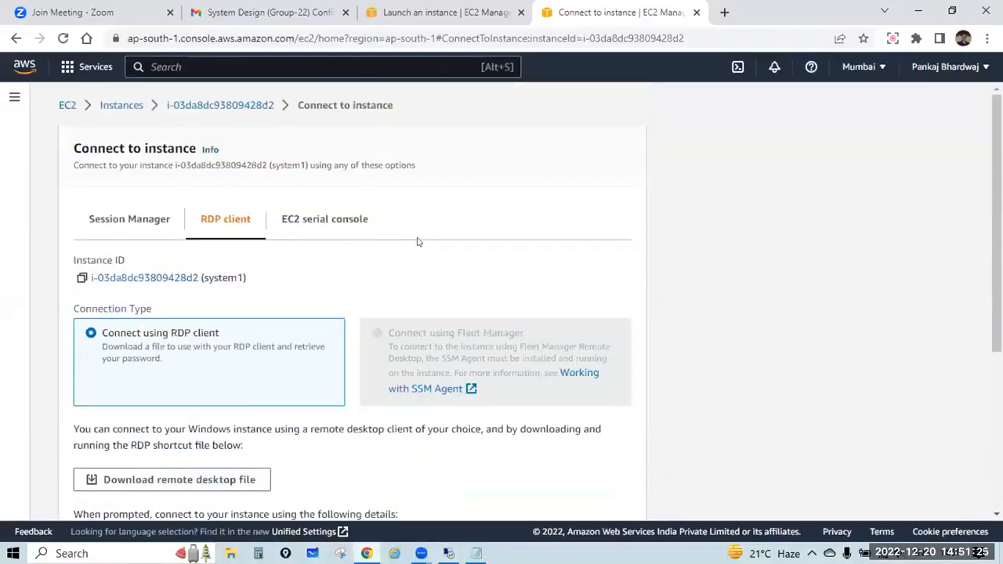
click(68, 108)
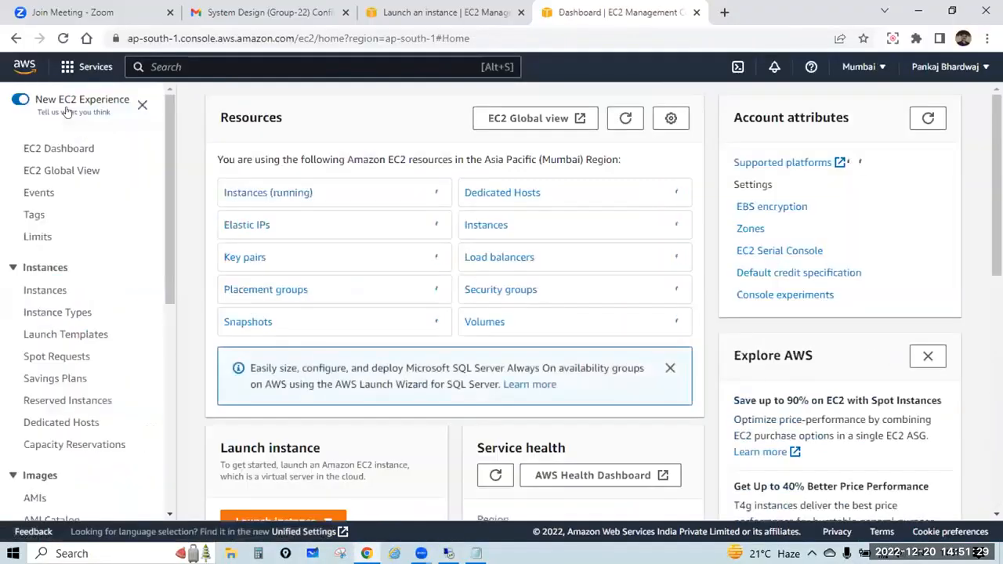
click(274, 194)
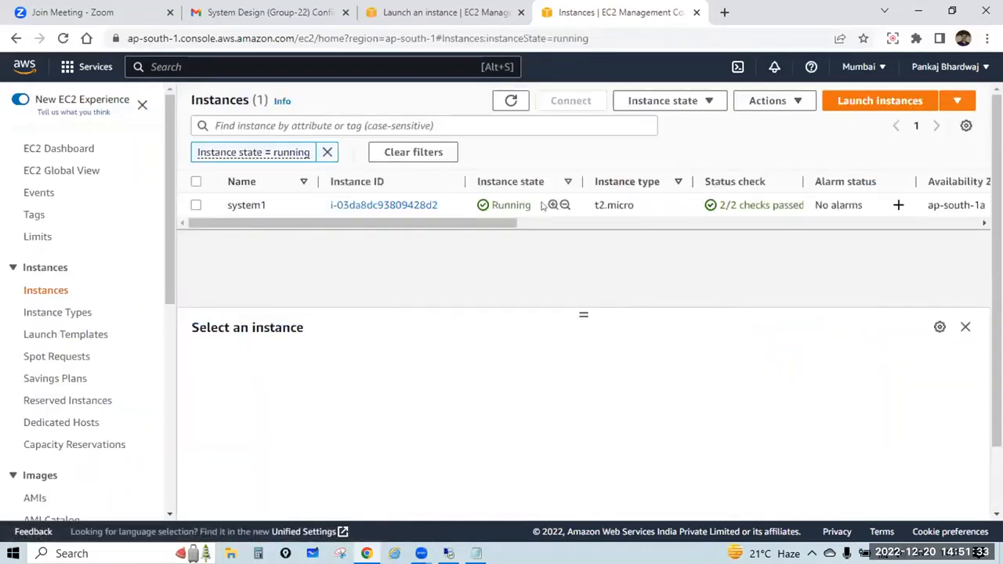
Start launching a new EC2 instance named system2 with the Microsoft Windows Server 2022 Base image
click(897, 105)
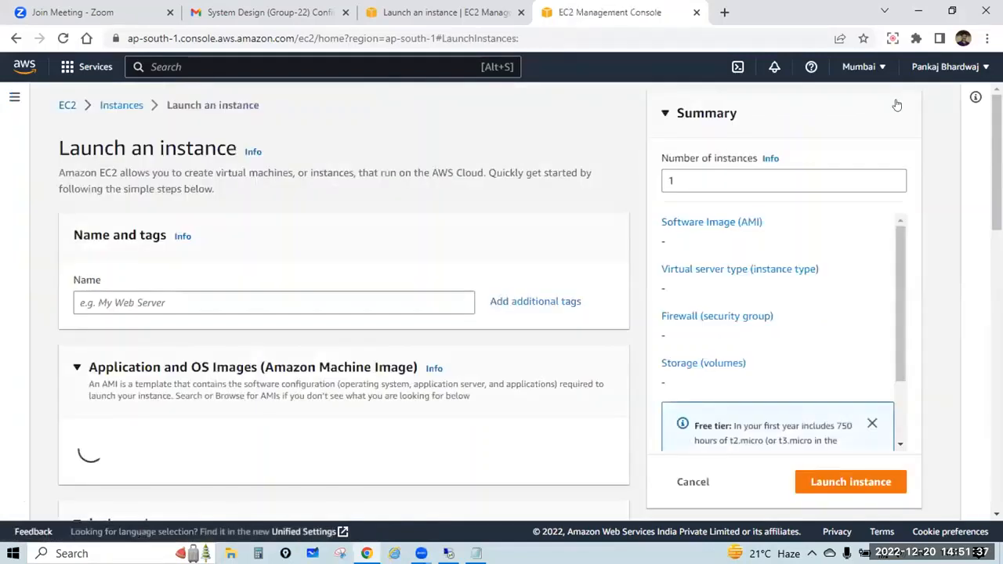
click(246, 302)
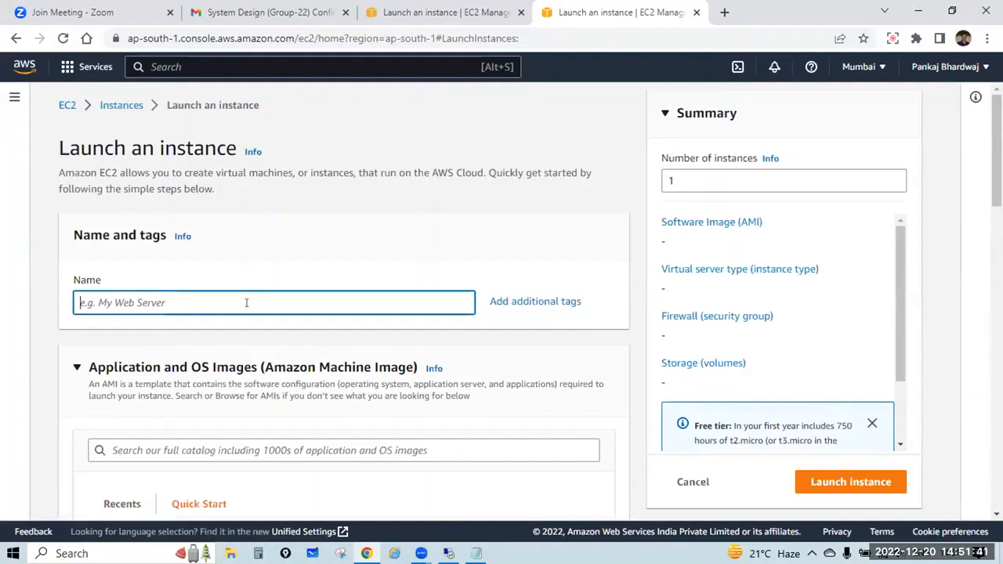
text(system2)
scroll(246, 302, down, 3)
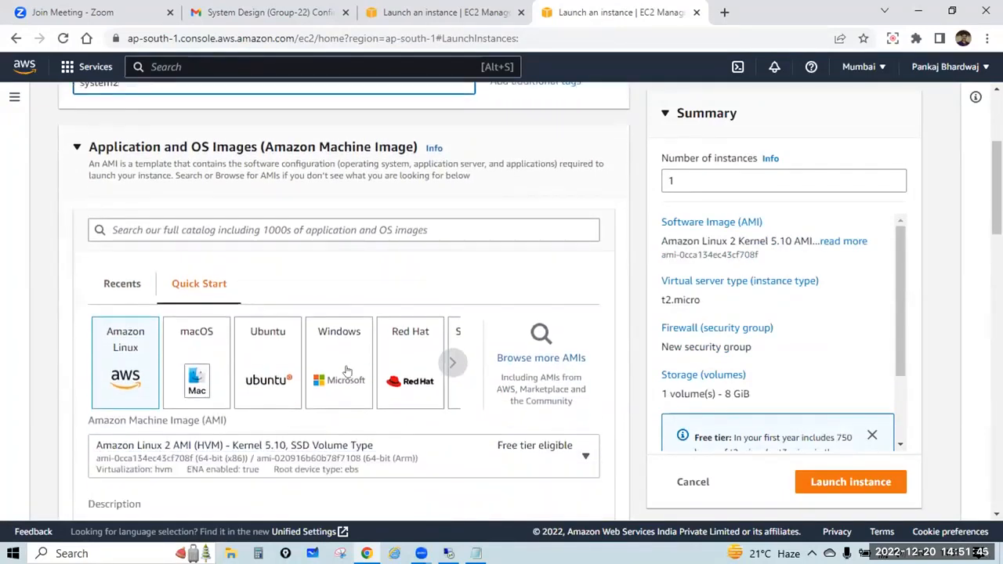
click(348, 370)
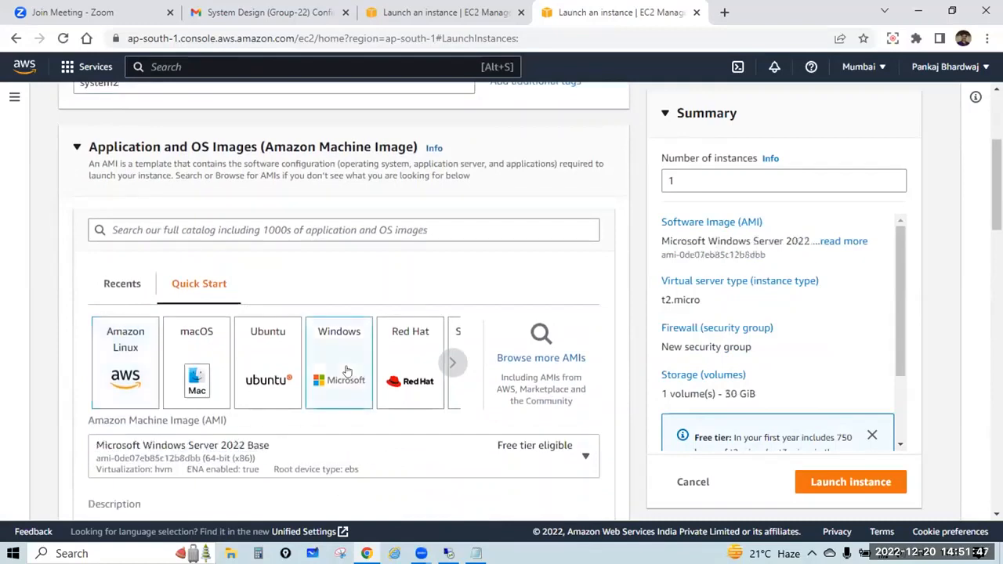
Choose the existing key pair s1 as the login for the system2 instance
scroll(347, 370, down, 4)
scroll(355, 247, down, 2)
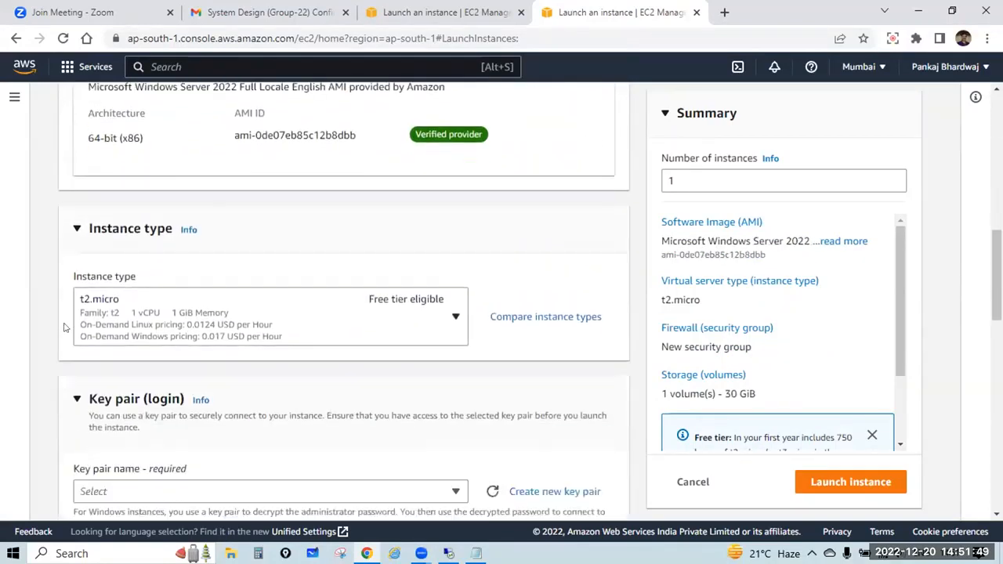
scroll(455, 347, down, 2)
click(454, 347)
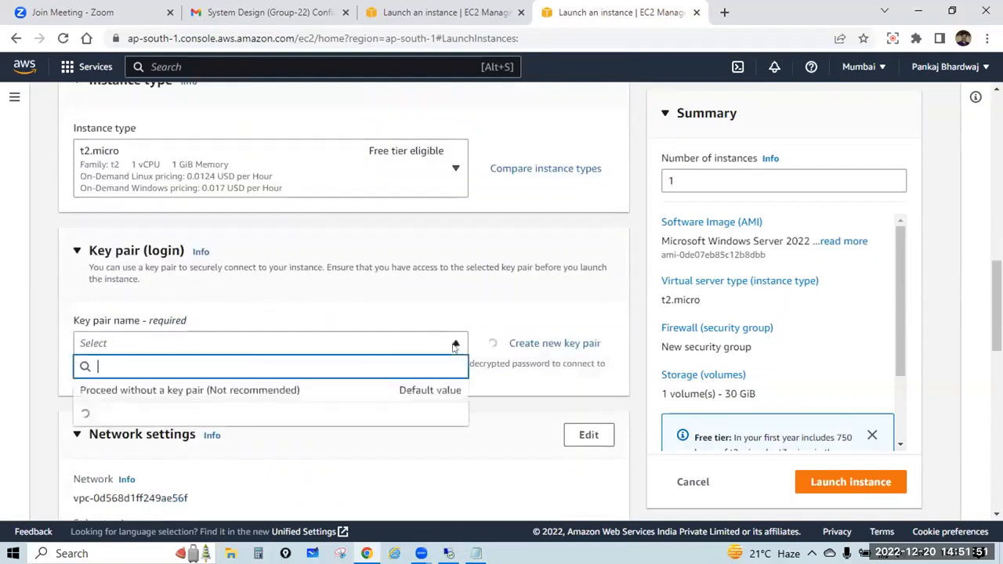
scroll(141, 463, down, 2)
click(137, 464)
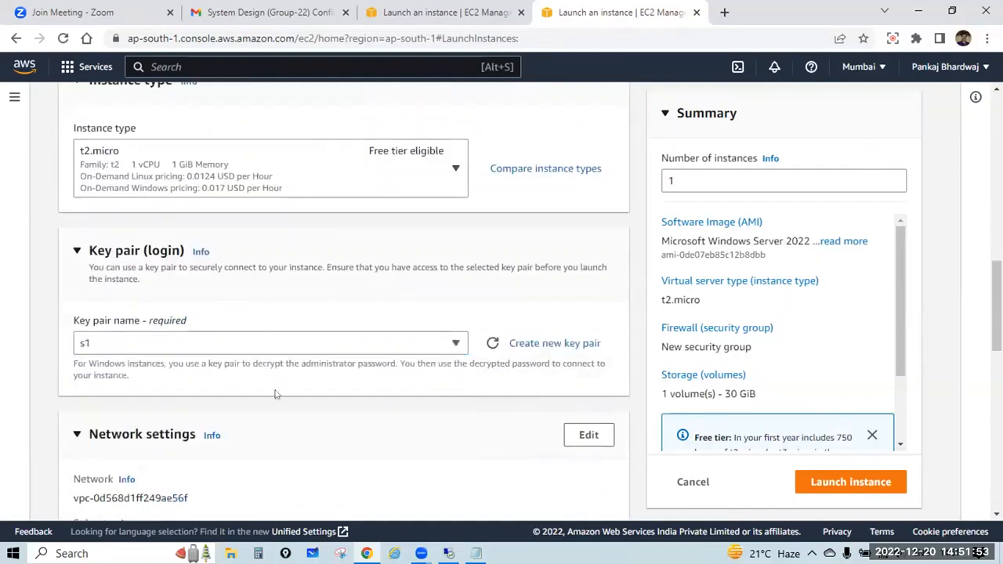
Assign the existing security group launch-wizard-7 to system2 and launch the instance
scroll(517, 312, down, 2)
scroll(486, 314, down, 2)
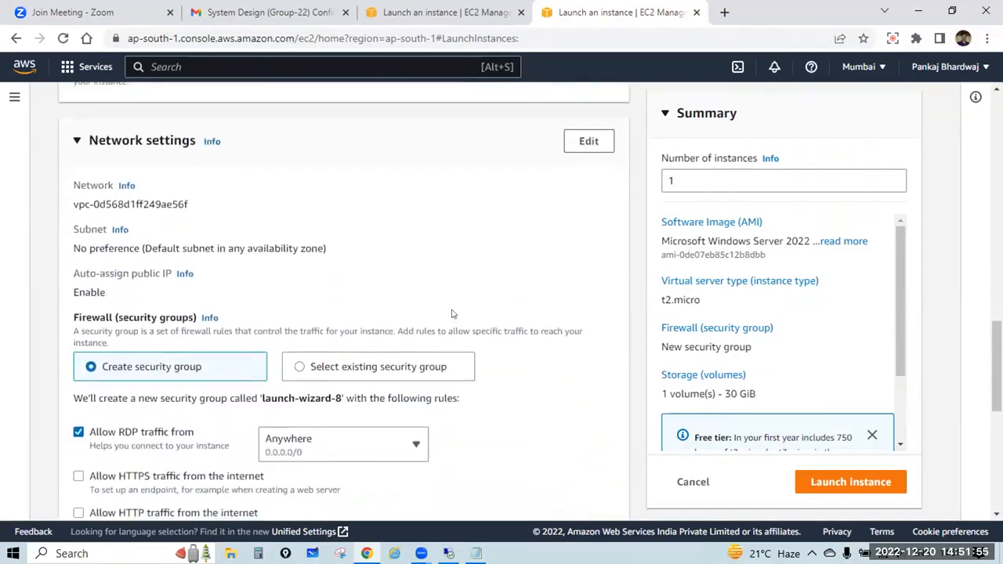
scroll(269, 337, down, 2)
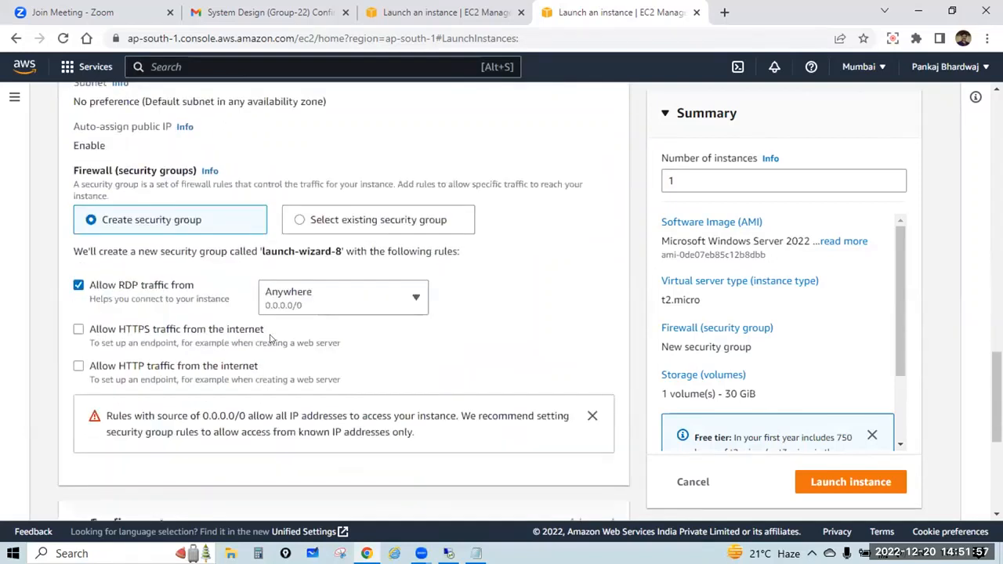
click(300, 219)
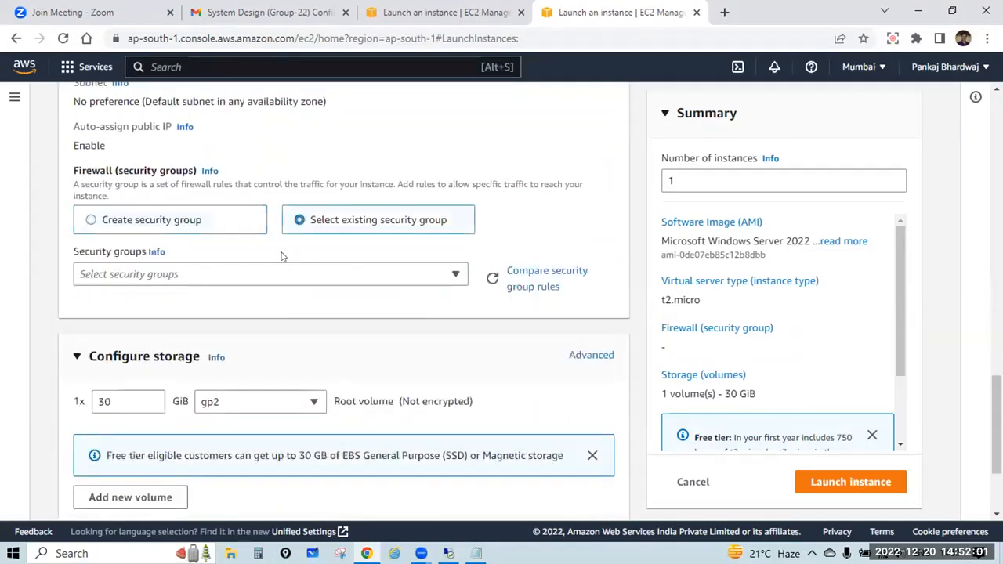
click(325, 274)
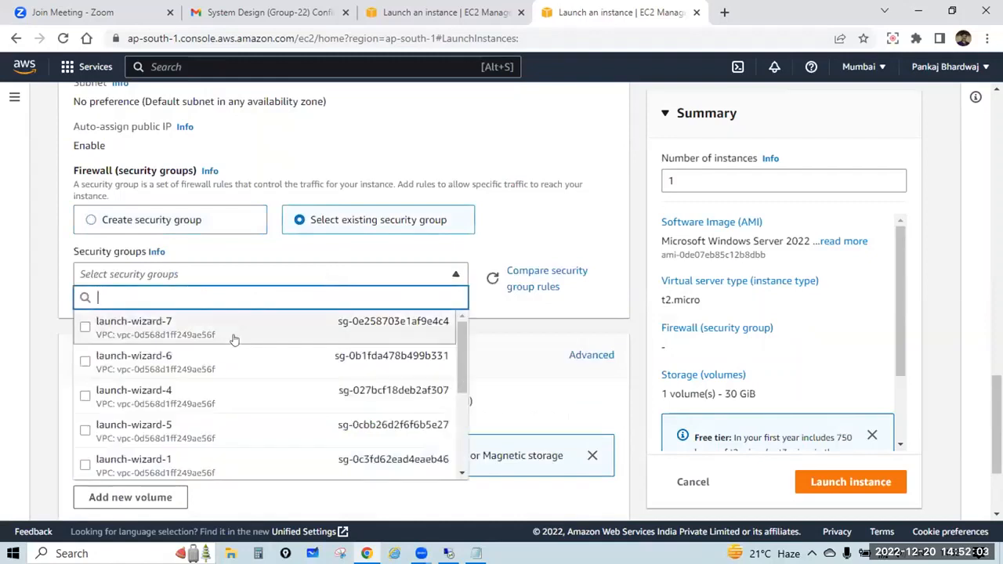
click(233, 338)
scroll(262, 321, down, 2)
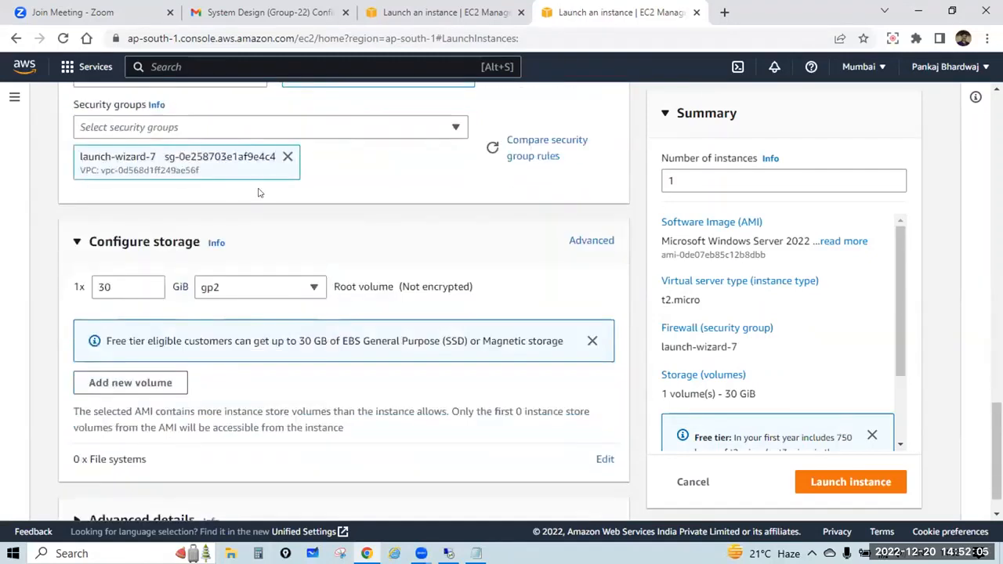
scroll(256, 170, down, 1)
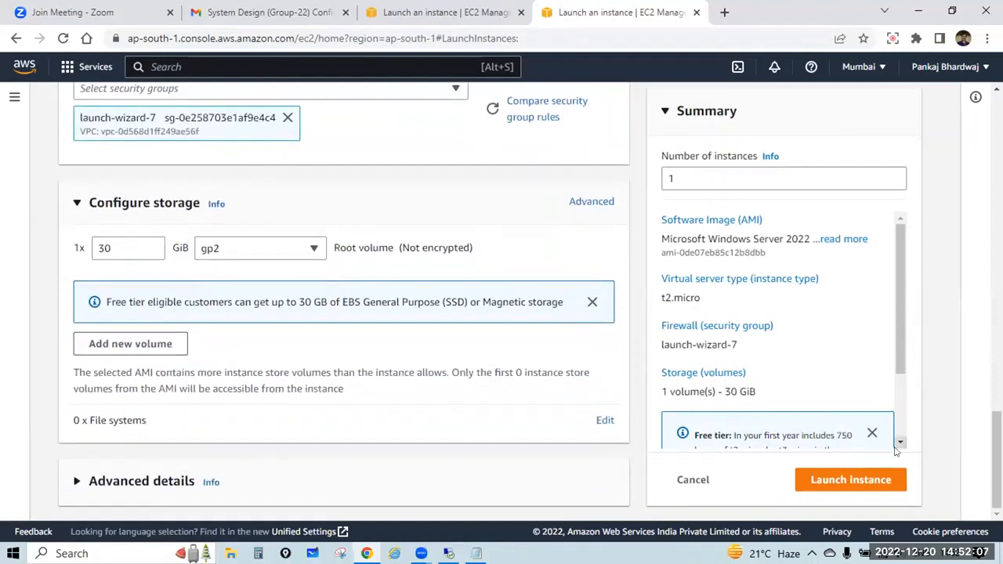
click(863, 480)
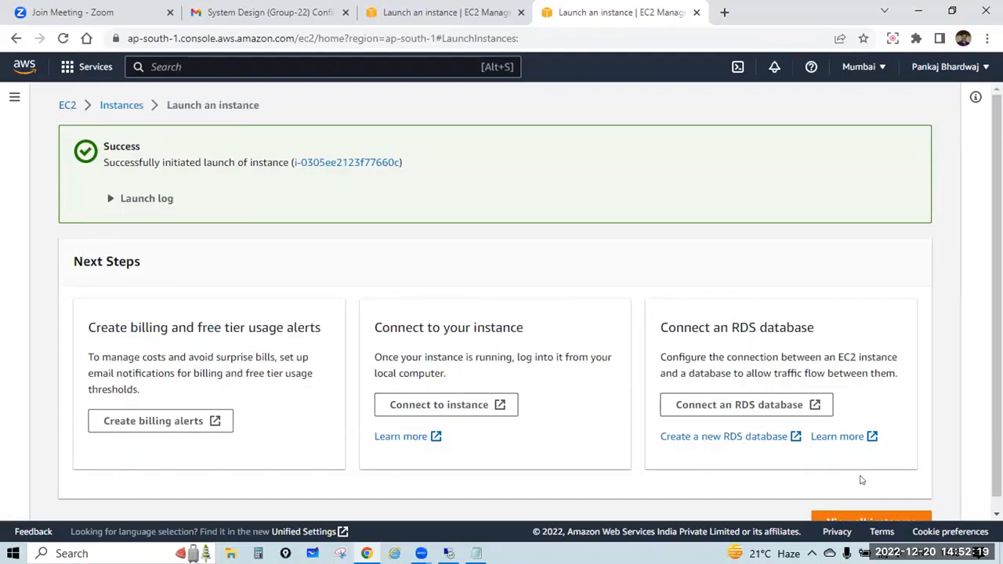
Open the launched instance in the instances list, remove the instance ID filter, and select only system2
click(375, 163)
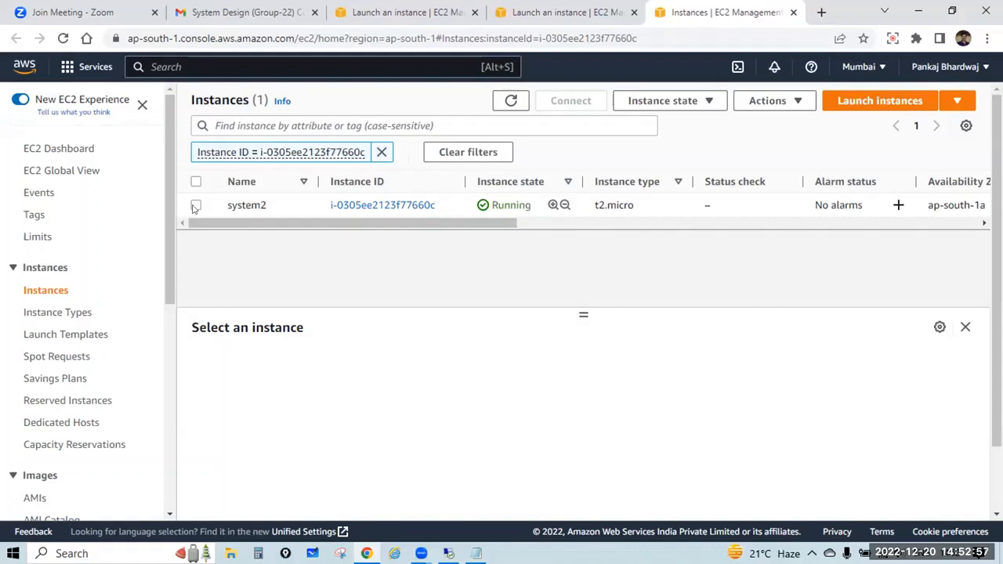
click(381, 152)
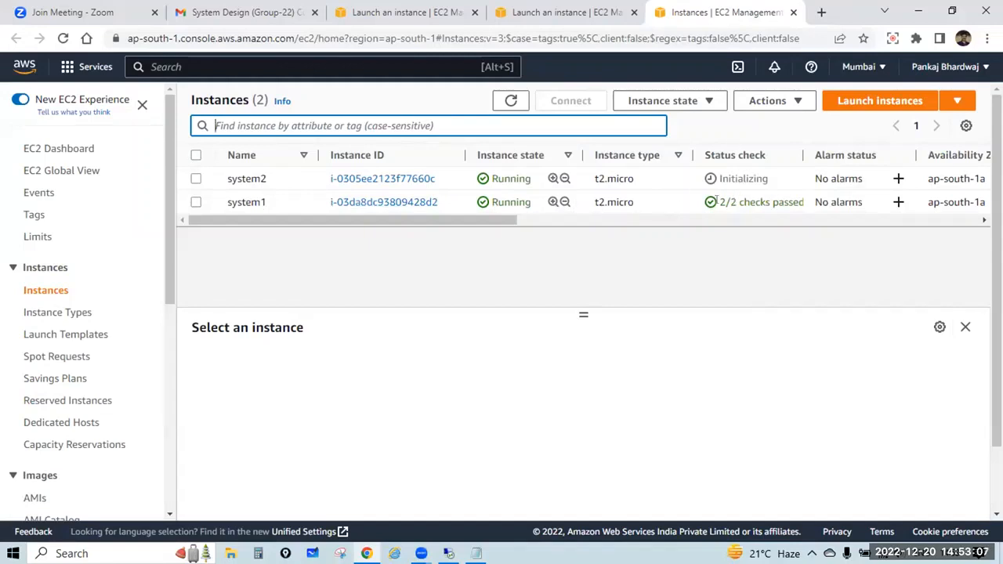
drag(717, 201, 804, 202)
click(196, 202)
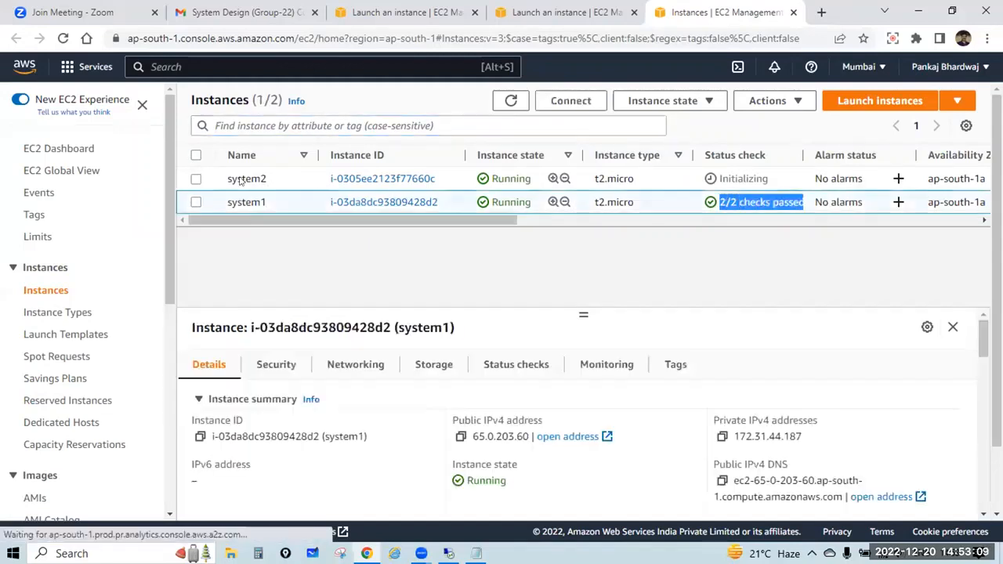
click(196, 179)
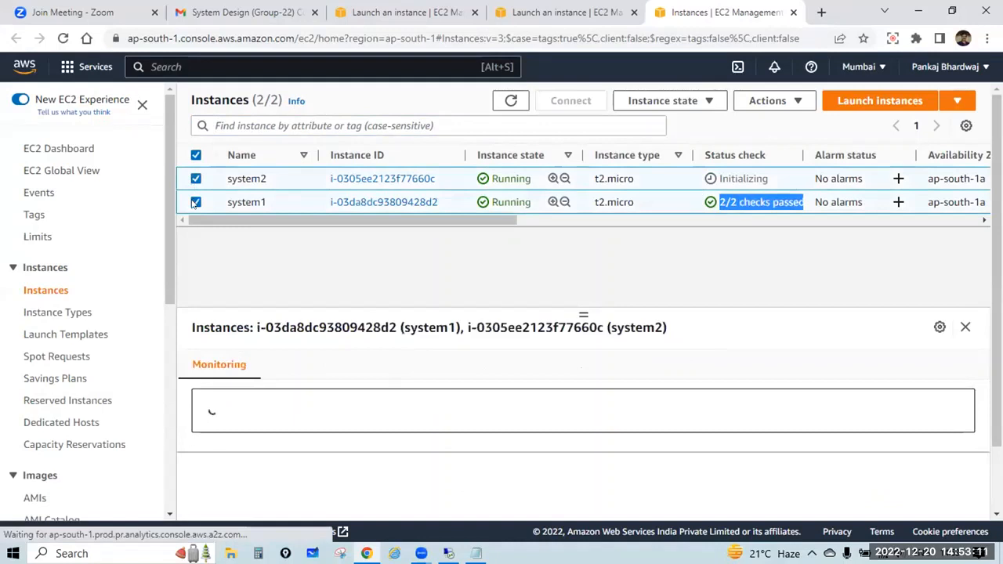
click(195, 203)
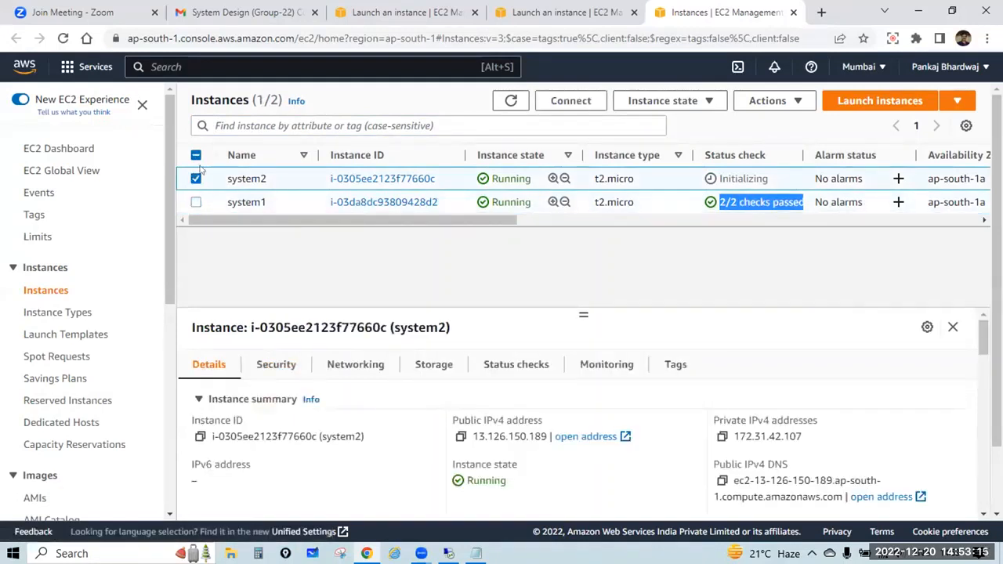
Open the RDP client connection options for system2 and download its remote desktop file
click(583, 103)
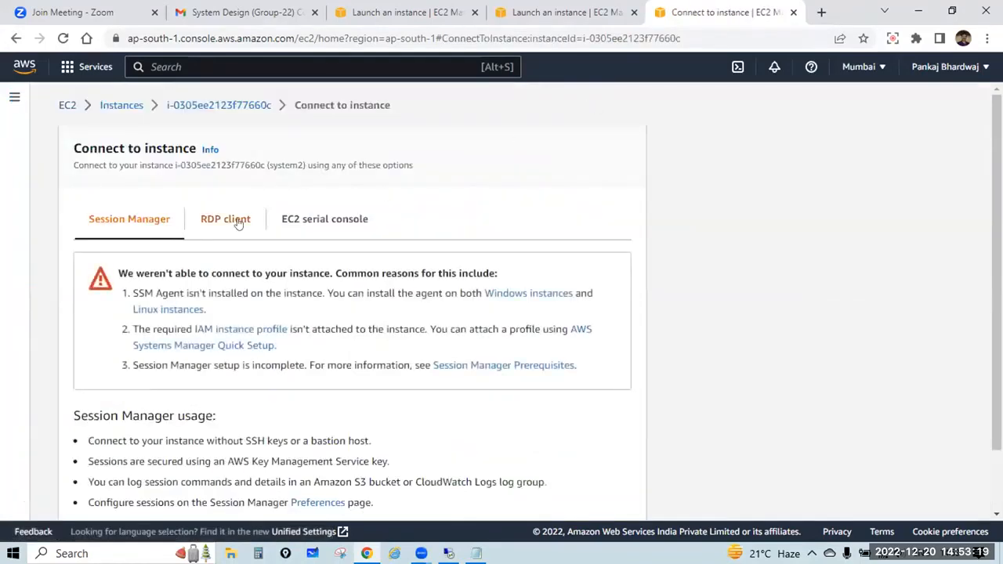
click(239, 224)
scroll(212, 321, down, 2)
click(203, 329)
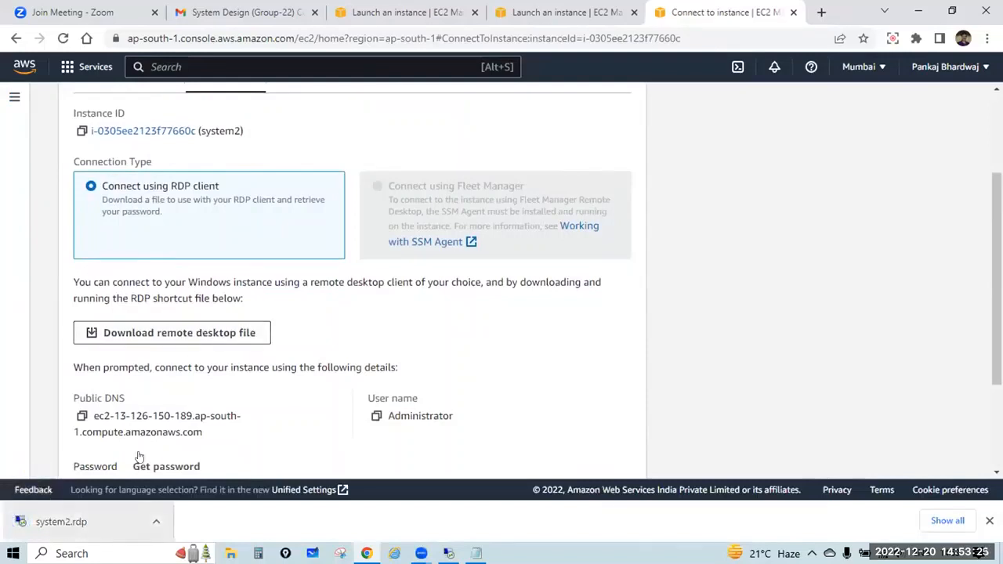
Upload the private key file s1.pem for system2 and decrypt its Windows administrator password
scroll(235, 376, down, 2)
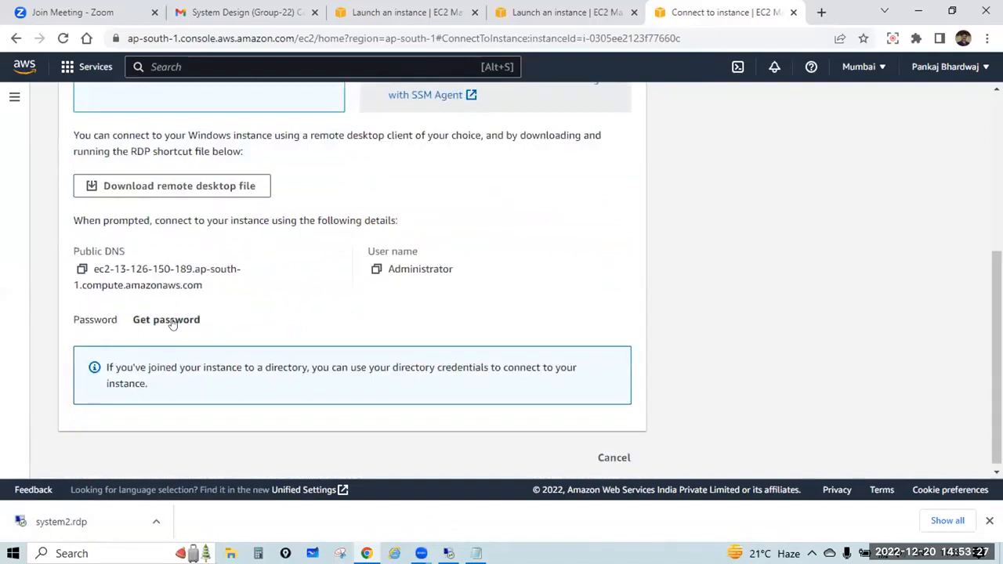
click(172, 324)
scroll(179, 316, down, 1)
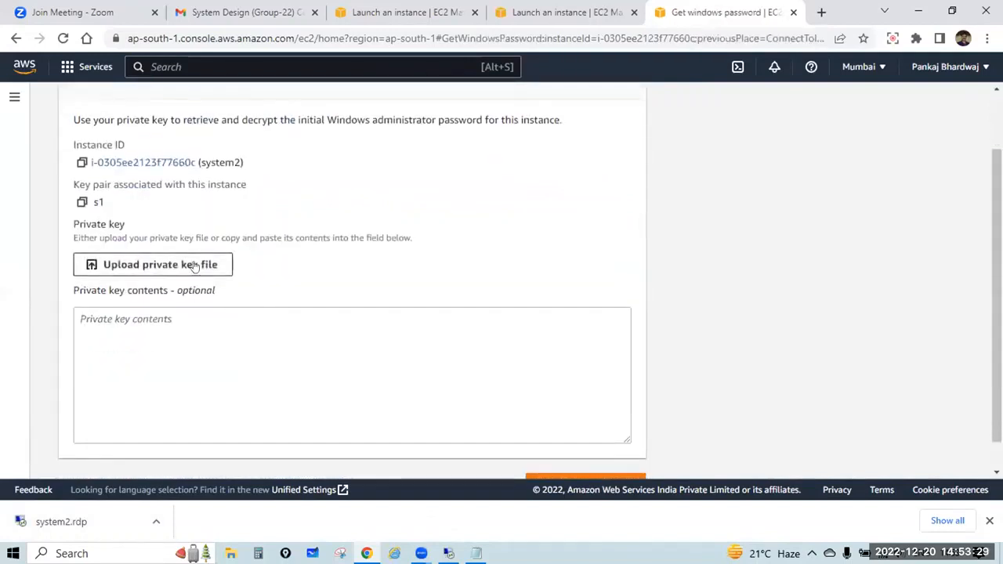
double_click(99, 202)
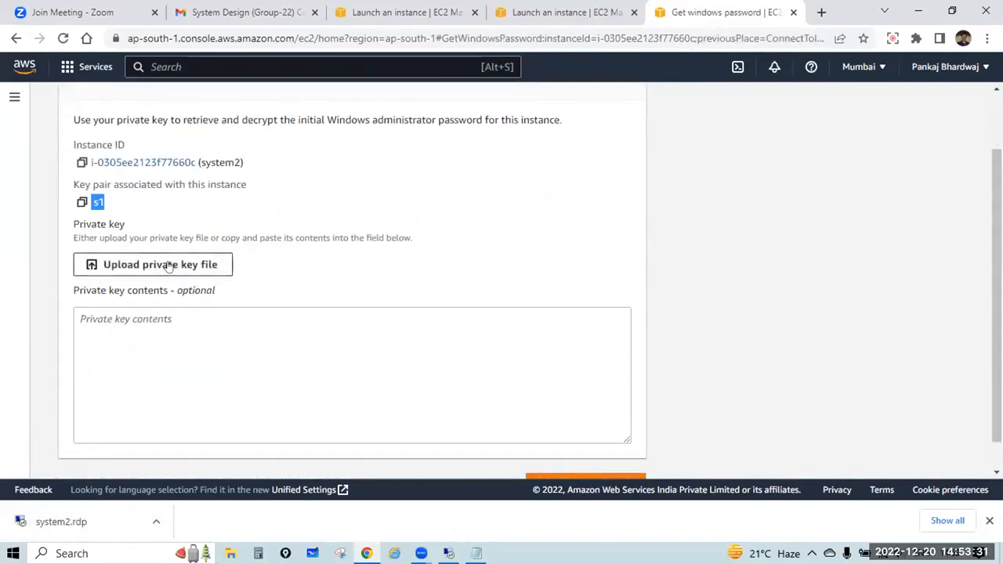
click(215, 266)
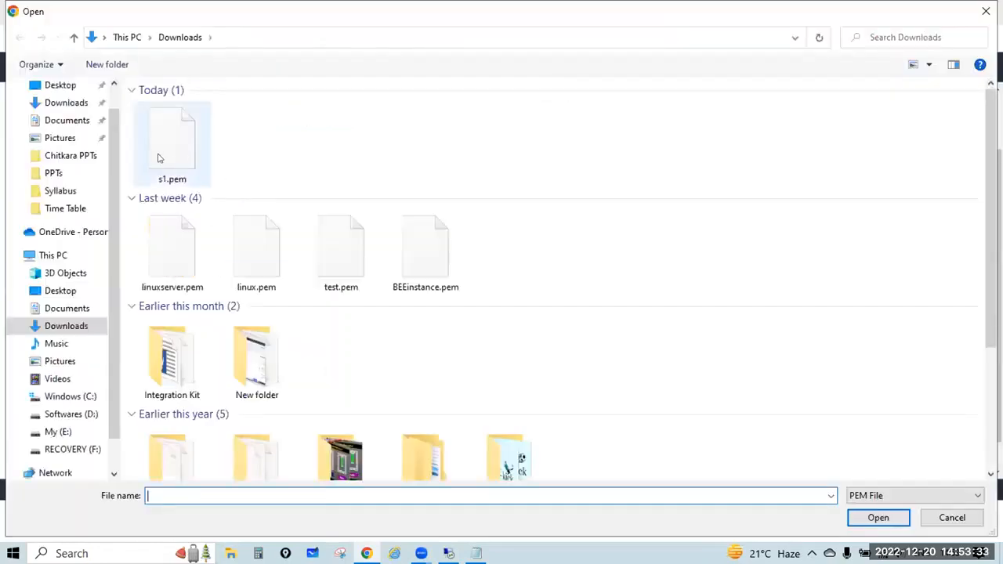
click(159, 155)
click(872, 521)
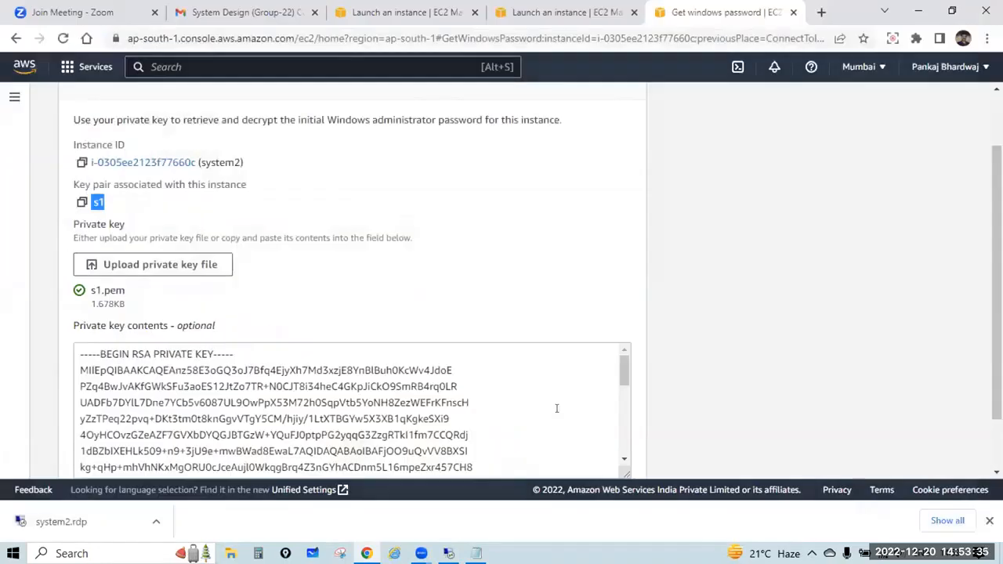
scroll(745, 357, down, 1)
click(629, 453)
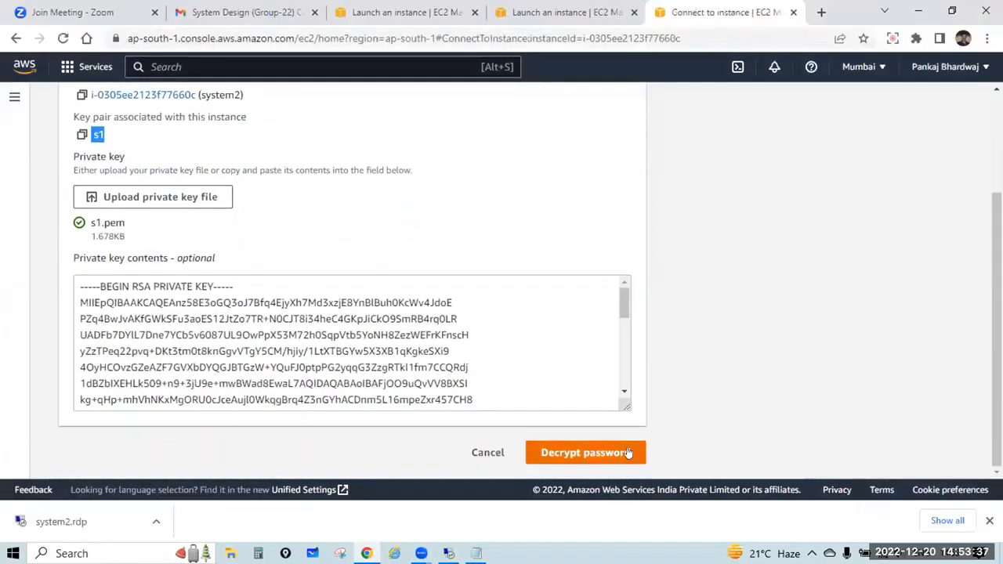
scroll(699, 334, down, 3)
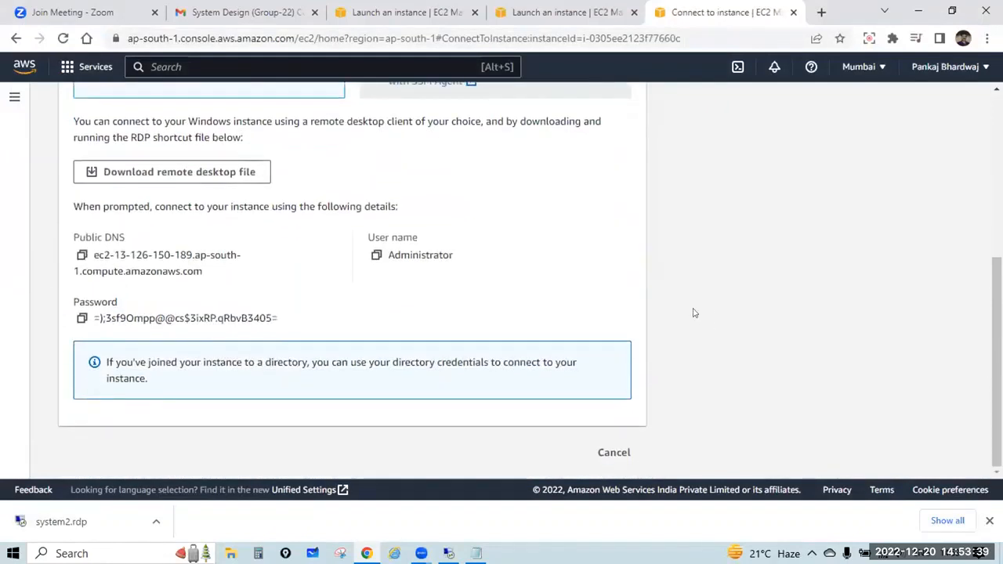
Copy the decrypted password into the system2 entry of the system passwords file in Notepad and save the file
click(82, 319)
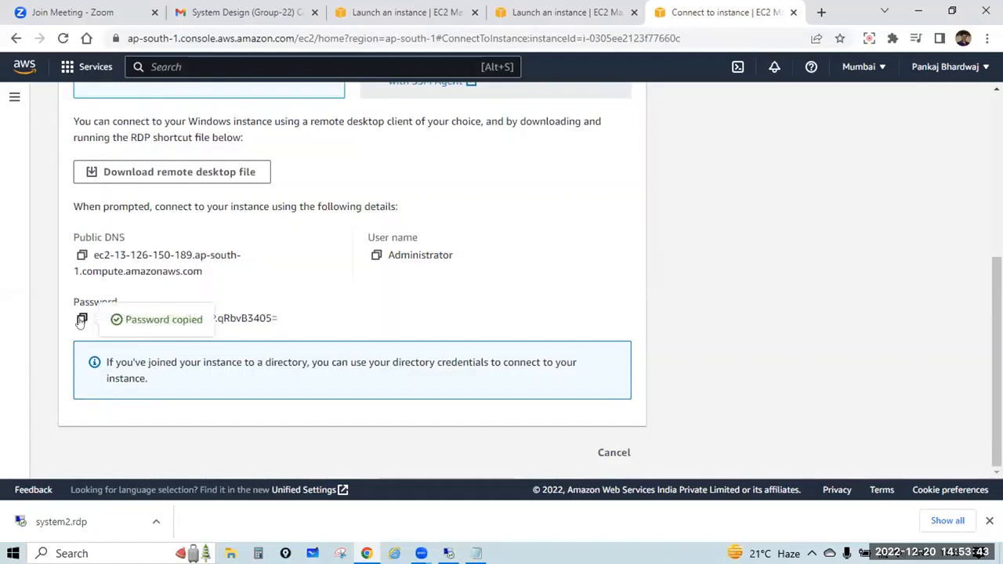
click(475, 553)
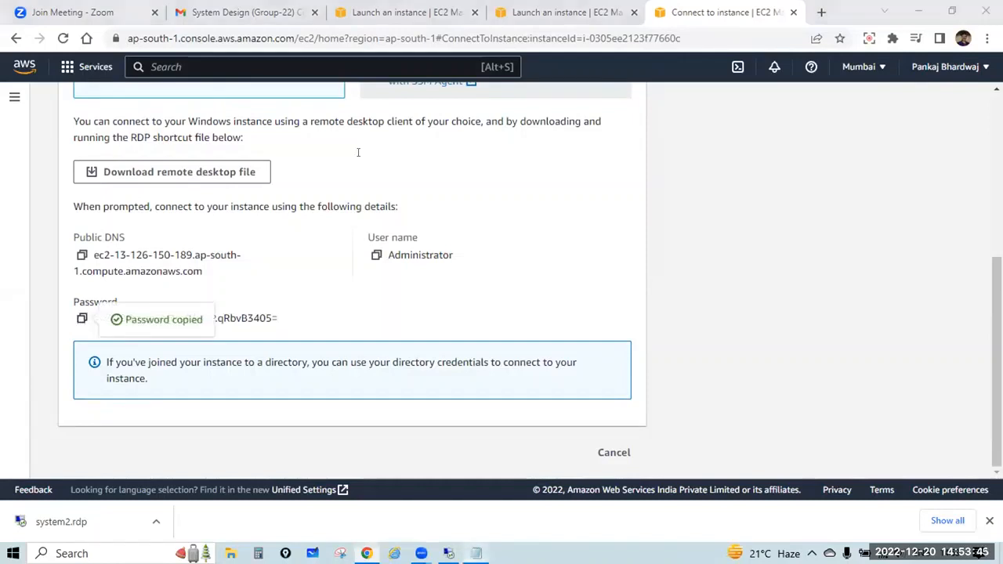
key(ctrl+v)
key(ctrl+s)
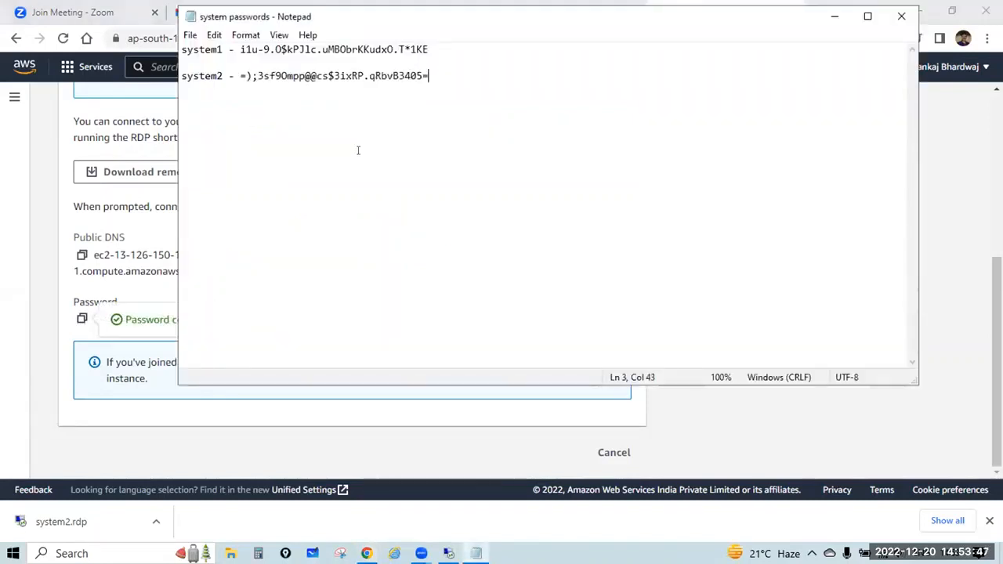
click(835, 16)
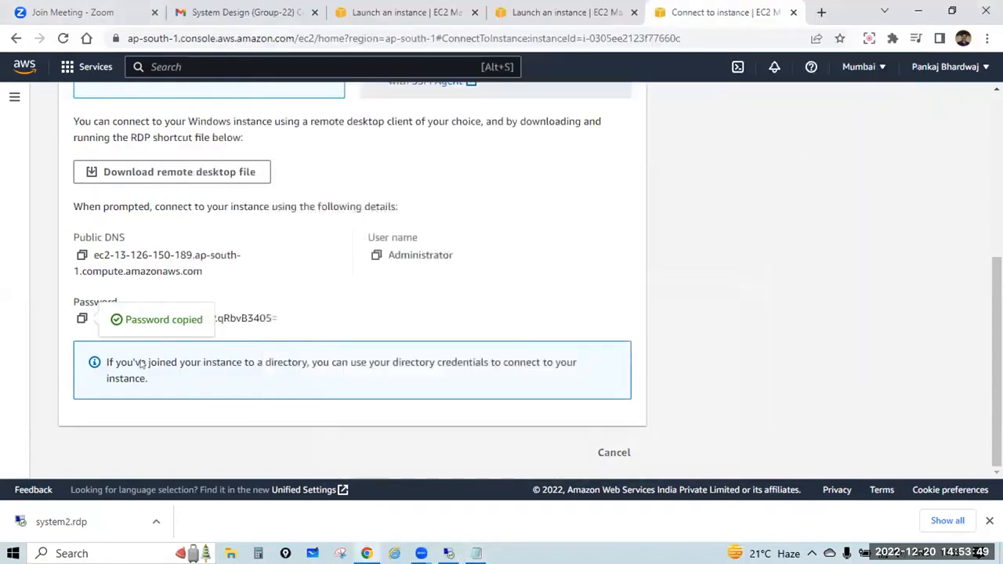
Connect to system2 with the downloaded system2.rdp file, entering the Administrator password and accepting the untrusted certificate
click(63, 518)
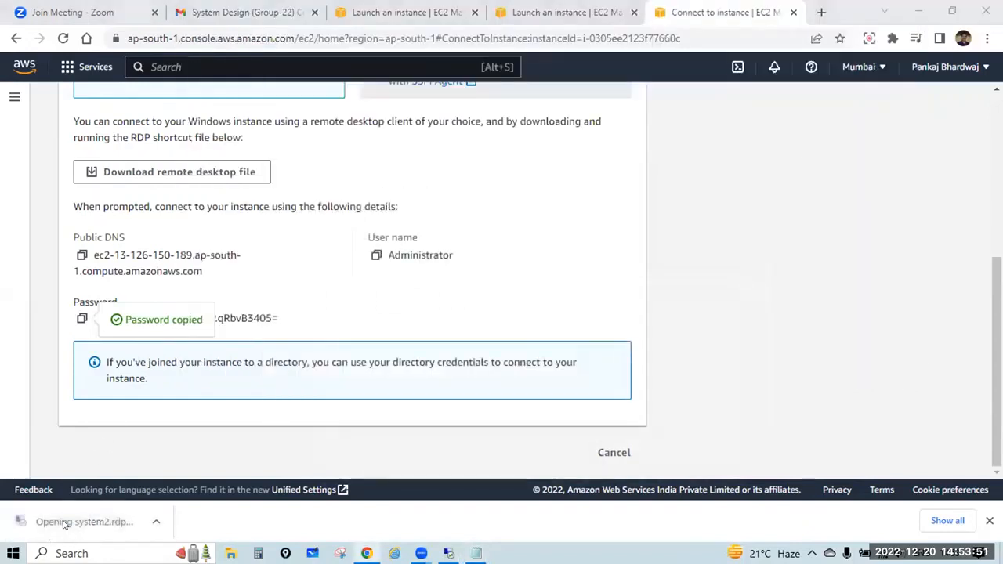
click(584, 358)
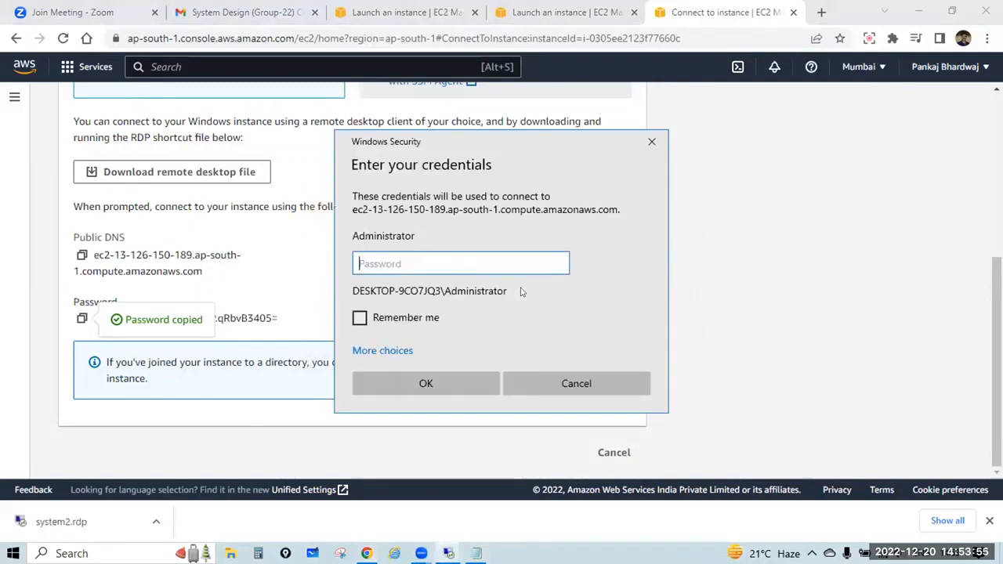
key(ctrl+v)
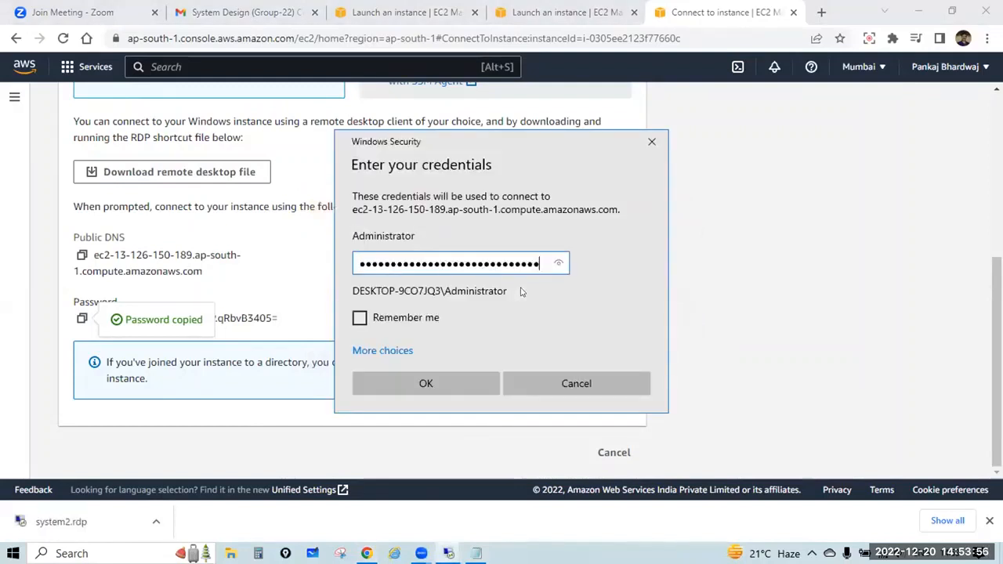
click(461, 383)
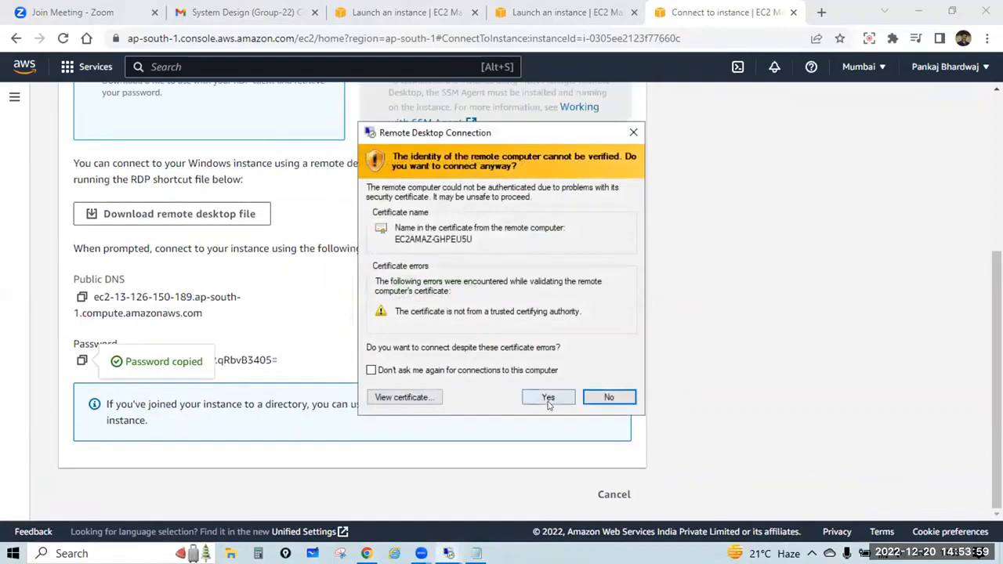
click(549, 397)
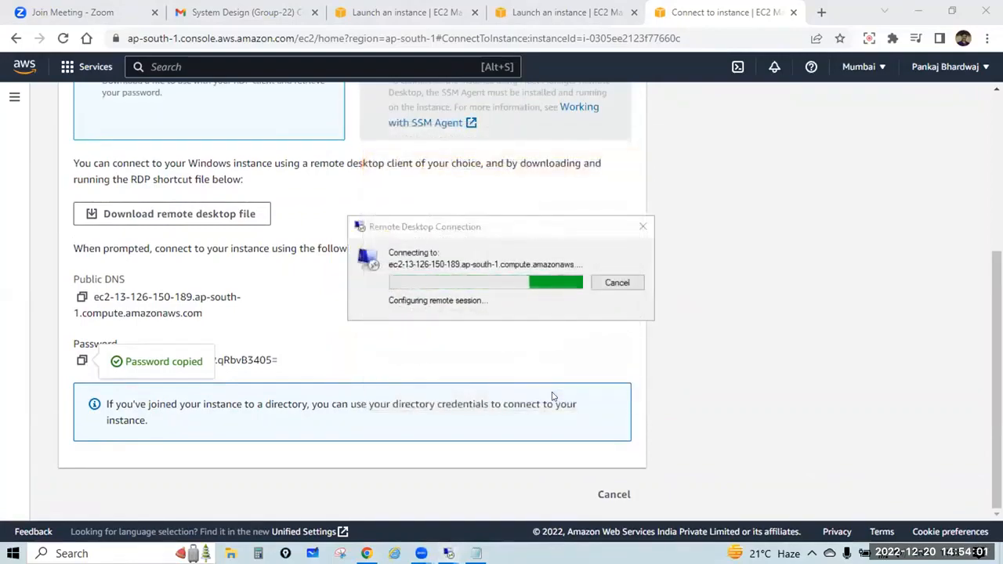
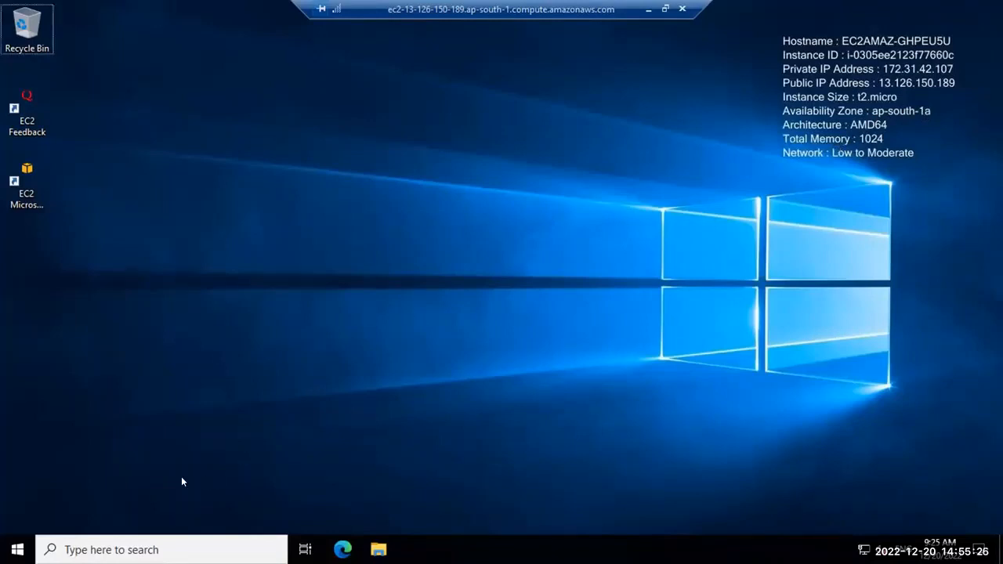
Open Server Manager on the system2 remote desktop and dismiss its notices, including the Windows Admin Center message
click(100, 543)
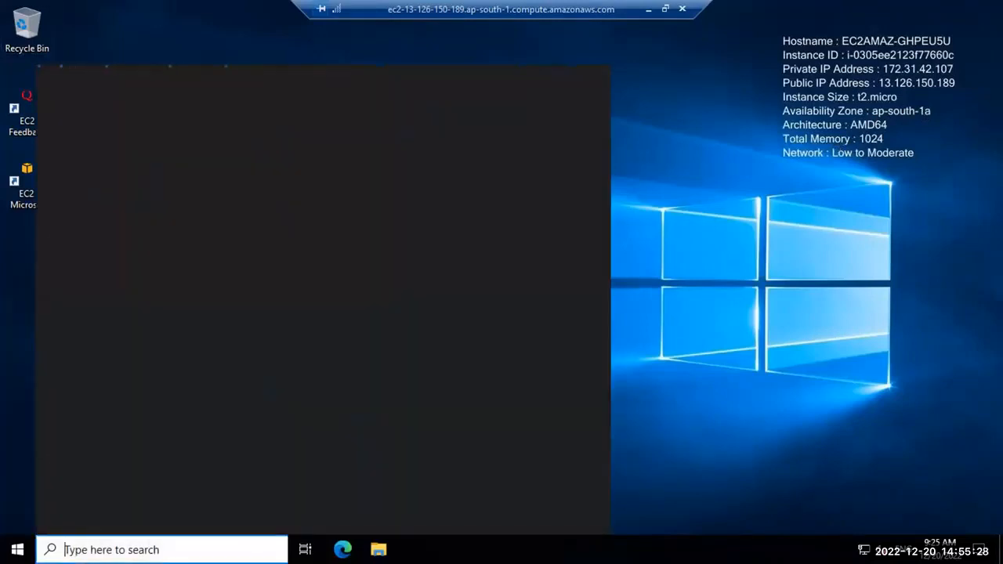
text(server mana)
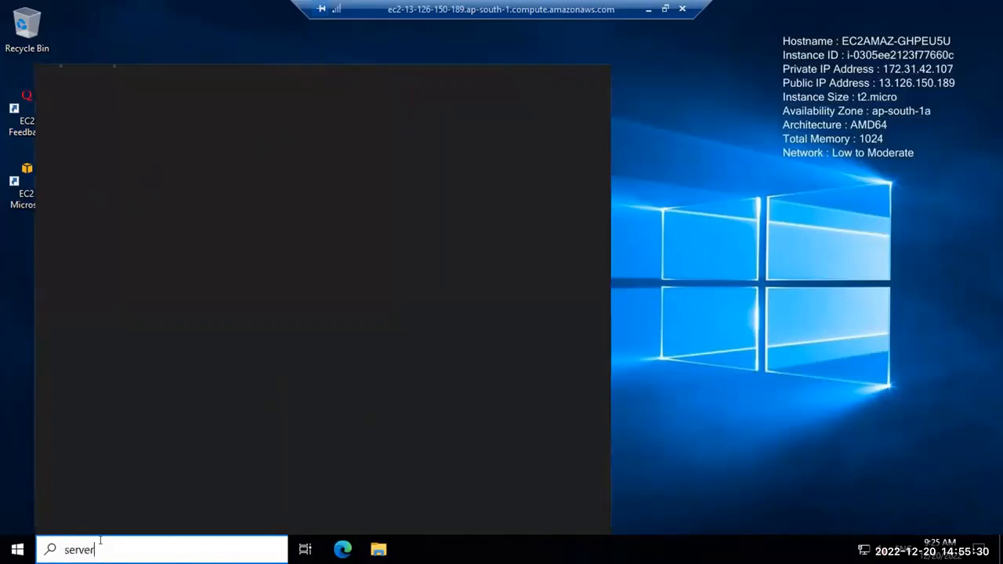
text(ger)
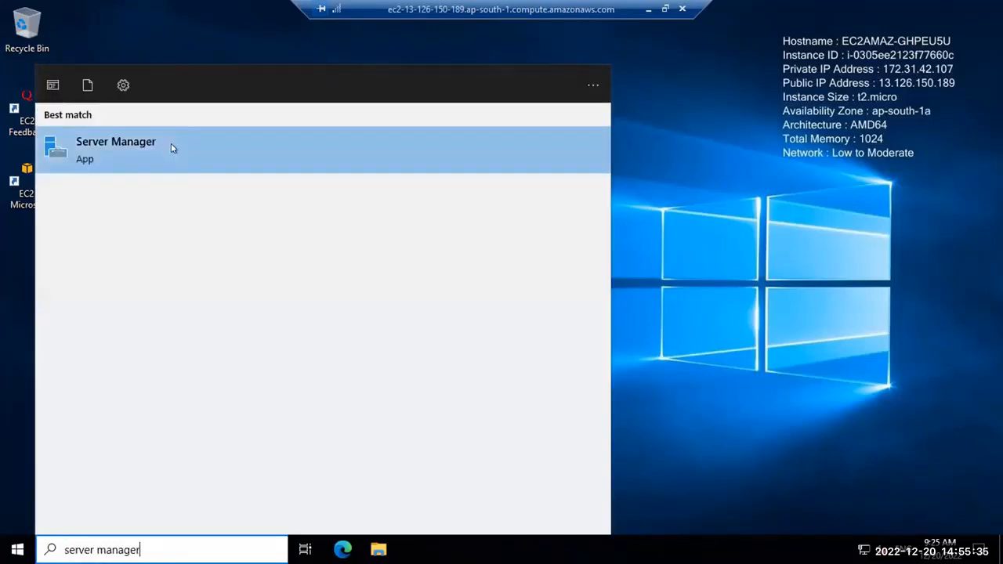
click(205, 152)
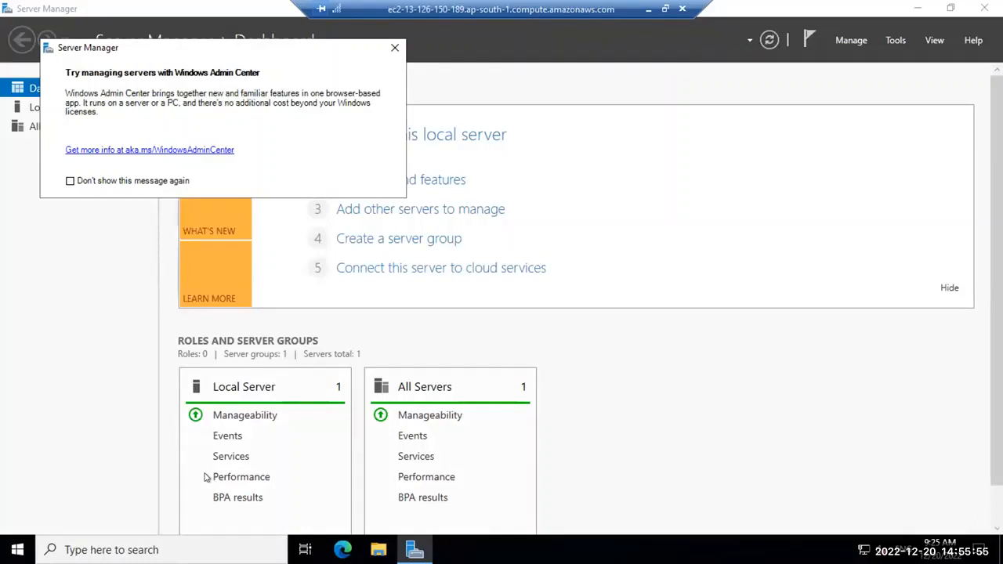
click(442, 189)
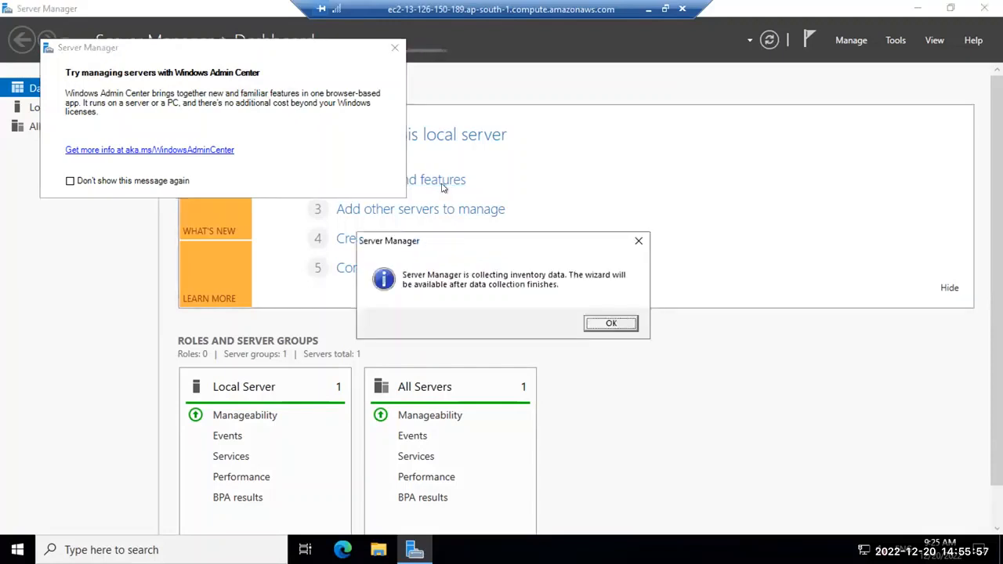
click(609, 323)
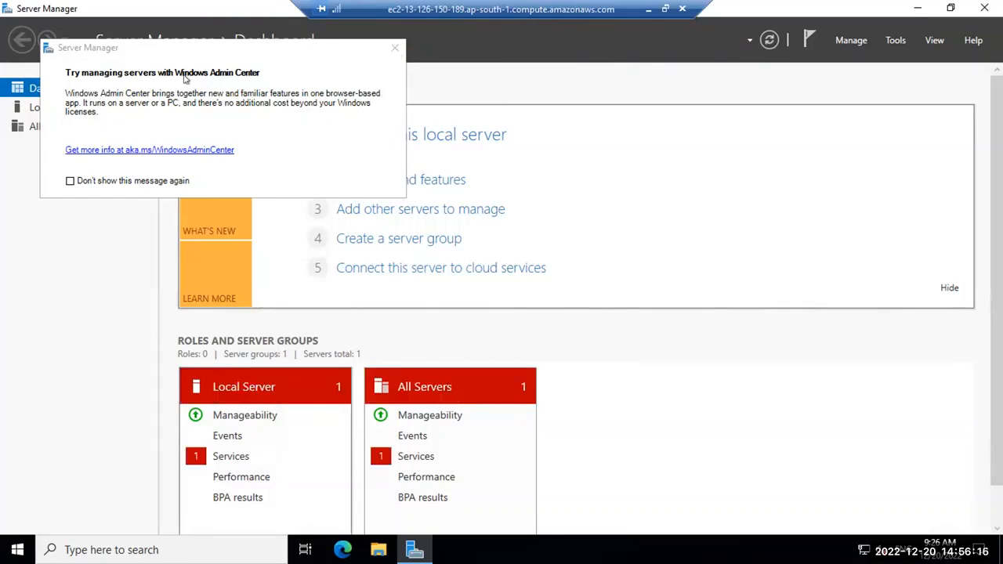
click(393, 46)
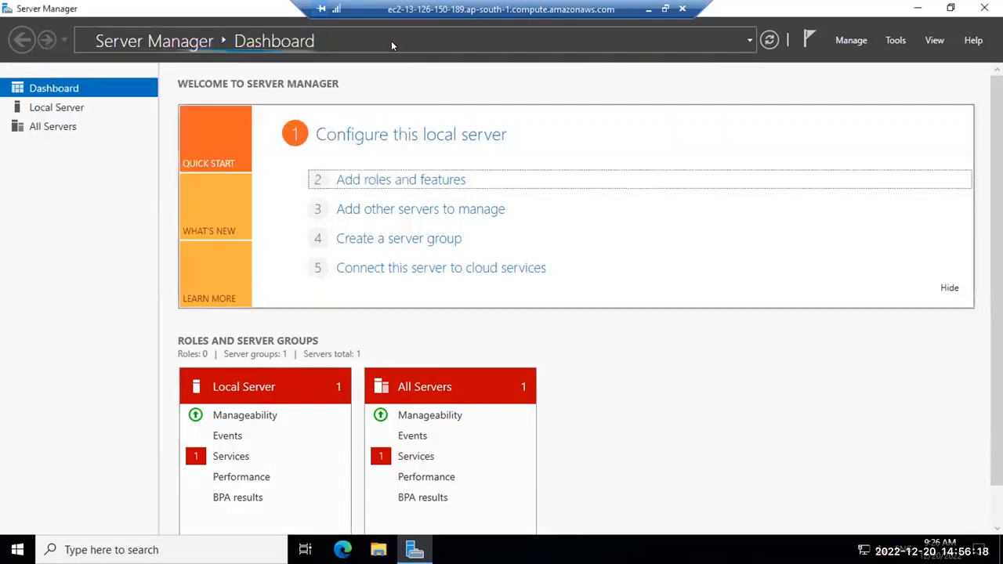
Start adding roles and features with a role-based or feature-based installation on the local server from the server pool
click(419, 181)
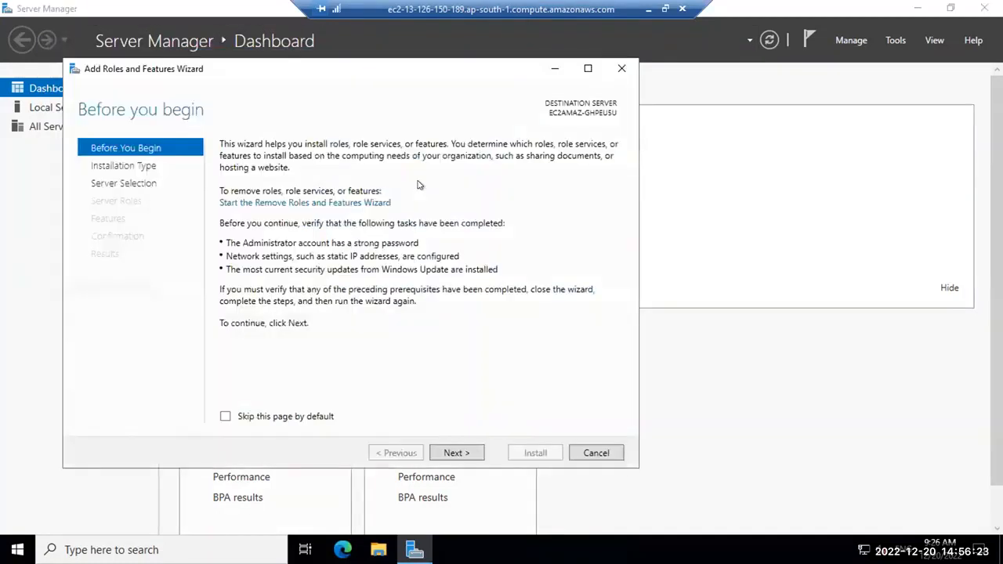
click(459, 449)
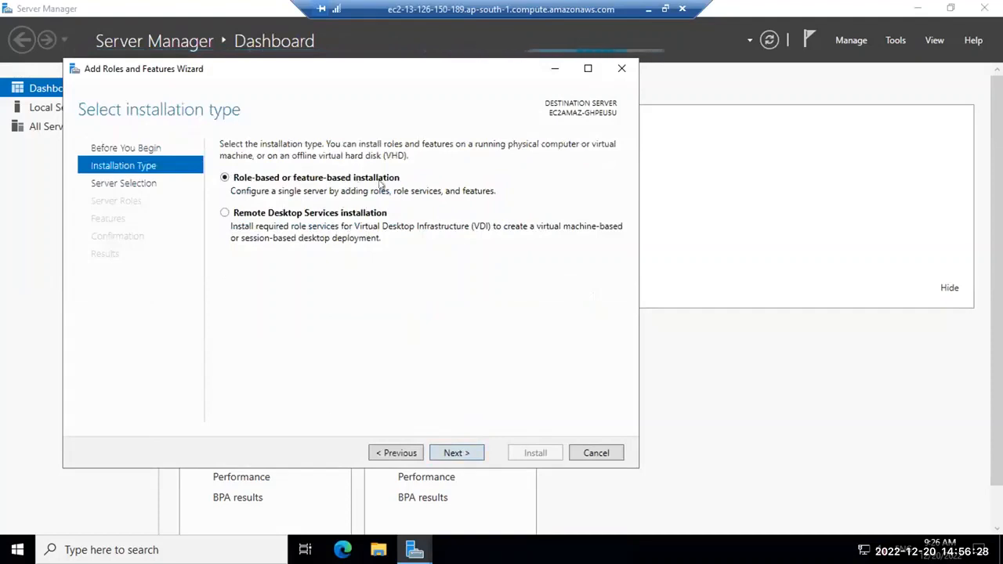
click(467, 456)
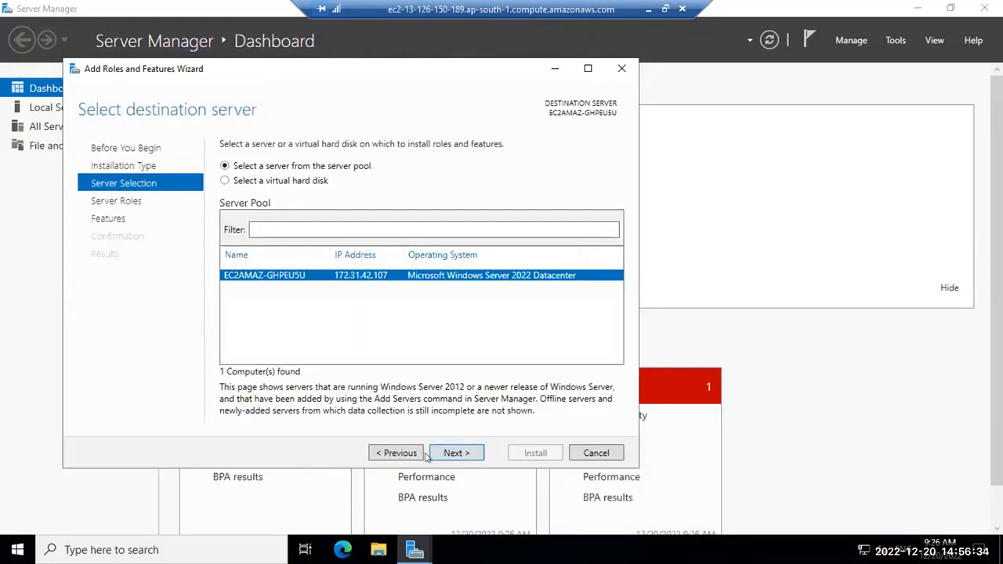
click(457, 454)
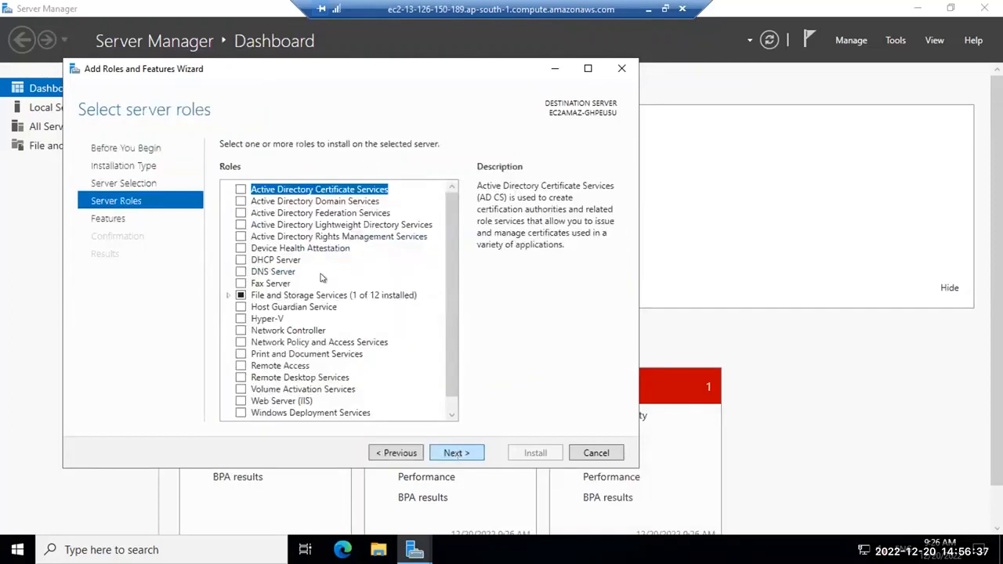
Select the Web Server (IIS) role and add its required features, including the management tools
scroll(311, 244, down, 1)
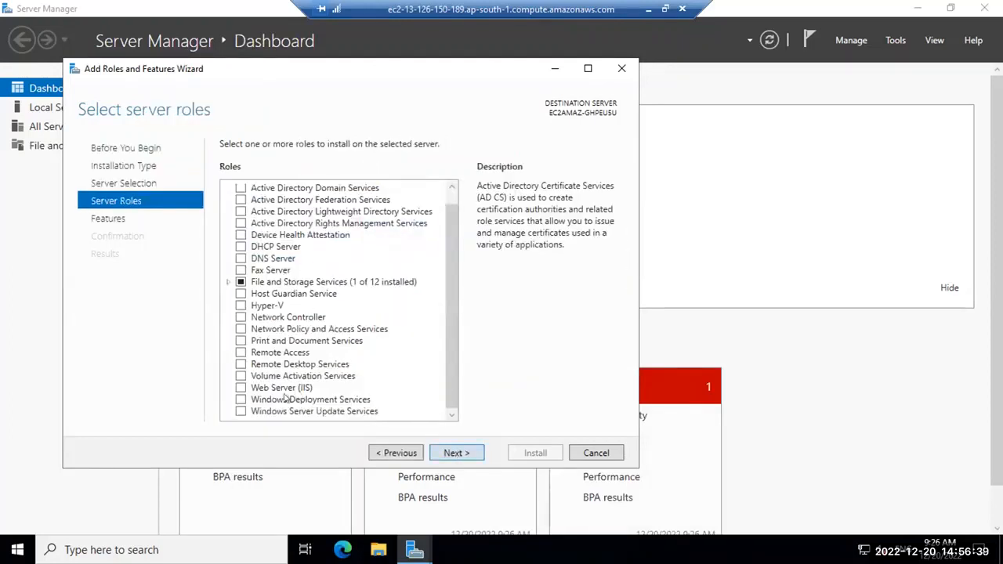
click(241, 388)
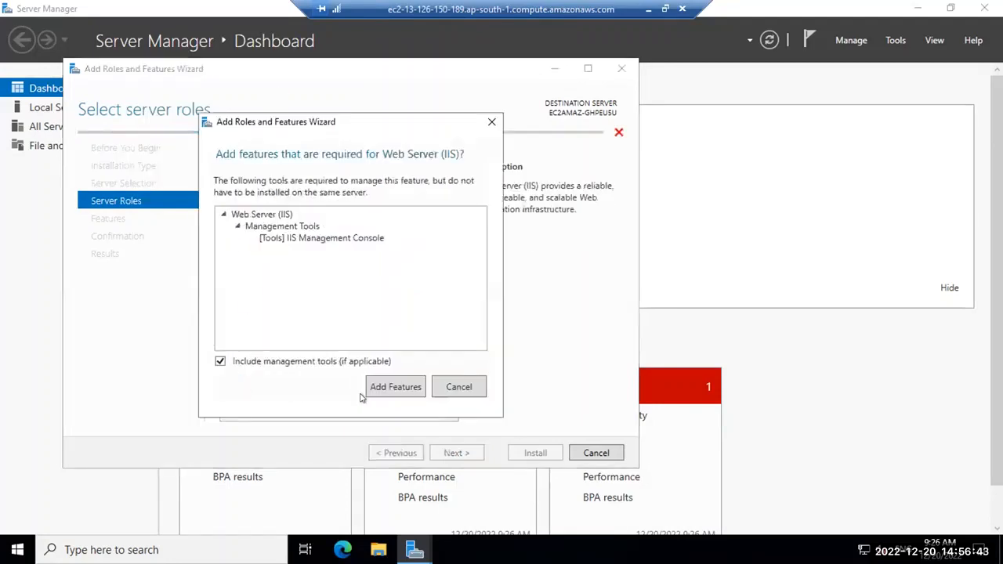
click(404, 387)
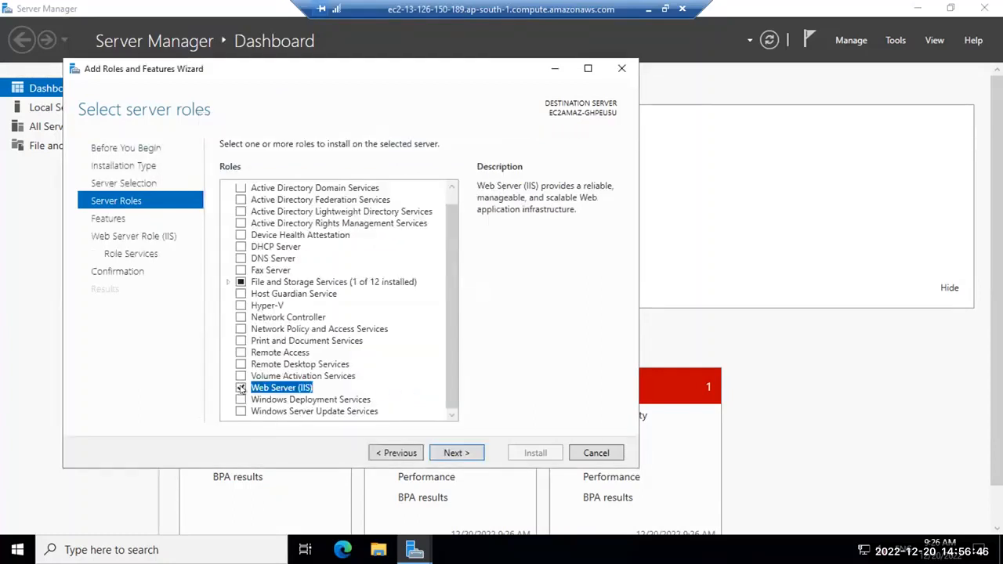
Keep the default features and IIS role services and install the Web Server role
click(455, 452)
click(462, 456)
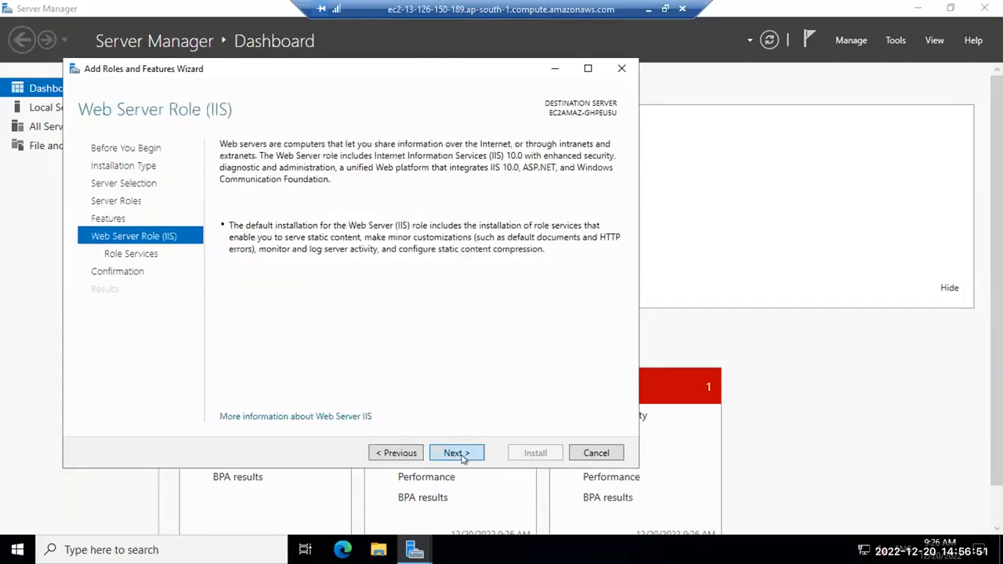
click(466, 453)
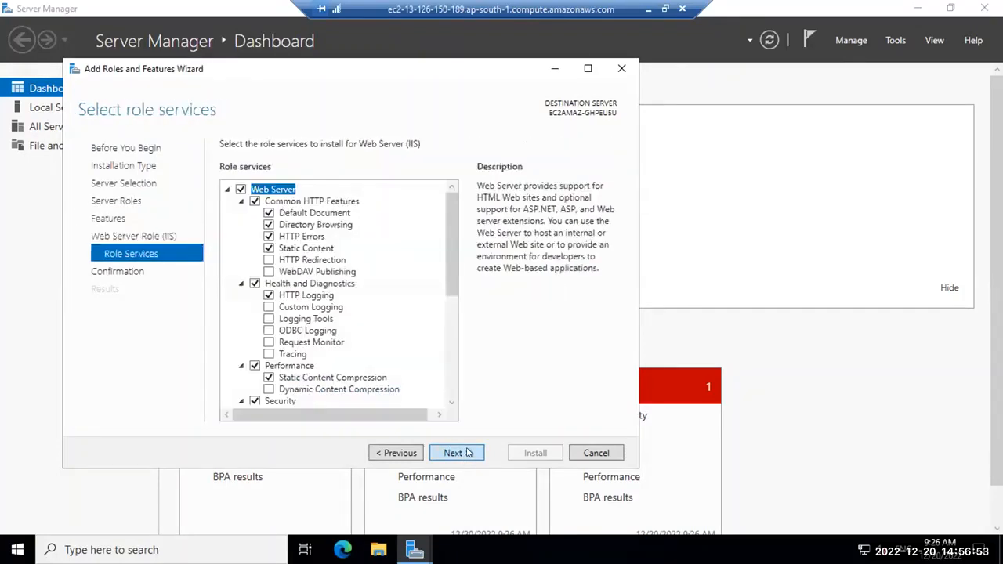
click(467, 452)
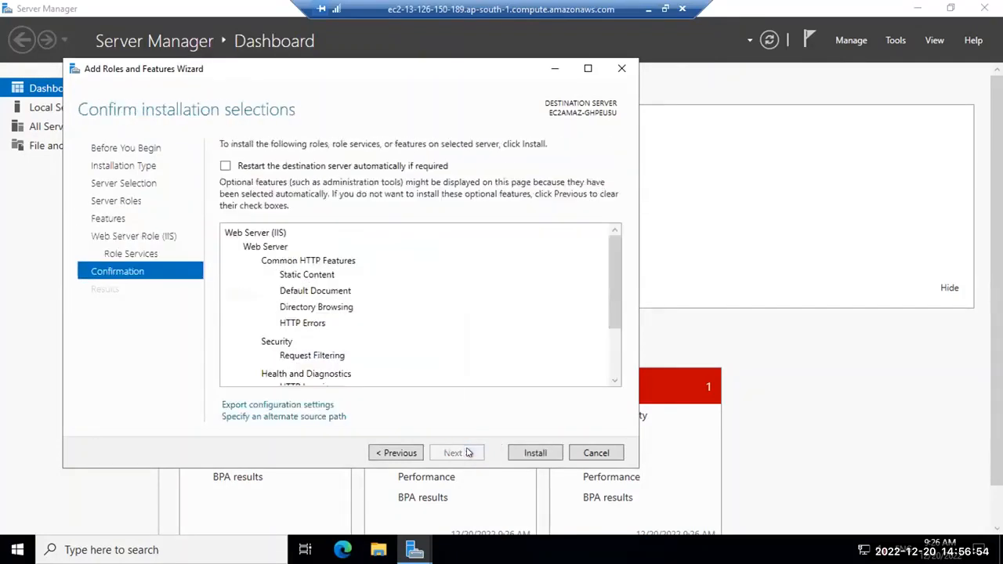
click(535, 453)
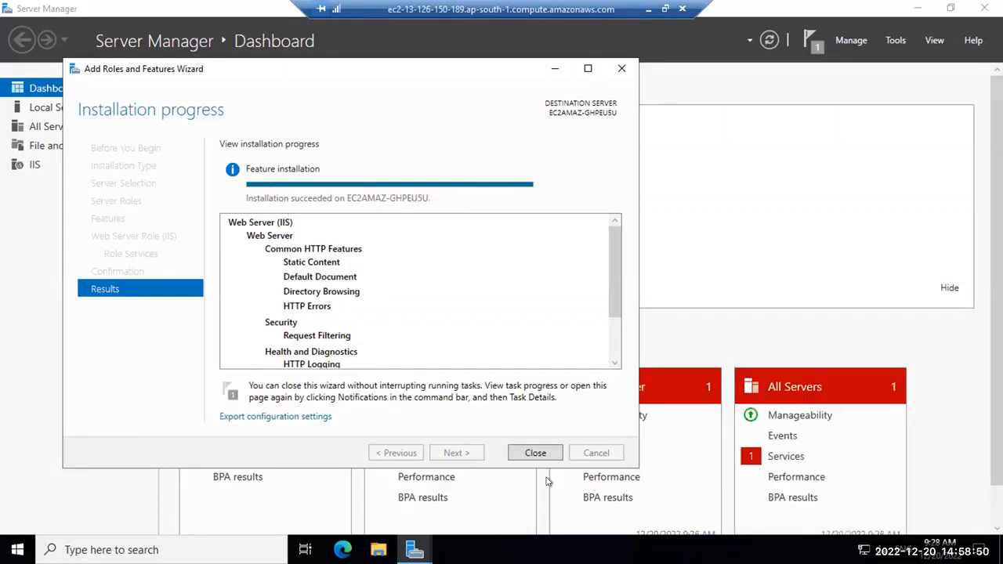
Close the finished wizard and Server Manager, and delete both default iisstart files from C:\inetpub\wwwroot
click(535, 453)
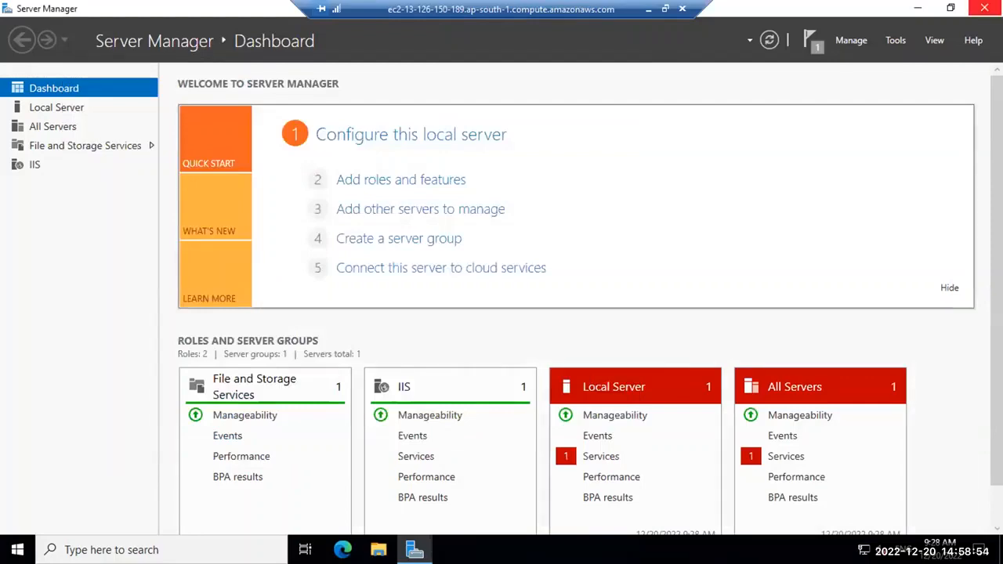
click(984, 7)
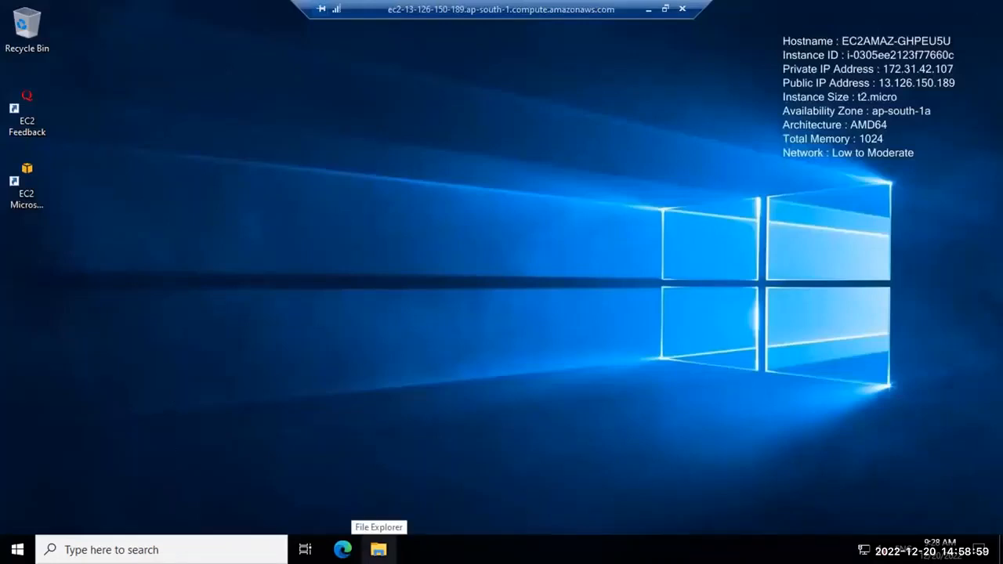
click(379, 549)
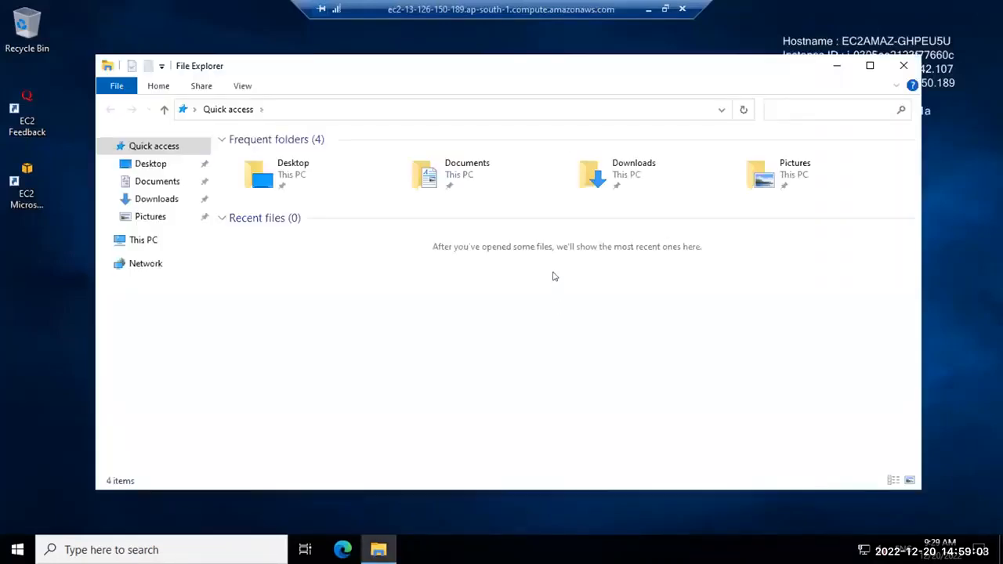
click(139, 244)
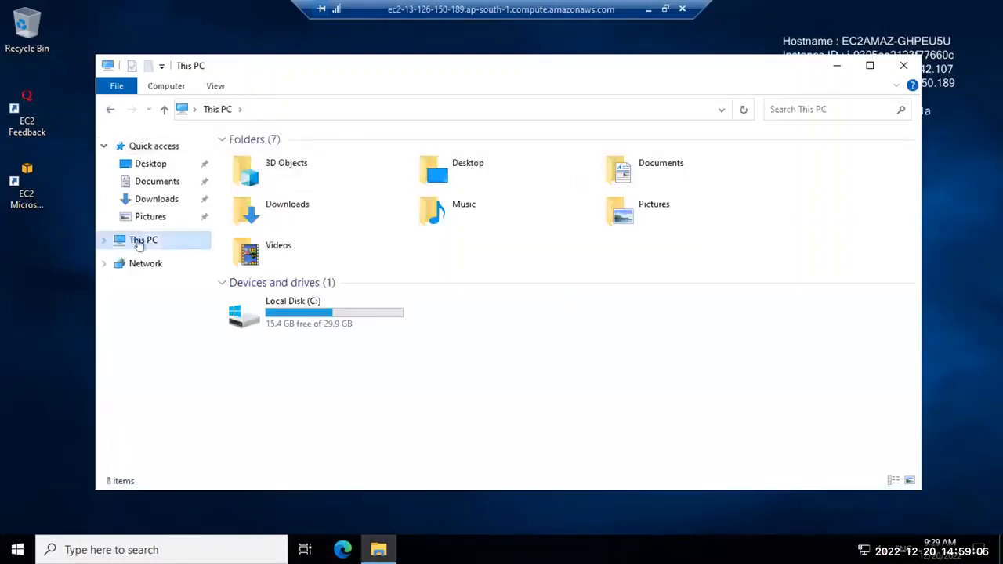
double_click(326, 314)
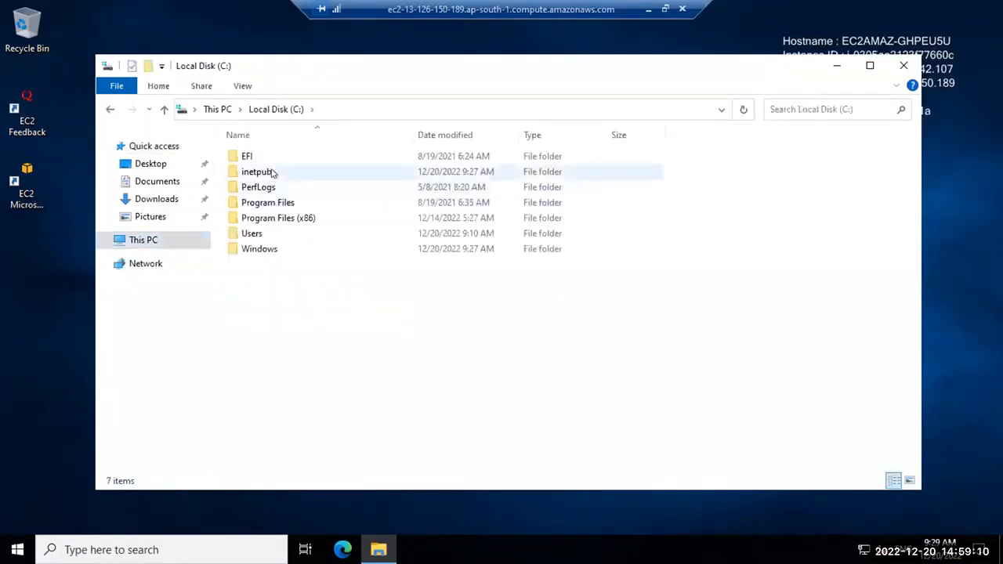
double_click(272, 174)
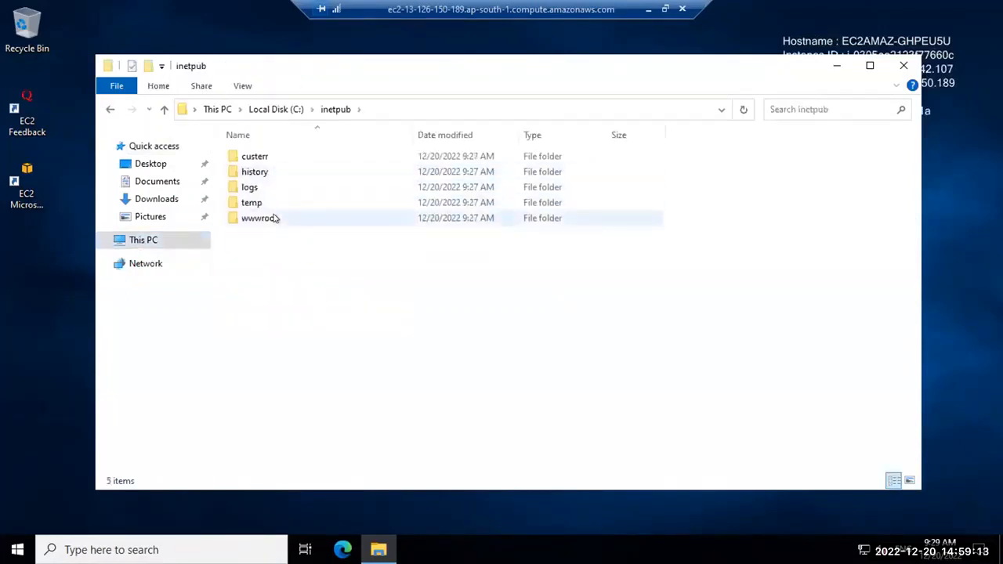
double_click(275, 219)
drag(275, 218, 263, 154)
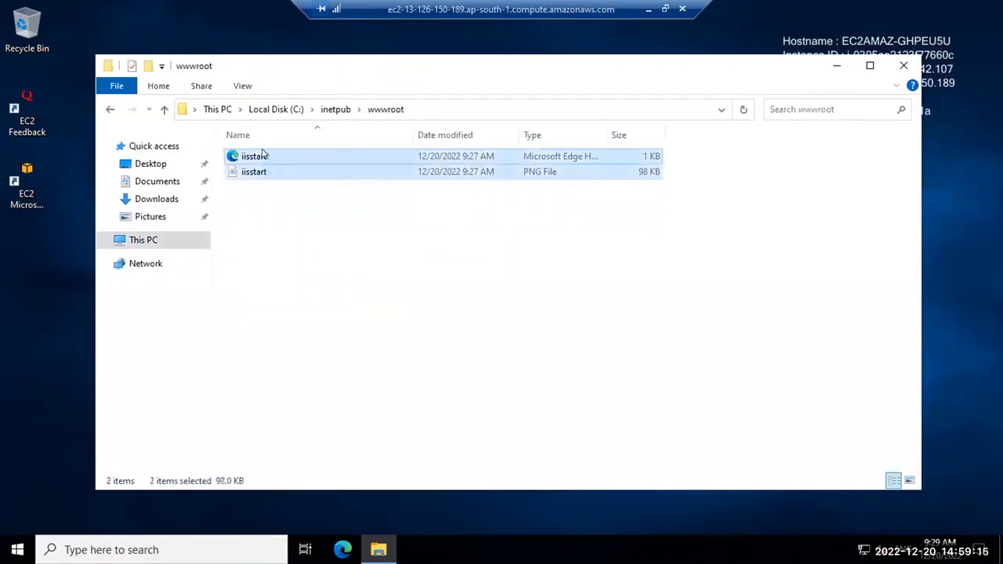
key(Delete)
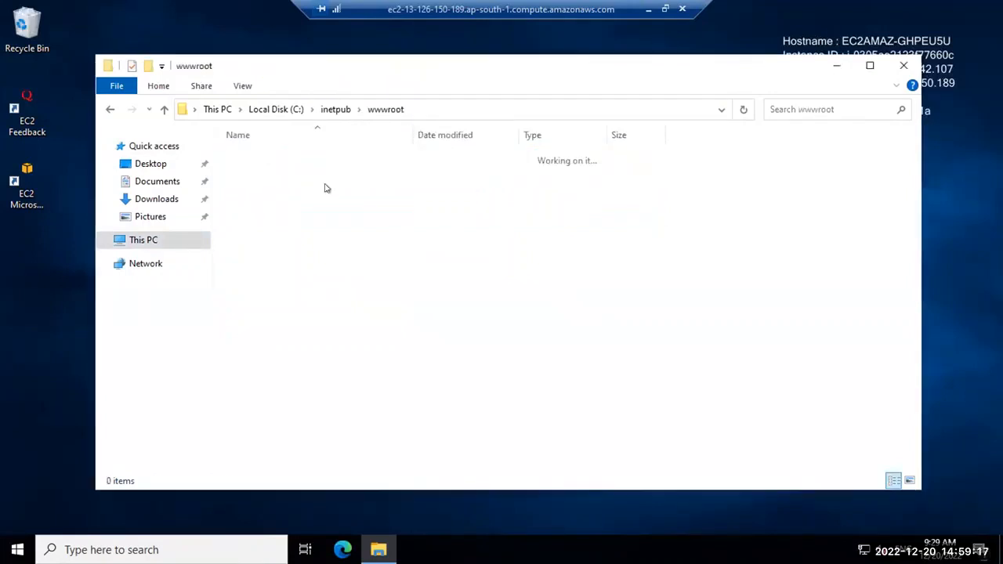
Create a new text document in wwwroot and open it in Notepad, keeping the desktop's instance details in view
right_click(327, 188)
mouse_move(398, 364)
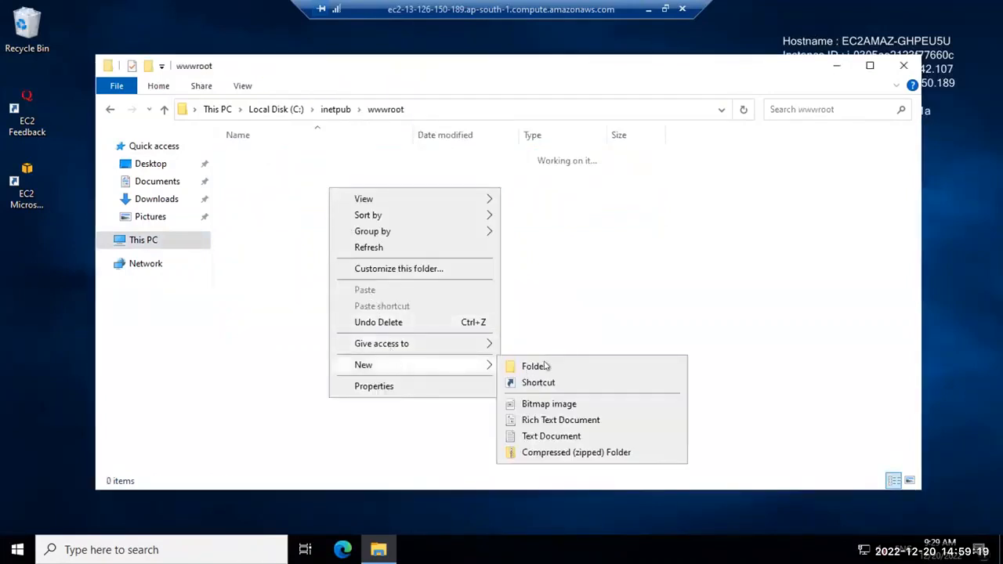
click(551, 435)
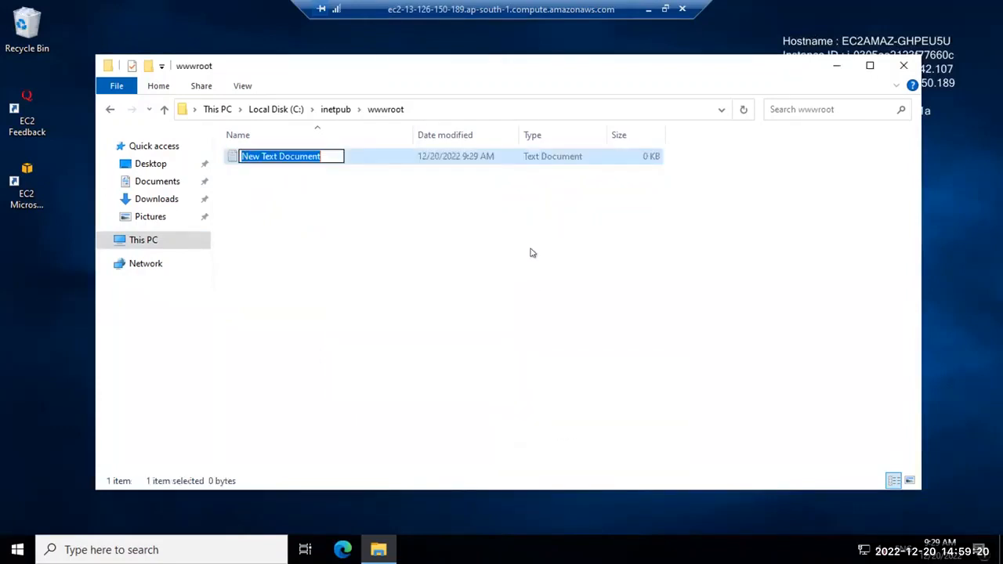
key(Return)
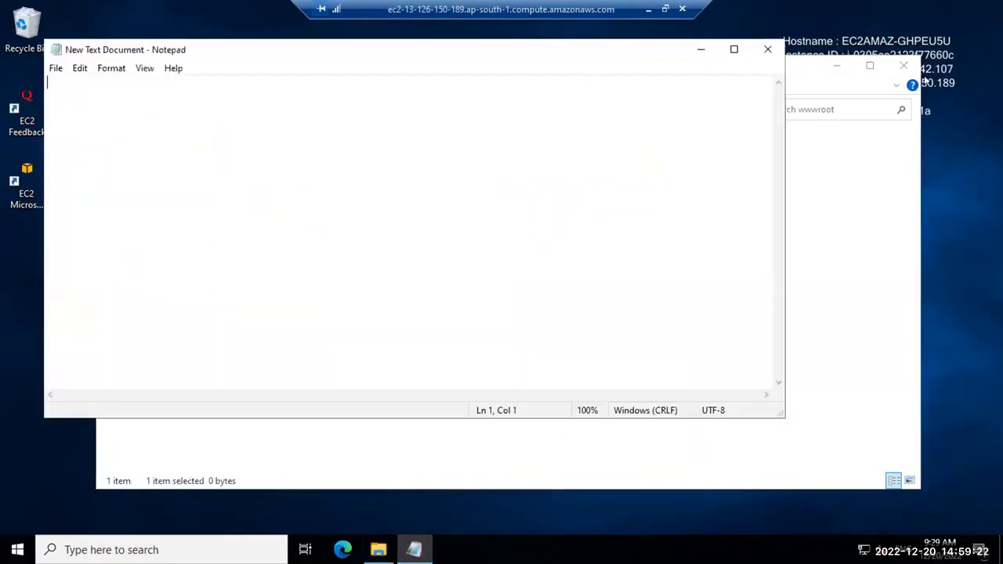
drag(565, 54, 537, 58)
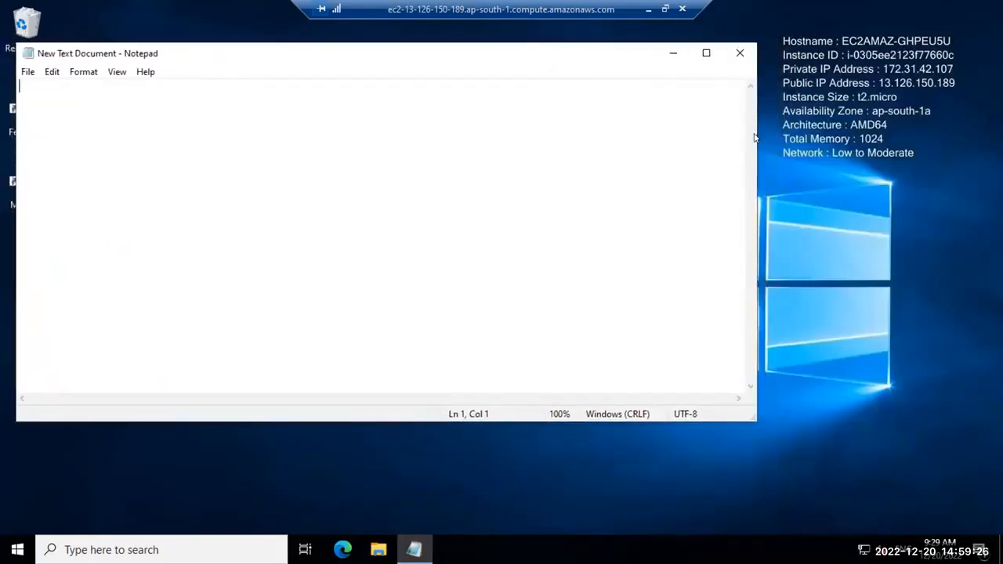
drag(755, 138, 634, 136)
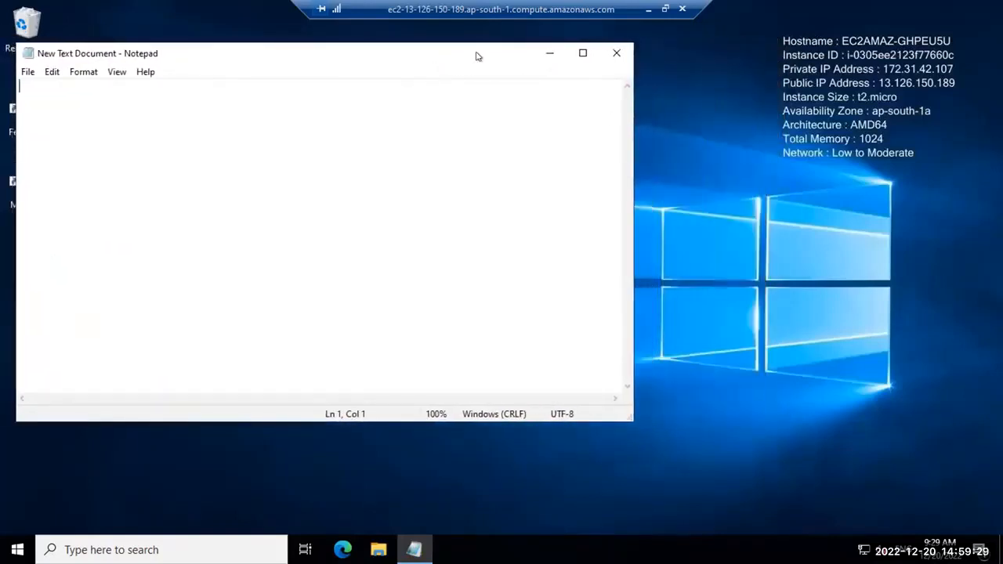
drag(476, 56, 539, 54)
Write "System-2", "Public IP - 13.126.150.189" and "Private IP - 172.31.42.107" on separate lines and save the document
text(System)
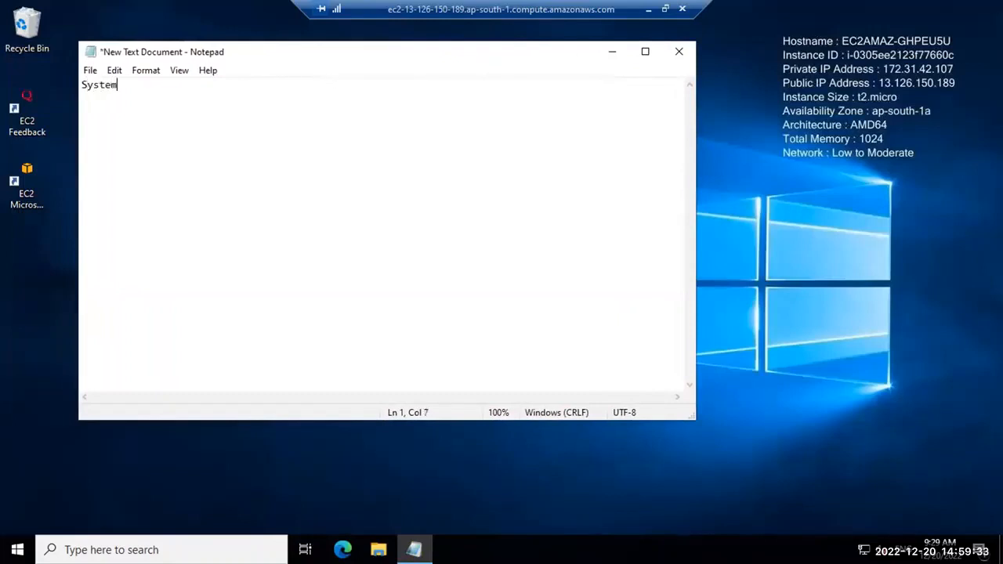
text(-2)
key(Return)
text(Public IP - 13.126.)
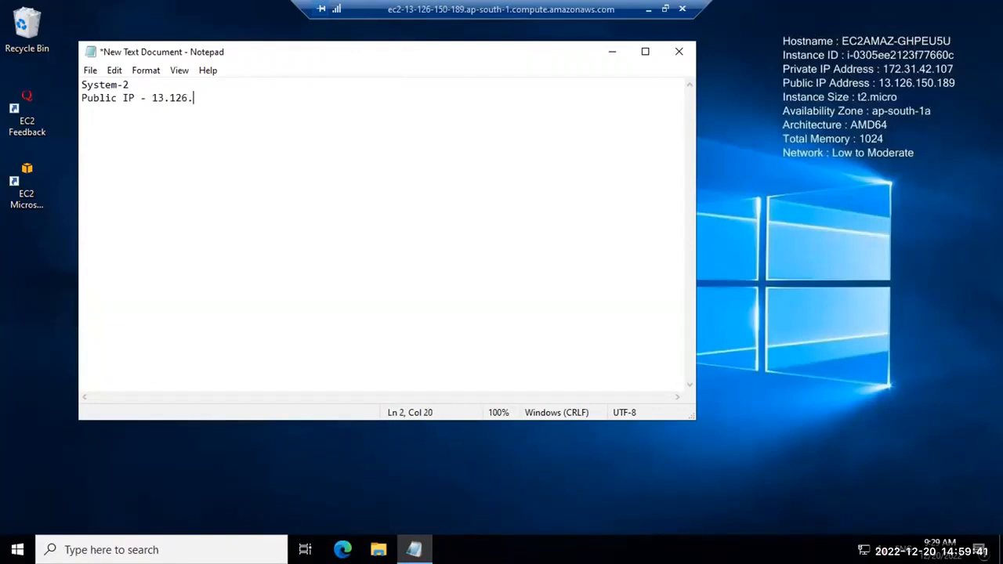
text(150.189Priva)
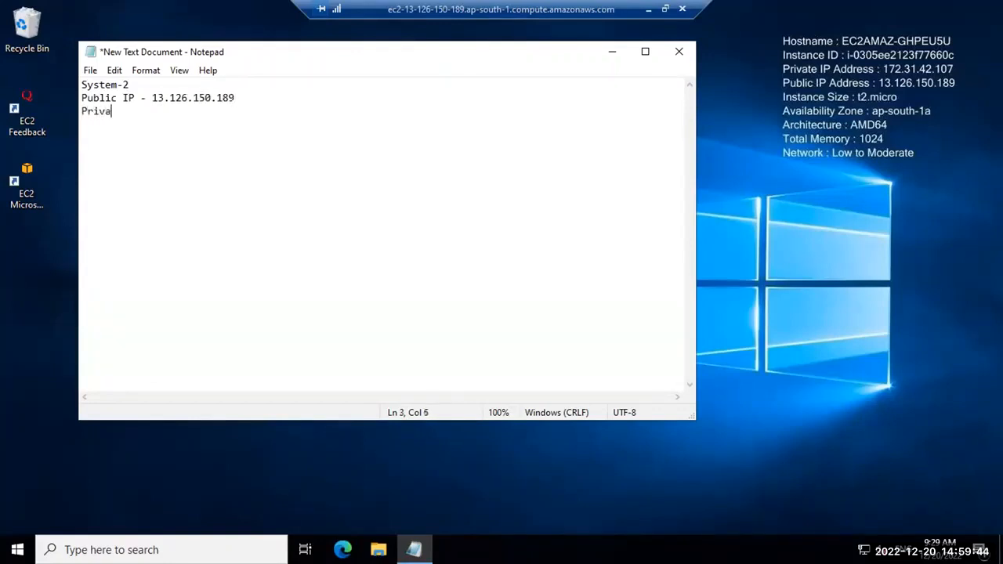
text(te IP)
text( - )
text(12)
text(2.31.4)
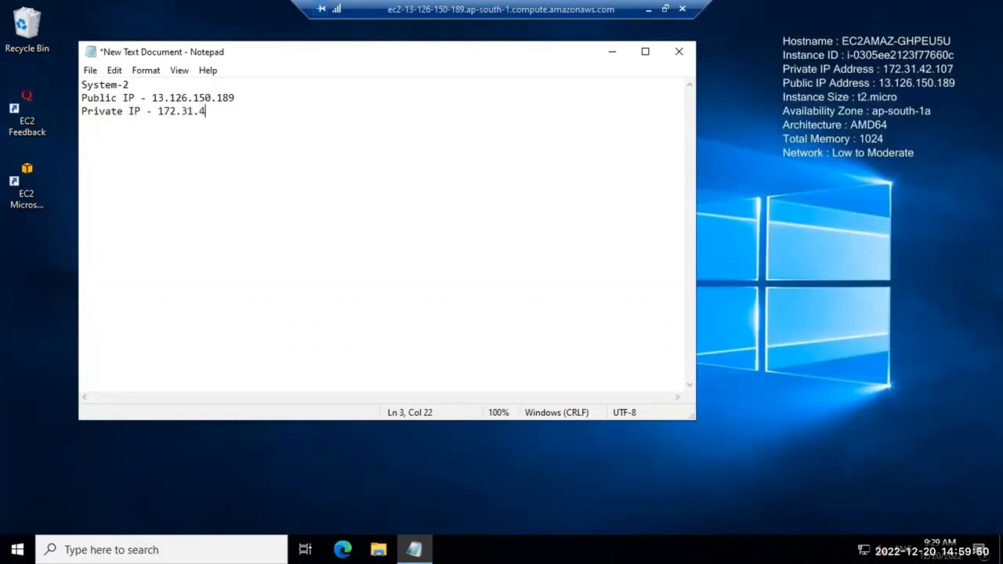
text(2.107)
key(ctrl+s)
Save a copy of the document in wwwroot as index.html with the All Files type
click(90, 70)
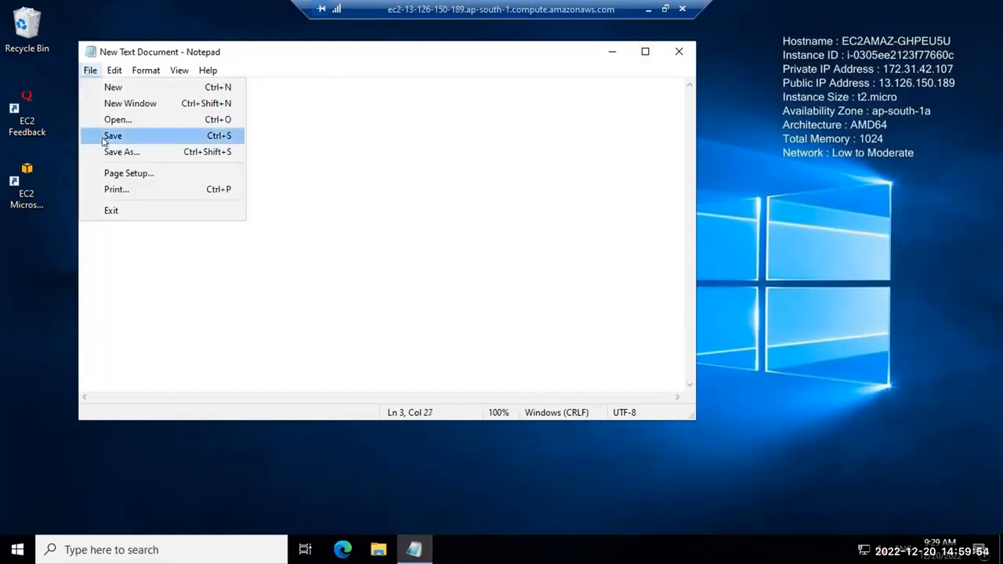
click(121, 151)
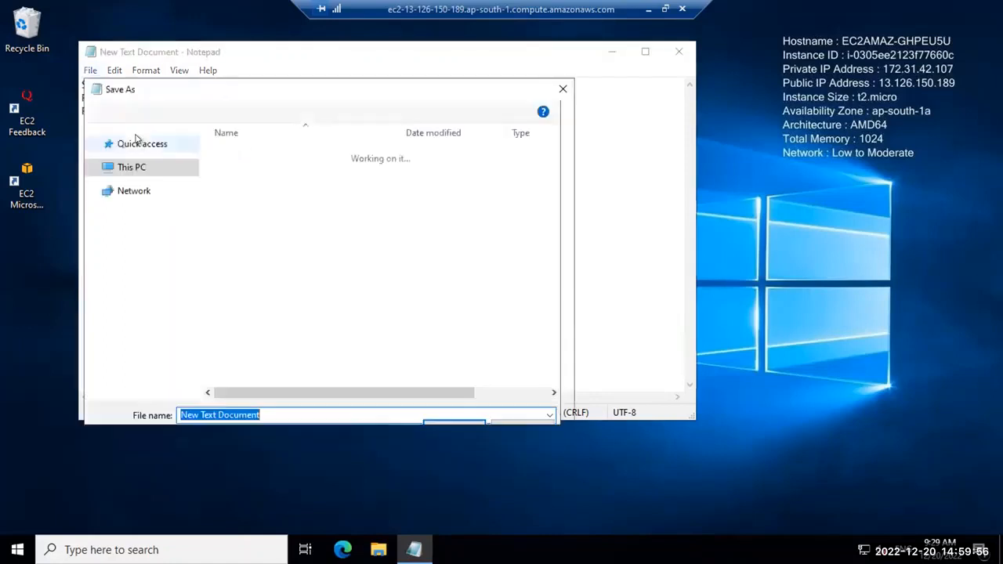
click(265, 373)
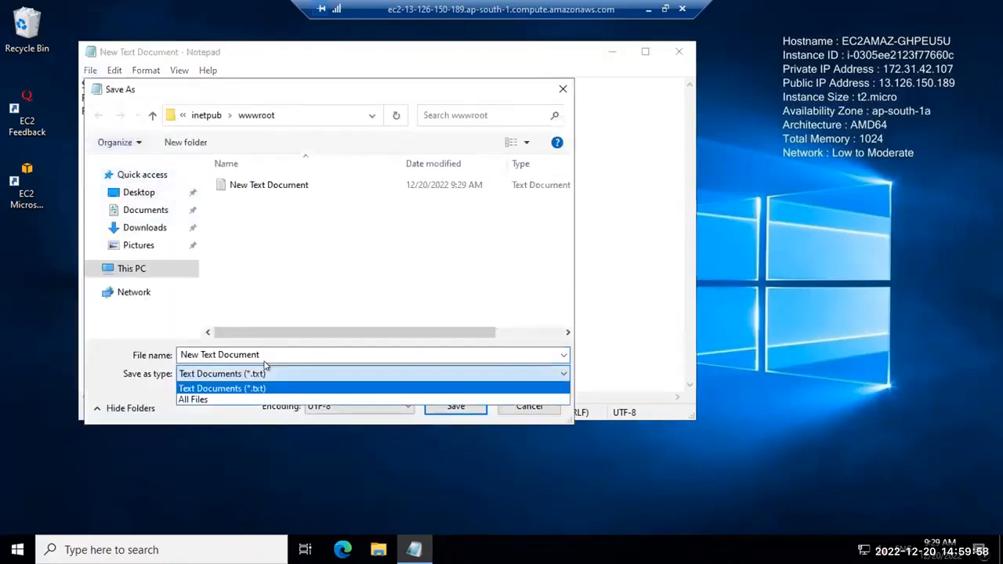
click(249, 400)
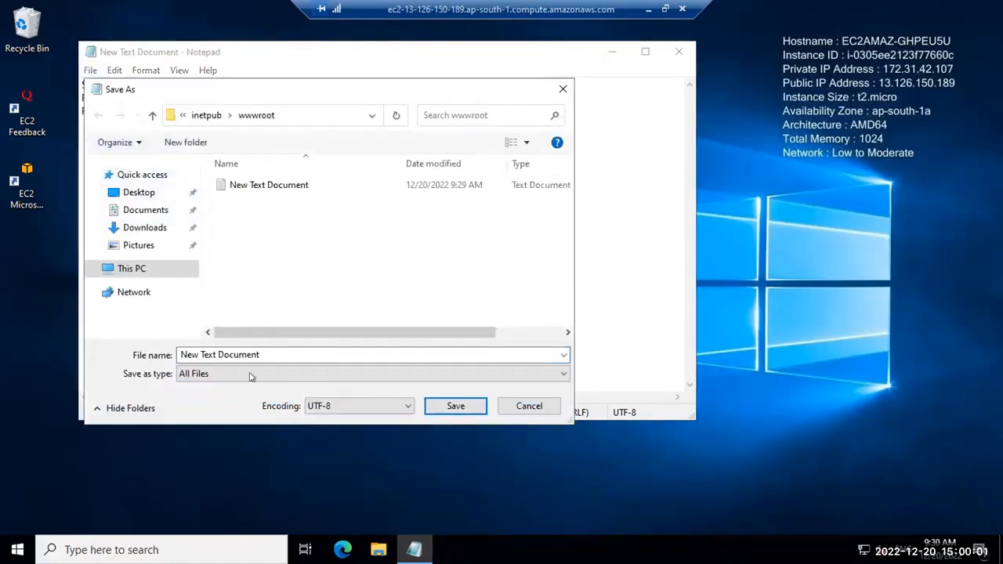
click(269, 354)
text(ind)
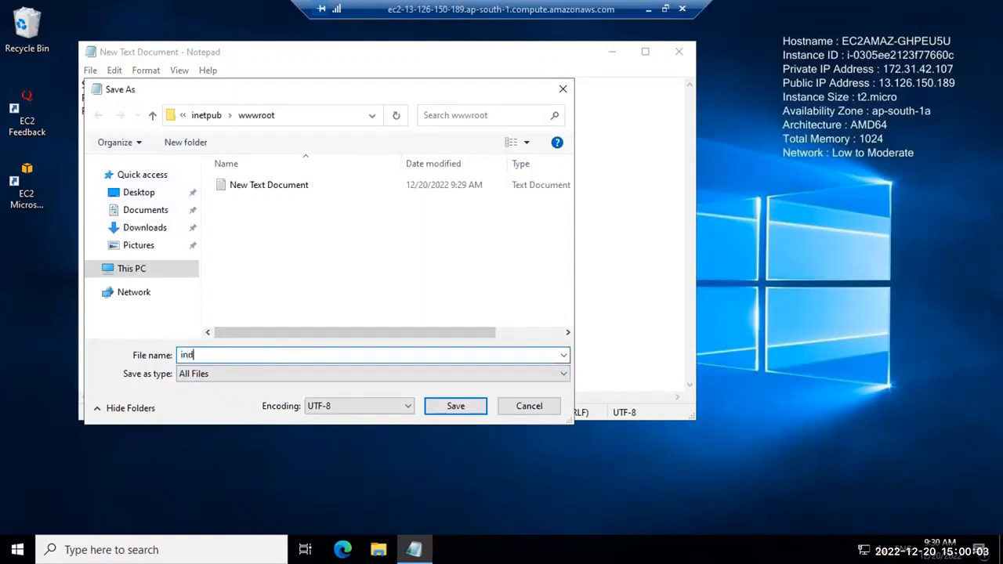
text(ex.html)
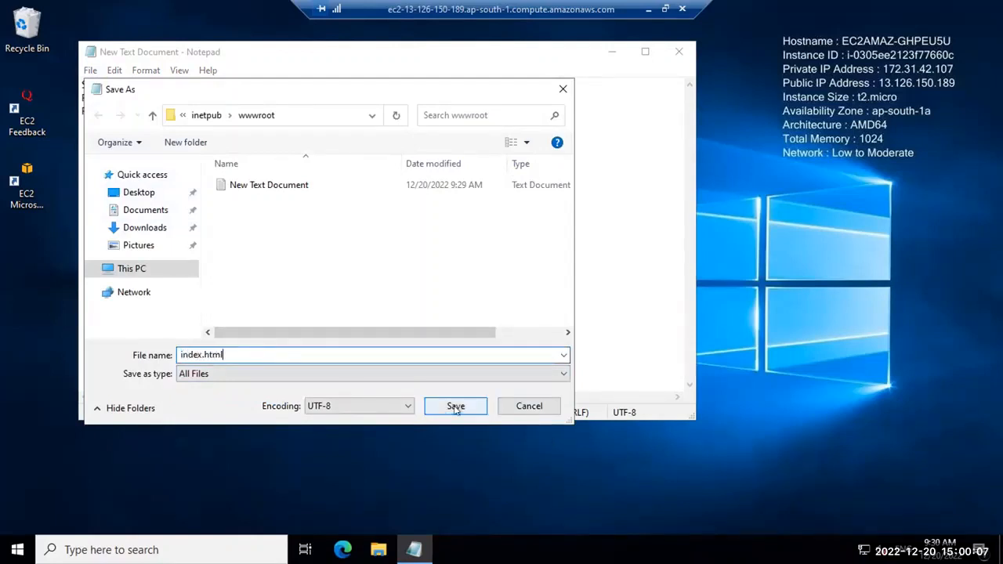
click(456, 406)
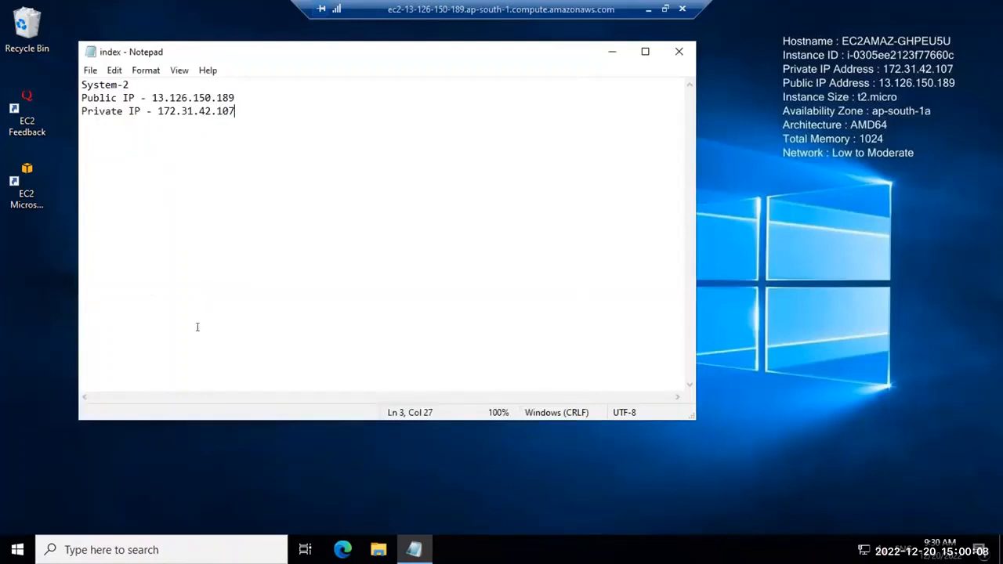
Delete the leftover New Text Document from C:\inetpub\wwwroot, and close File Explorer and Notepad
click(379, 550)
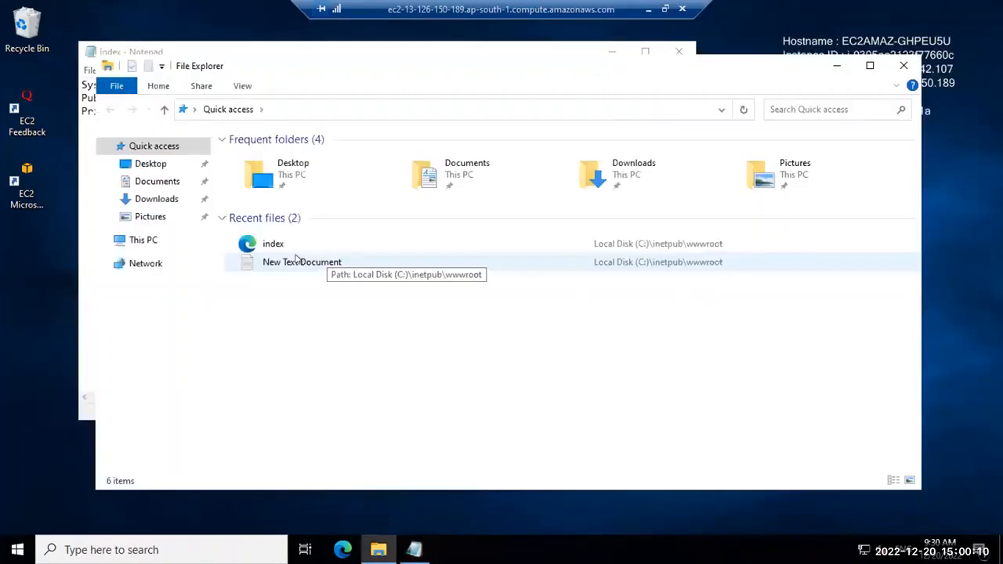
click(145, 239)
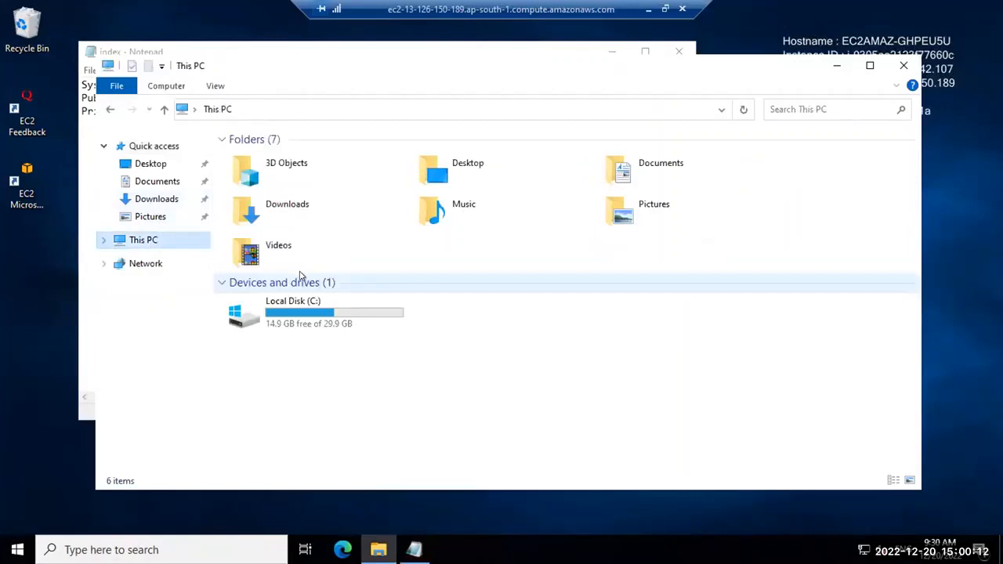
double_click(312, 319)
double_click(263, 173)
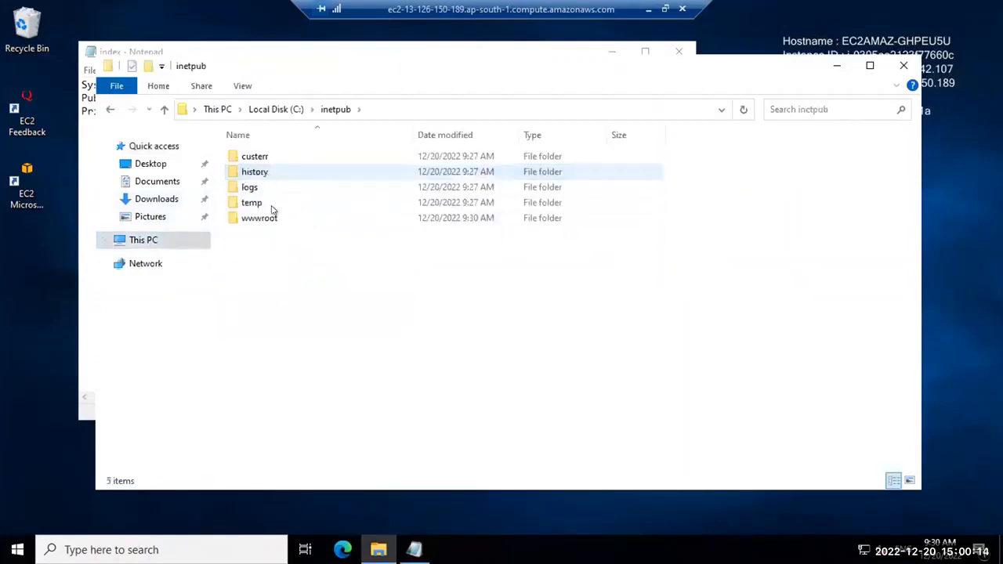
double_click(272, 217)
click(267, 176)
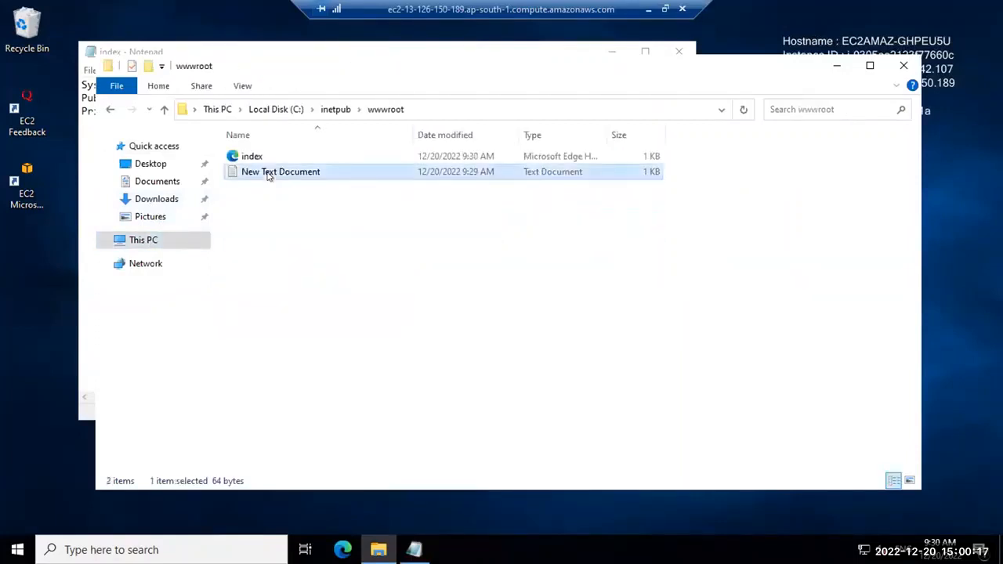
key(Delete)
click(904, 65)
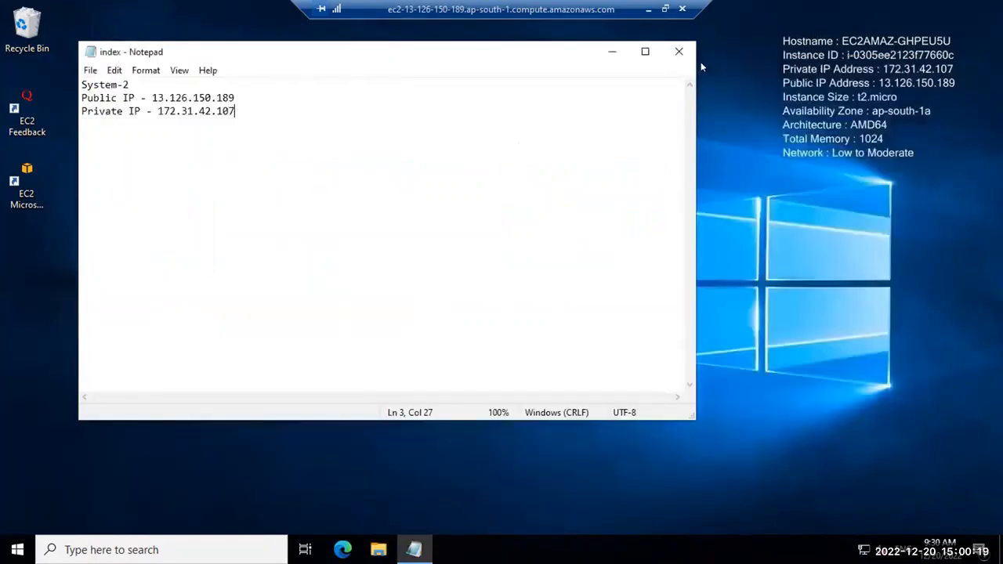
click(679, 52)
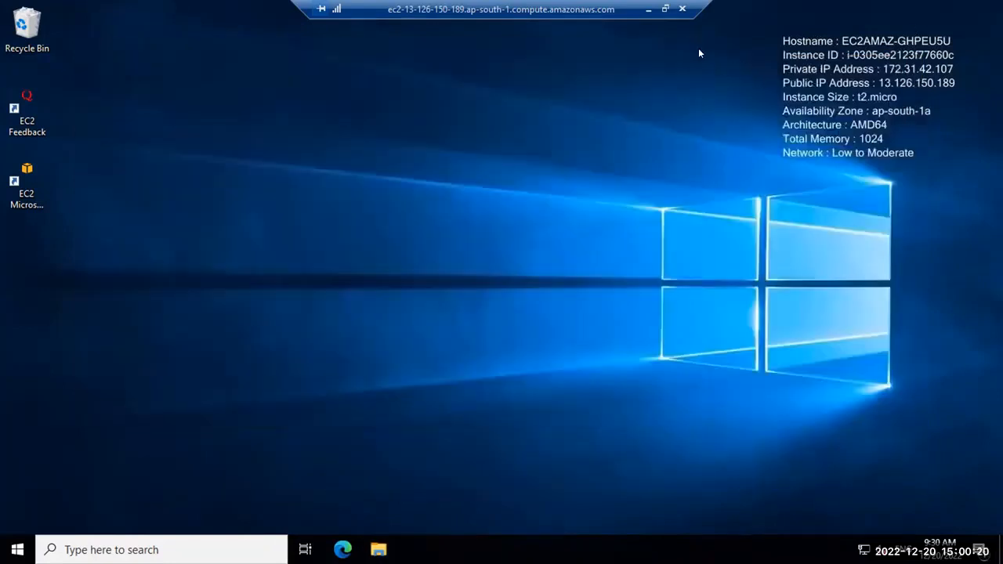
Switch from the remote desktop to the AWS console, show the EC2 Instances list and close a spare instance-launch page
click(650, 9)
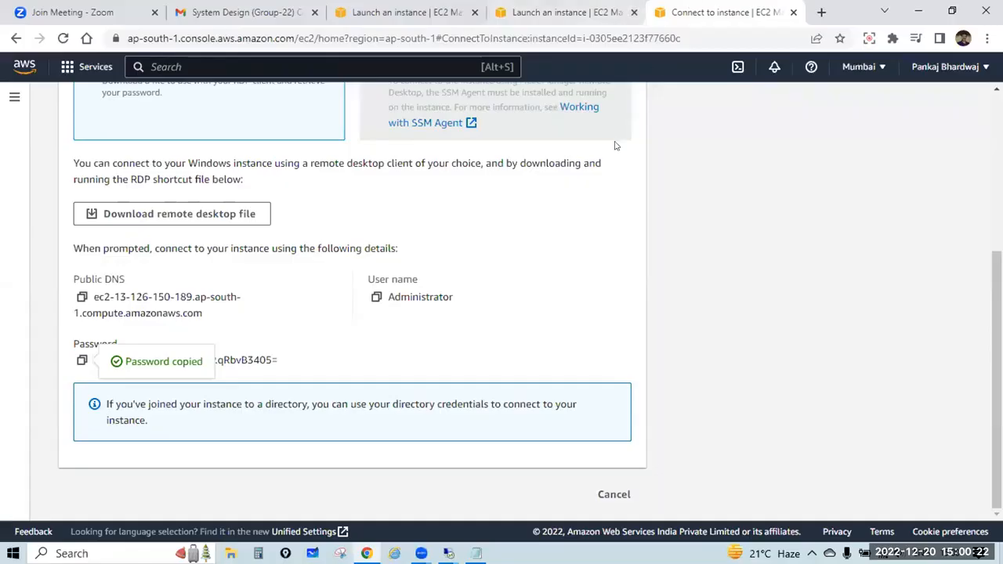
scroll(614, 277, up, 4)
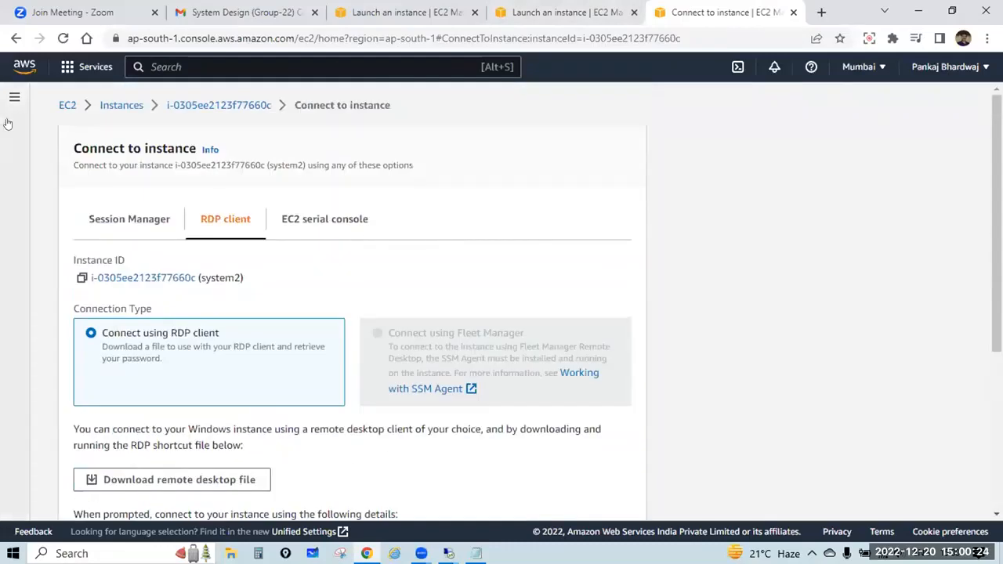
click(118, 109)
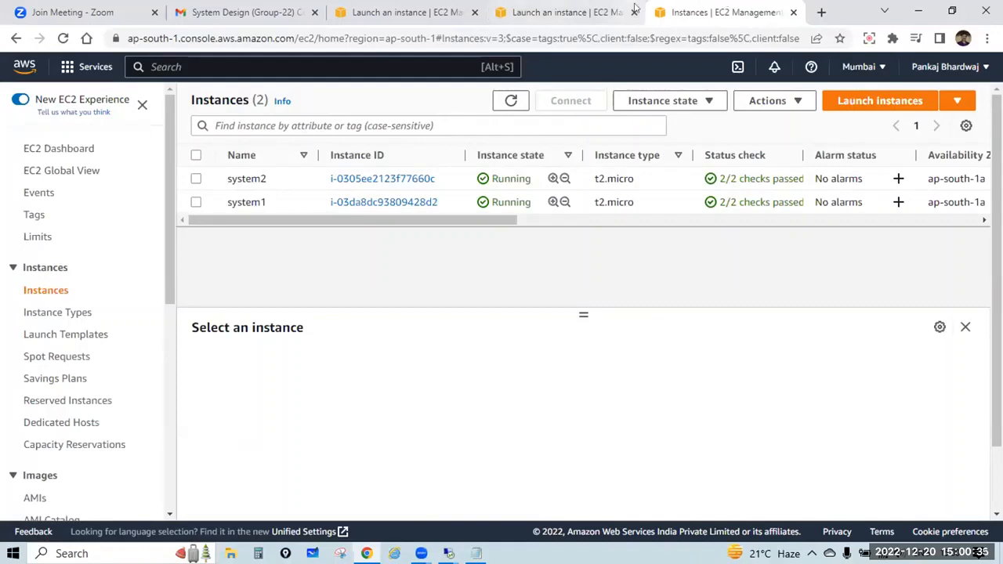
click(572, 15)
click(634, 14)
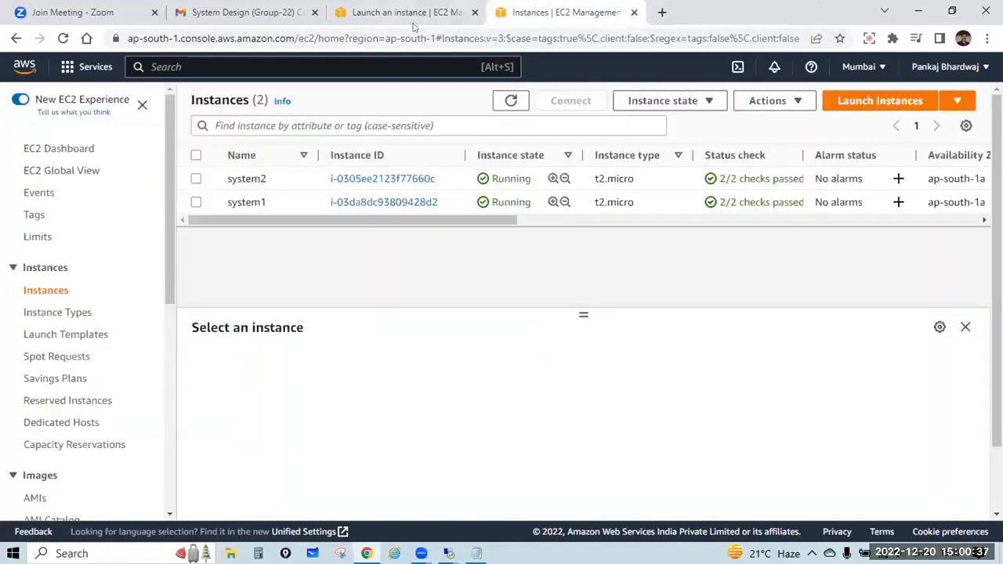
click(416, 14)
click(541, 14)
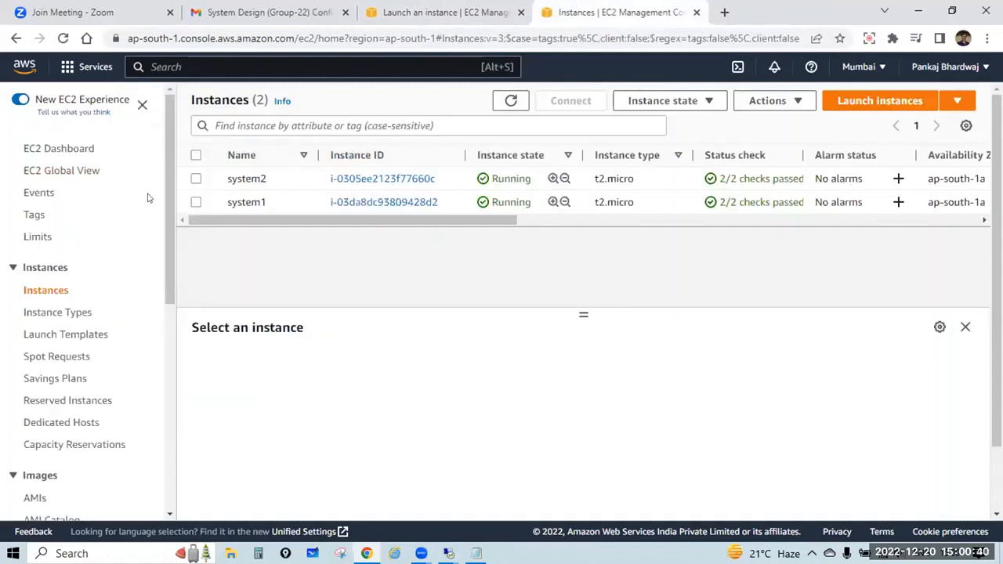
Open the EC2 Load Balancers page, start creating a load balancer and review the available load balancer types
scroll(76, 206, down, 2)
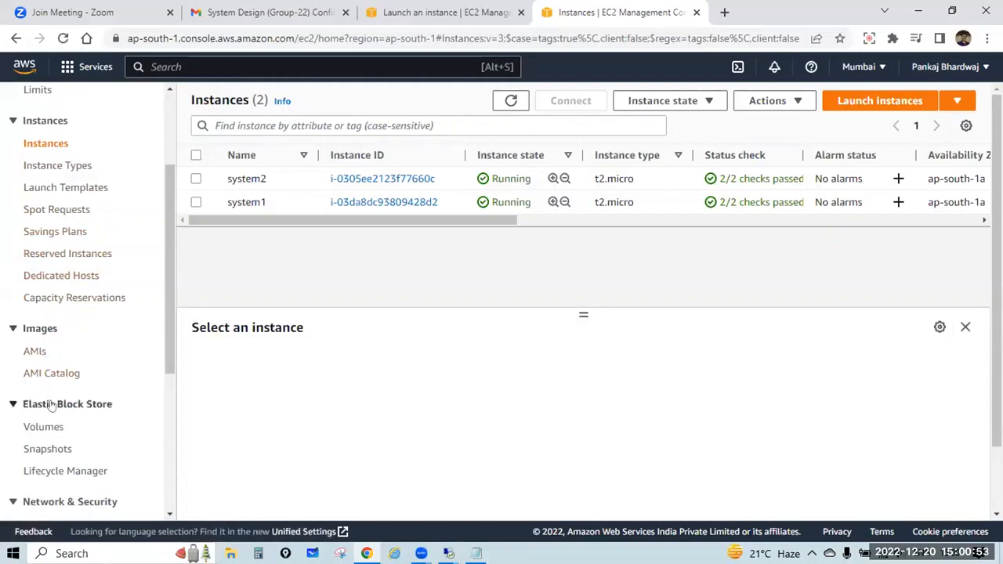
scroll(121, 278, down, 1)
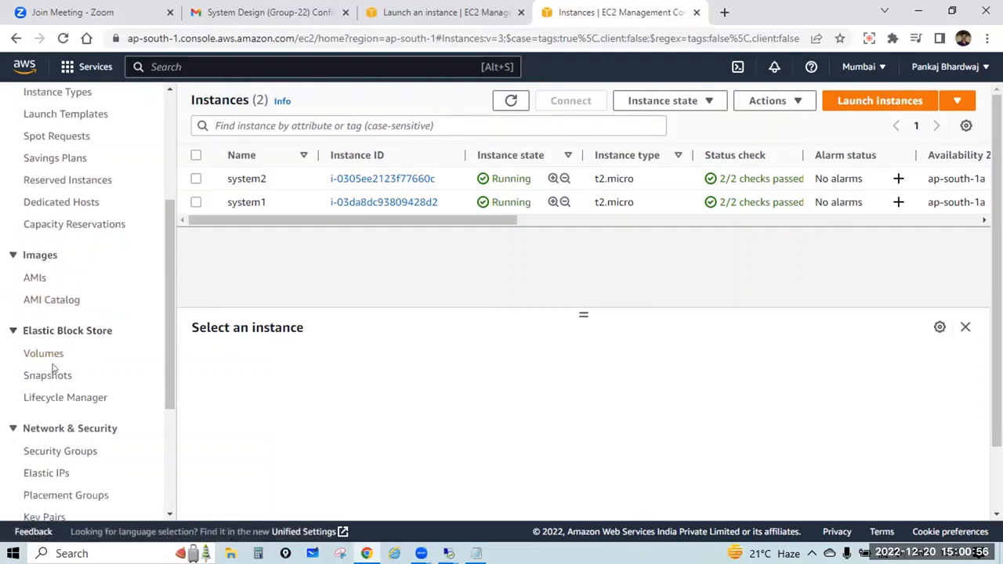
scroll(52, 368, down, 2)
scroll(103, 280, down, 1)
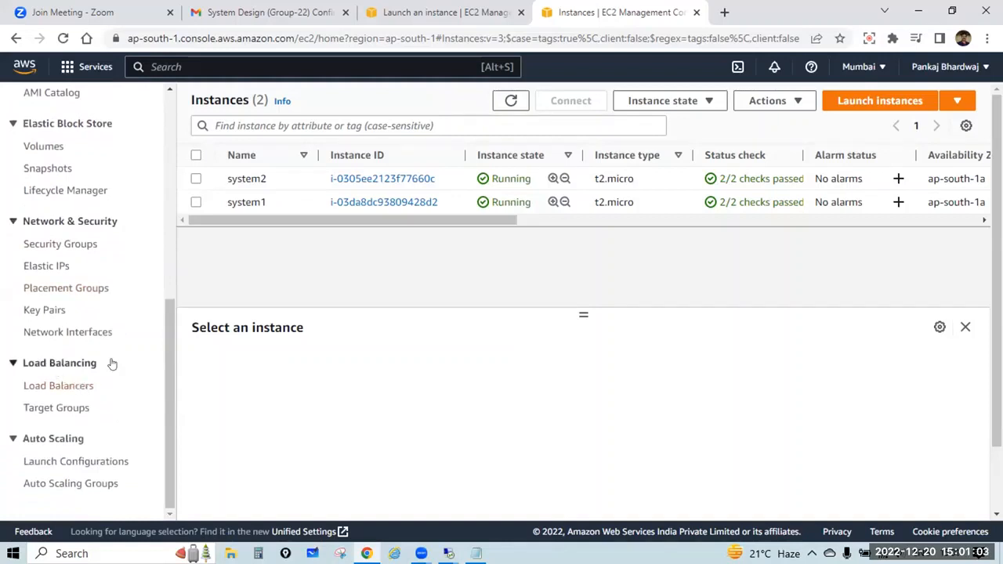
click(76, 386)
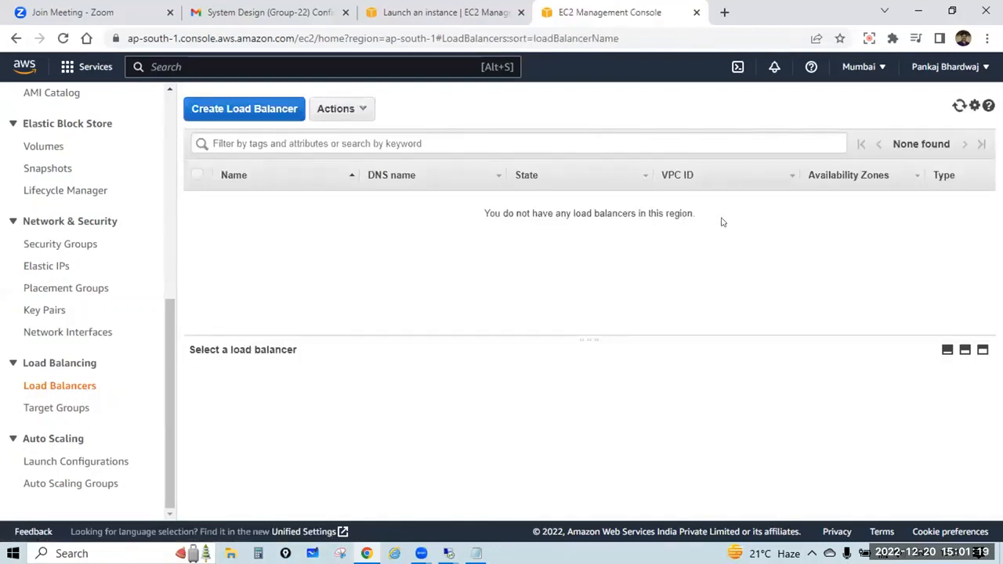
click(266, 112)
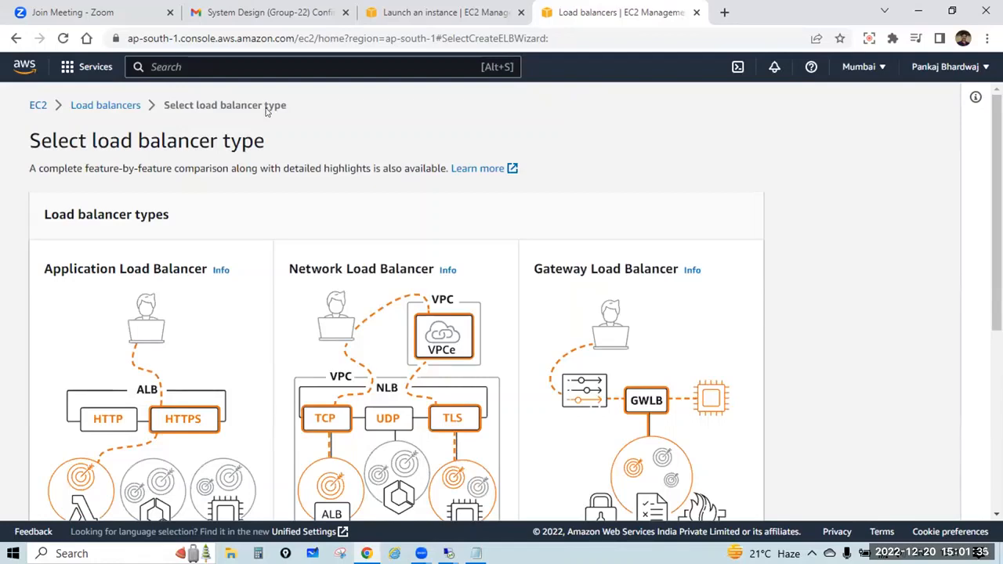
scroll(266, 112, down, 1)
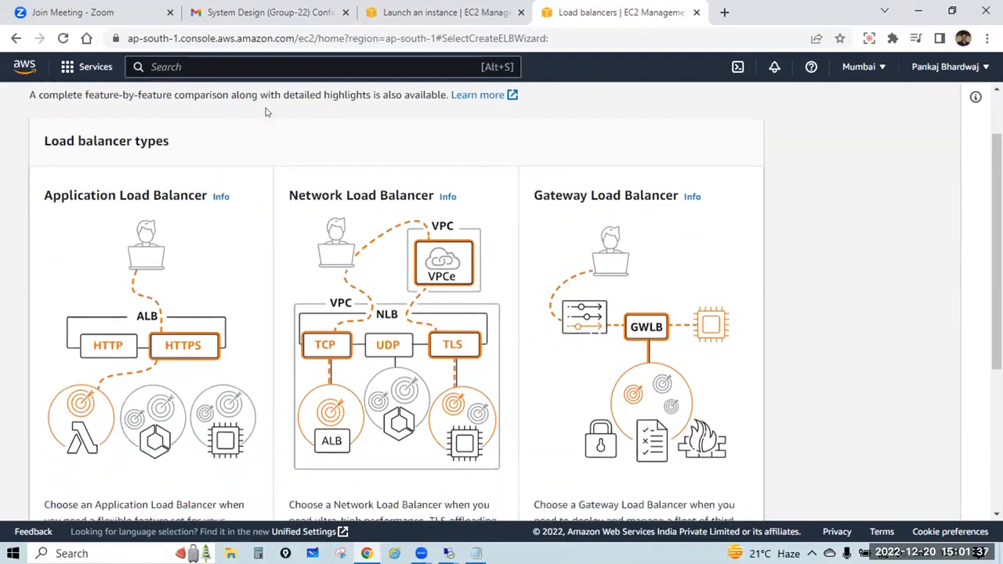
scroll(266, 112, down, 3)
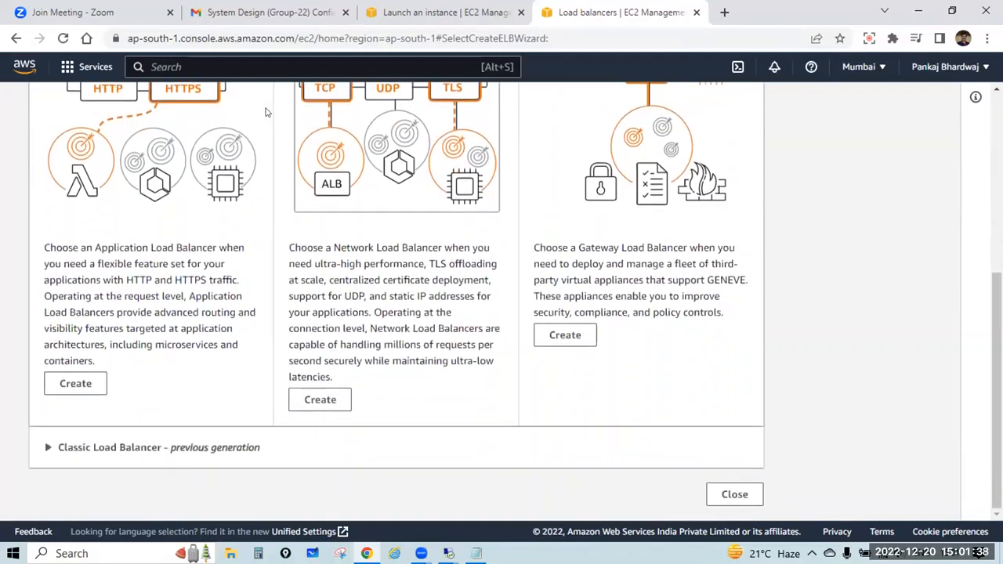
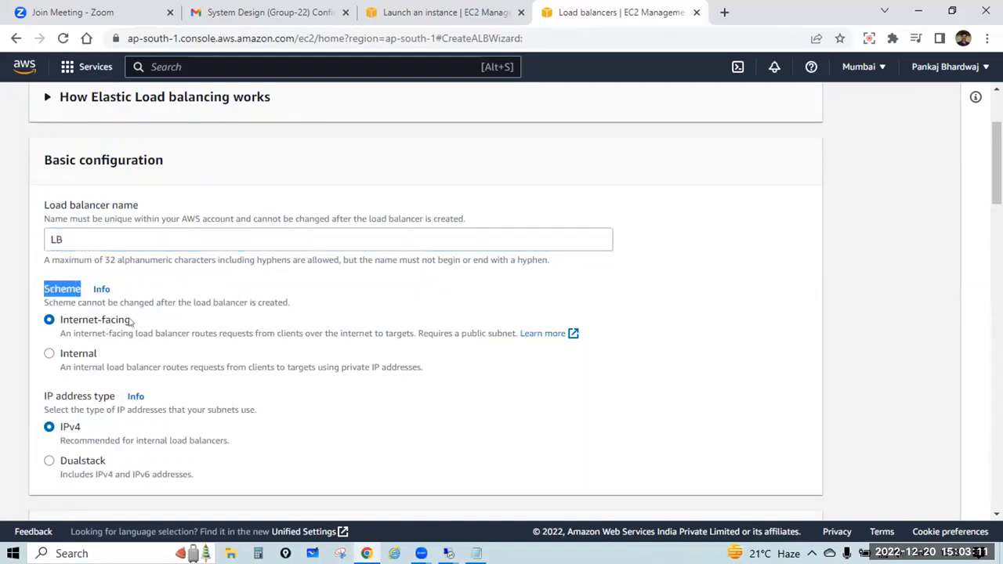
Examine the Internet-facing and Internal scheme descriptions, including the public subnet requirement and use of private IP addresses
drag(130, 320, 61, 320)
drag(109, 353, 50, 353)
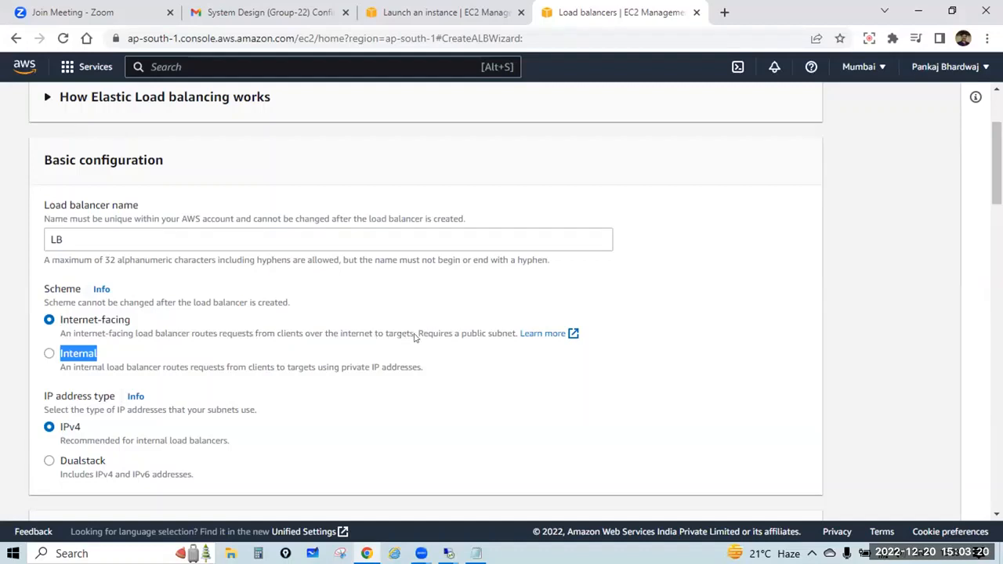
drag(415, 337, 379, 336)
drag(313, 336, 360, 338)
drag(276, 336, 297, 337)
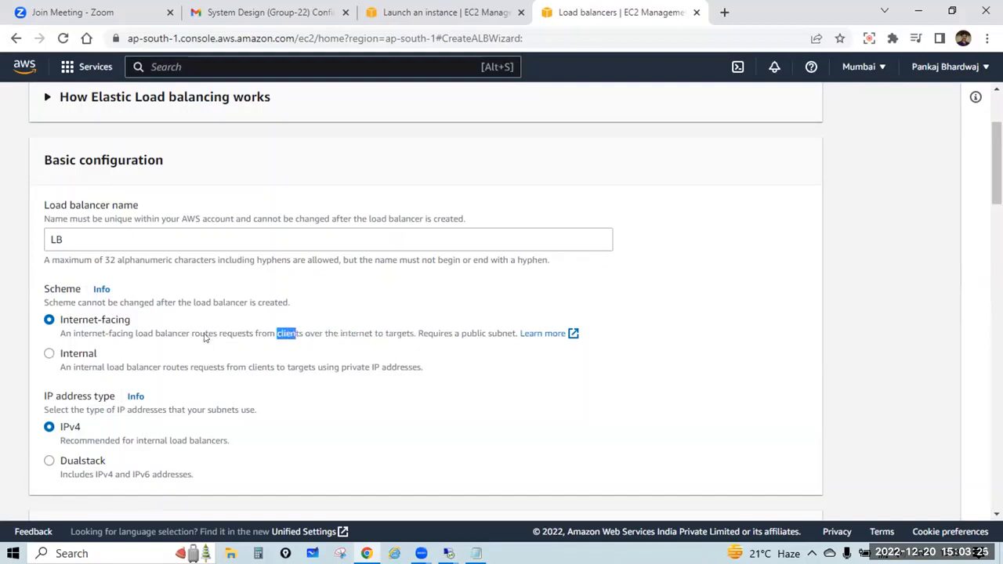
drag(206, 337, 256, 337)
drag(384, 336, 416, 335)
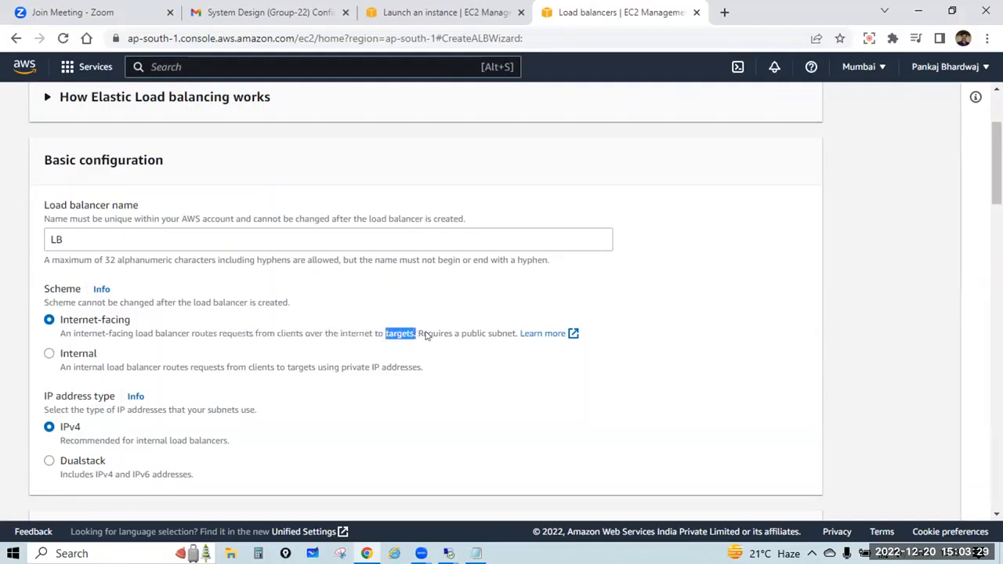
drag(420, 335, 513, 337)
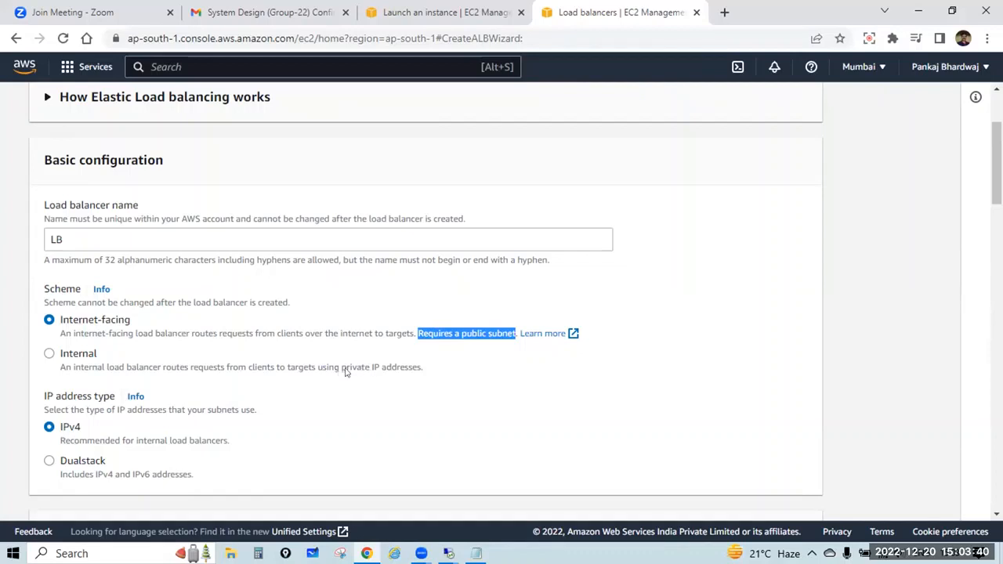
drag(345, 368, 436, 372)
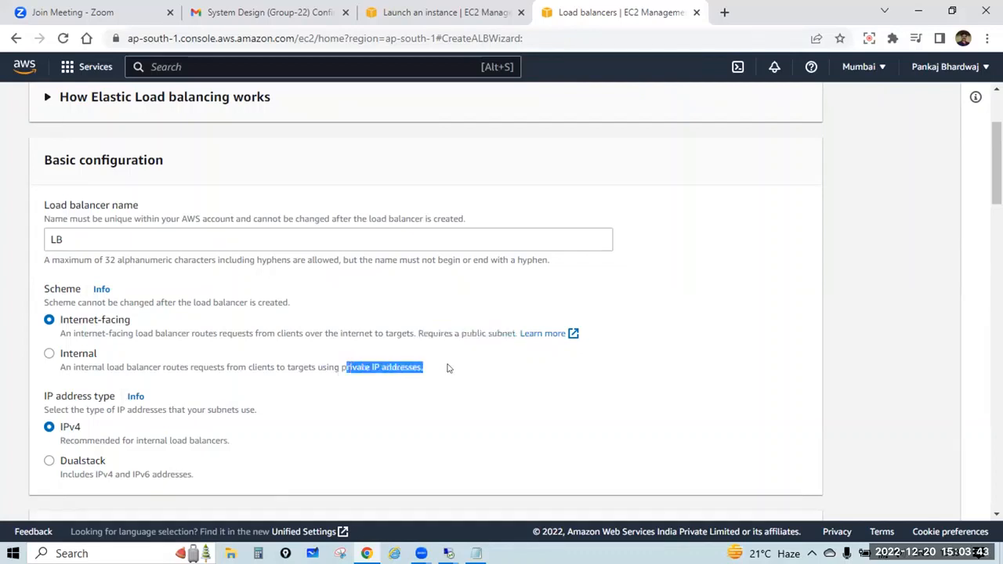
click(447, 370)
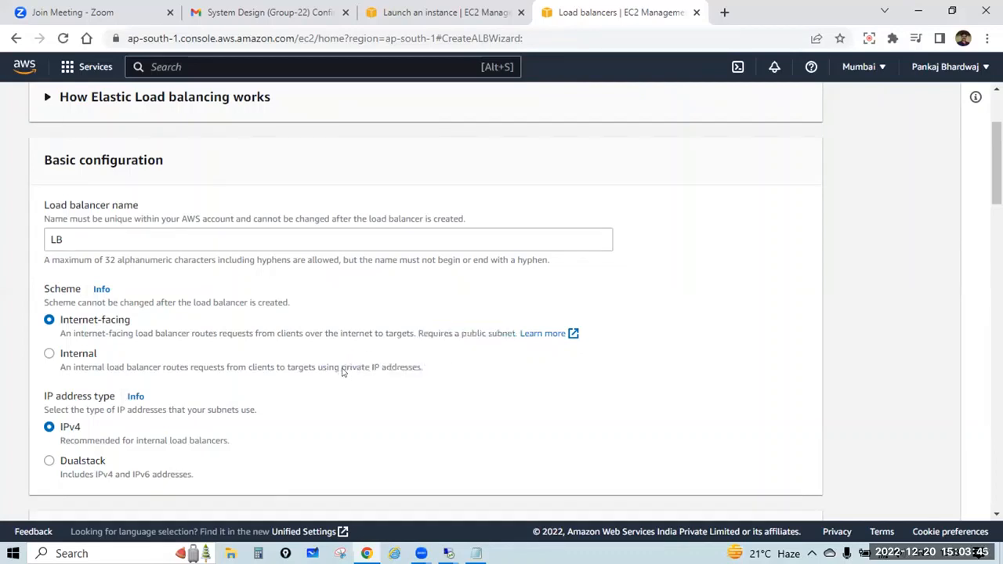
drag(343, 371, 422, 368)
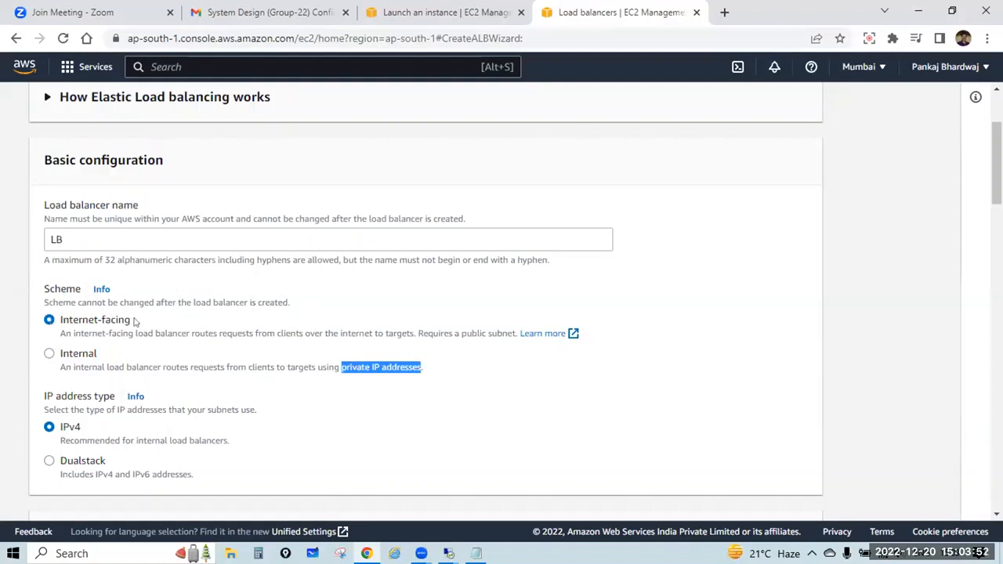
click(219, 337)
Try the Dualstack IP address type for the load balancer, then return the selection to IPv4
scroll(219, 337, down, 2)
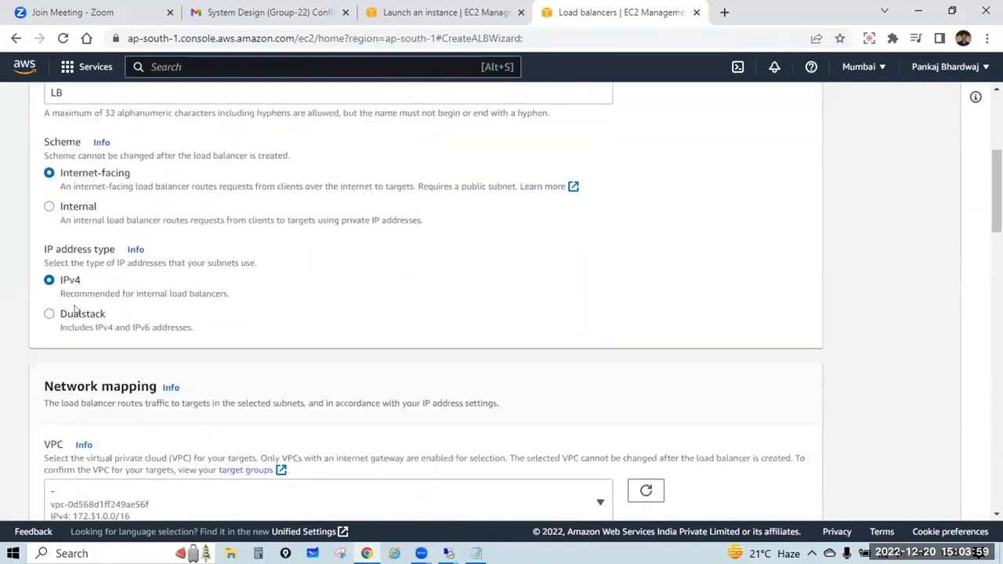
click(56, 331)
drag(227, 298, 194, 331)
click(69, 333)
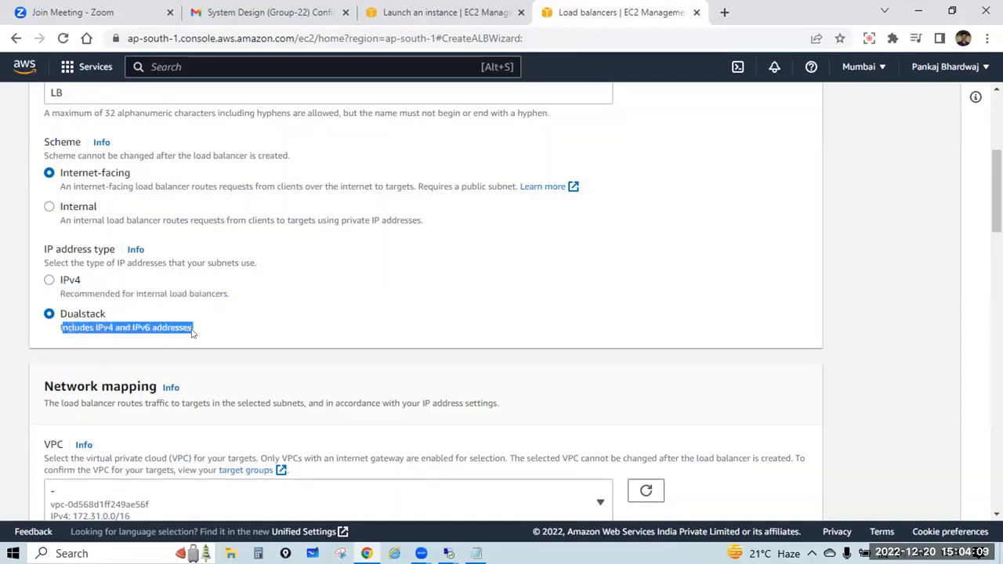
click(48, 284)
click(230, 328)
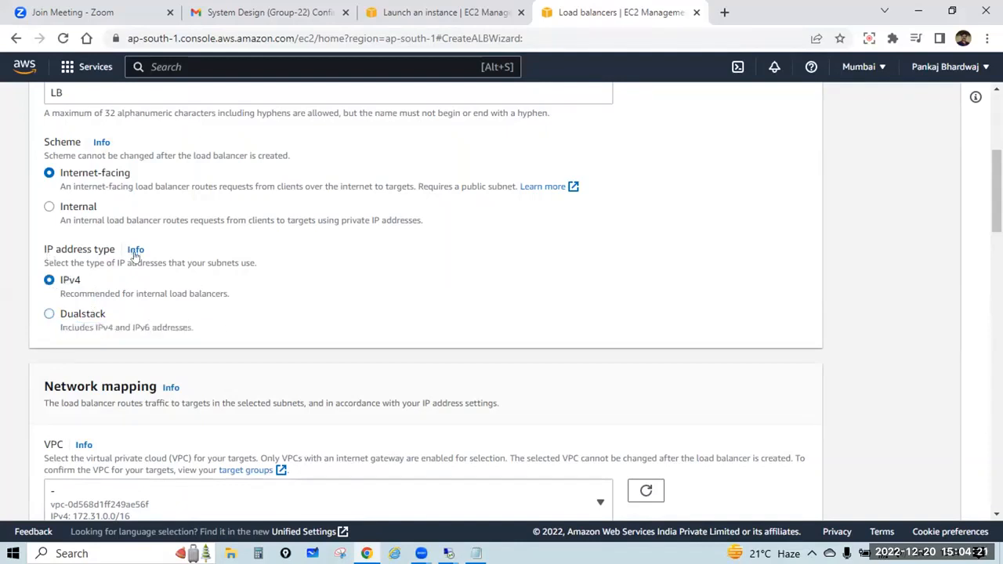
Choose the VPC vpc-0d568d1ff249ae56f (172.31.0.0/16) in the load balancer's network mapping
scroll(232, 245, down, 2)
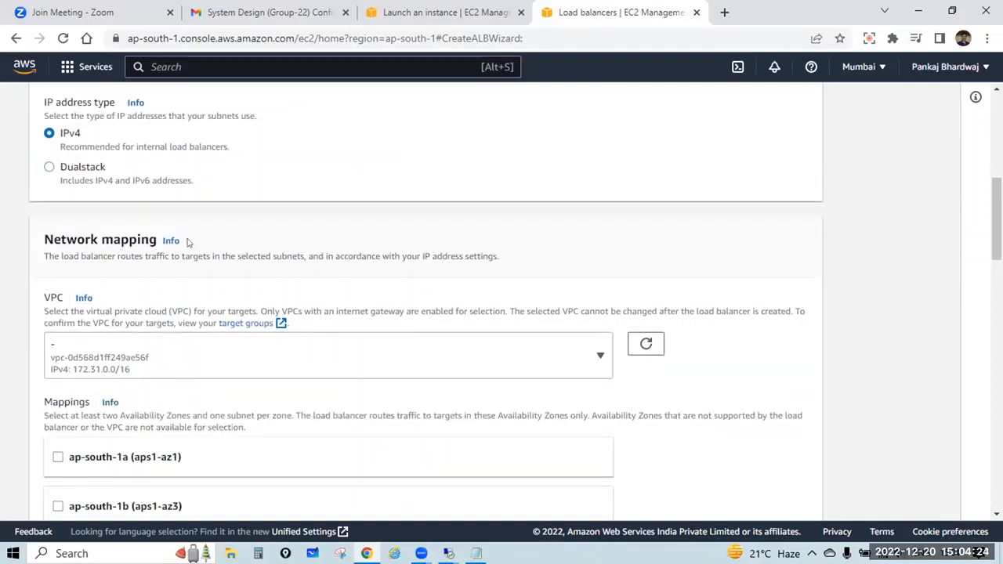
scroll(187, 242, down, 2)
scroll(187, 242, up, 1)
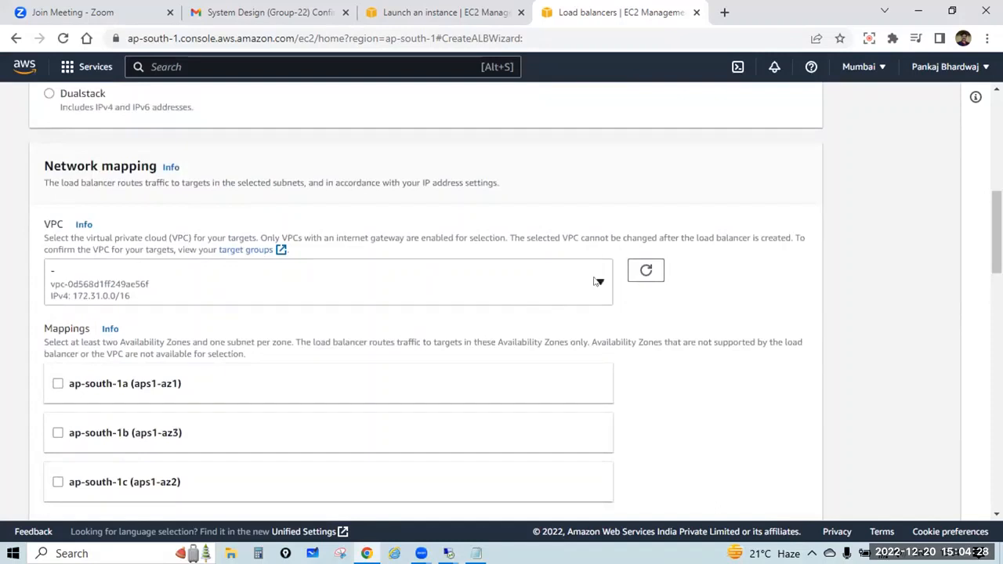
click(598, 281)
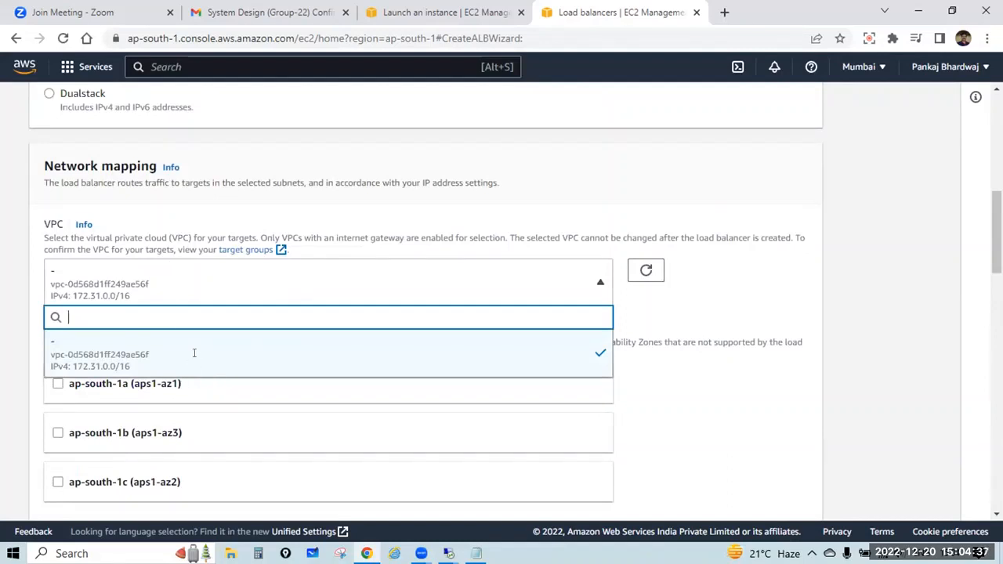
click(194, 353)
scroll(195, 359, down, 2)
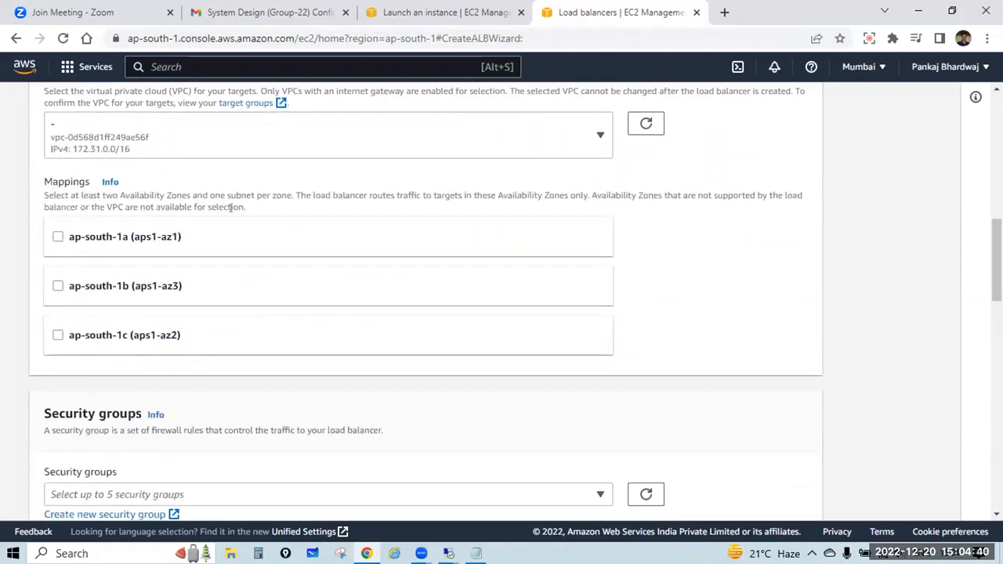
scroll(235, 205, up, 2)
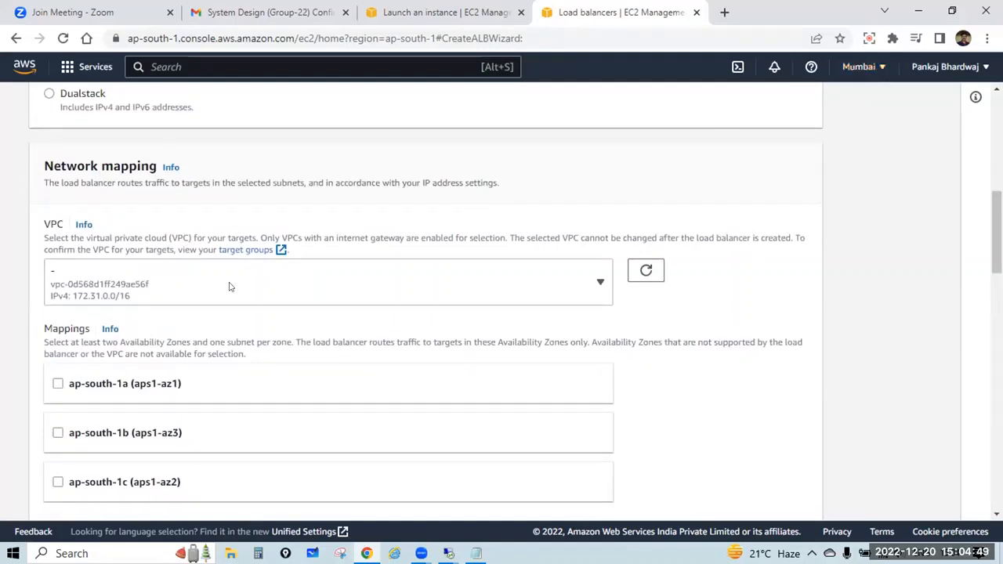
Map the load balancer to the availability zones ap-south-1a, ap-south-1b and ap-south-1c, and check their IPv4 settings
scroll(155, 337, down, 1)
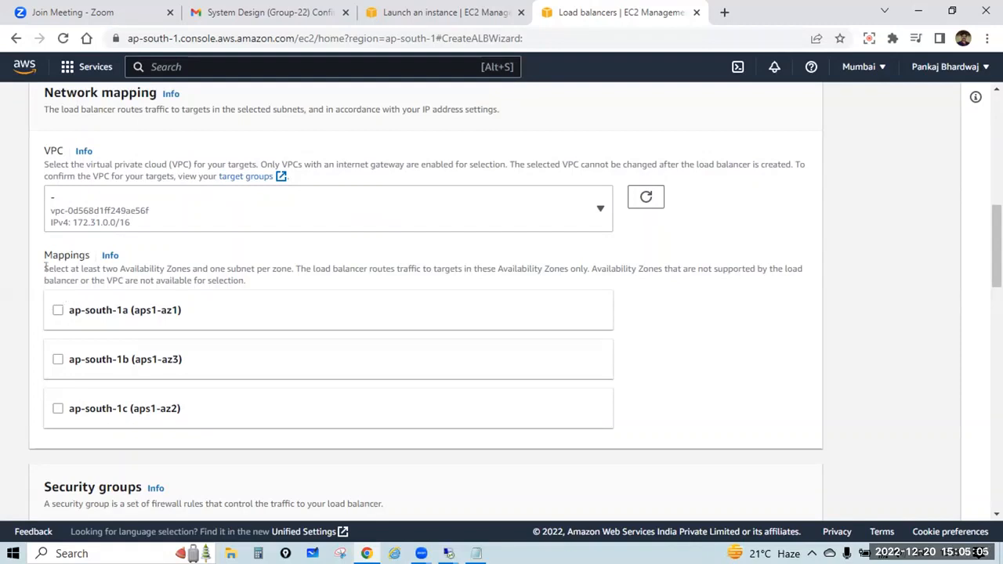
click(58, 309)
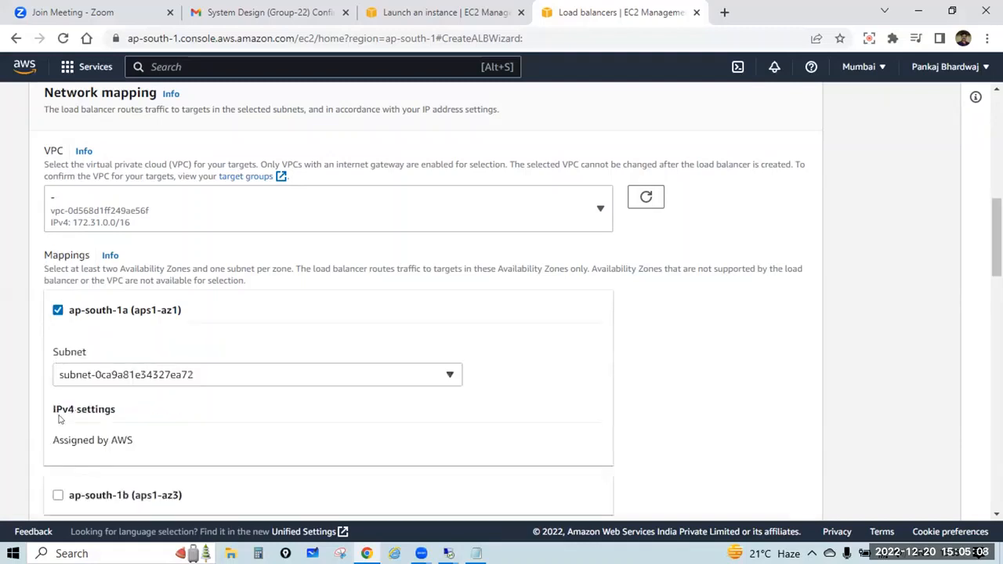
scroll(99, 359, down, 2)
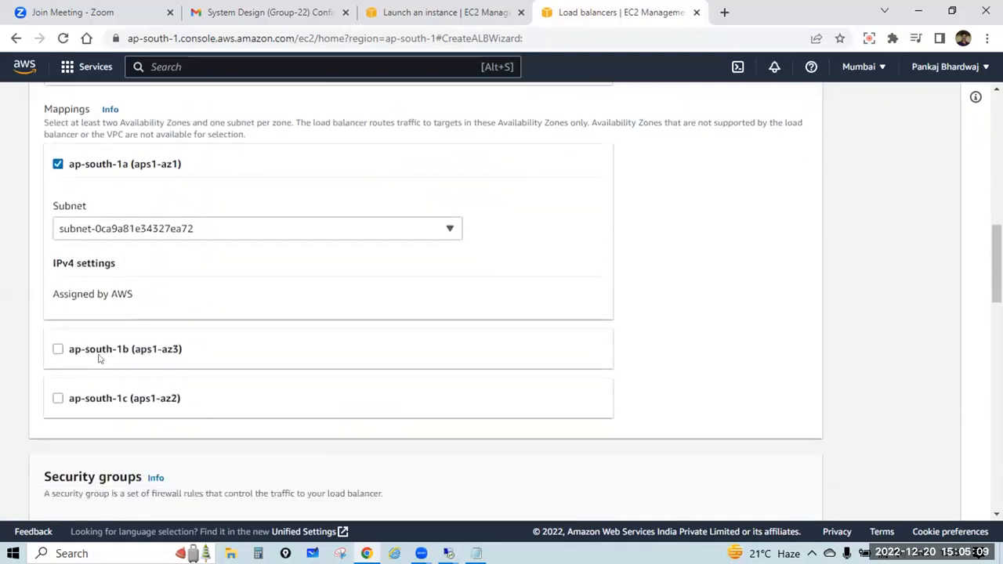
click(58, 348)
scroll(56, 348, down, 3)
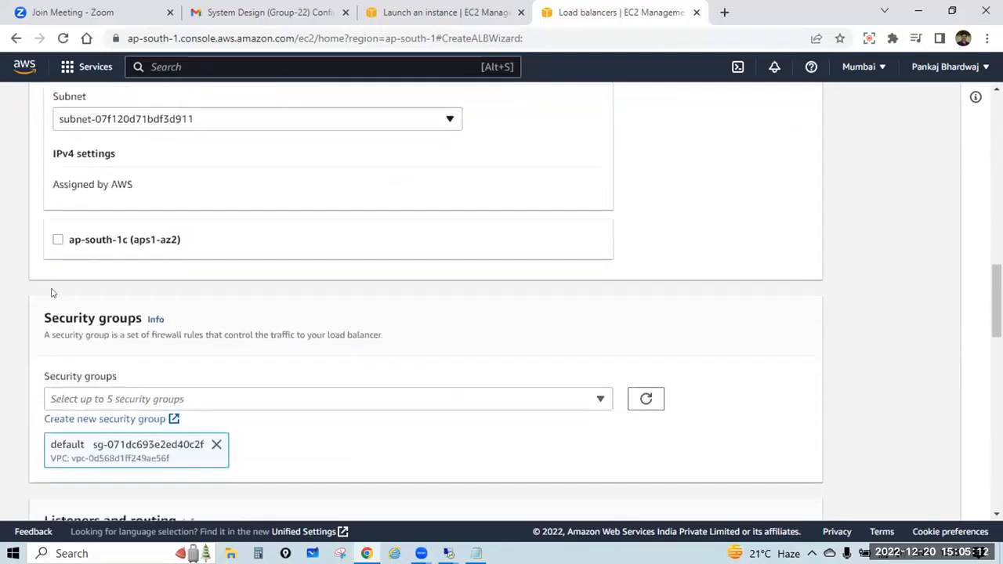
click(58, 241)
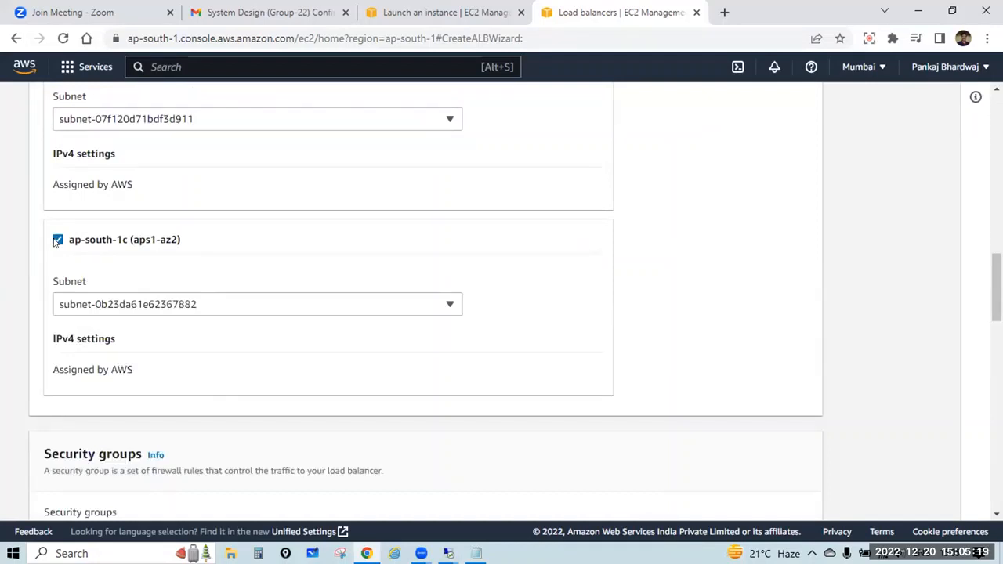
scroll(55, 242, down, 1)
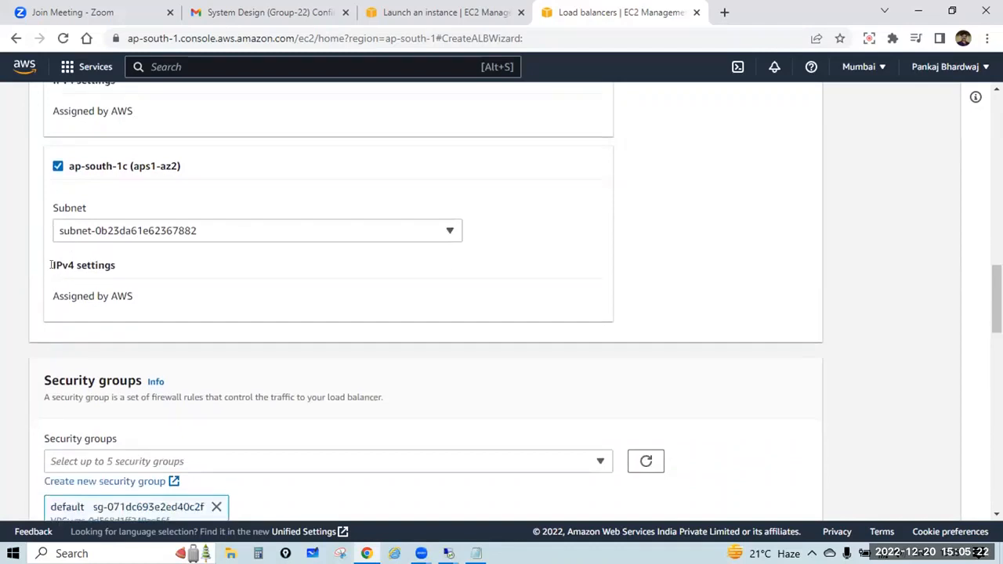
drag(51, 265, 113, 266)
scroll(108, 290, up, 1)
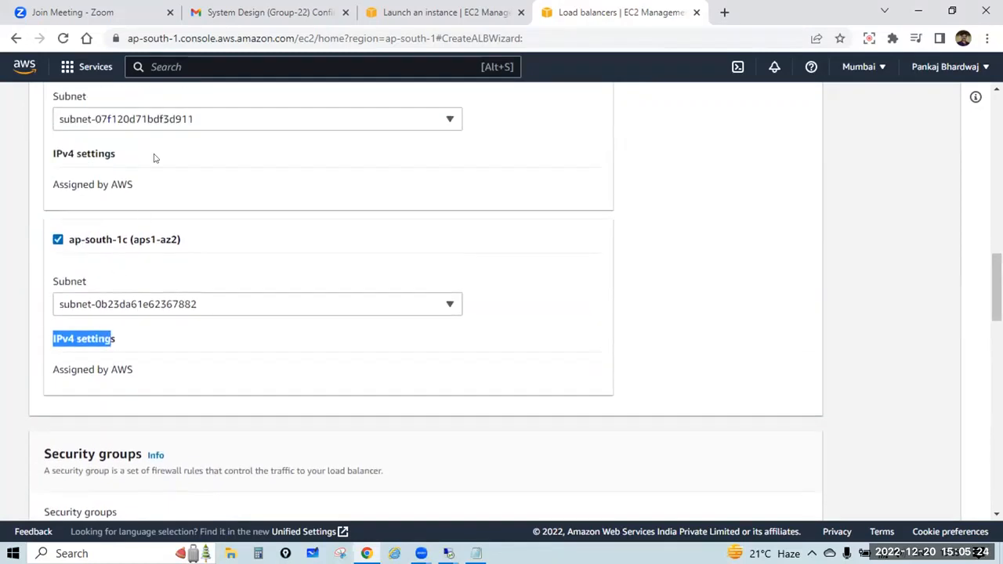
drag(52, 183, 134, 190)
Add the security groups launch-wizard-6, launch-wizard-7 and launch-wizard-4 to the load balancer
scroll(135, 192, down, 4)
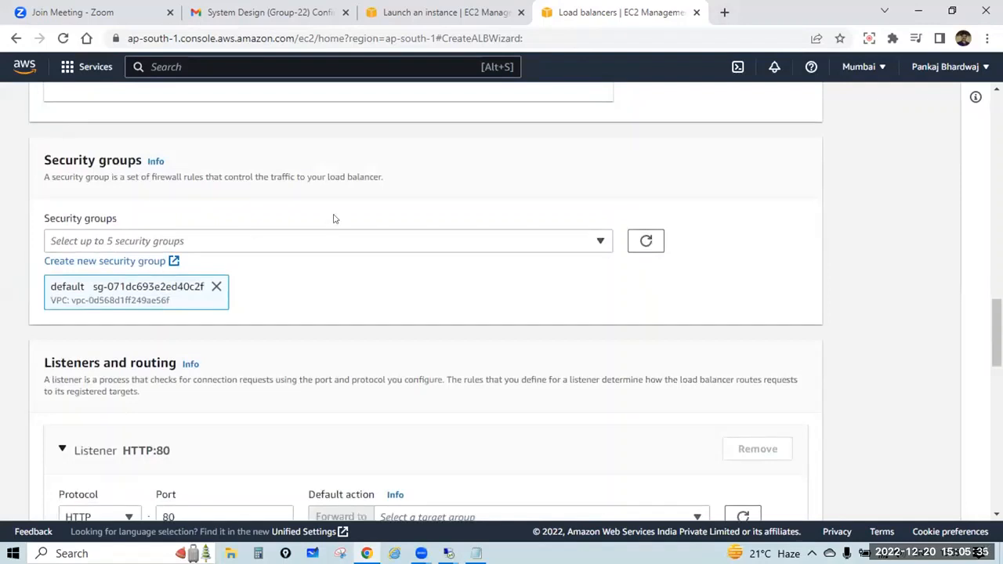
click(599, 243)
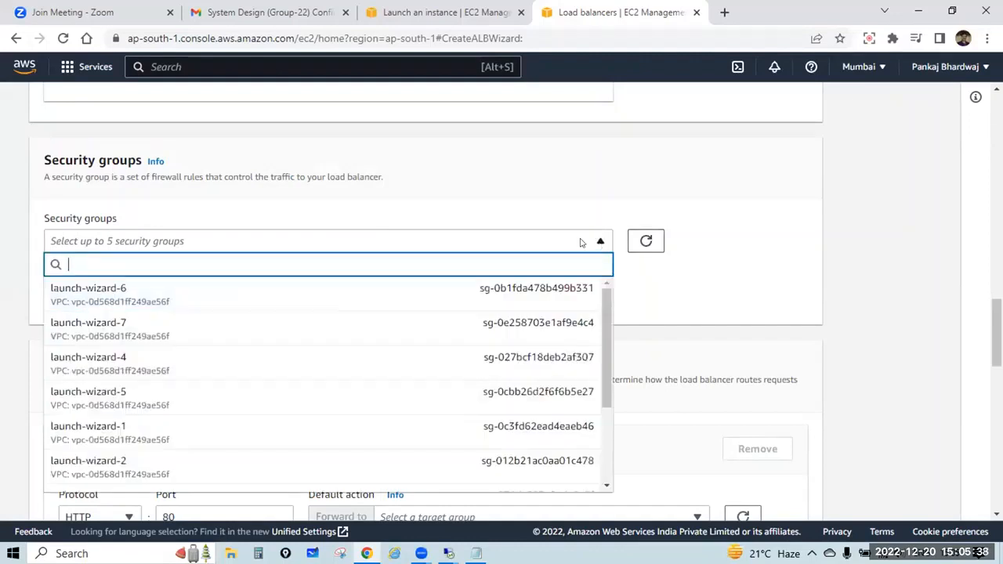
click(160, 300)
click(329, 242)
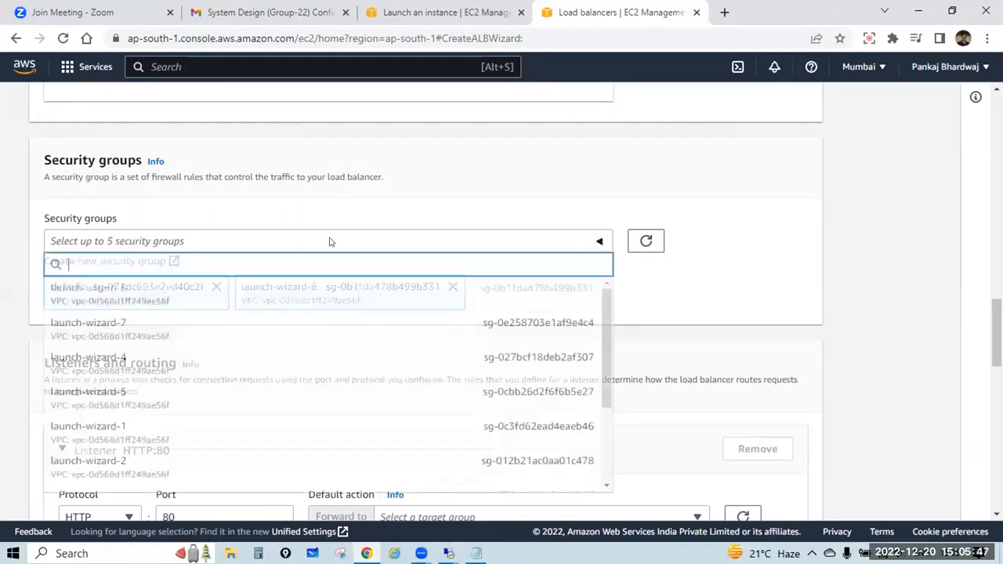
click(179, 336)
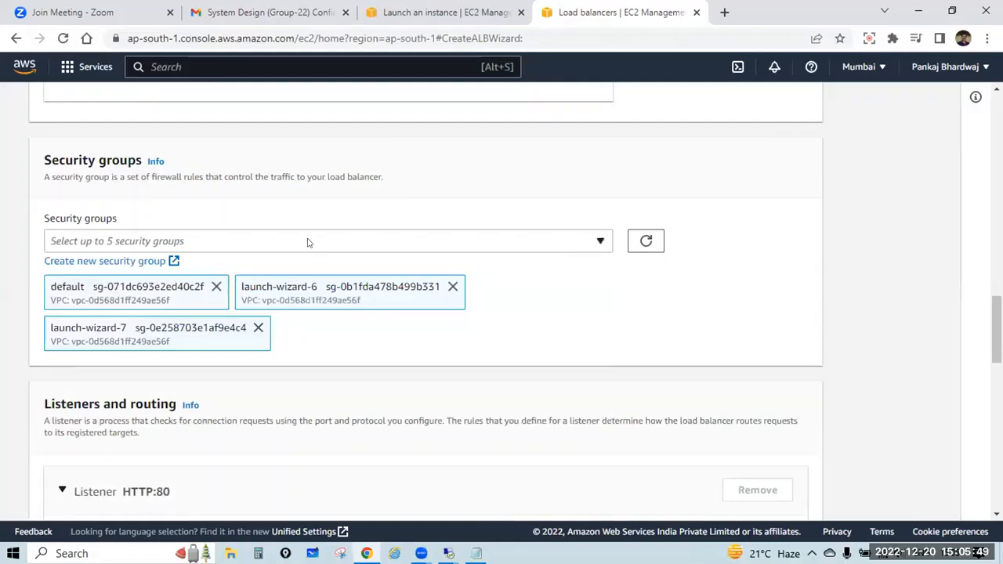
click(307, 243)
click(185, 364)
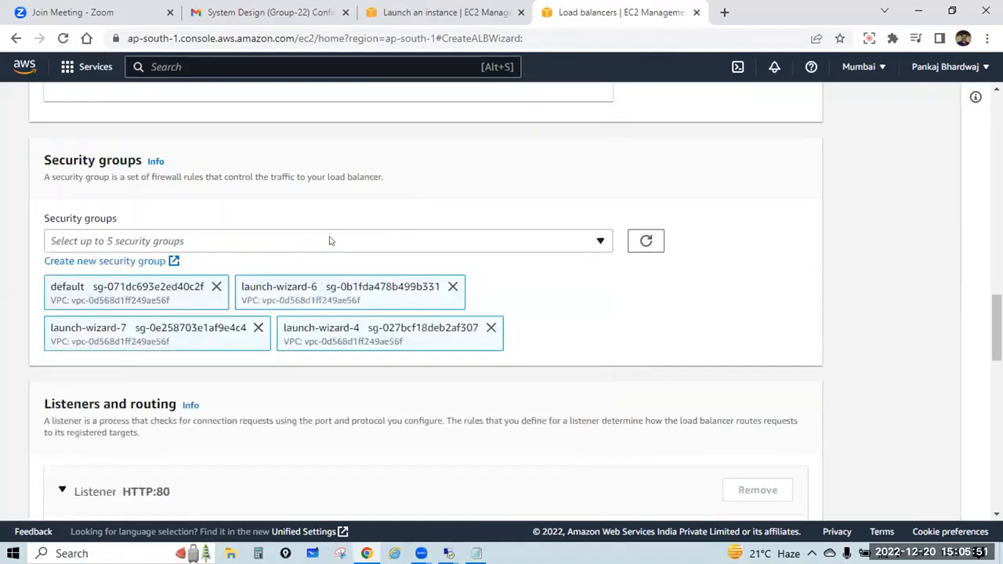
Add the security group launch-wizard-5 to the load balancer
click(330, 241)
click(193, 406)
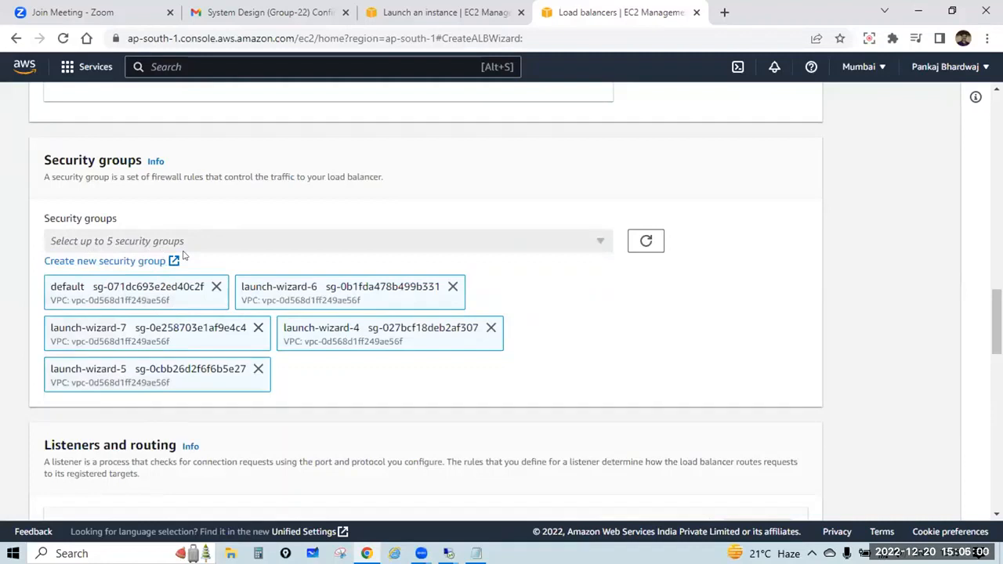
Check the target groups available to the HTTP:80 listener's default action and start creating a new target group
scroll(184, 256, down, 3)
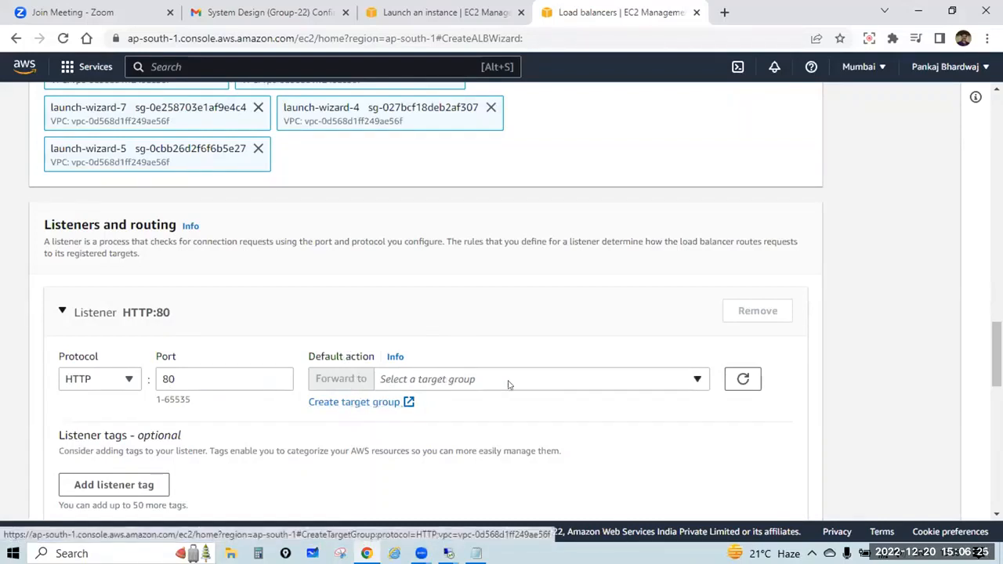
click(698, 381)
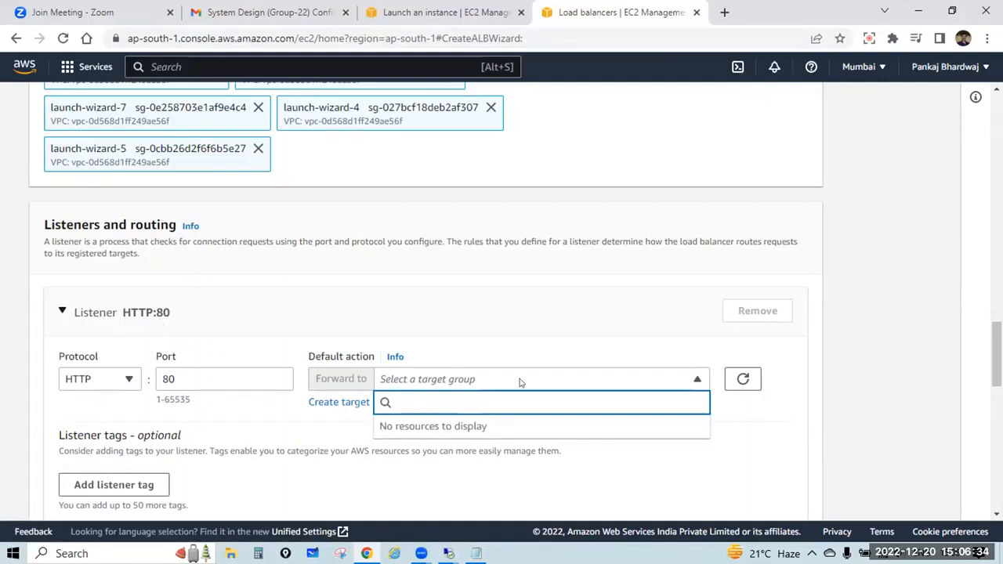
click(350, 406)
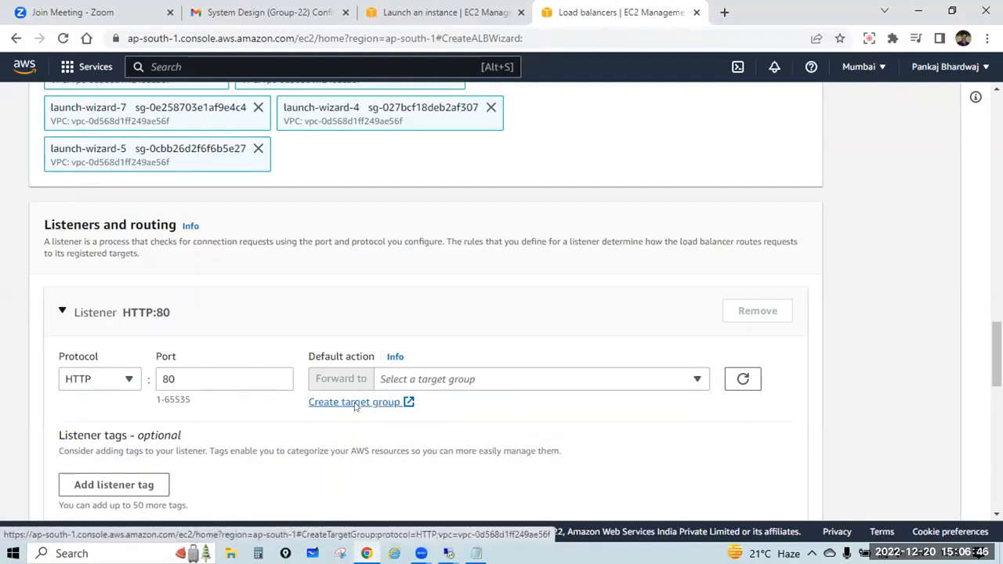
click(353, 402)
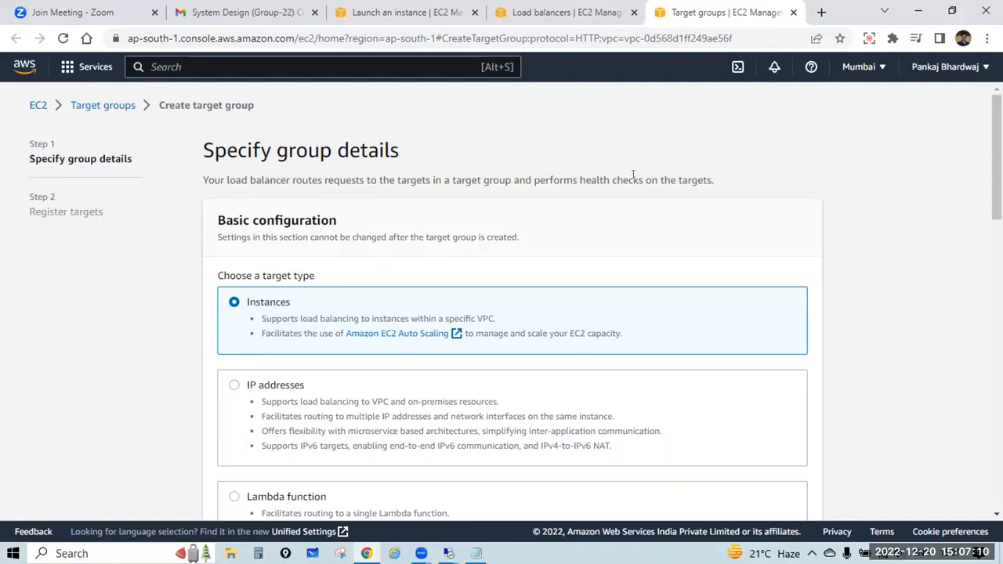
Compare the target types offered for the target group, trying IP addresses and returning the selection to Instances
scroll(633, 174, down, 2)
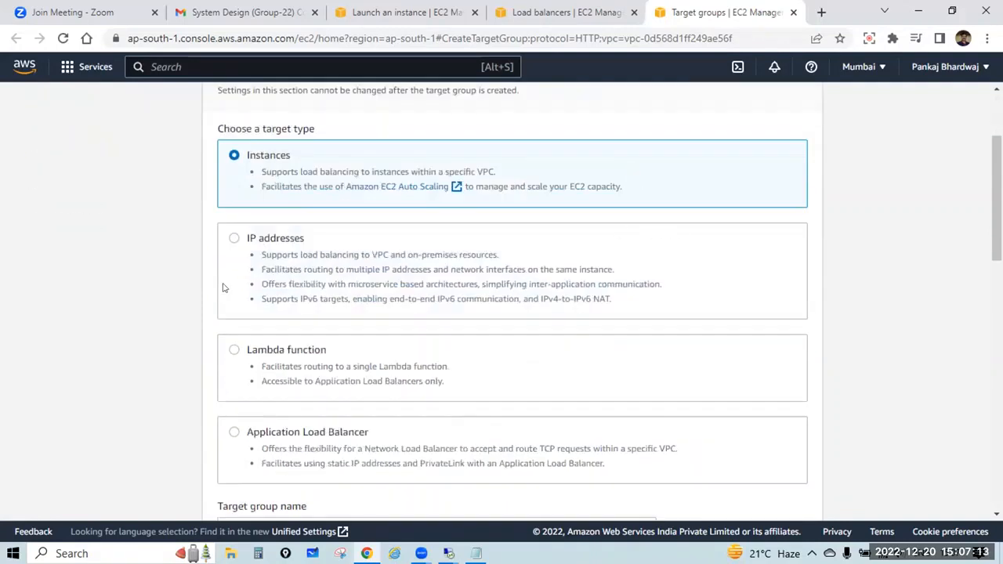
scroll(283, 243, down, 2)
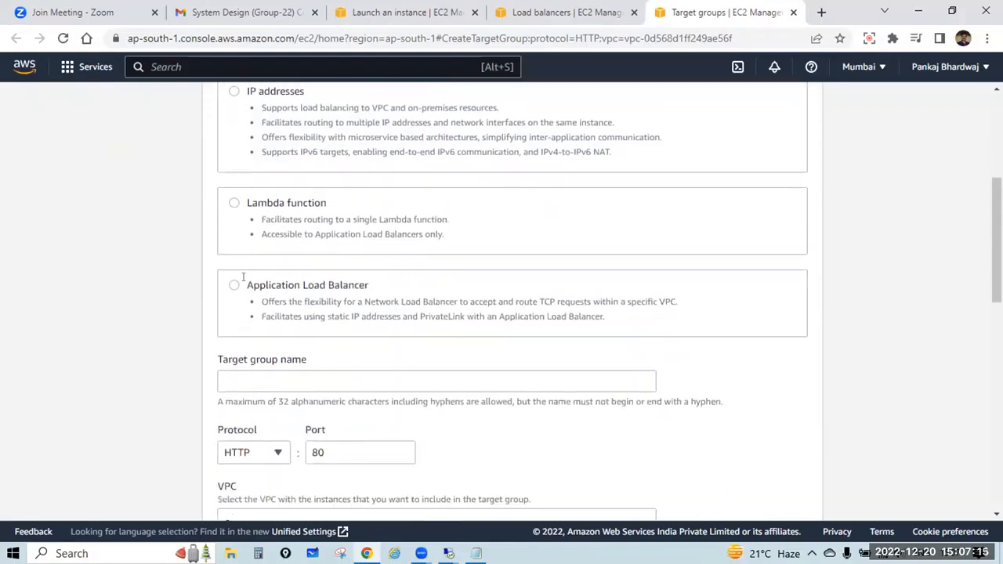
scroll(419, 291, up, 2)
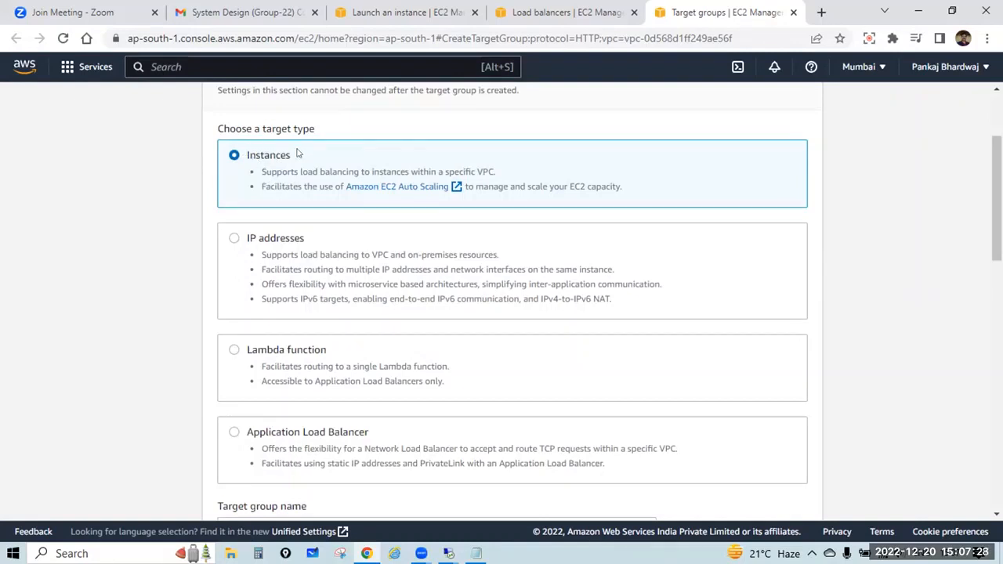
drag(243, 238, 408, 255)
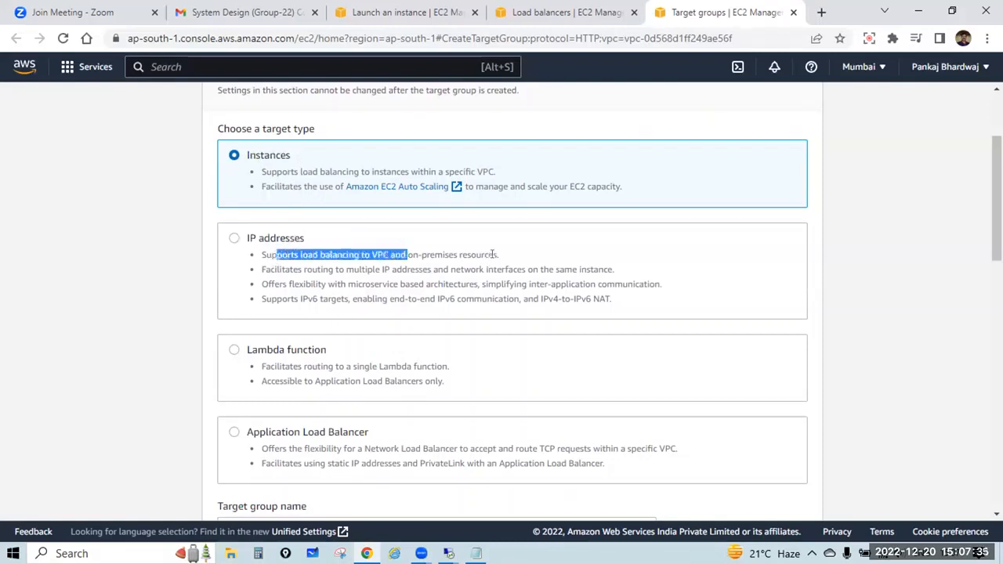
drag(498, 255, 361, 254)
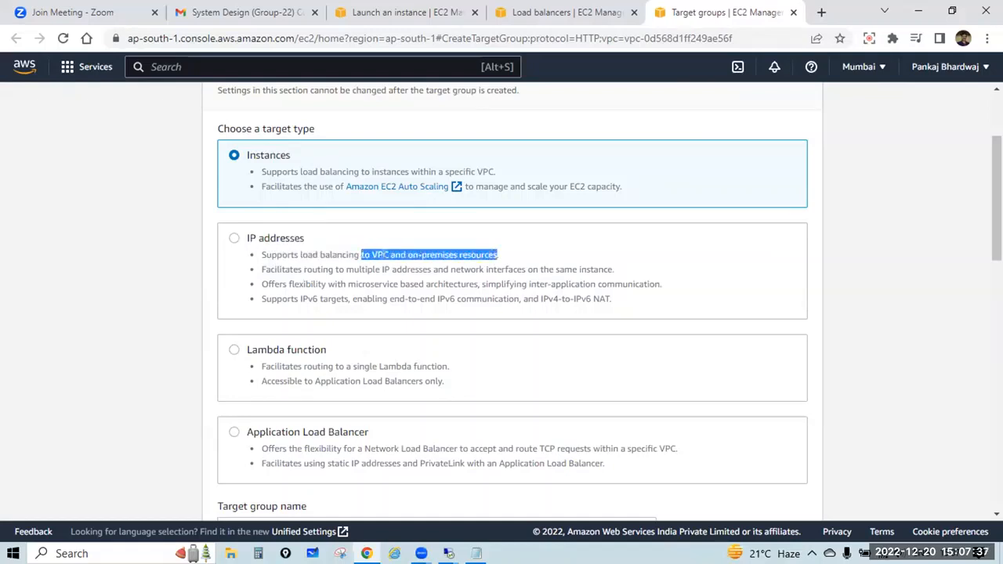
click(541, 228)
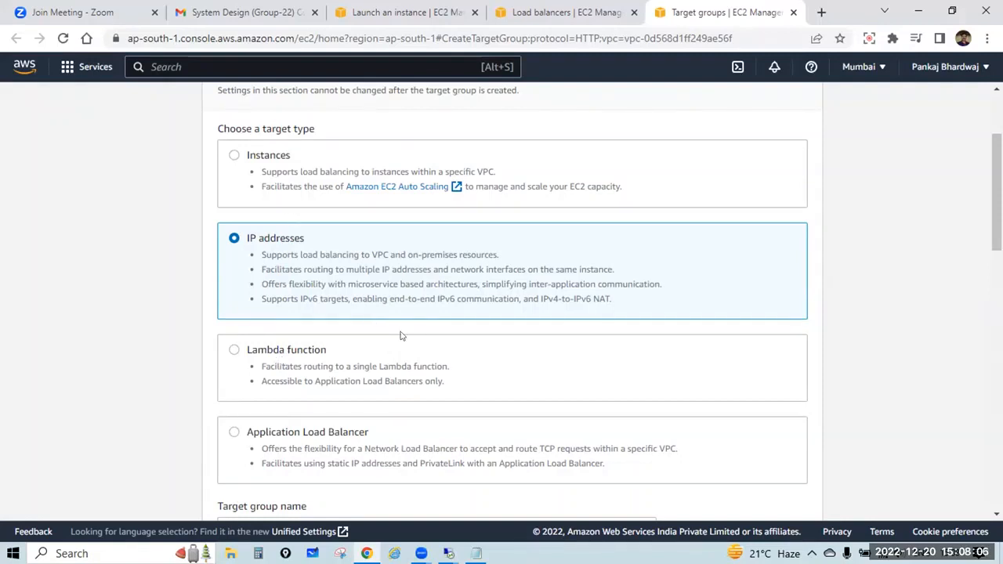
scroll(401, 335, down, 1)
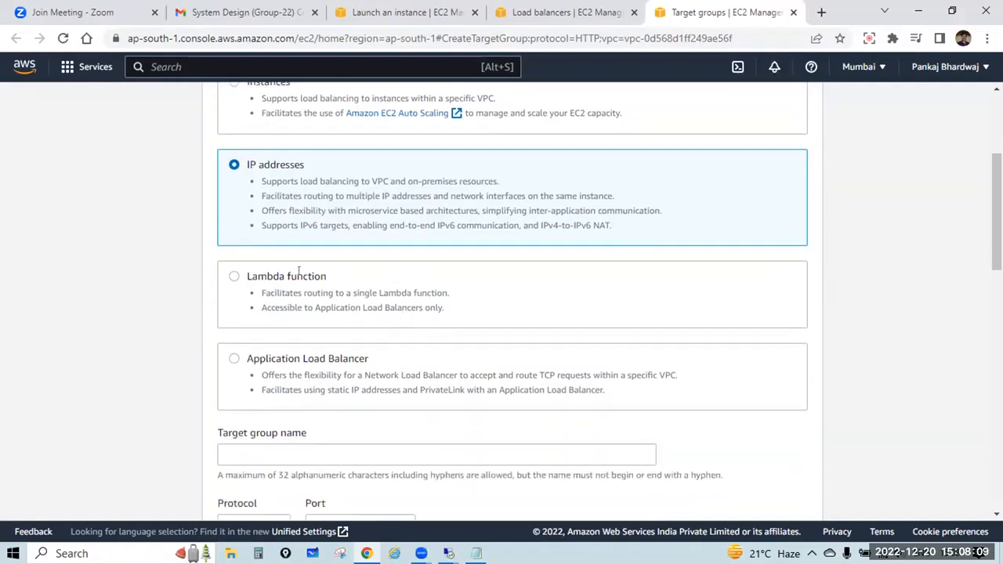
scroll(298, 270, down, 1)
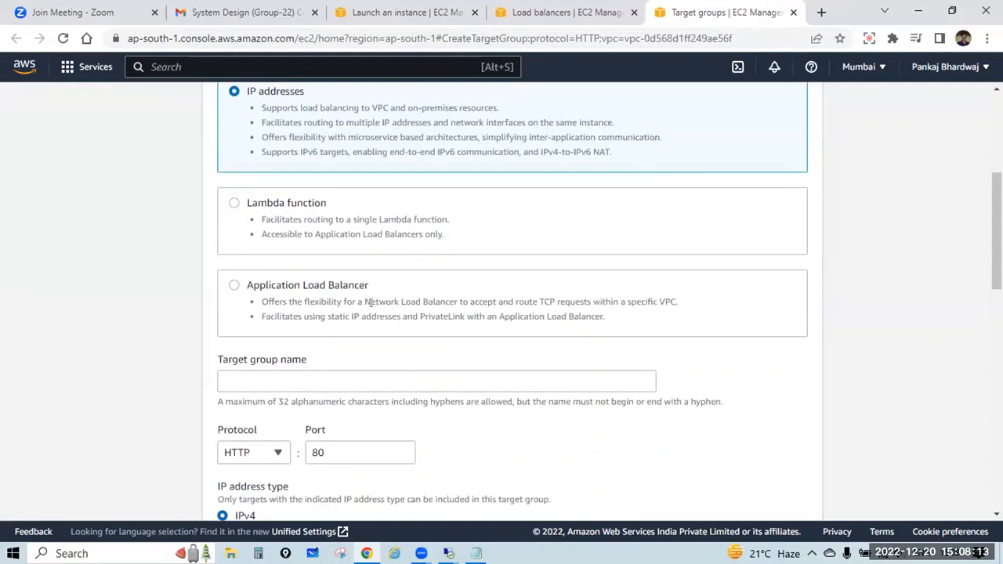
drag(361, 302, 463, 302)
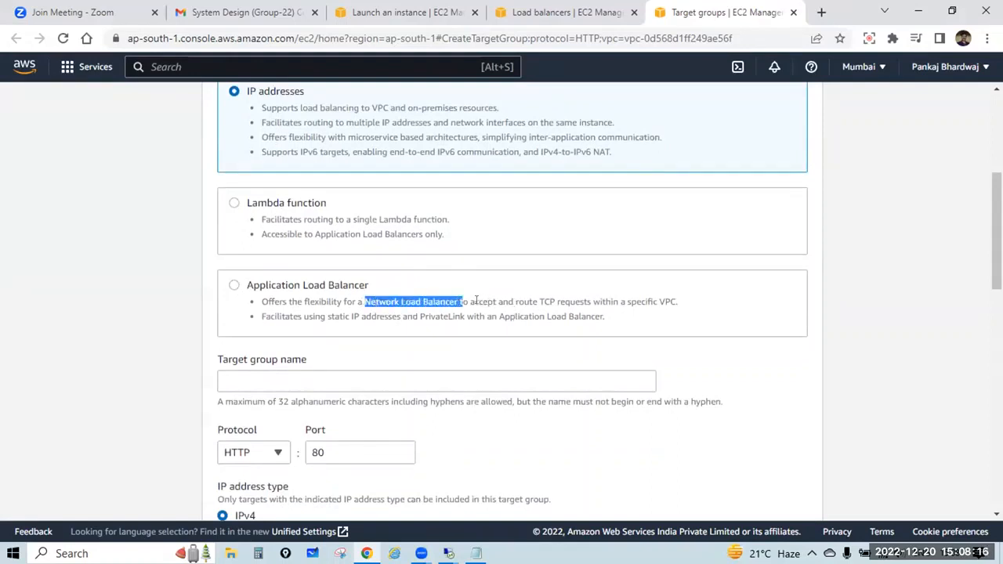
drag(478, 302, 557, 302)
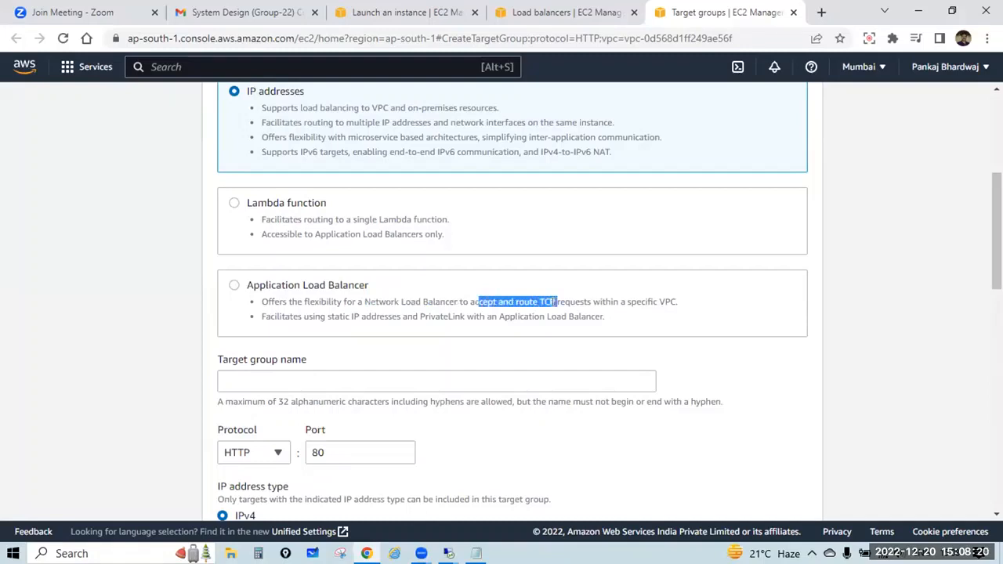
scroll(552, 301, up, 2)
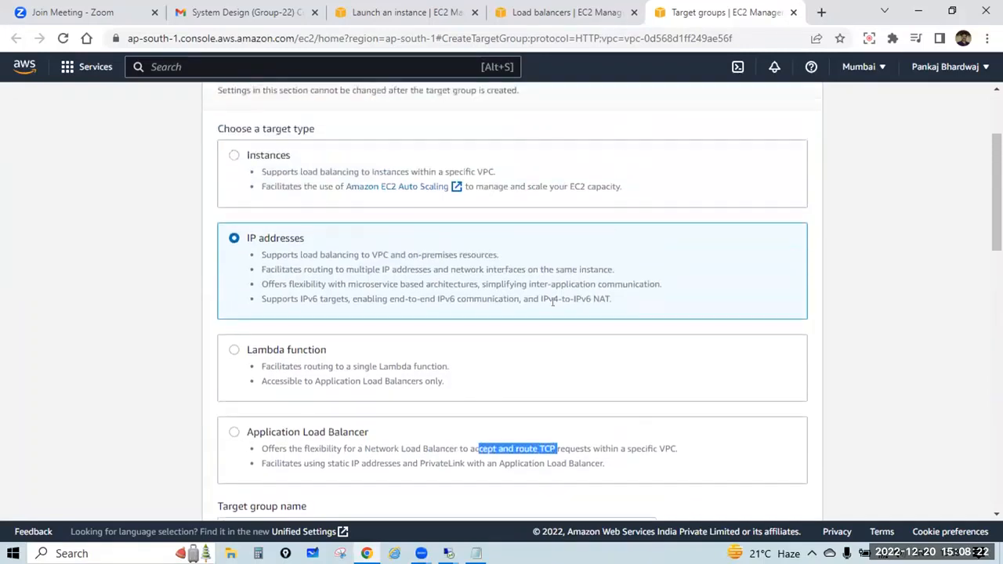
click(234, 155)
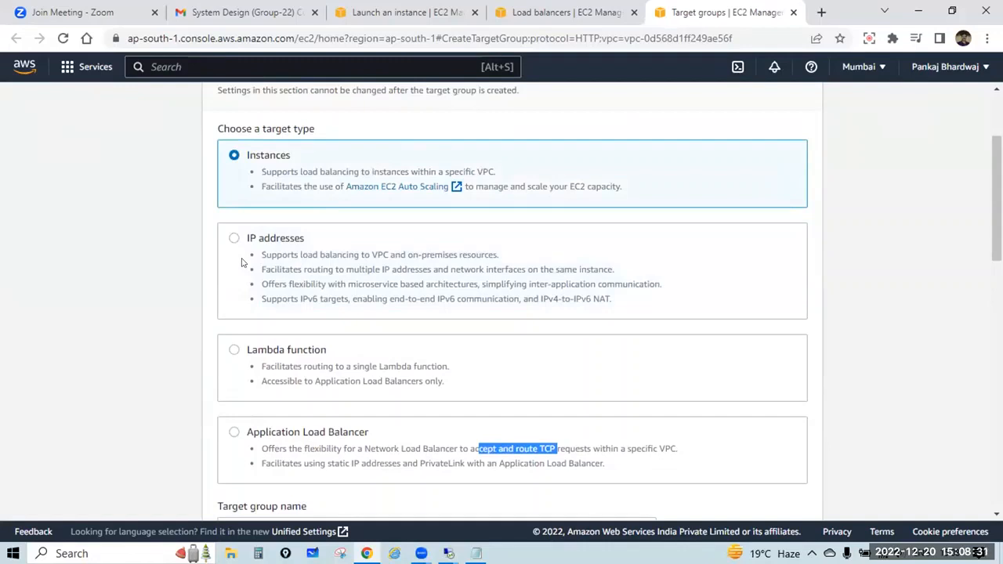
Name the target group TGforLB
scroll(707, 363, down, 2)
scroll(707, 363, down, 1)
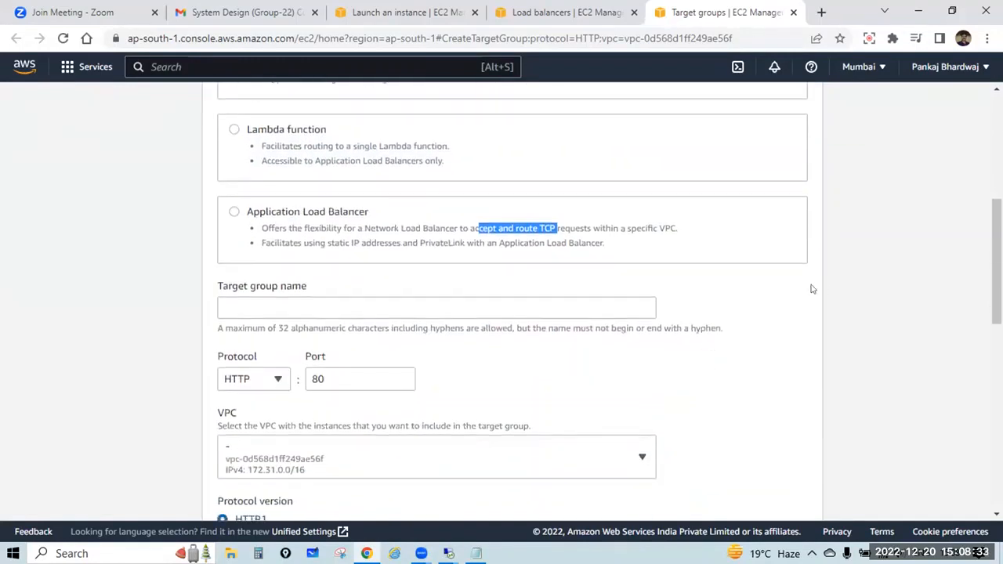
click(822, 287)
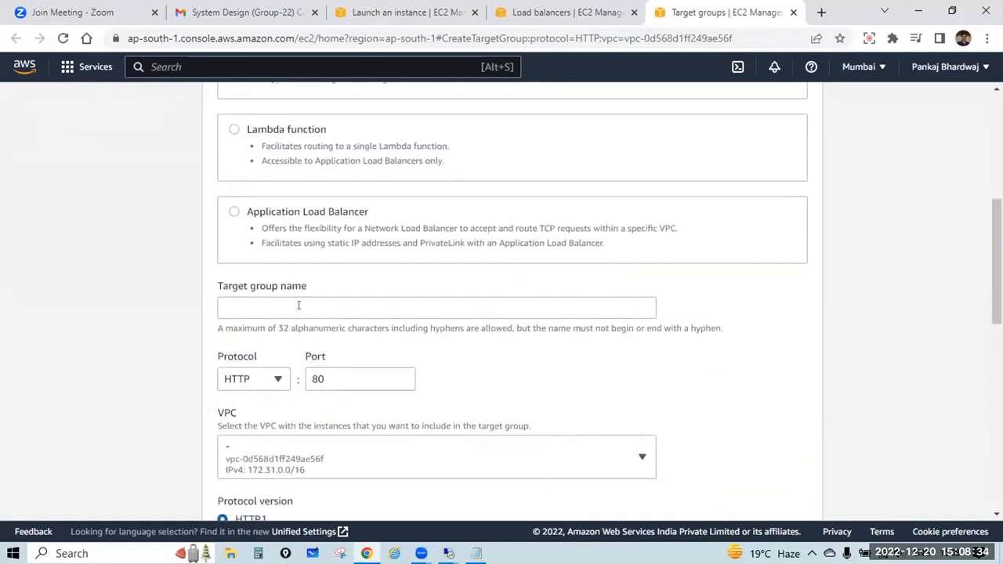
click(298, 305)
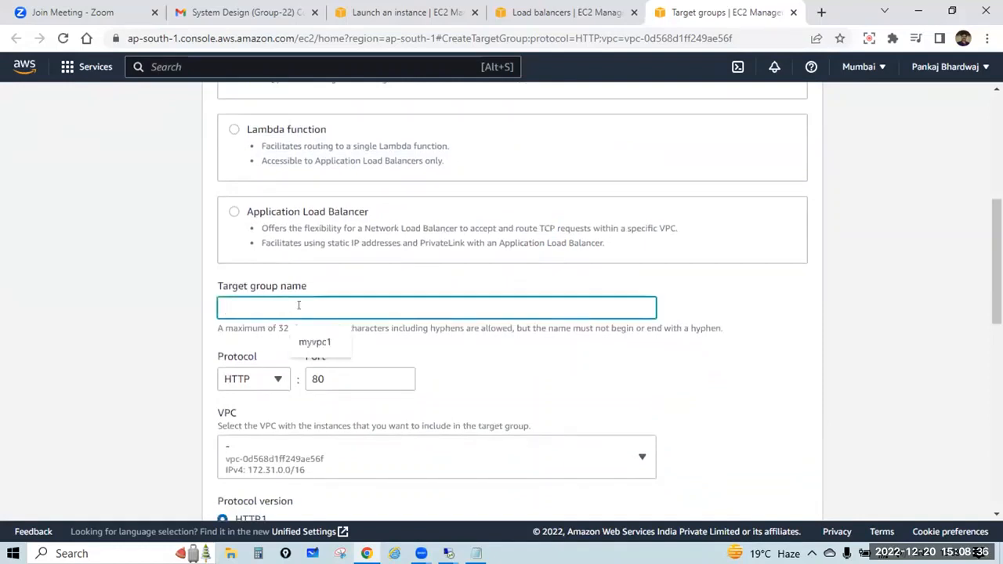
text(TG)
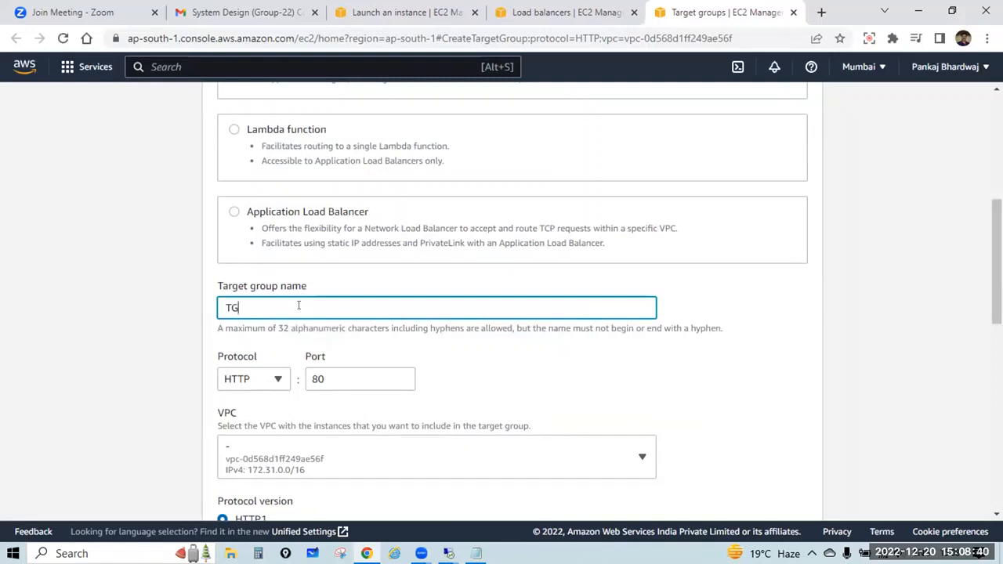
text(forLB)
Check the target group's protocol port and the VPC choices offered for its instances
scroll(345, 235, down, 2)
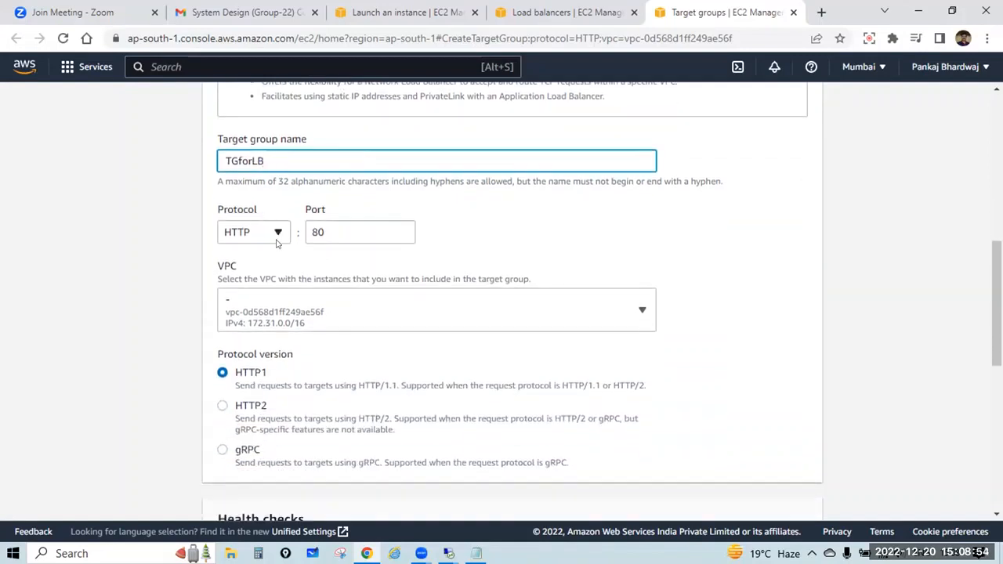
double_click(340, 228)
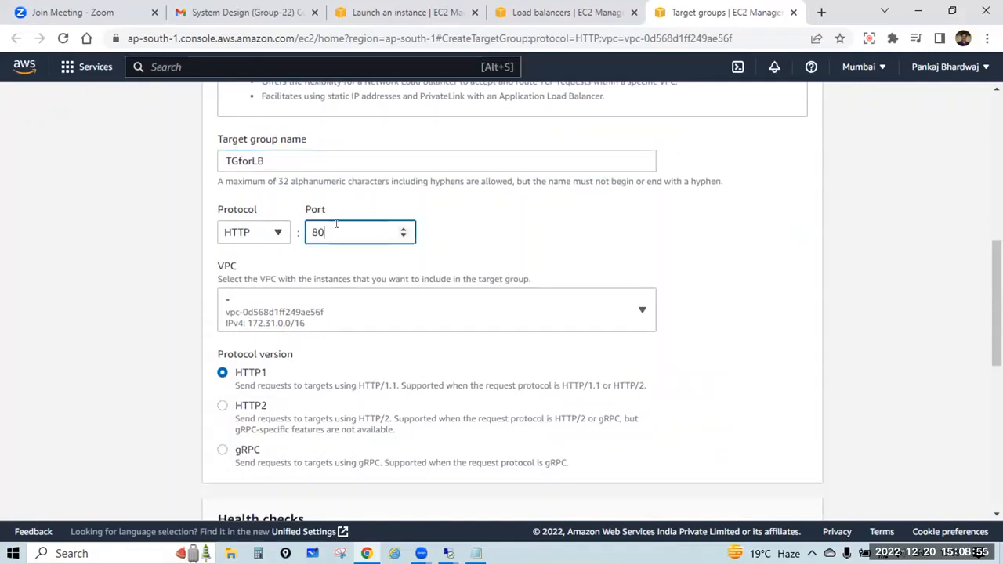
click(451, 232)
click(359, 323)
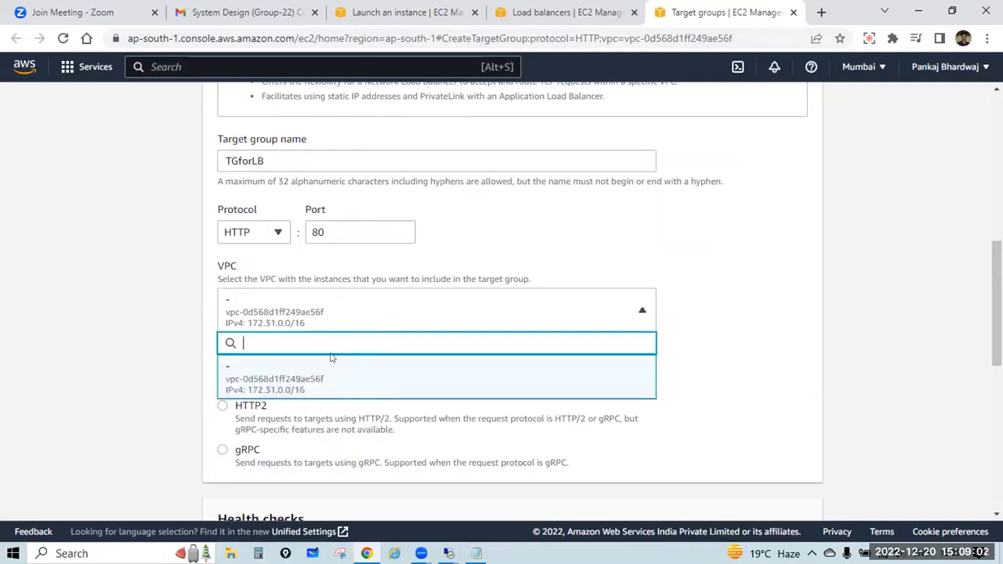
click(759, 293)
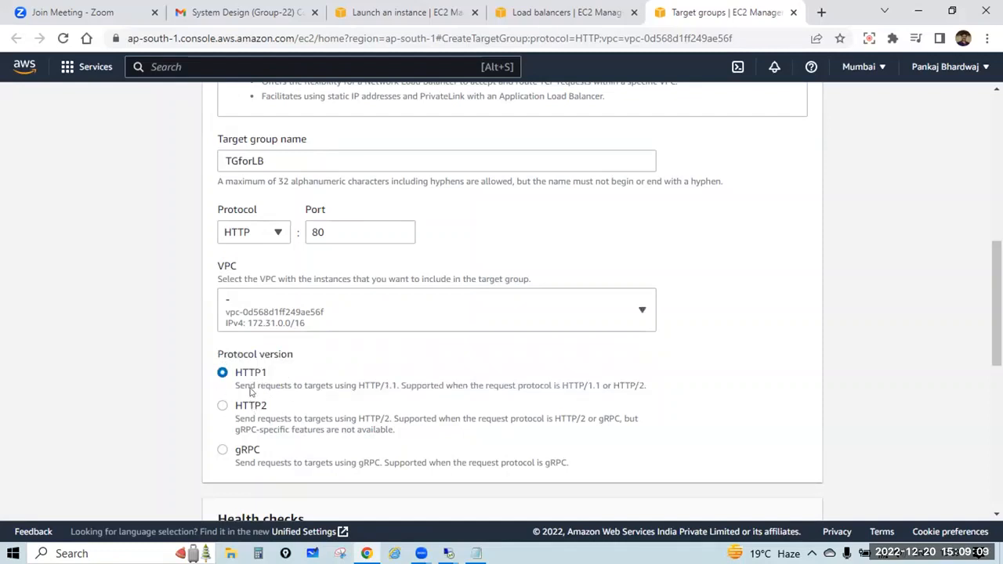
Review the health check protocol and path, keep HTTP and /, and continue to target registration
scroll(485, 381, down, 2)
scroll(485, 379, down, 2)
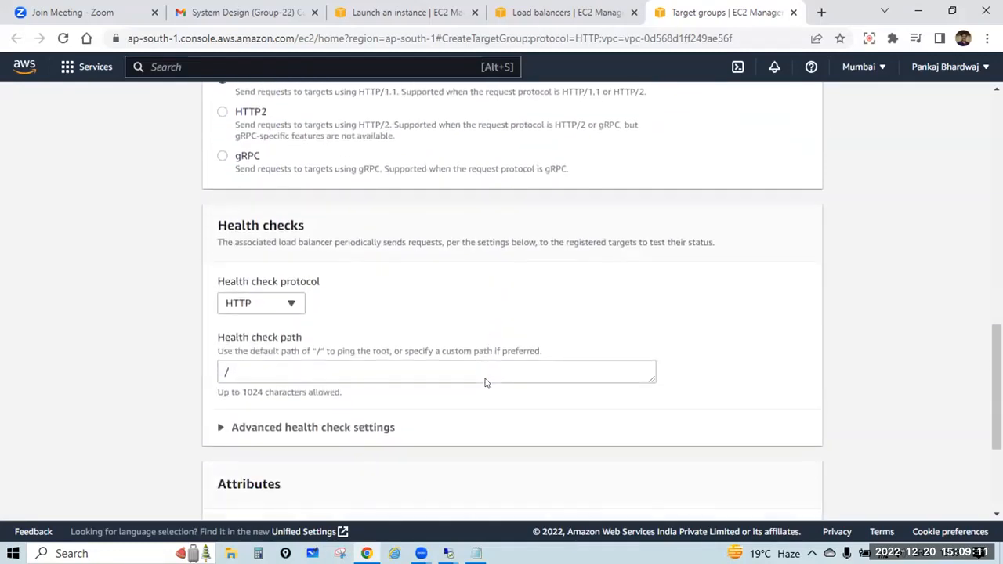
click(295, 304)
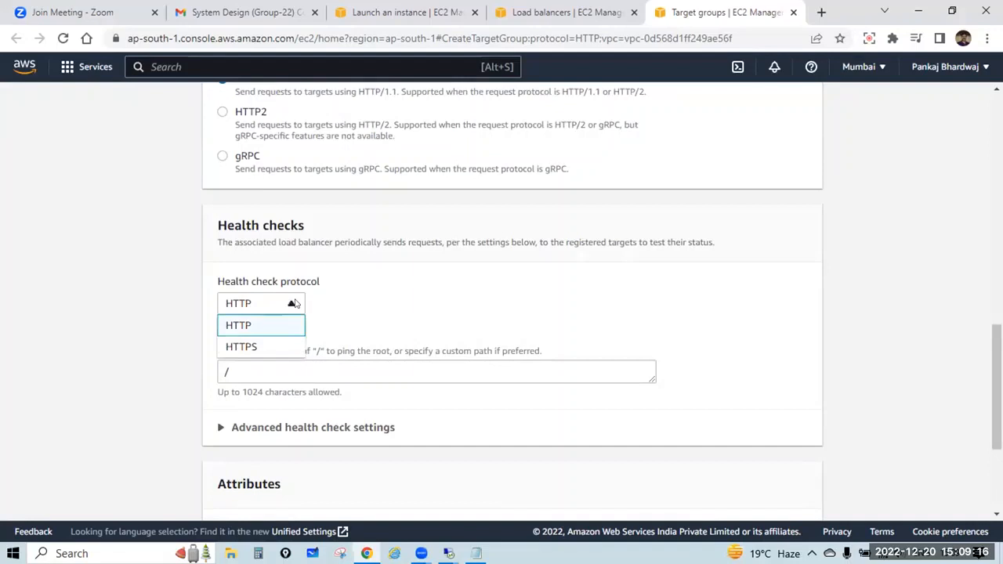
click(439, 280)
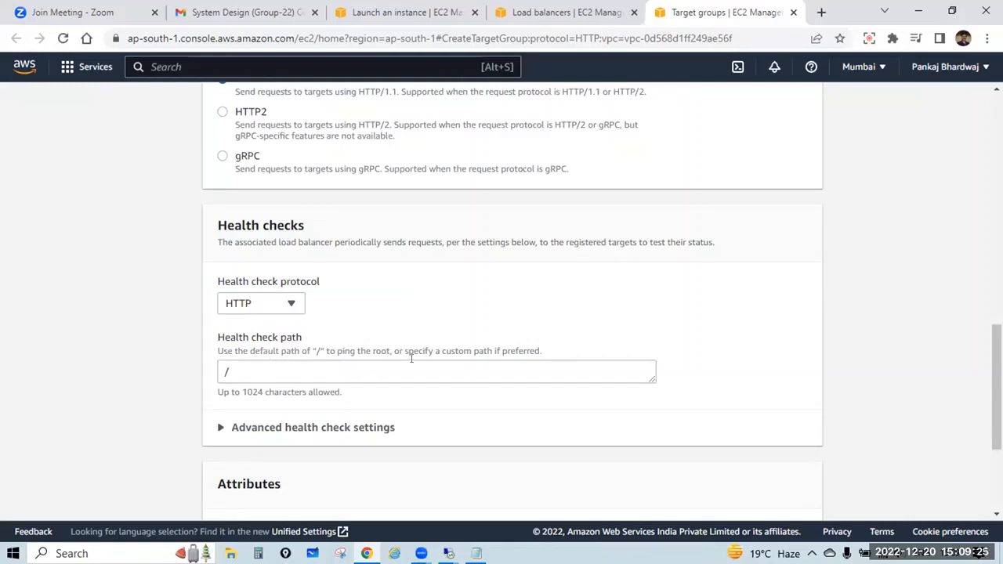
scroll(500, 291, down, 2)
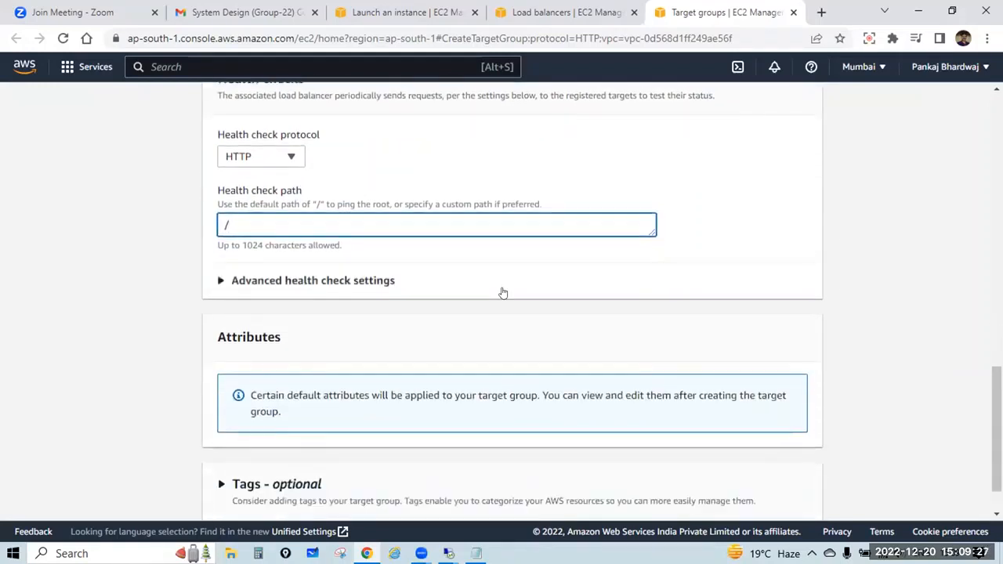
scroll(502, 291, down, 1)
click(324, 279)
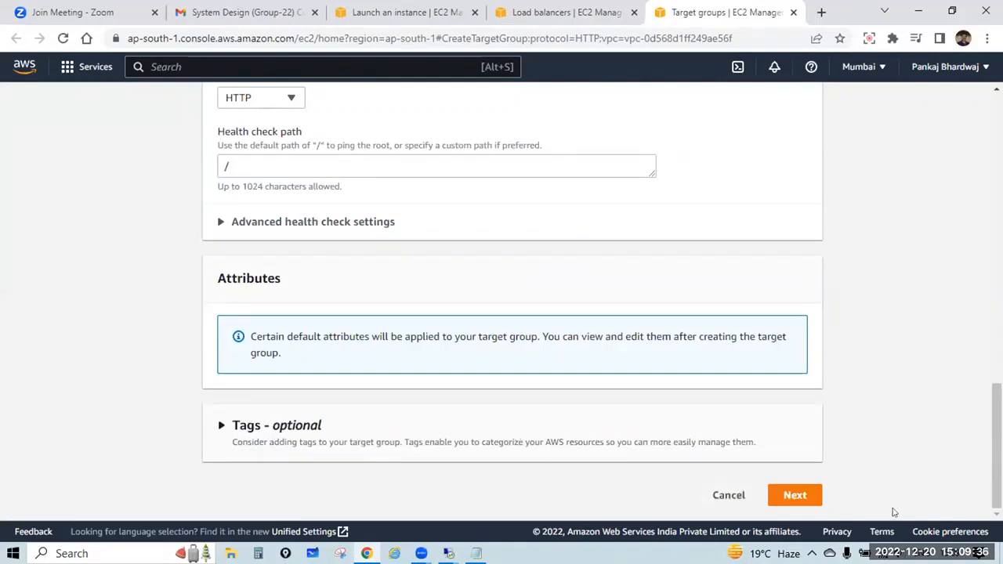
click(820, 504)
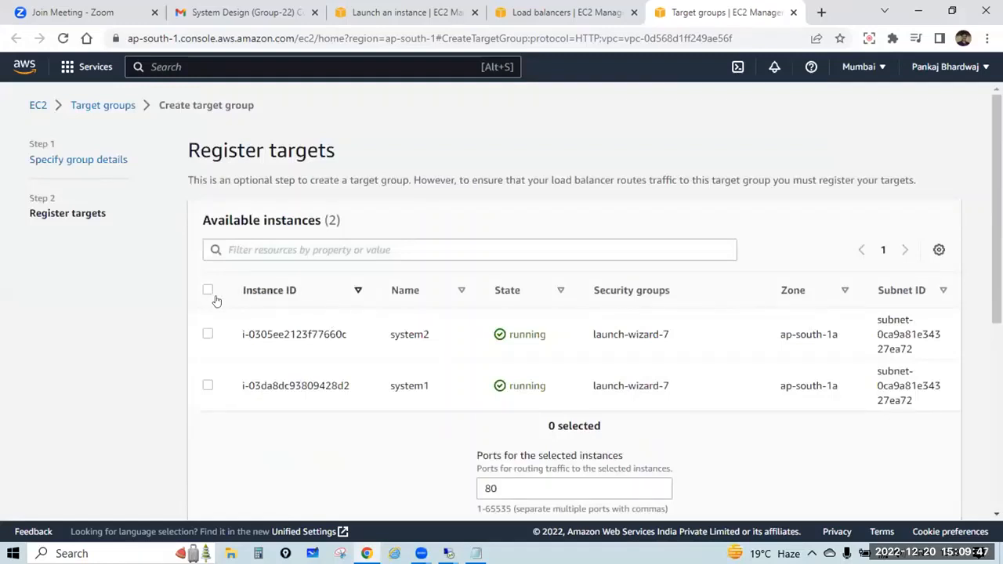
Review the available instances and create the target group TGforLB without registering any targets
scroll(210, 298, down, 5)
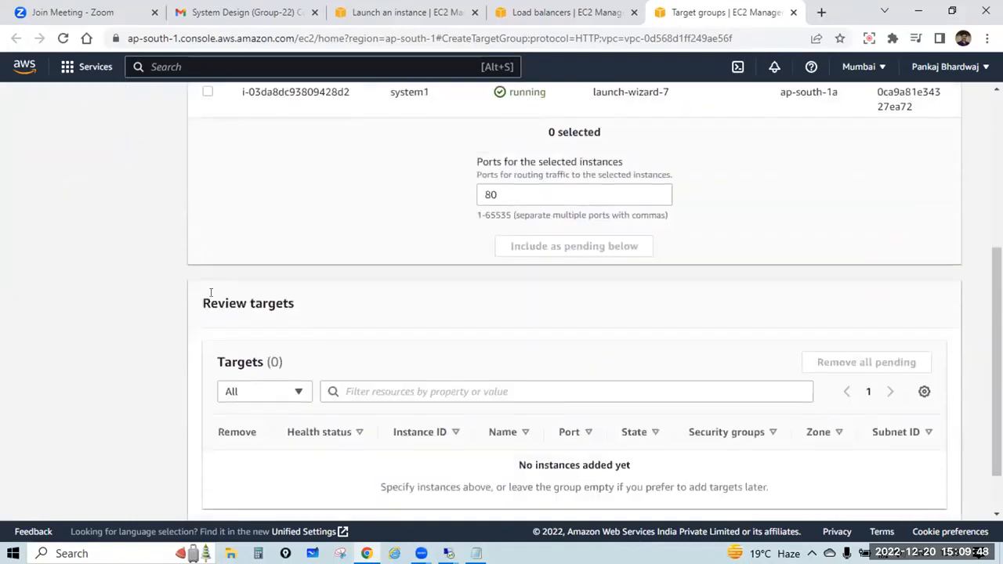
scroll(212, 299, up, 5)
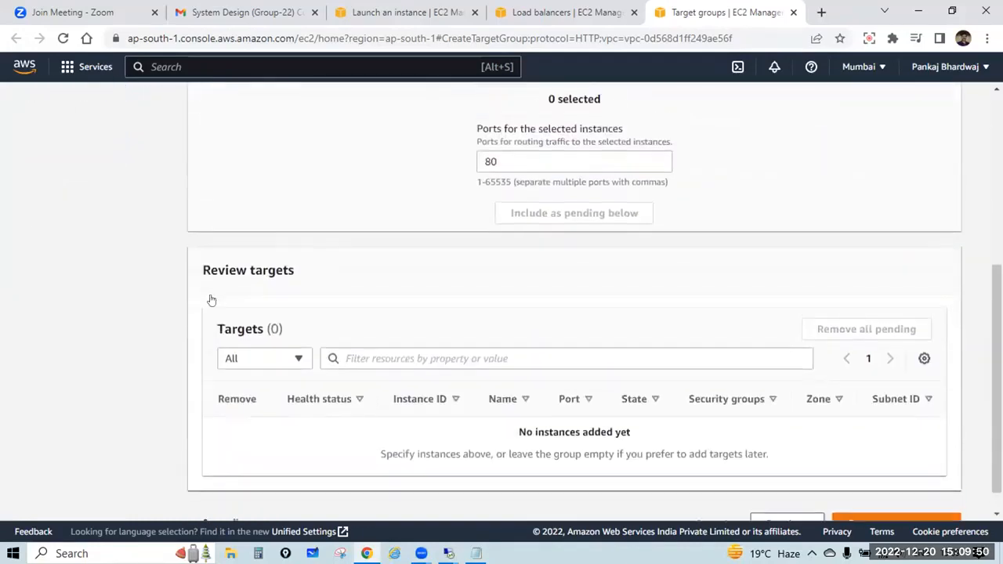
scroll(214, 299, down, 5)
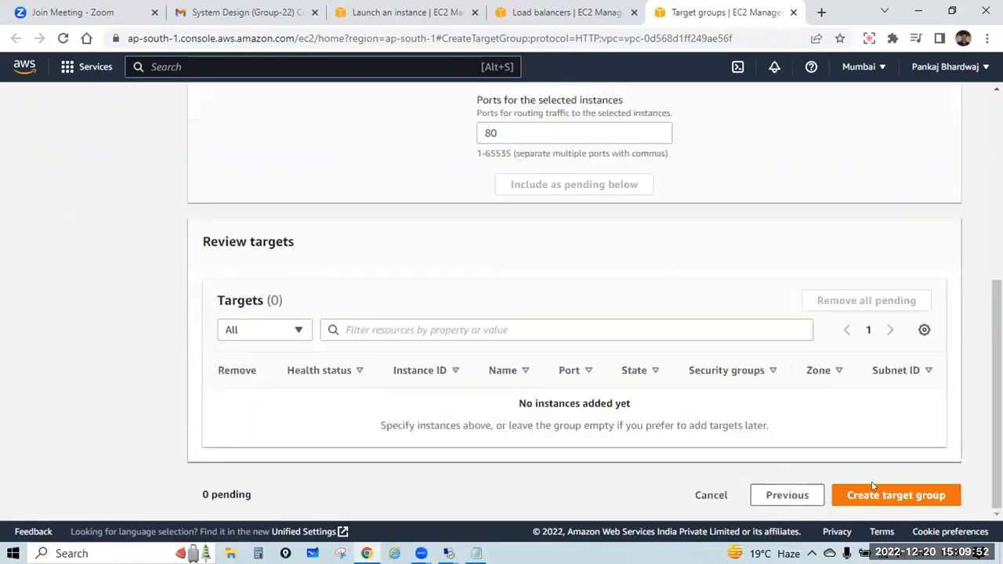
click(922, 497)
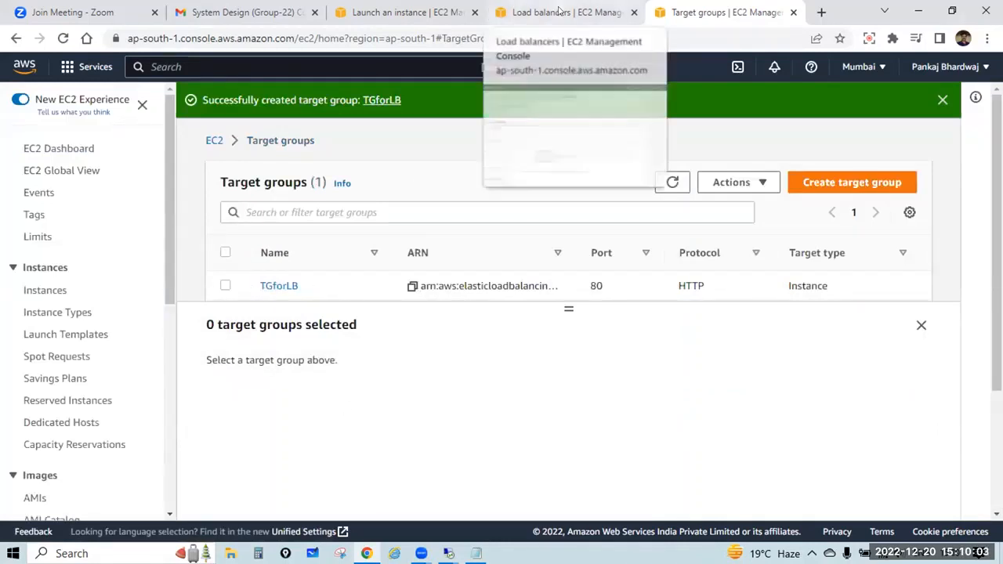
Return to the load balancer setup at the HTTP:80 listener's default target group choice
click(560, 12)
scroll(487, 241, down, 2)
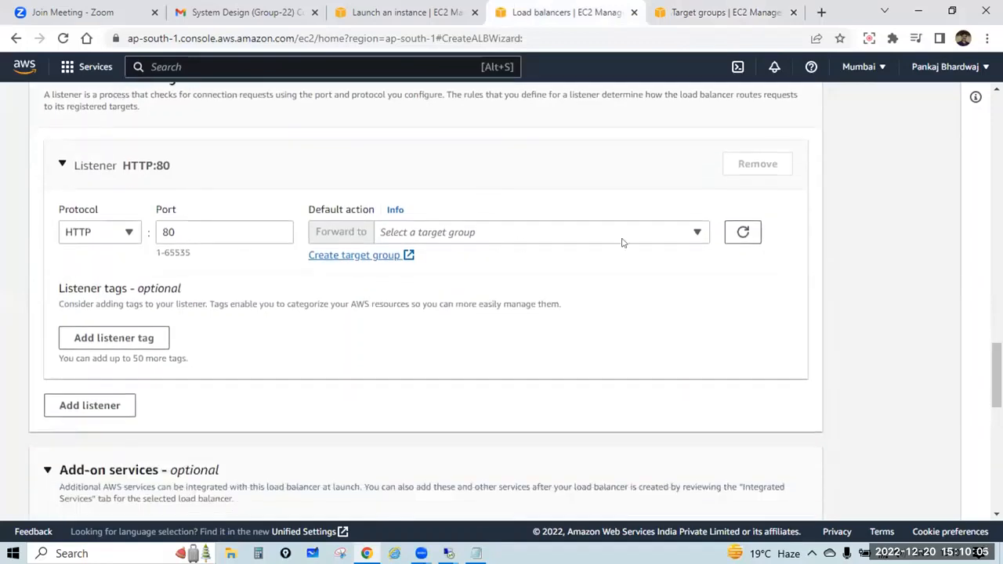
scroll(160, 209, up, 1)
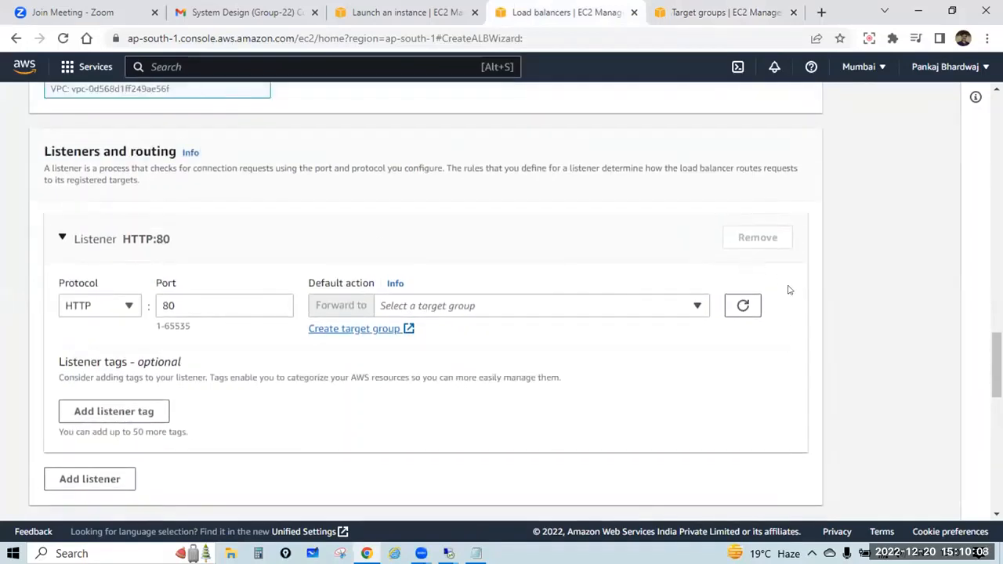
Refresh the target group list for the HTTP:80 listener and set its default action to forward to TGforLB
click(659, 305)
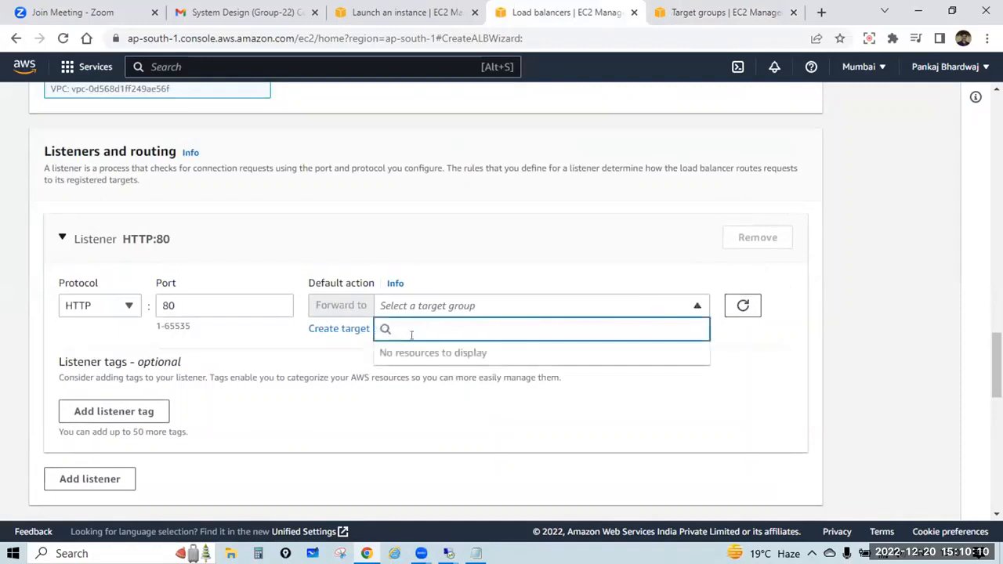
click(750, 10)
click(605, 11)
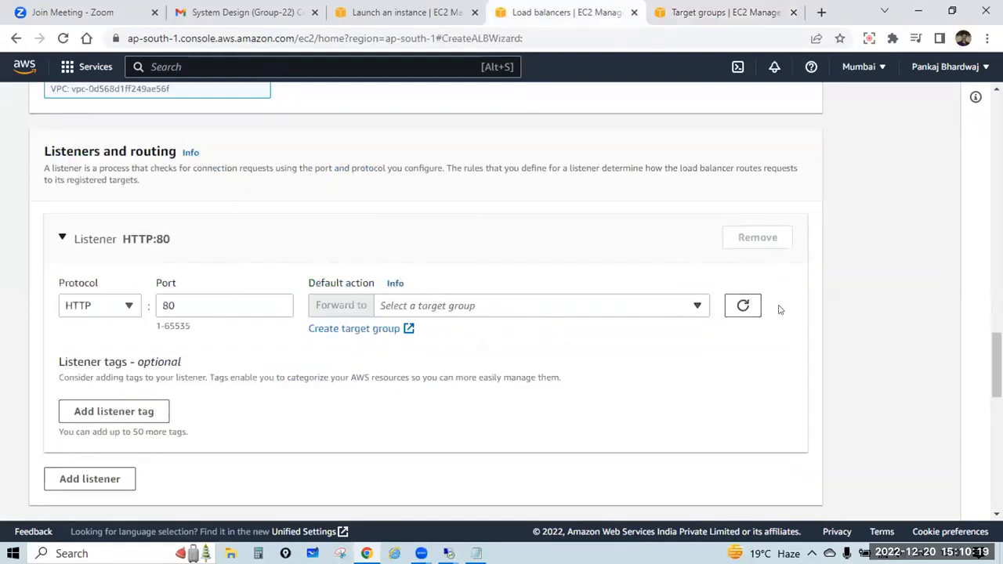
click(745, 306)
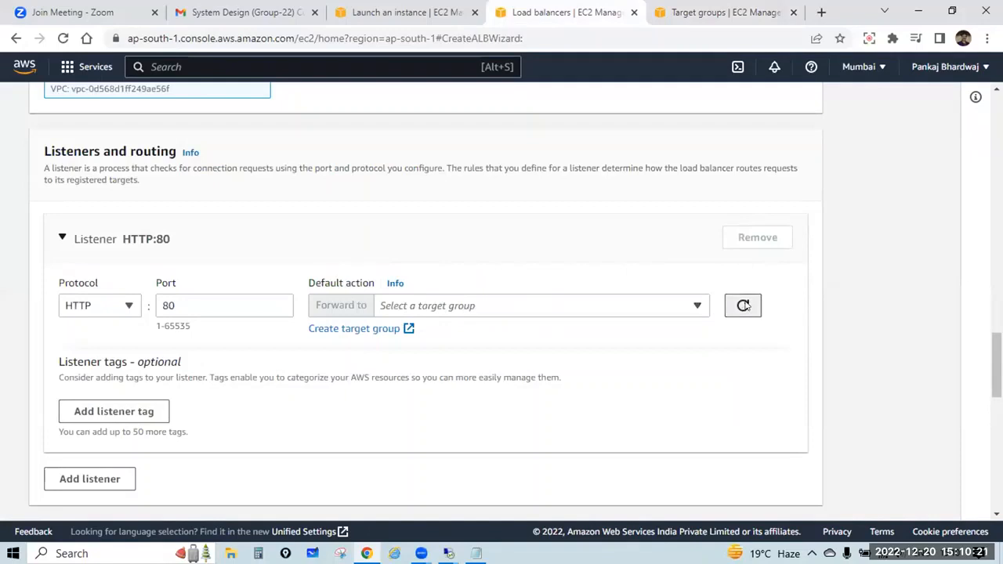
click(697, 307)
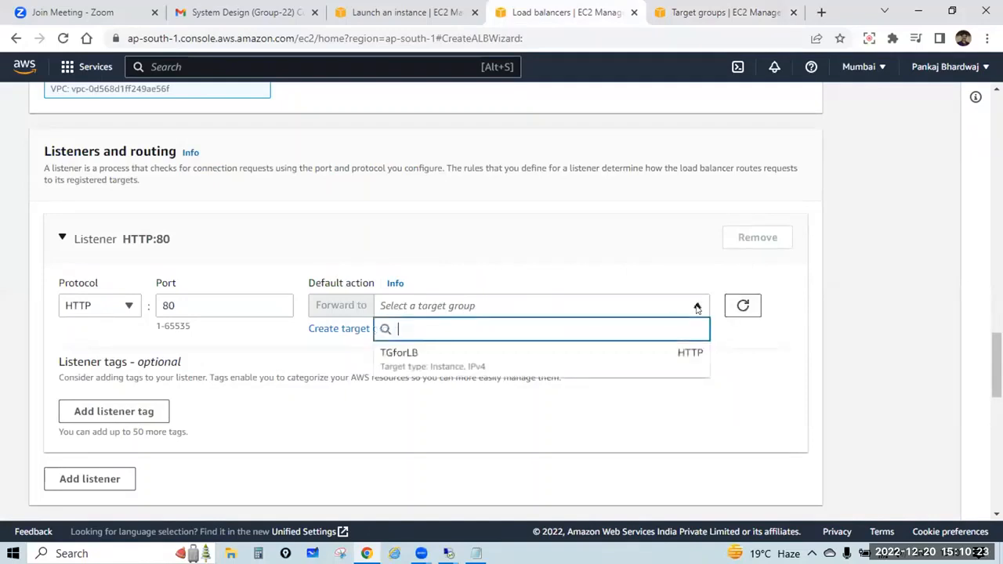
click(444, 359)
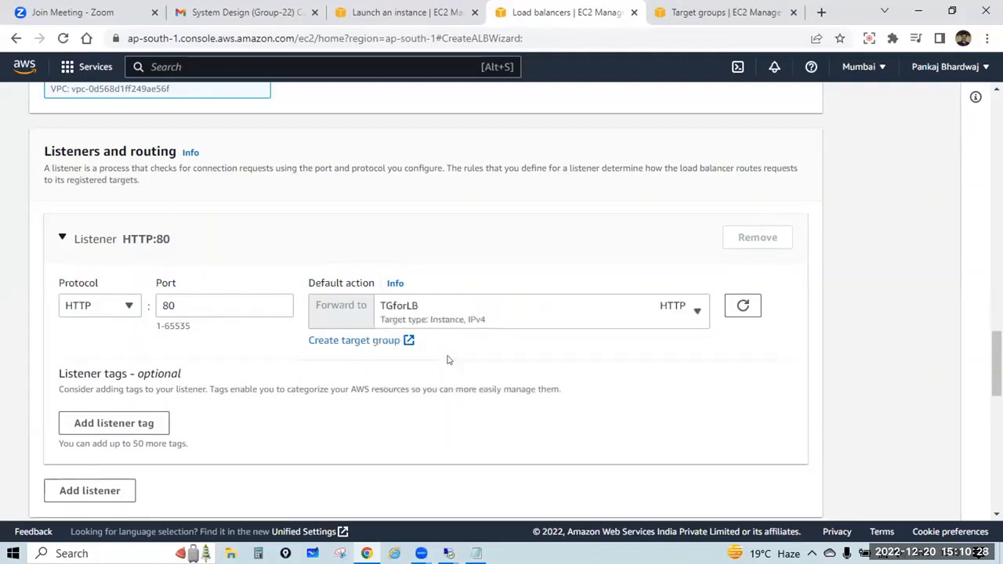
Review the optional settings and configuration summary, create the load balancer, and view it in the load balancer list
scroll(449, 359, down, 2)
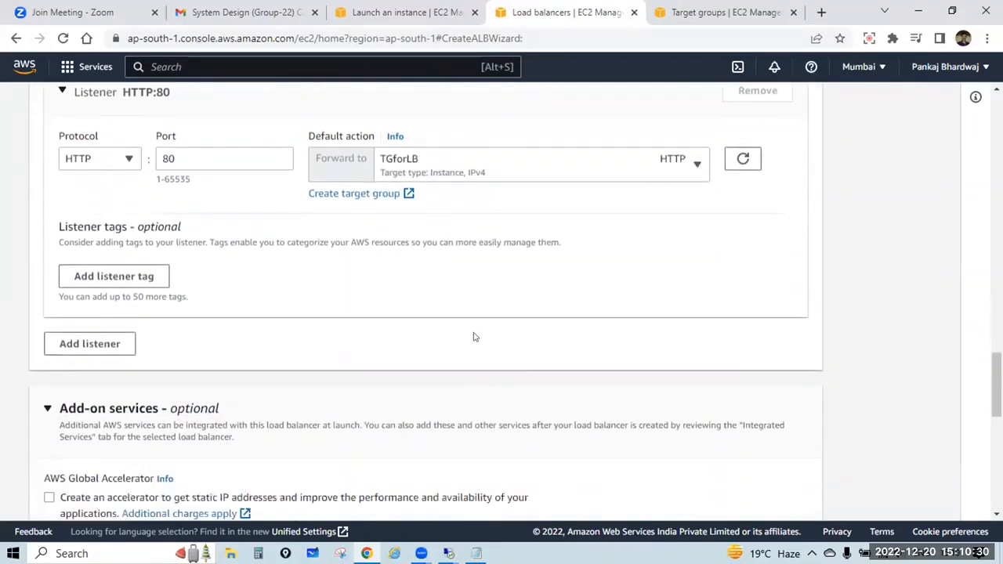
scroll(473, 337, down, 3)
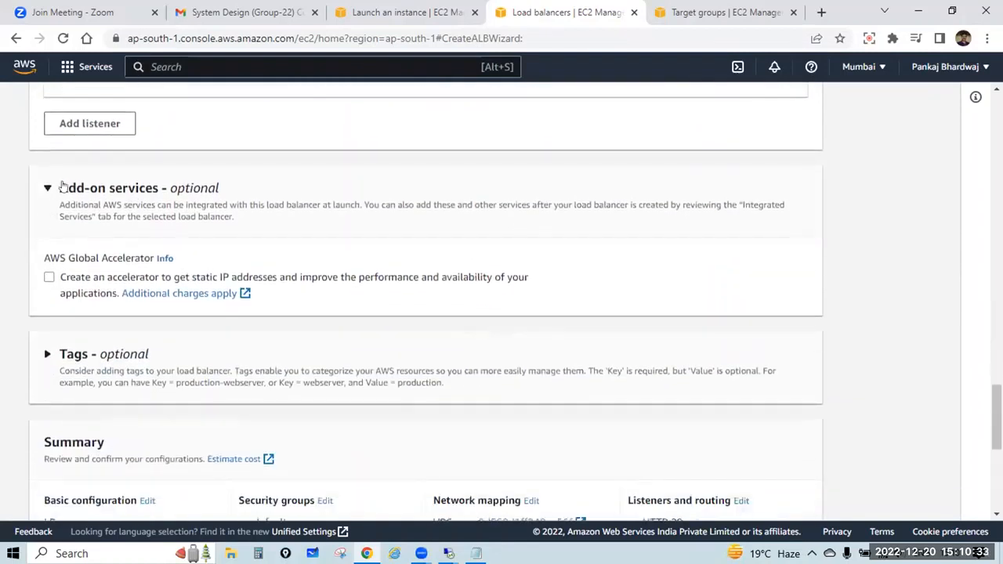
scroll(90, 337, down, 1)
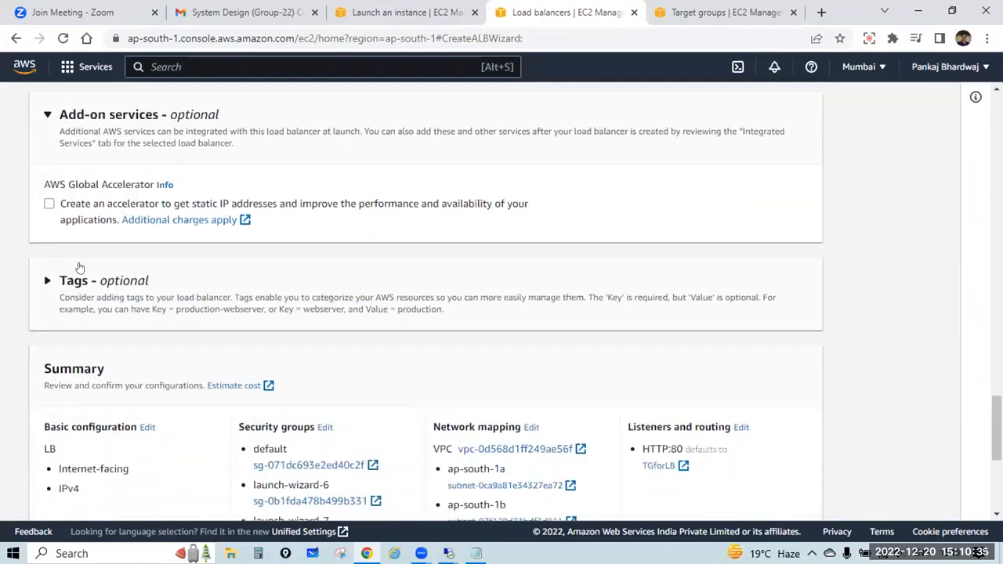
scroll(92, 223, down, 2)
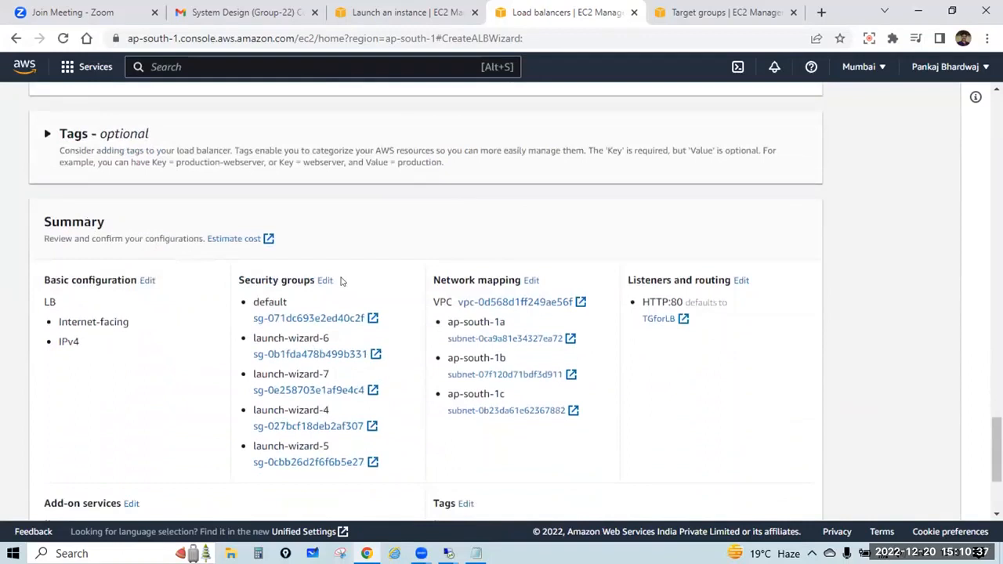
scroll(280, 183, down, 2)
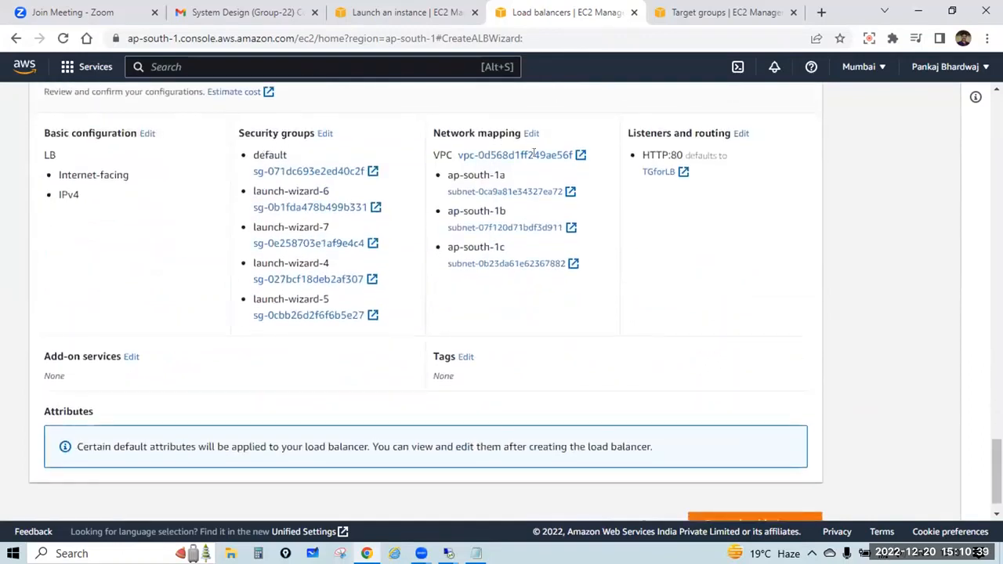
scroll(676, 288, down, 1)
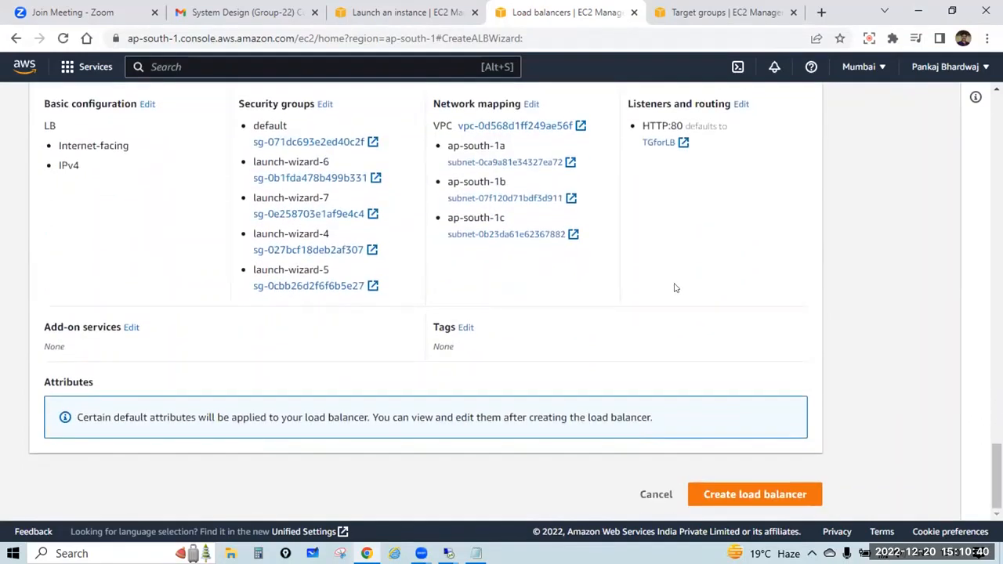
click(757, 482)
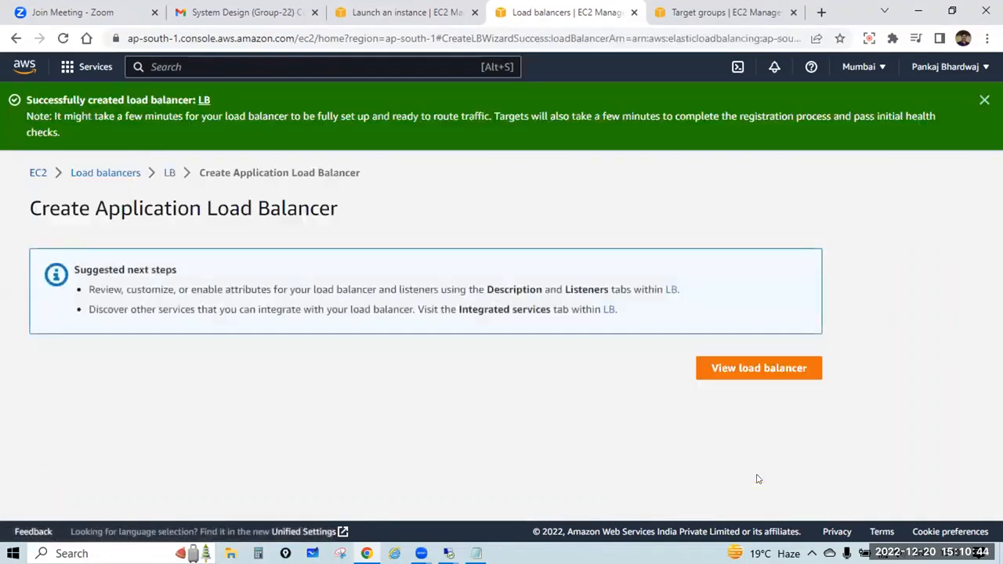
click(774, 369)
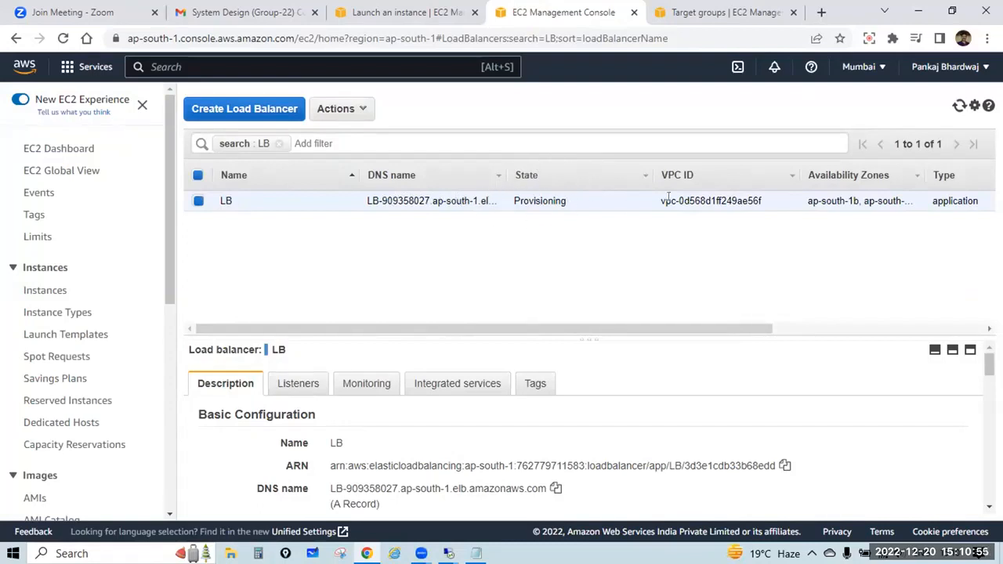
Examine the LB load balancer's availability zones, type, creation date and other columns in the list
click(915, 176)
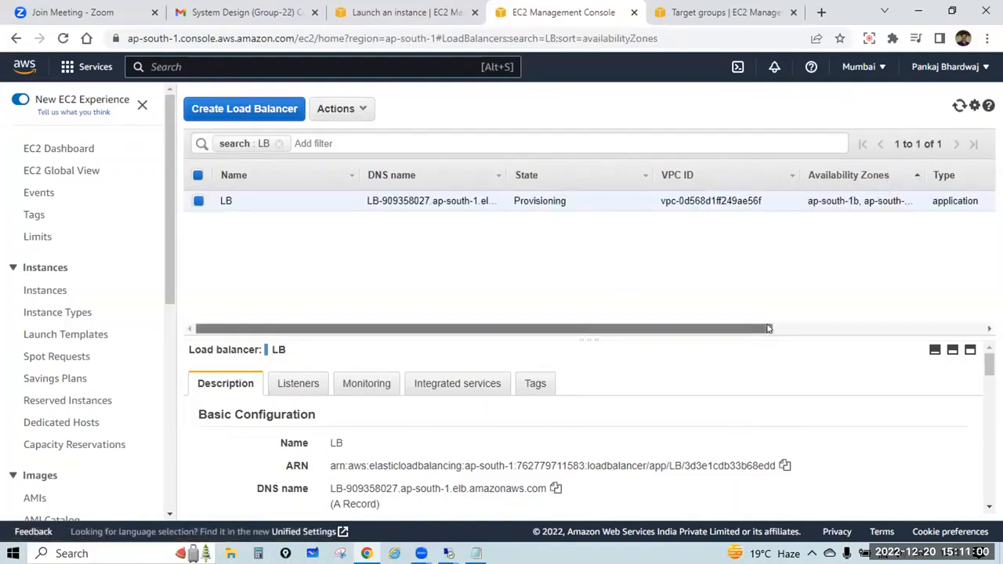
drag(761, 329, 872, 325)
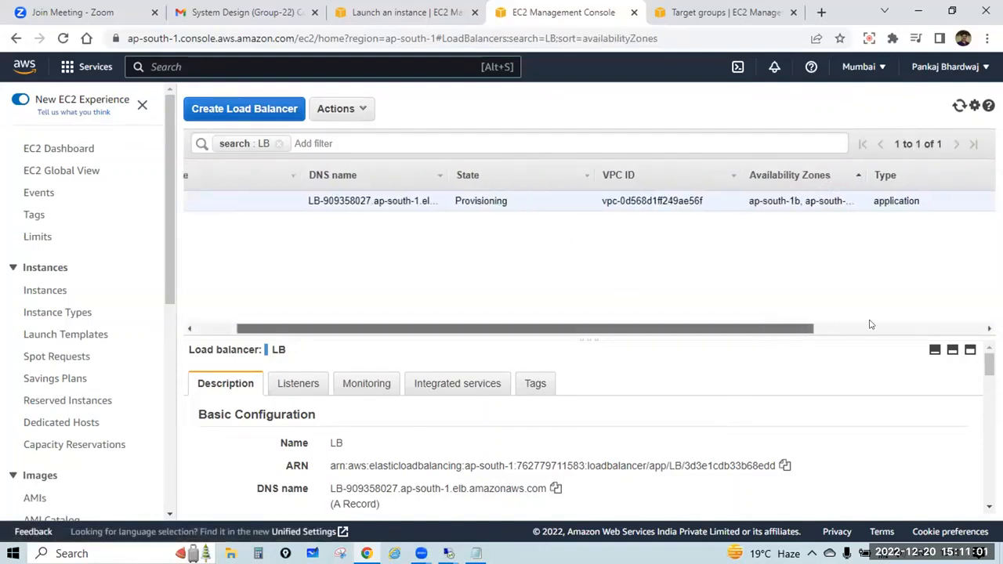
click(879, 175)
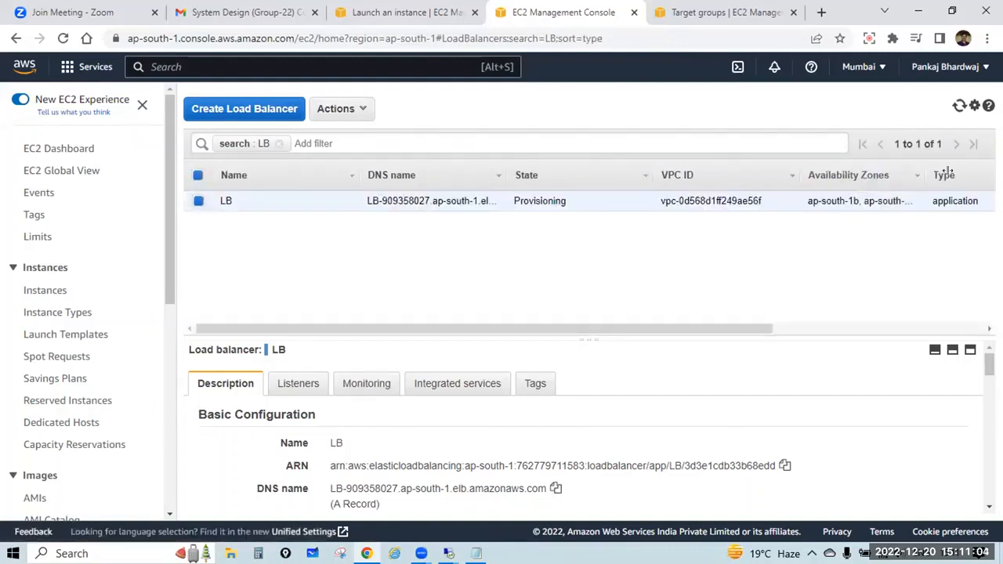
drag(948, 172, 1000, 173)
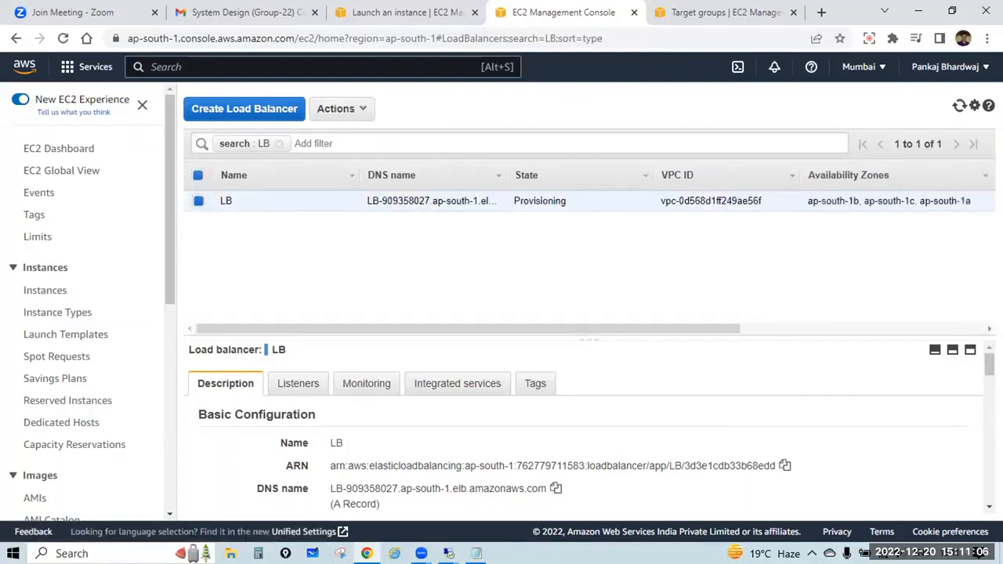
drag(970, 206, 919, 198)
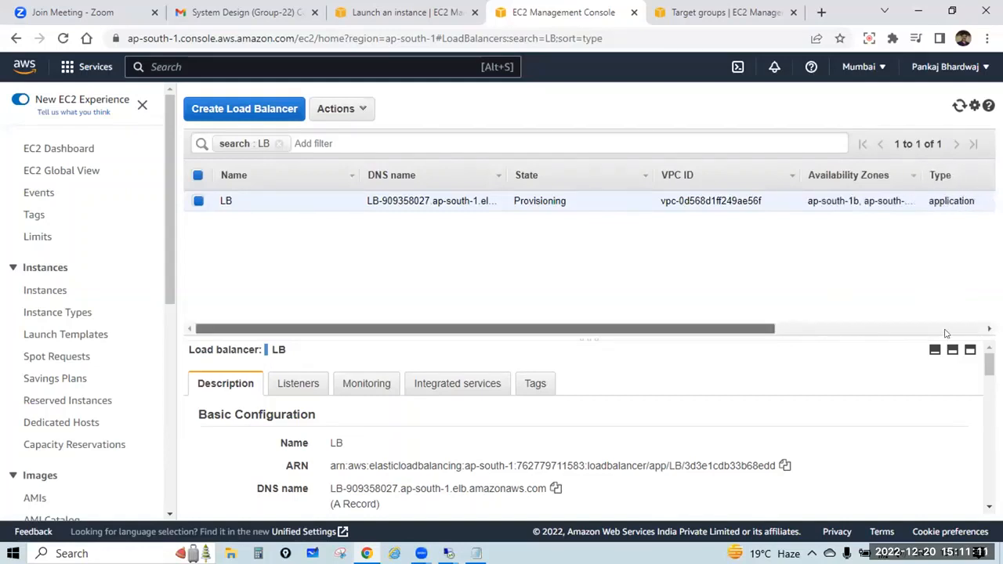
drag(760, 328, 980, 336)
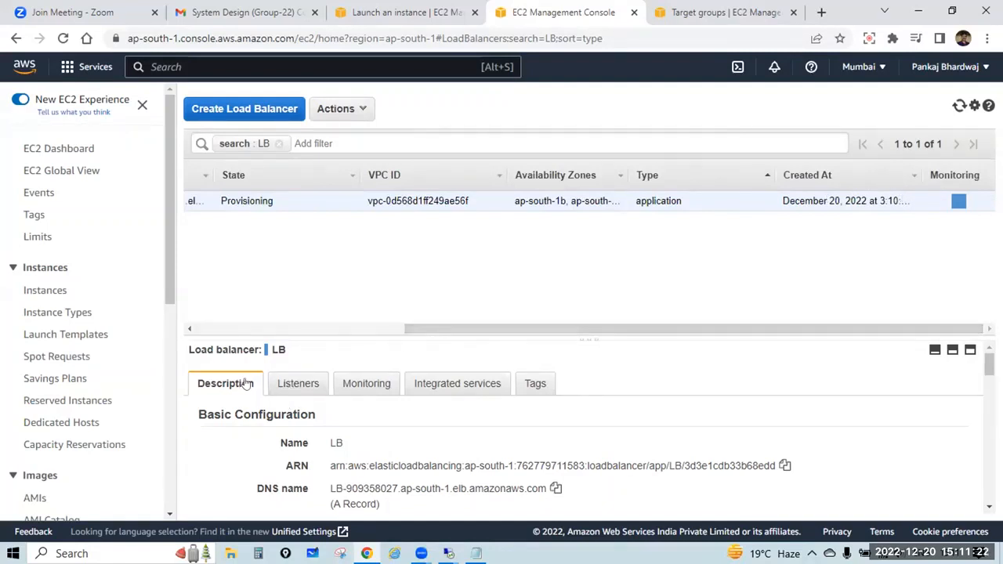
Look through the load balancer's listeners, monitoring, integrated services and tags
scroll(249, 383, down, 1)
scroll(259, 382, up, 1)
click(301, 385)
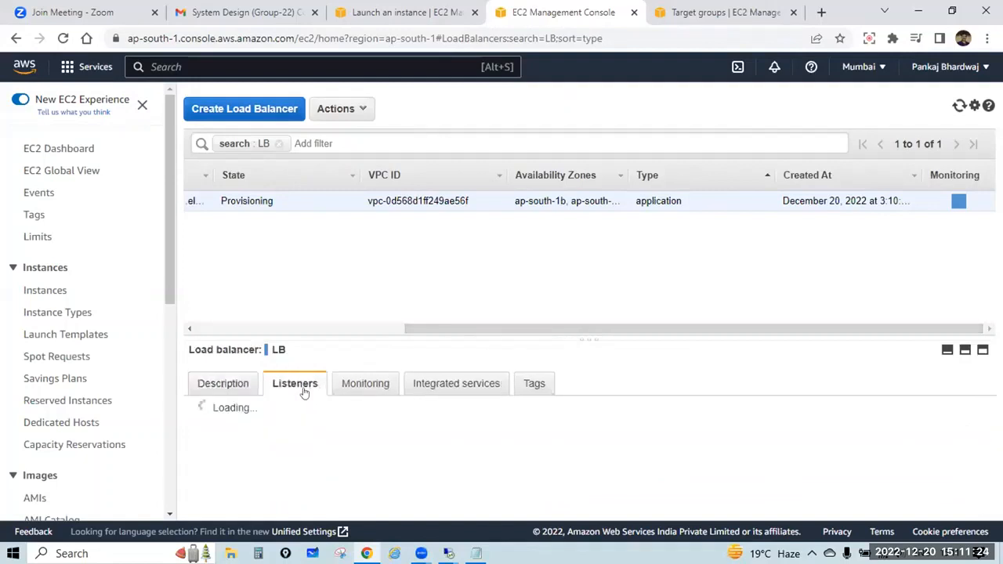
click(381, 387)
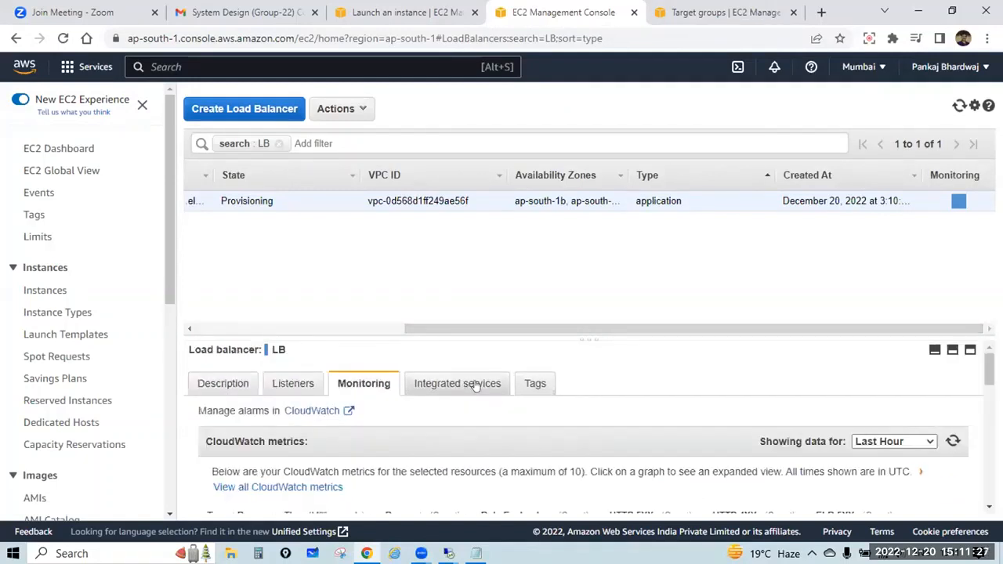
click(476, 385)
click(537, 385)
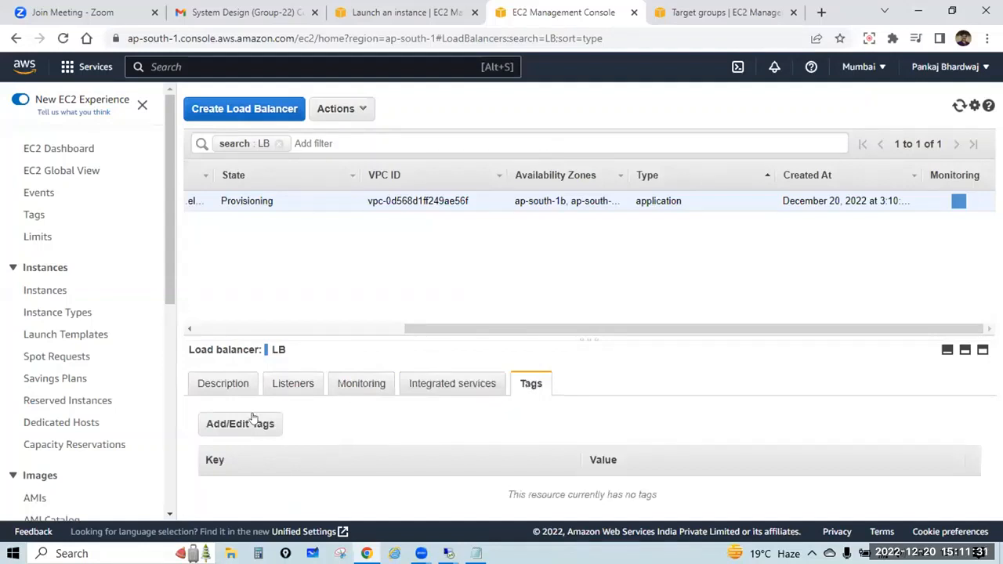
drag(582, 327, 369, 327)
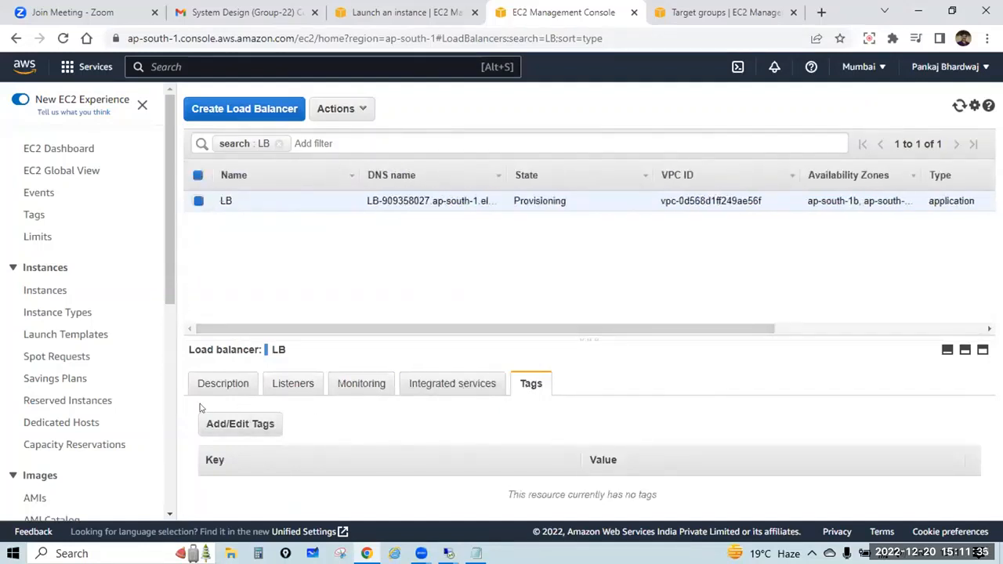
Examine the load balancer's description, including its DNS name, state, scheme, VPC and availability zones
click(224, 383)
scroll(698, 384, down, 1)
scroll(696, 386, down, 8)
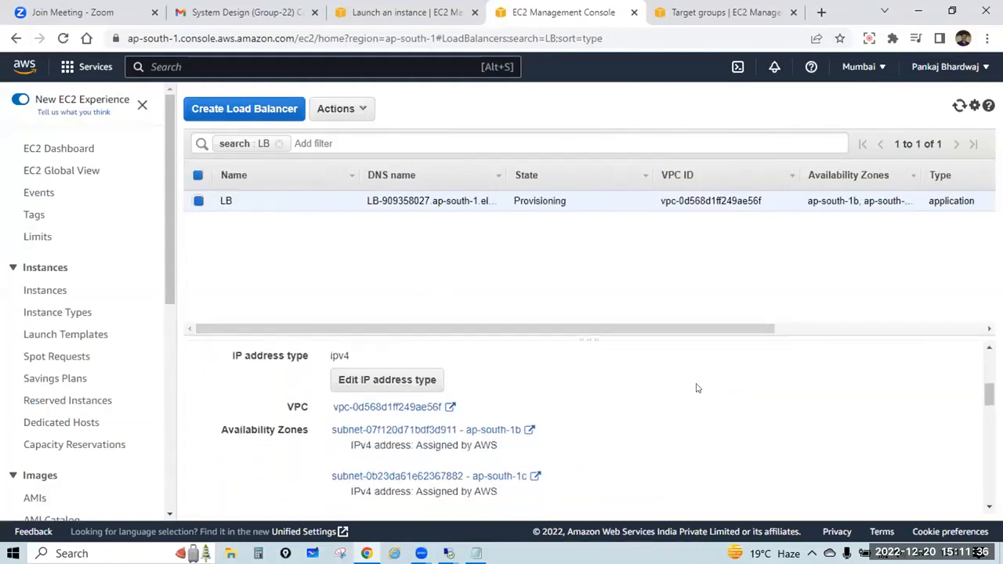
scroll(611, 392, up, 3)
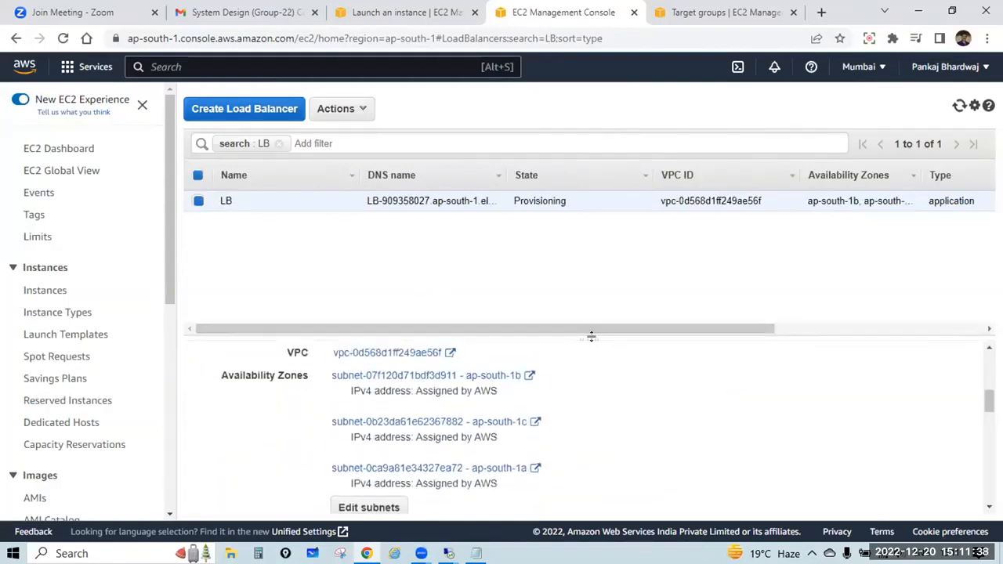
drag(591, 337, 600, 219)
scroll(444, 357, up, 3)
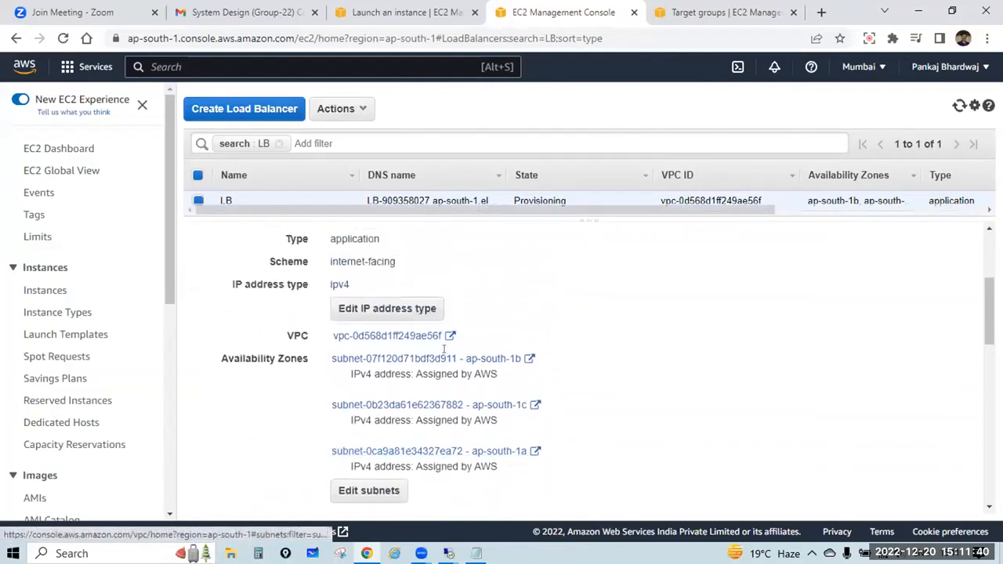
scroll(448, 357, up, 3)
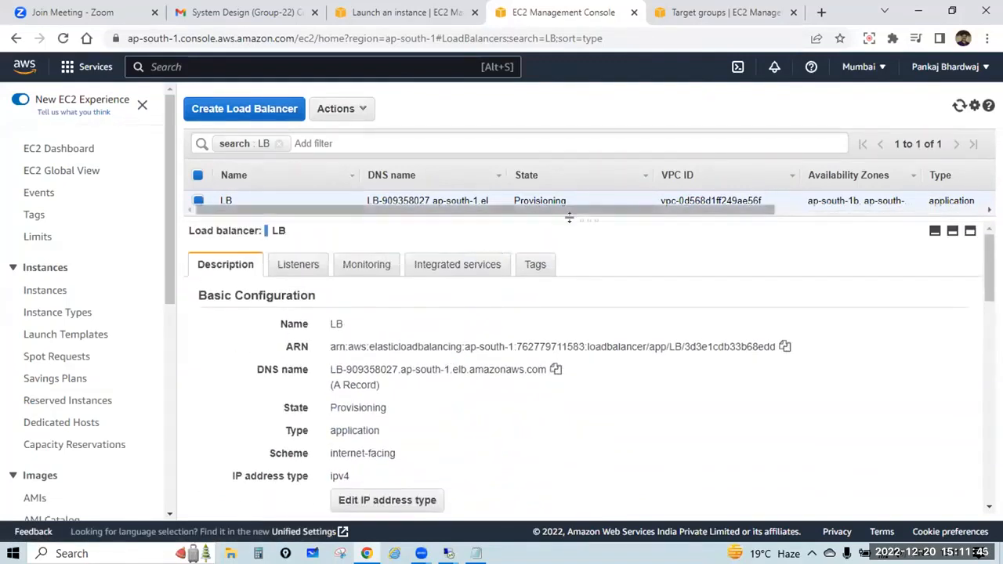
drag(593, 220, 593, 345)
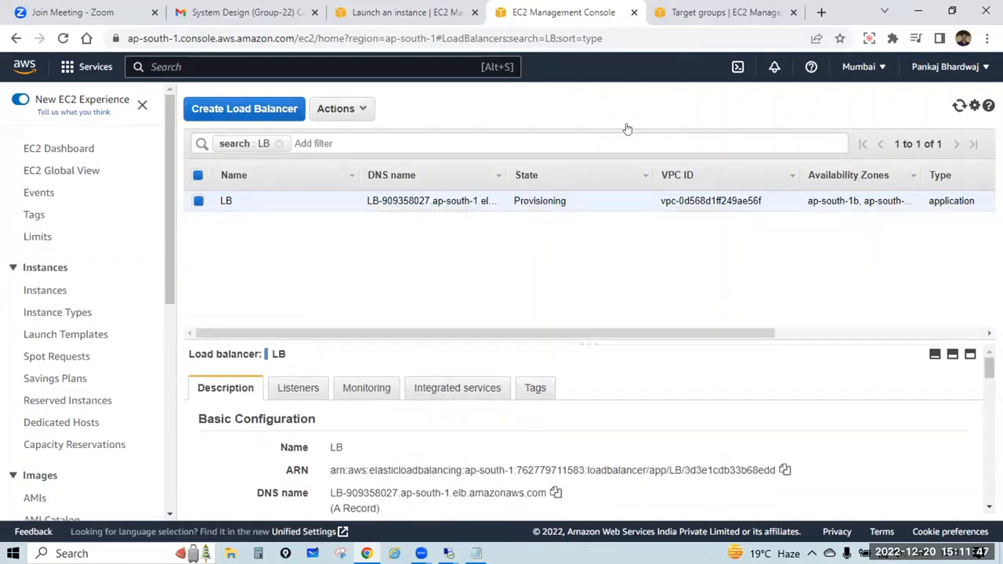
Open the TGforLB target group and check its details, target totals and registered targets
click(719, 11)
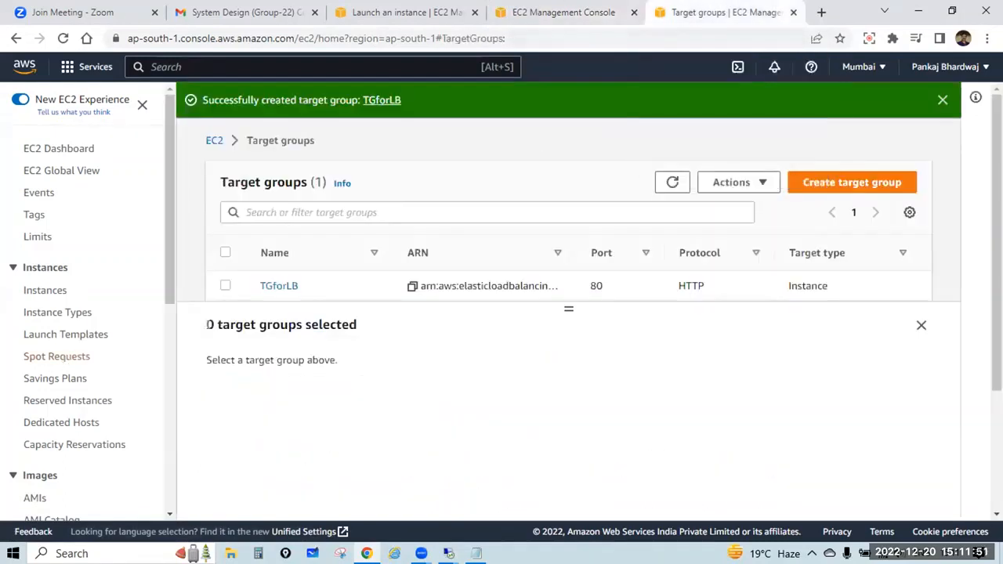
drag(206, 324, 352, 315)
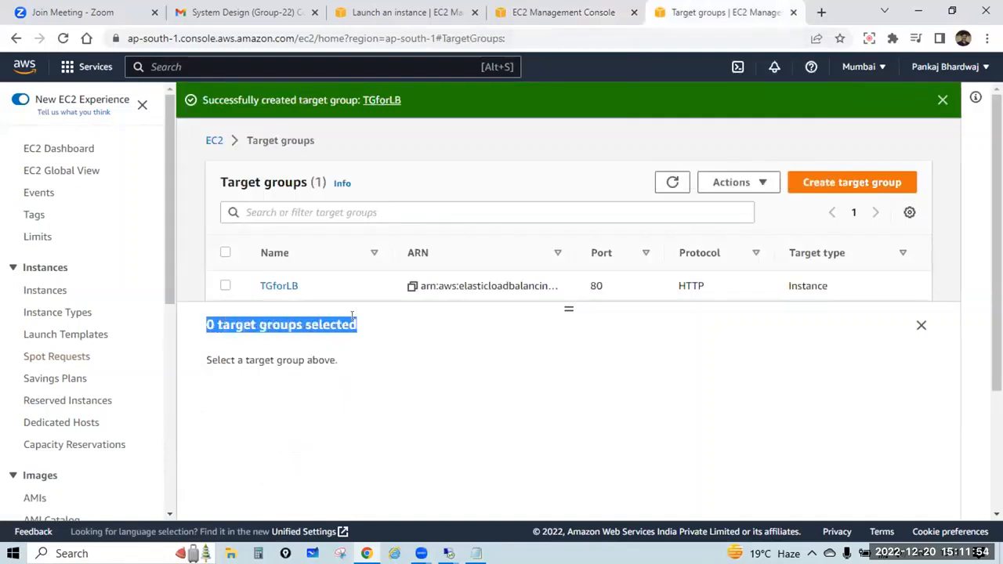
click(287, 287)
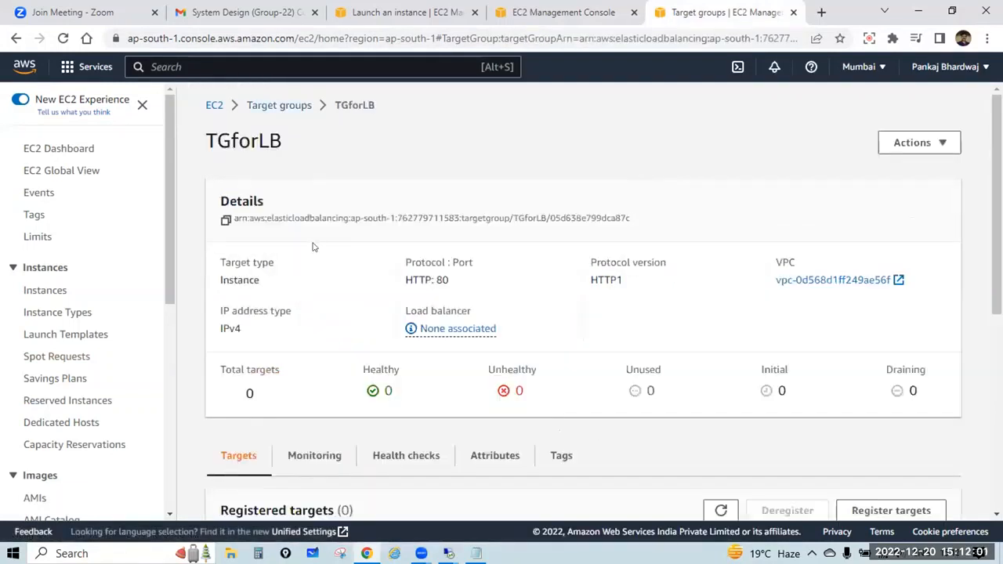
scroll(382, 234, down, 4)
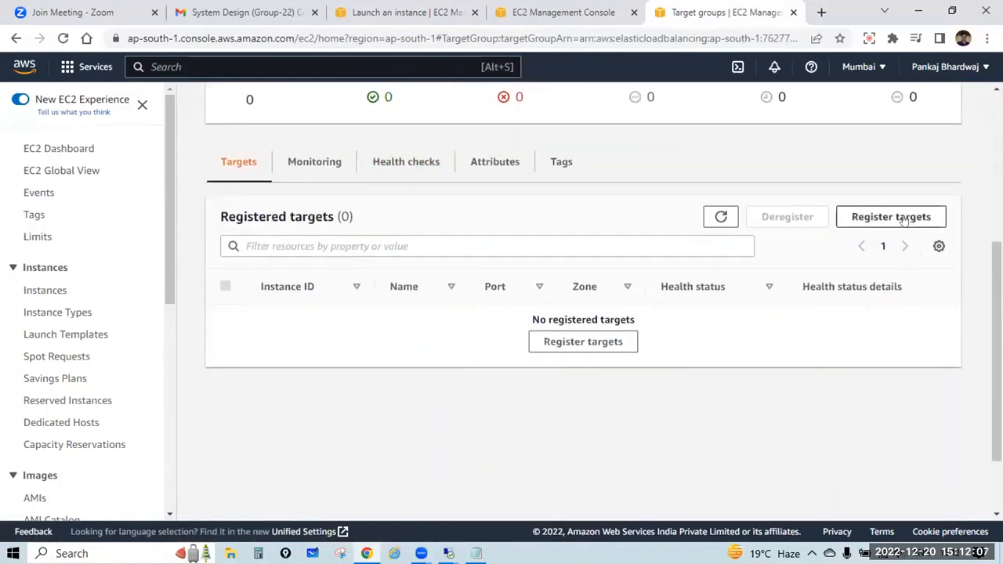
scroll(401, 223, up, 2)
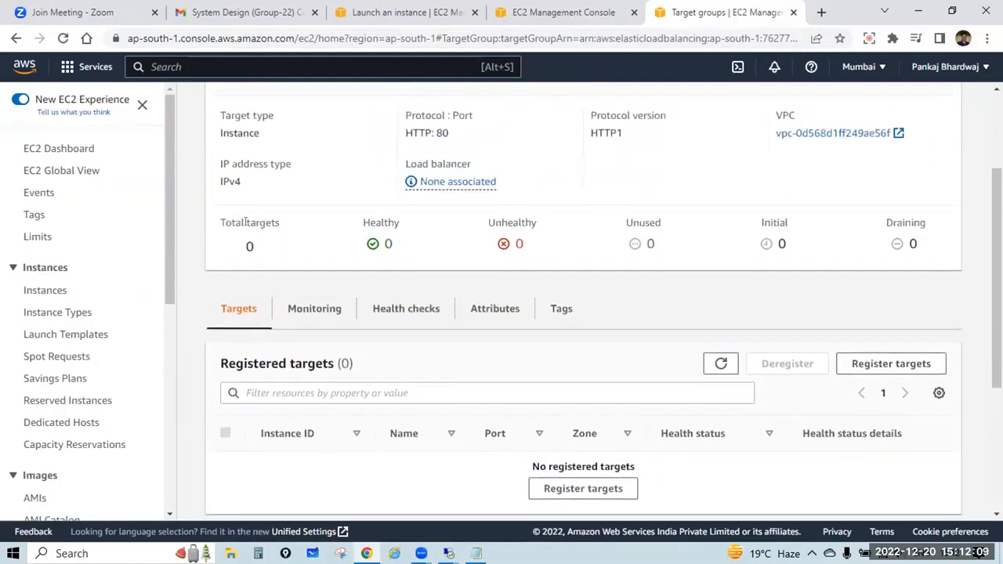
drag(245, 222, 240, 251)
Register the instances system1 and system2 as targets of TGforLB on port 80
click(908, 367)
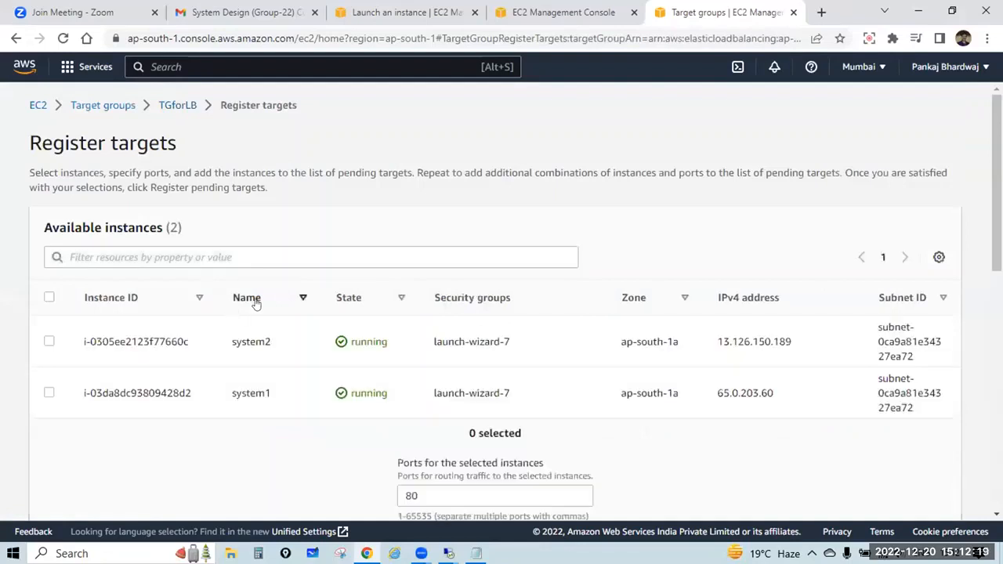
click(49, 298)
scroll(313, 245, down, 2)
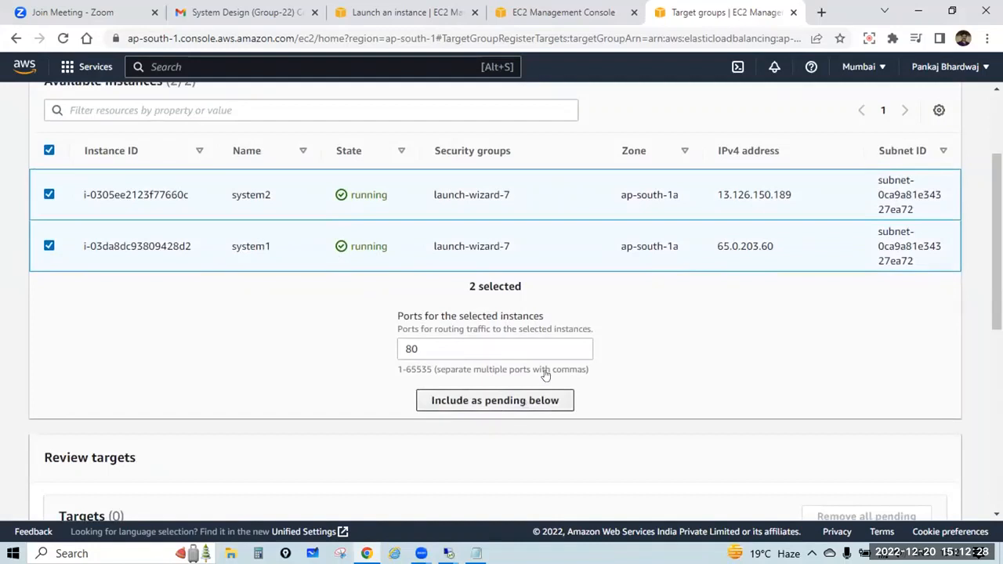
click(518, 401)
scroll(441, 355, down, 4)
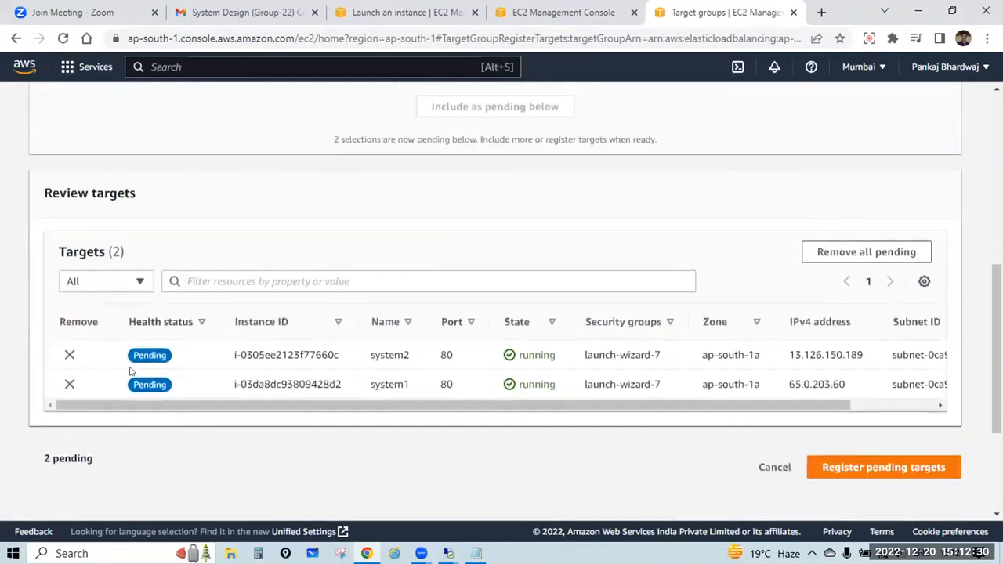
click(902, 469)
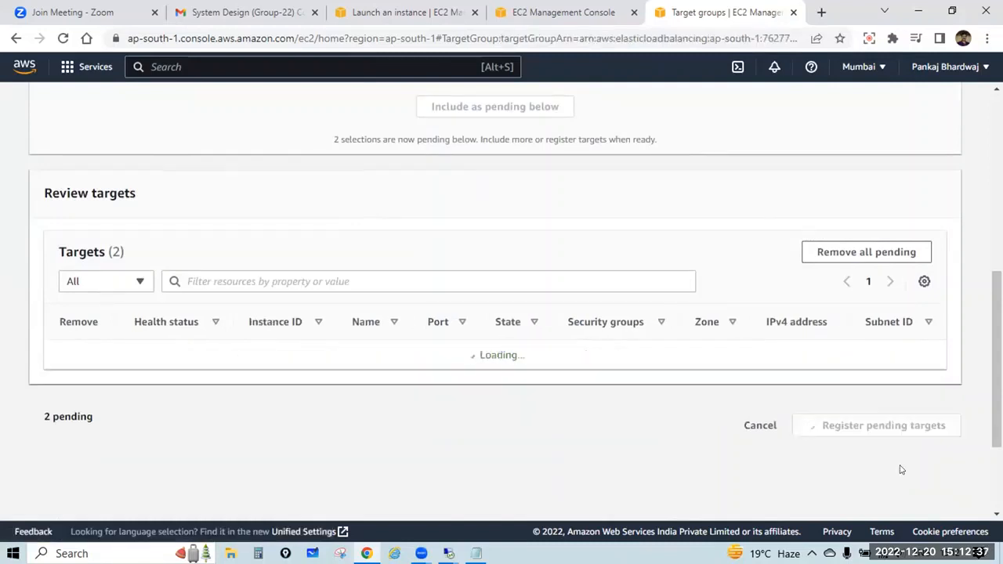
Examine the registered targets' health status, refresh the target list and check the target group's load balancer association
scroll(754, 313, down, 2)
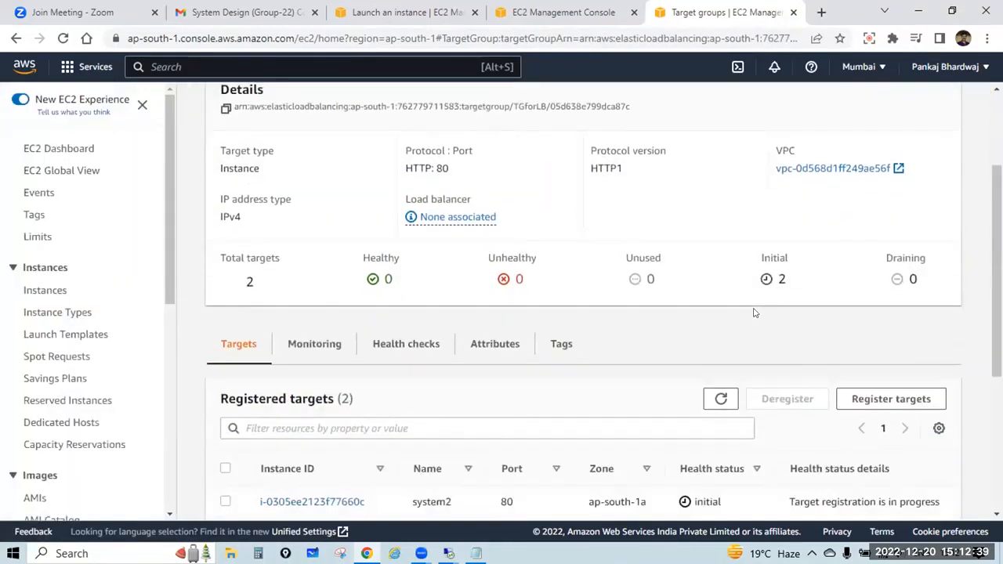
scroll(755, 312, down, 1)
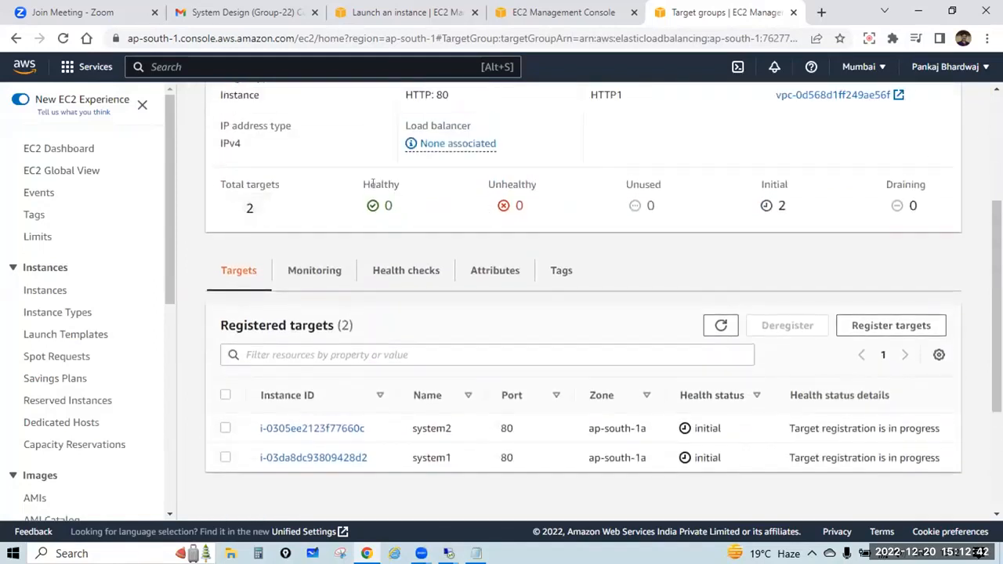
drag(400, 185, 354, 185)
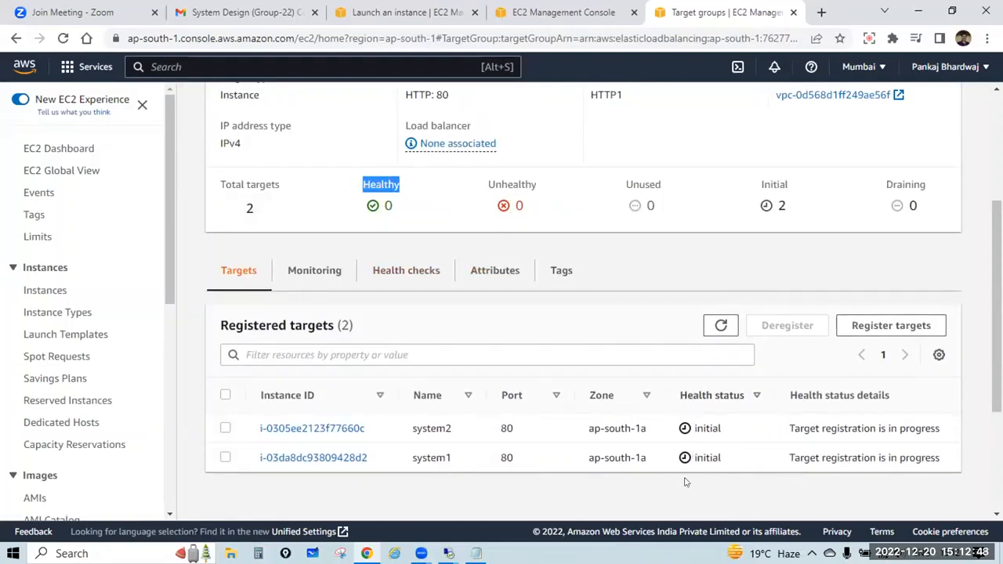
click(721, 326)
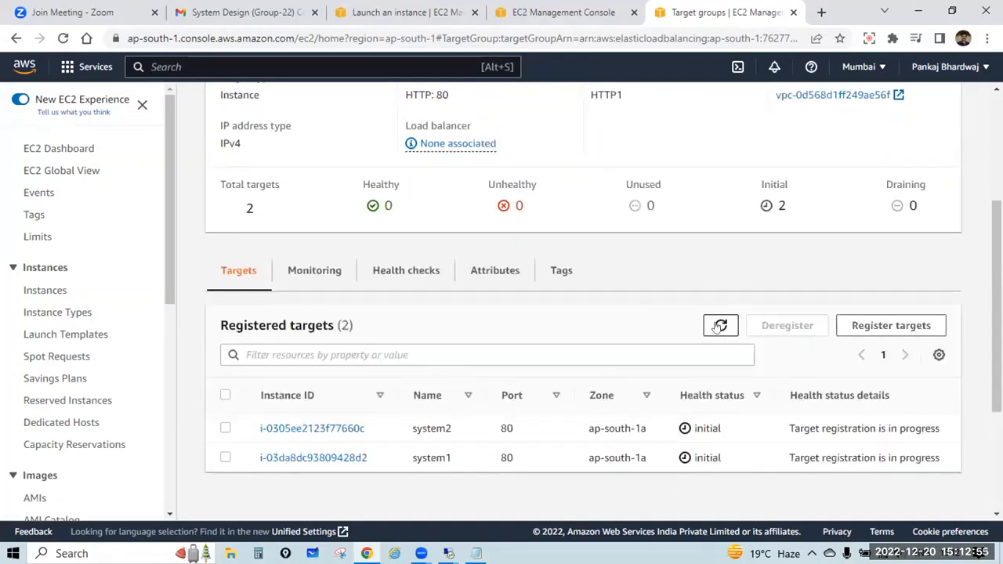
click(720, 326)
click(467, 145)
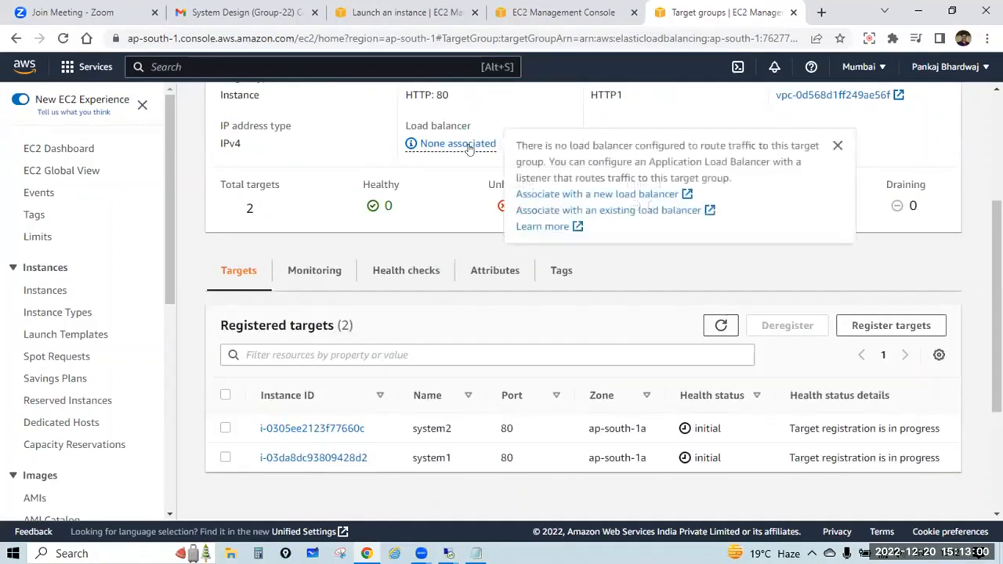
click(837, 145)
scroll(768, 162, up, 3)
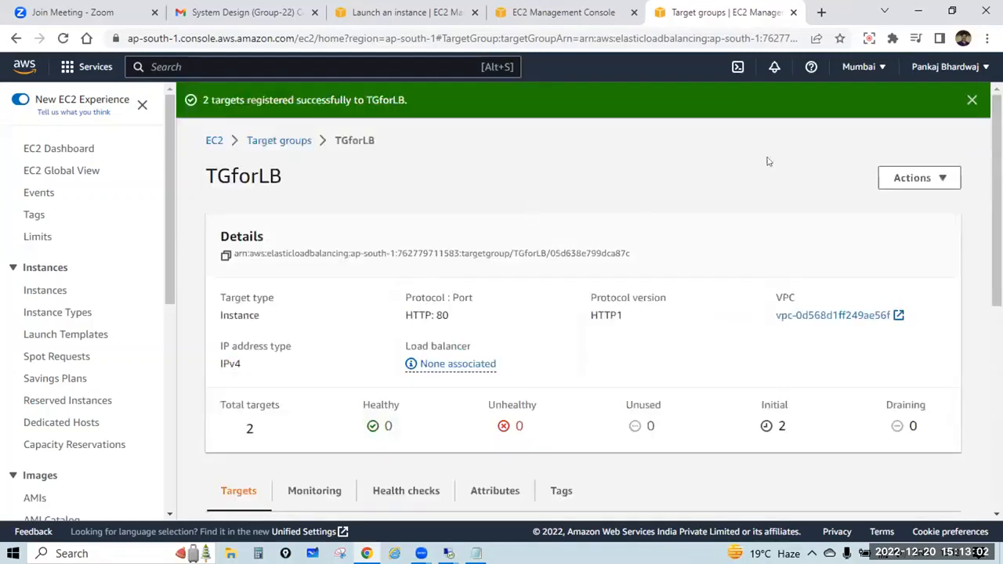
Reopen TGforLB from the target group list and recheck its load balancer and registered targets
click(270, 142)
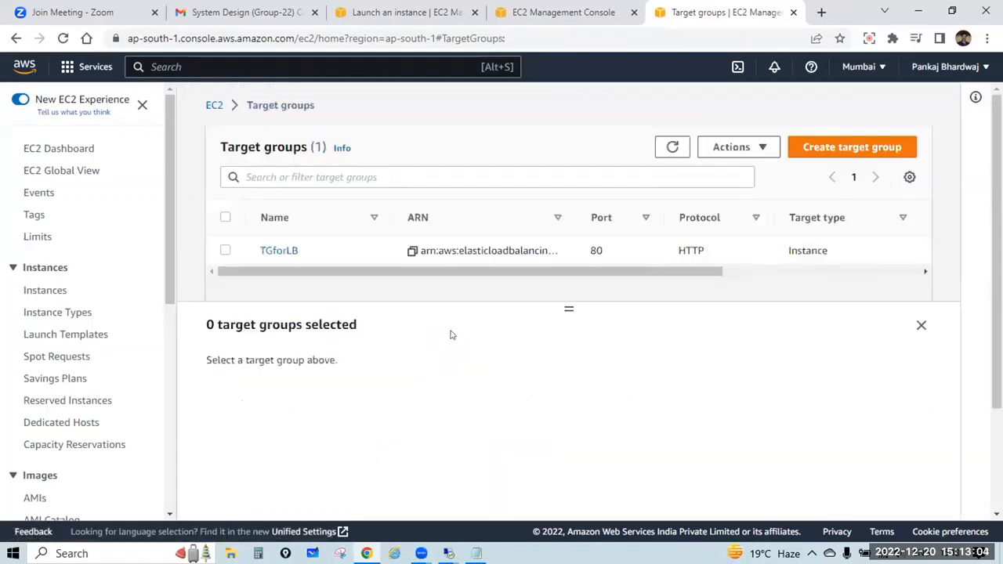
click(287, 253)
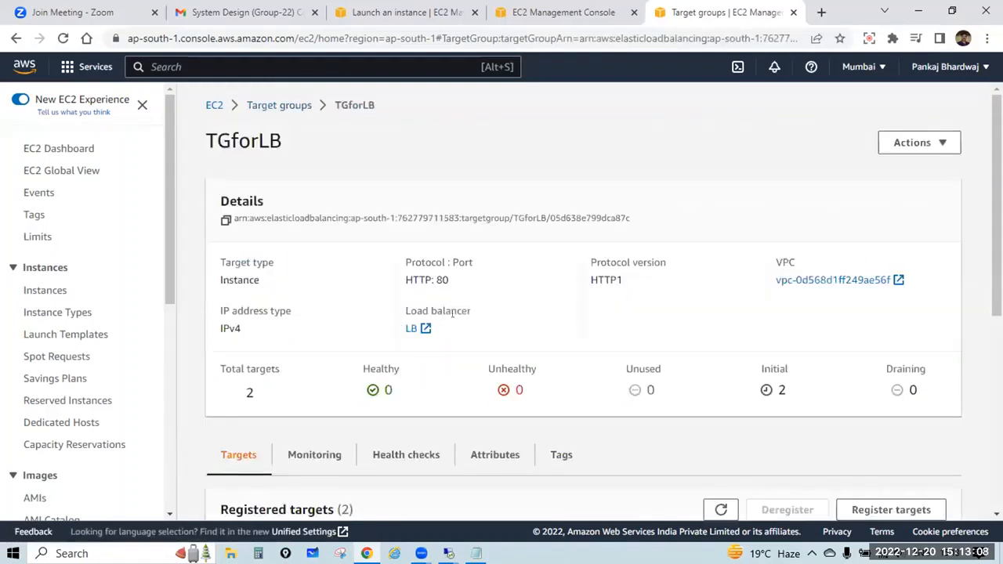
scroll(463, 309, down, 3)
click(722, 290)
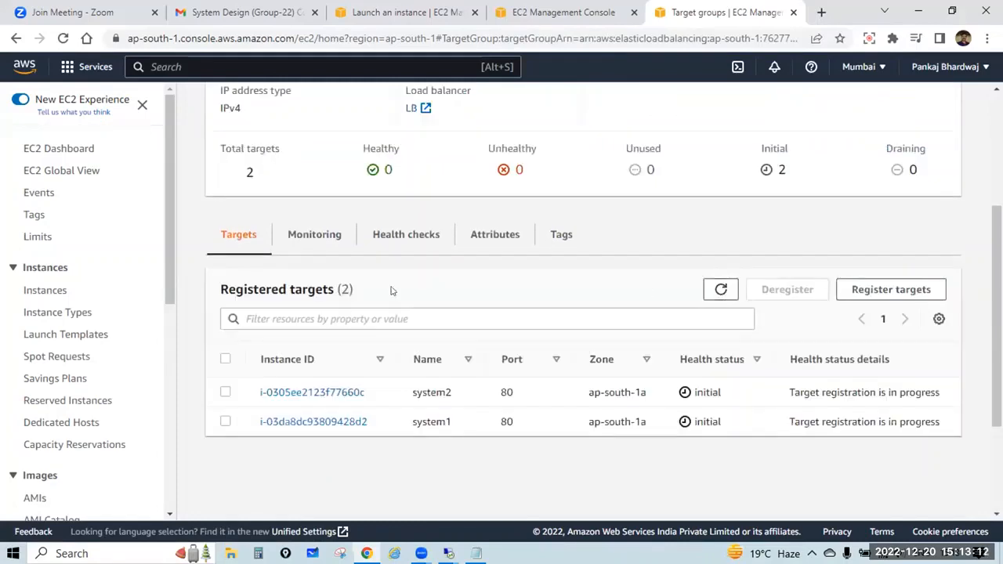
scroll(380, 290, up, 1)
scroll(379, 290, up, 3)
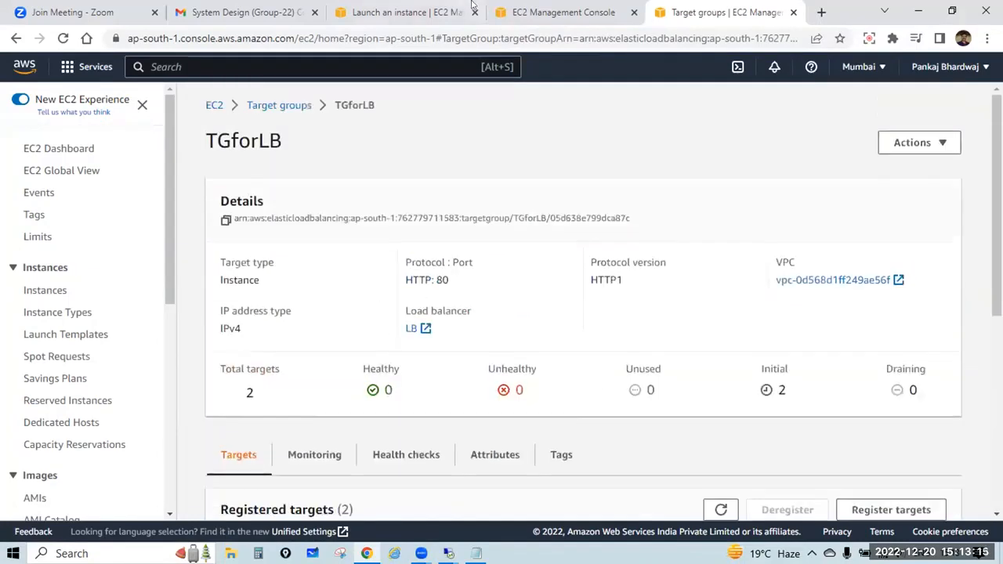
Open the EC2 instances list from the dashboard, remove the running-state filter and review the instance columns
click(570, 11)
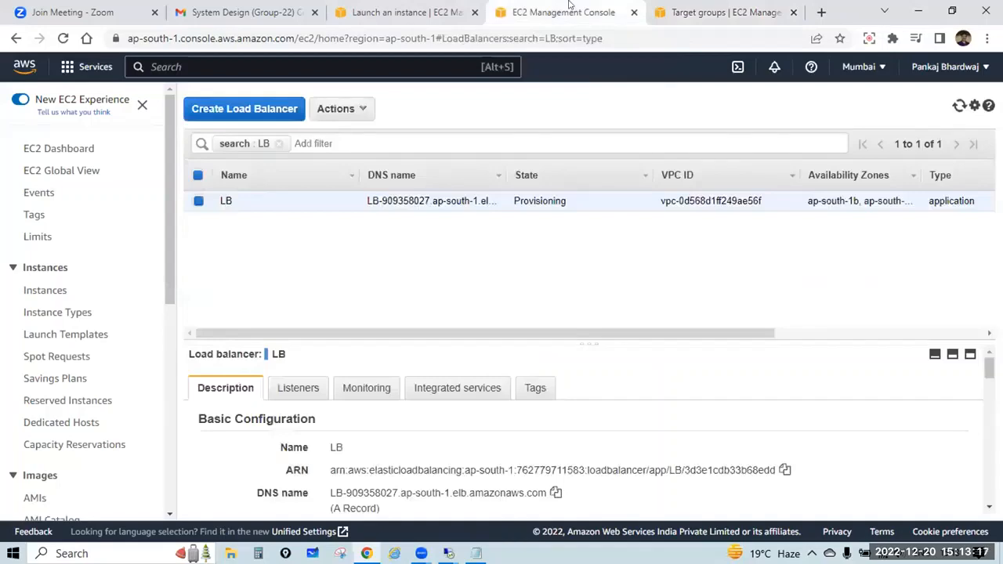
click(452, 6)
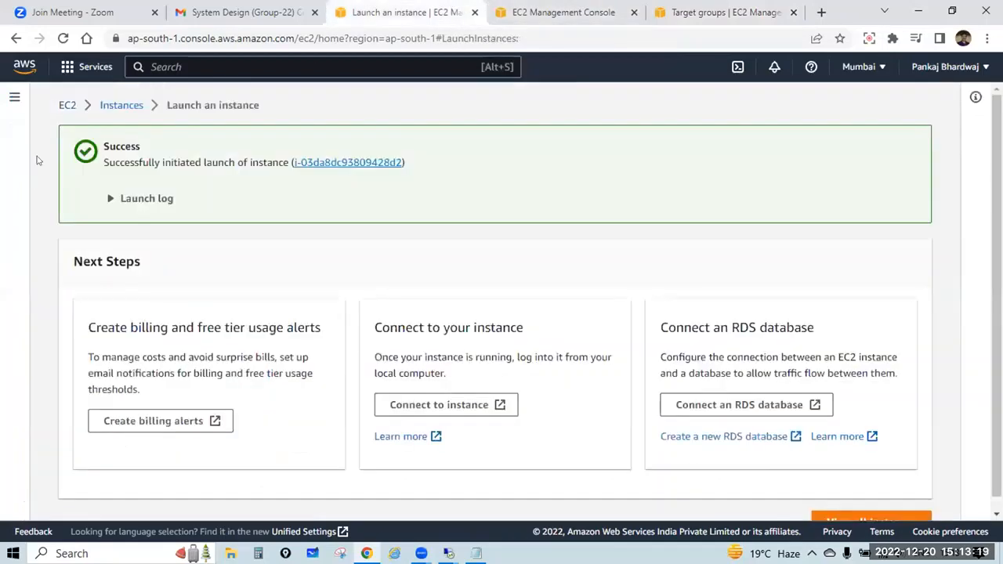
click(67, 105)
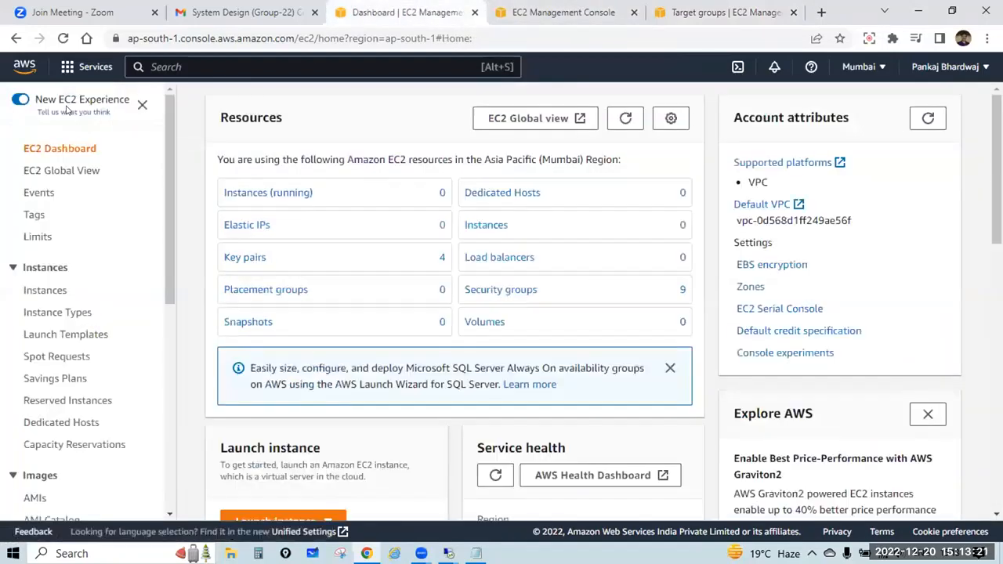
scroll(68, 279, down, 1)
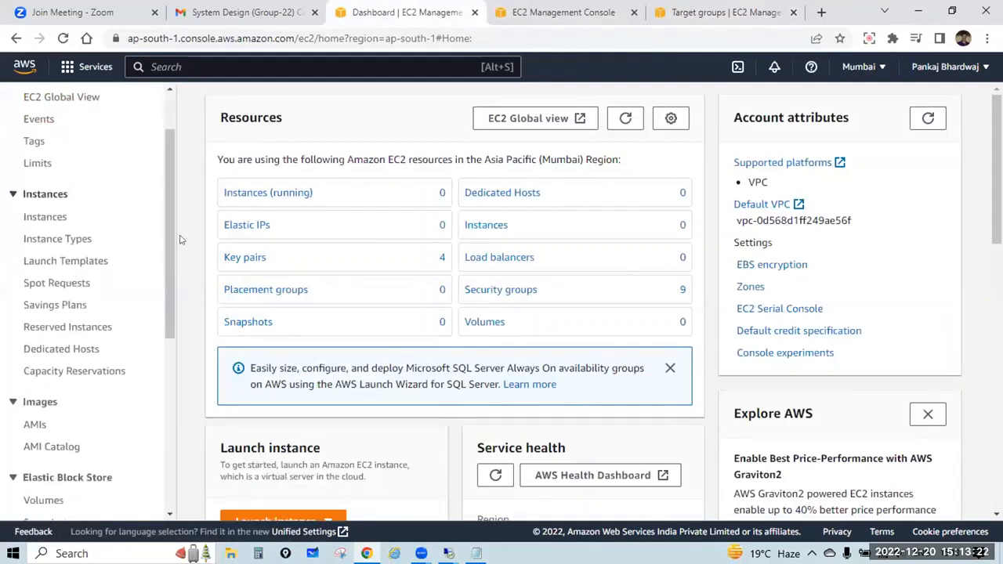
click(266, 195)
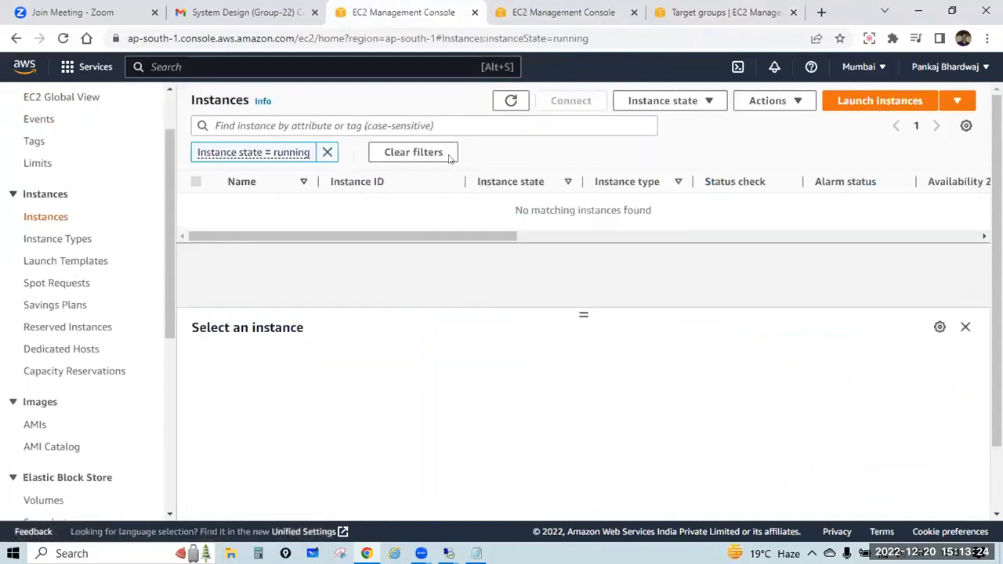
click(327, 152)
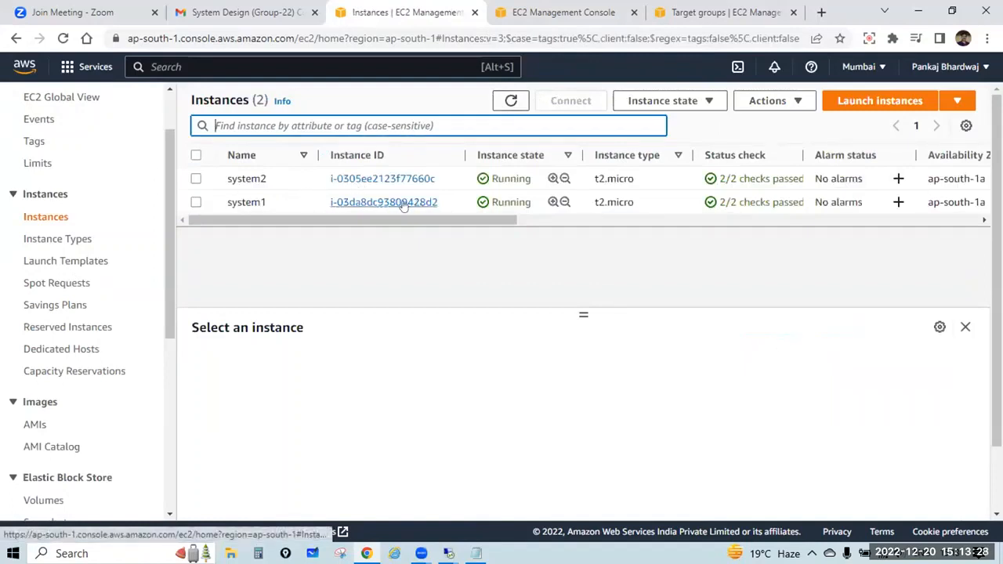
drag(486, 220, 893, 220)
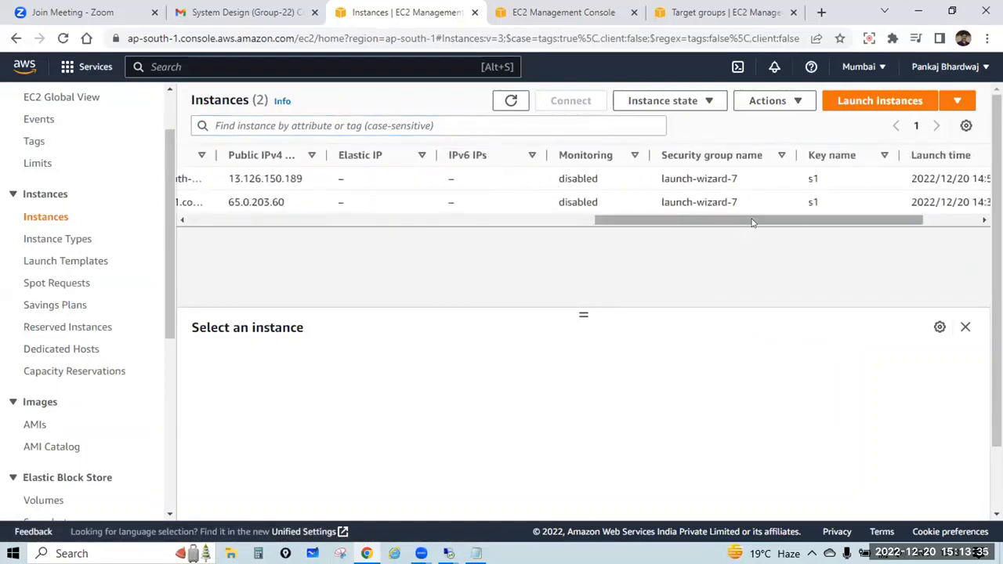
drag(752, 221, 313, 242)
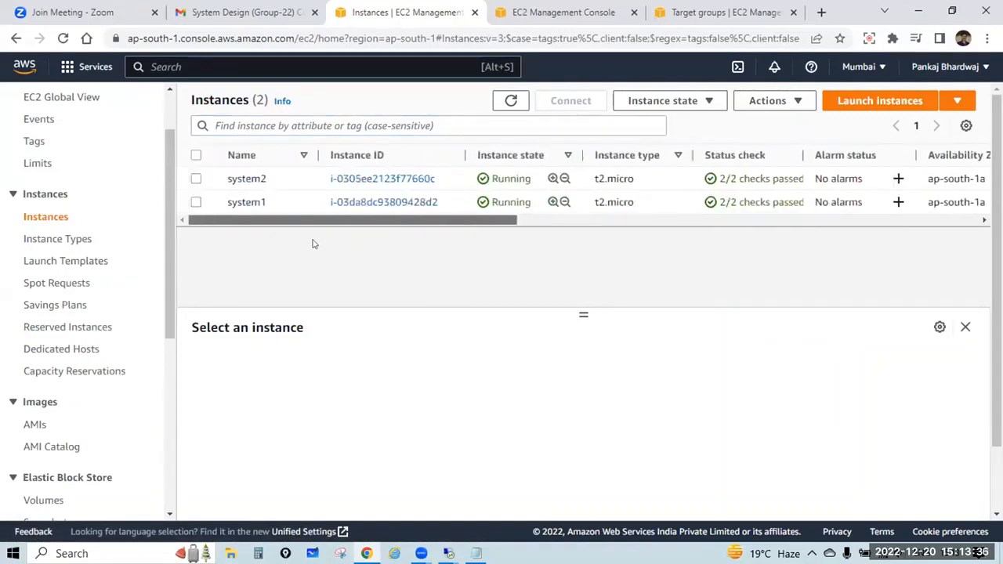
Open the launch-wizard-7 security group of instance system1 and review its inbound rules
click(376, 203)
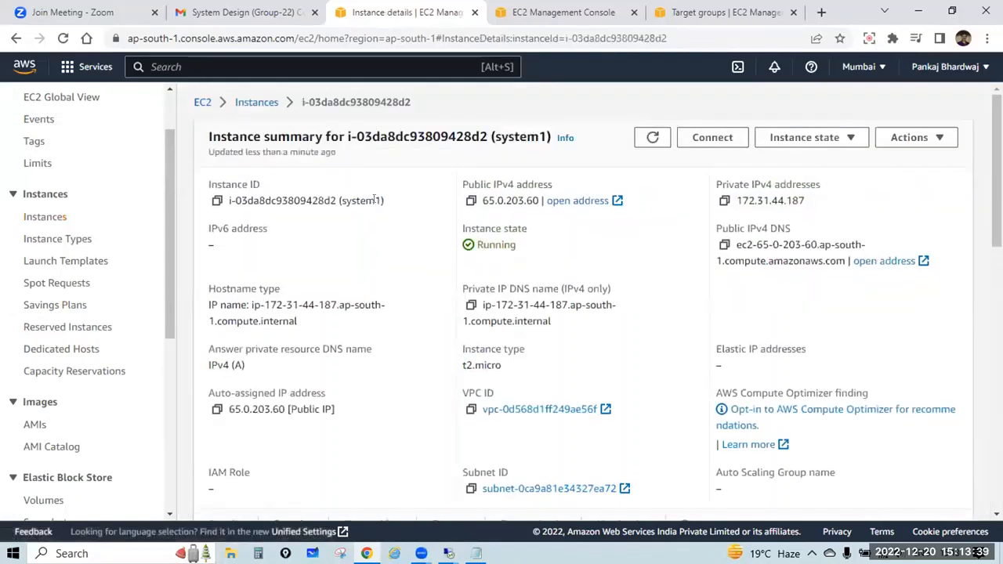
scroll(374, 201, down, 5)
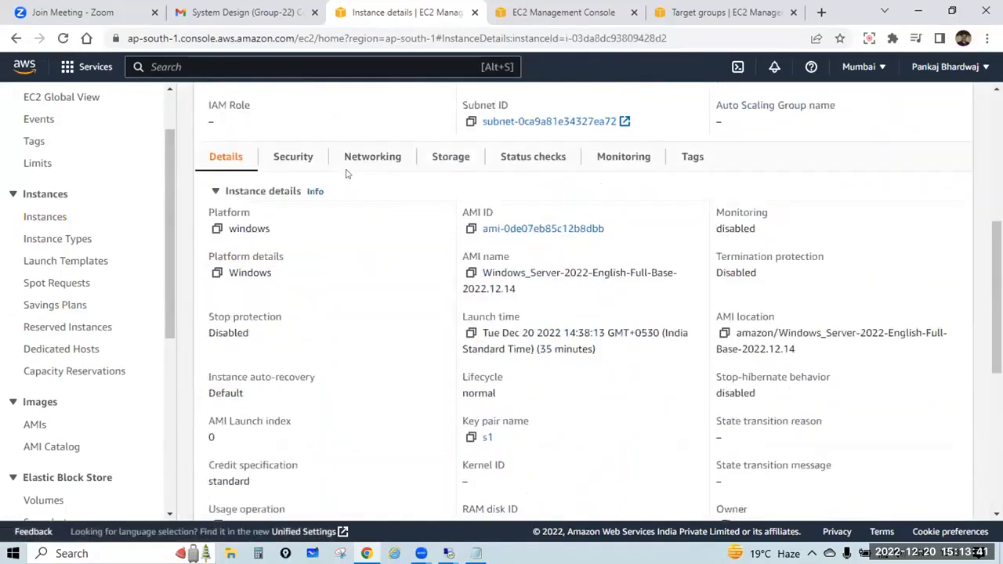
click(291, 156)
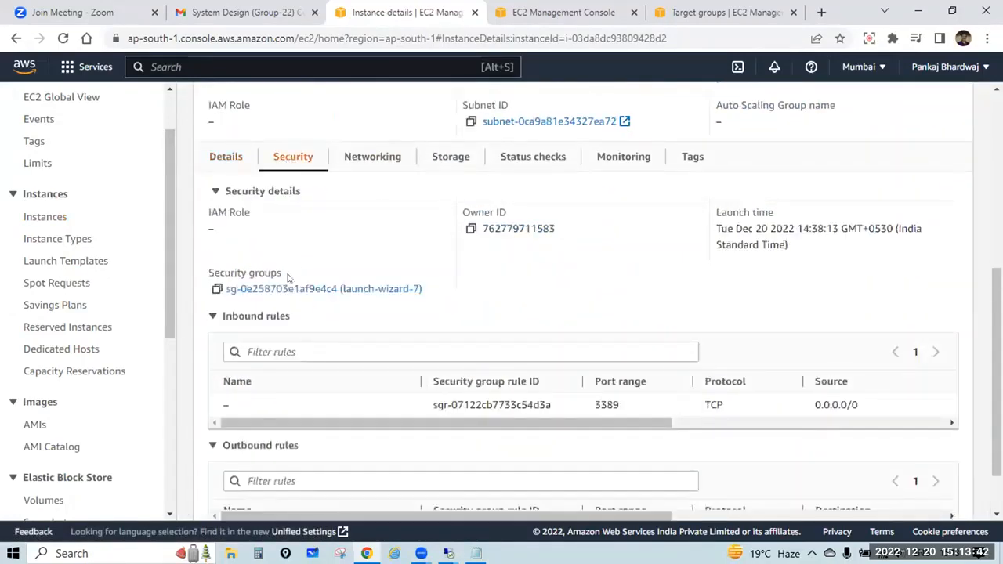
click(283, 289)
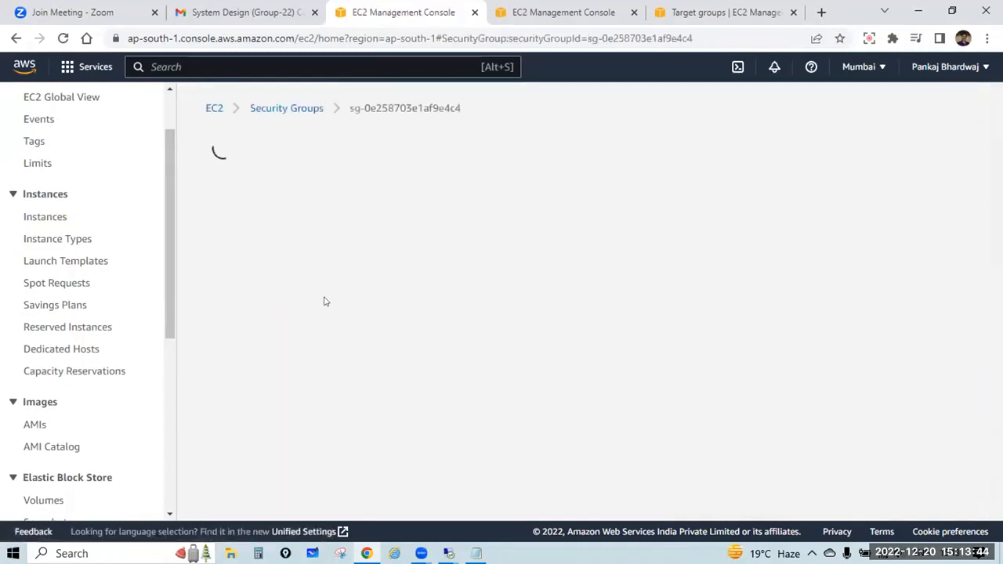
scroll(421, 247, down, 1)
scroll(421, 247, down, 1)
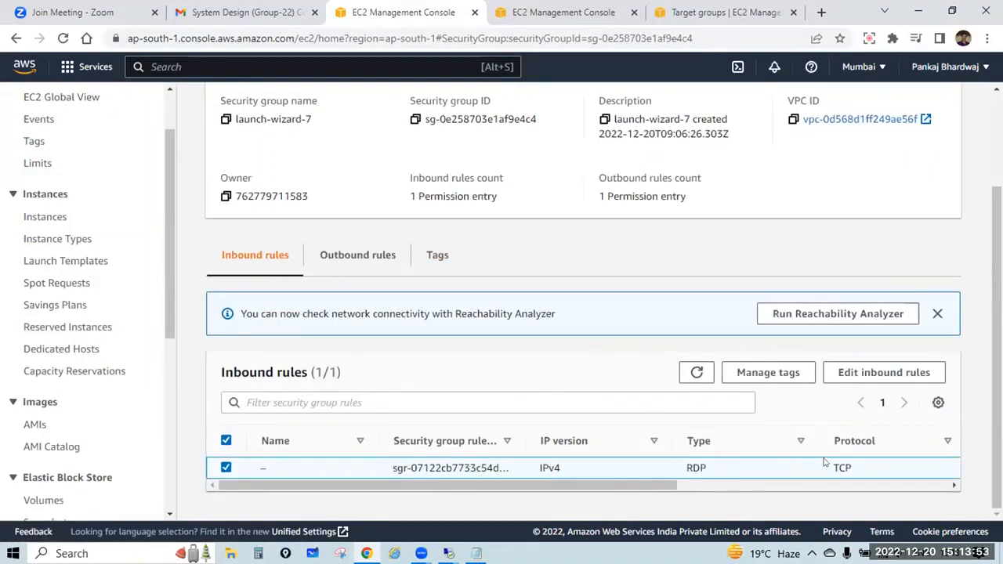
Add an inbound rule to launch-wizard-7 of type HTTP with source Anywhere-IPv4
click(883, 372)
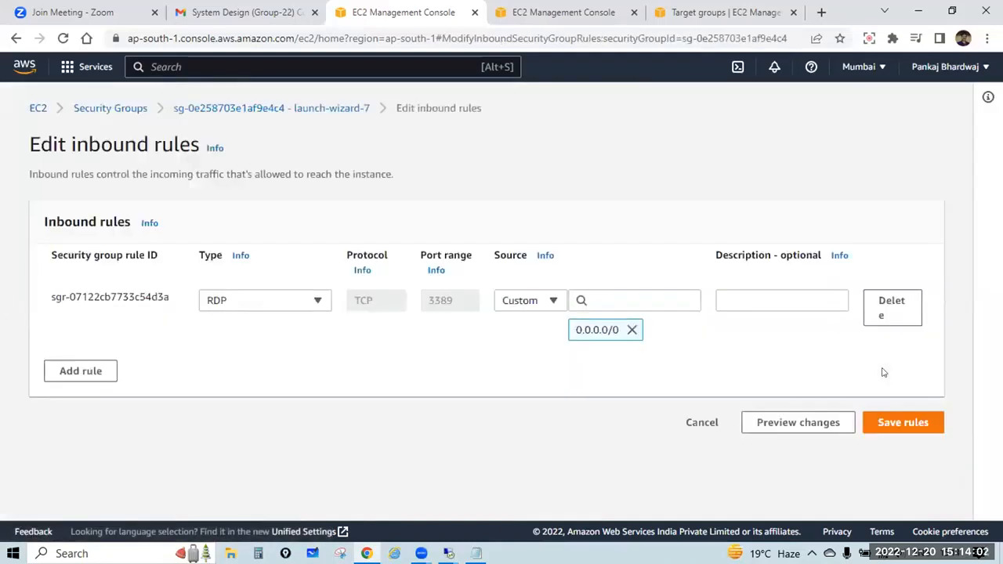
click(99, 371)
click(302, 360)
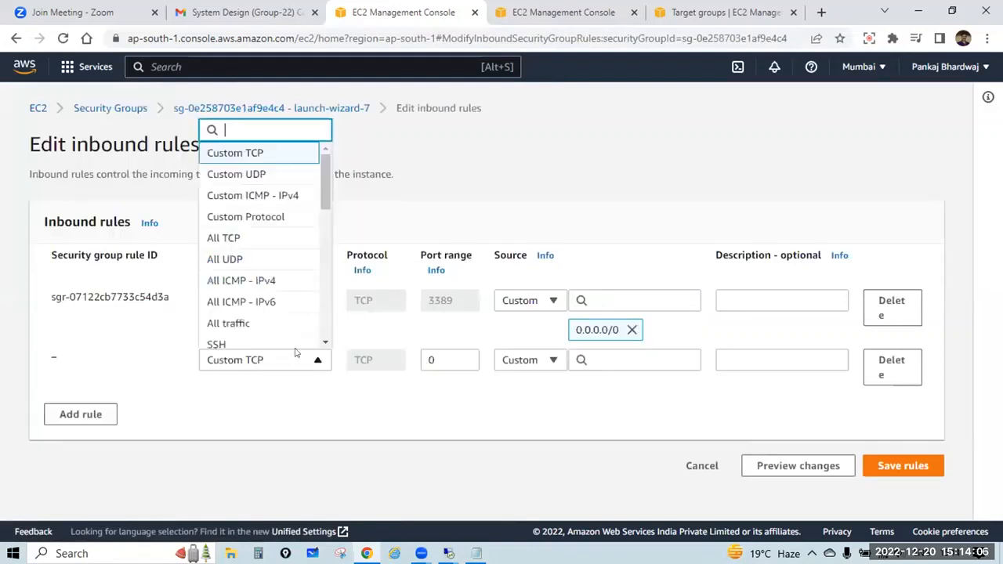
scroll(262, 241, down, 1)
scroll(215, 289, down, 1)
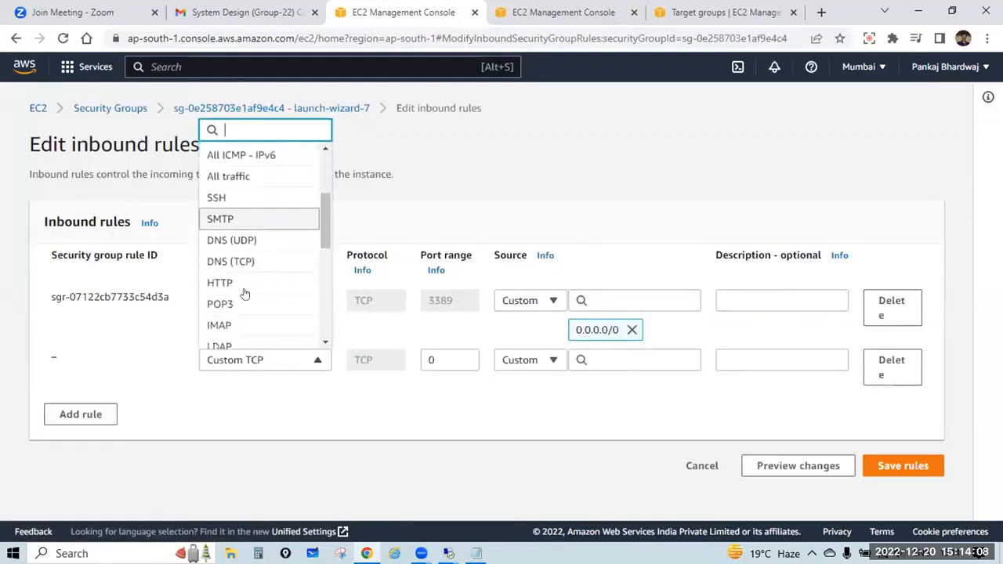
click(248, 287)
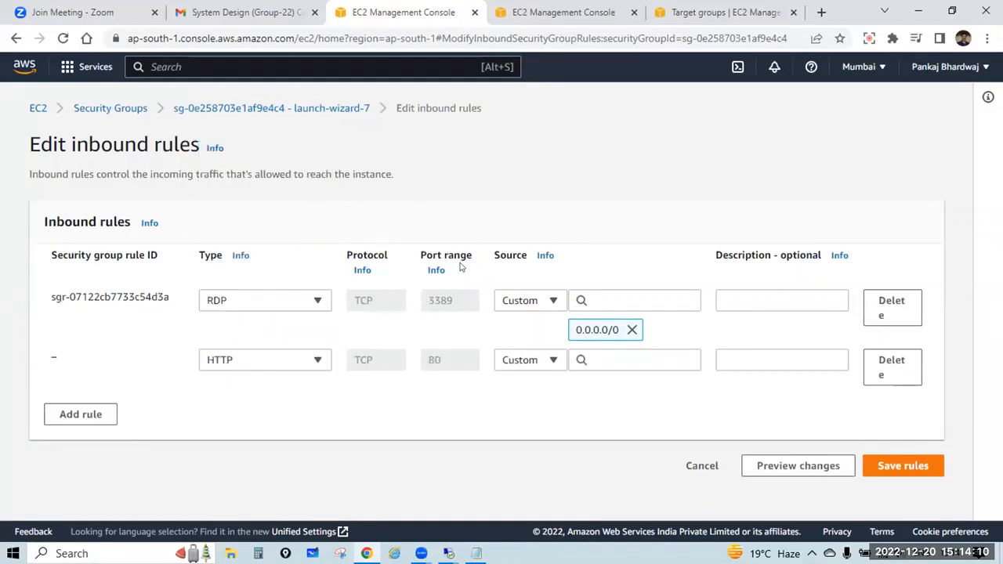
click(553, 360)
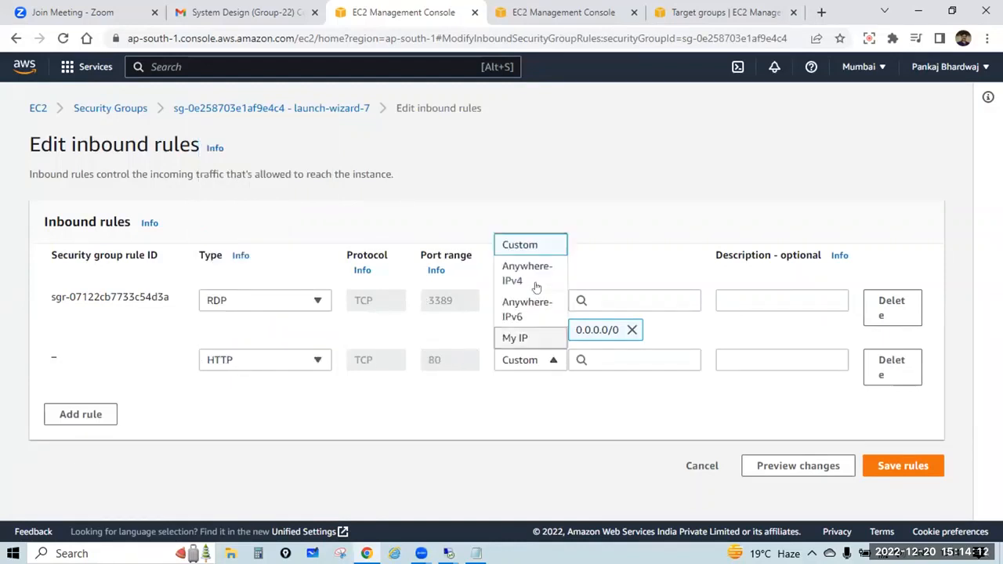
click(540, 274)
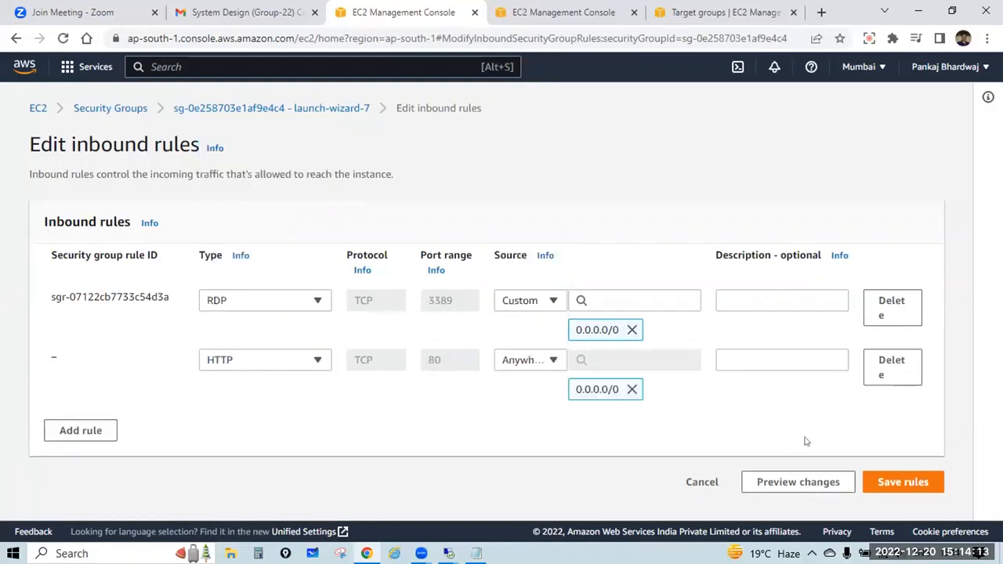
Add an inbound rule of type HTTPS with source Anywhere-IPv4 to launch-wizard-7 and save the rules
click(98, 430)
click(310, 419)
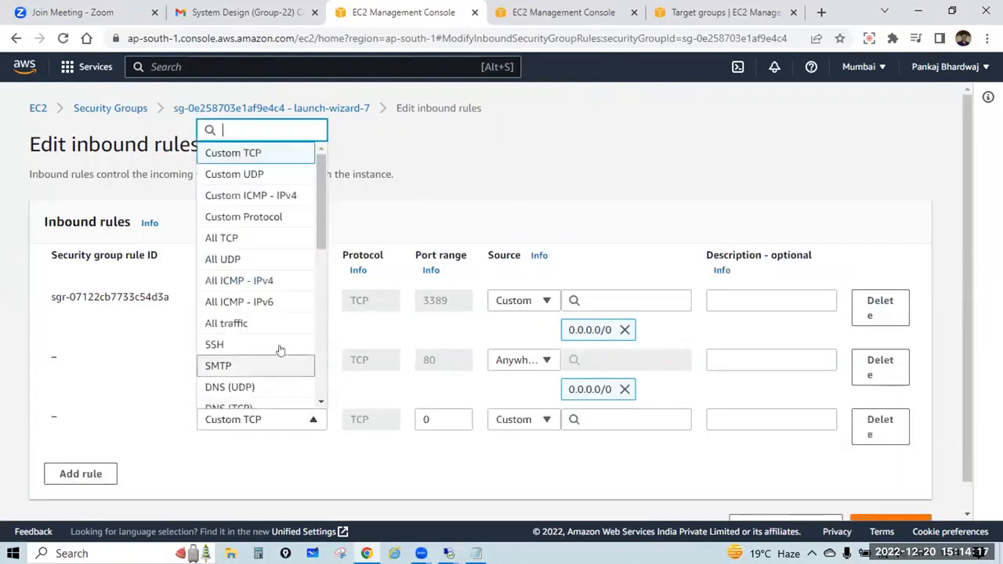
scroll(279, 292, down, 2)
scroll(279, 291, down, 1)
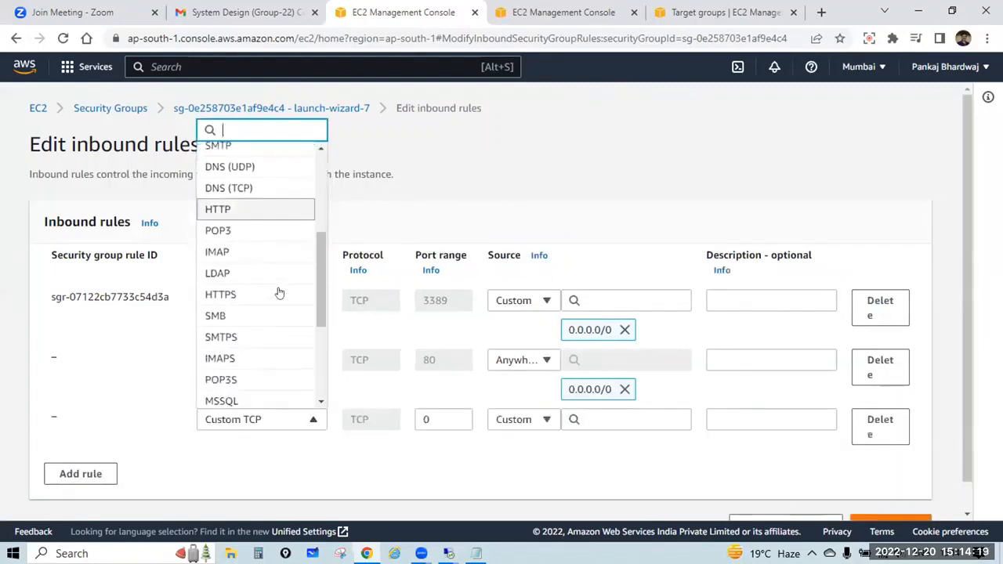
click(240, 294)
click(547, 420)
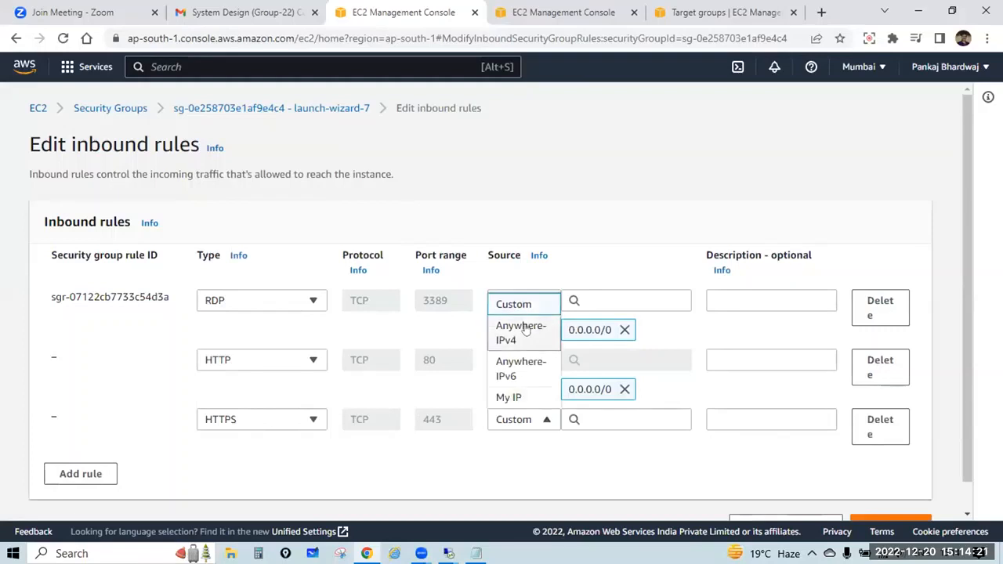
click(521, 328)
scroll(935, 445, down, 1)
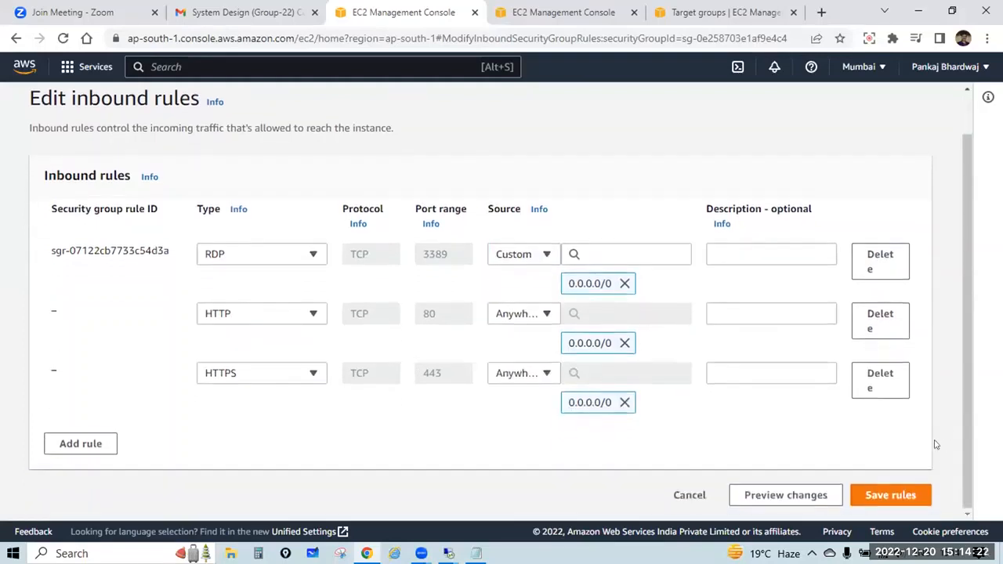
click(891, 495)
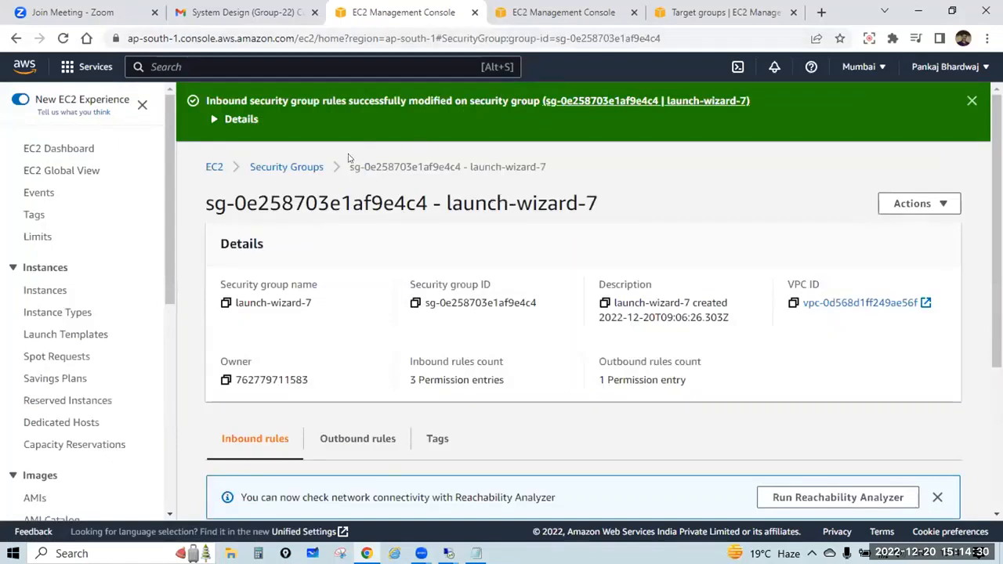
Reopen launch-wizard-7 from the security groups list and review its inbound rules count and rule types
click(305, 167)
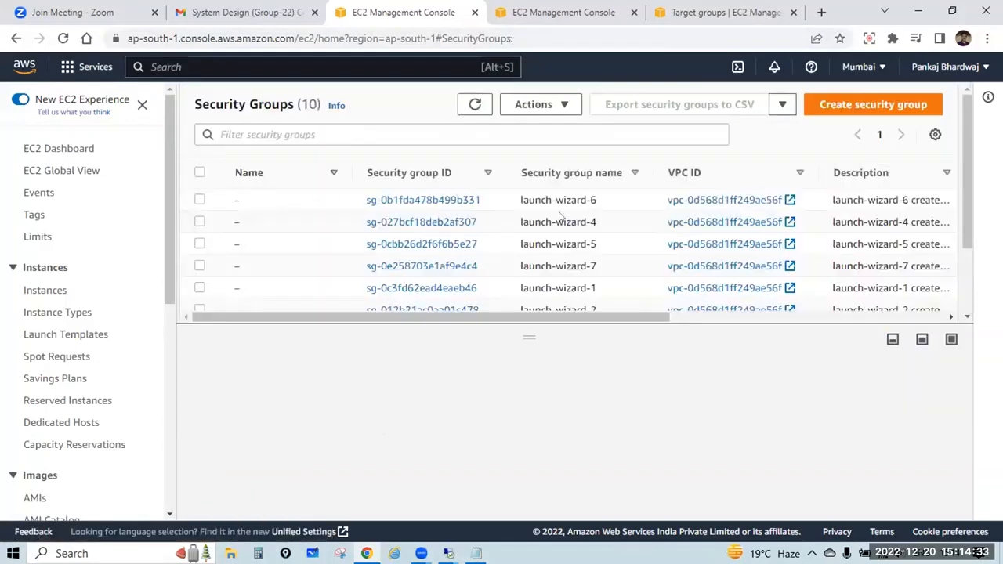
click(474, 267)
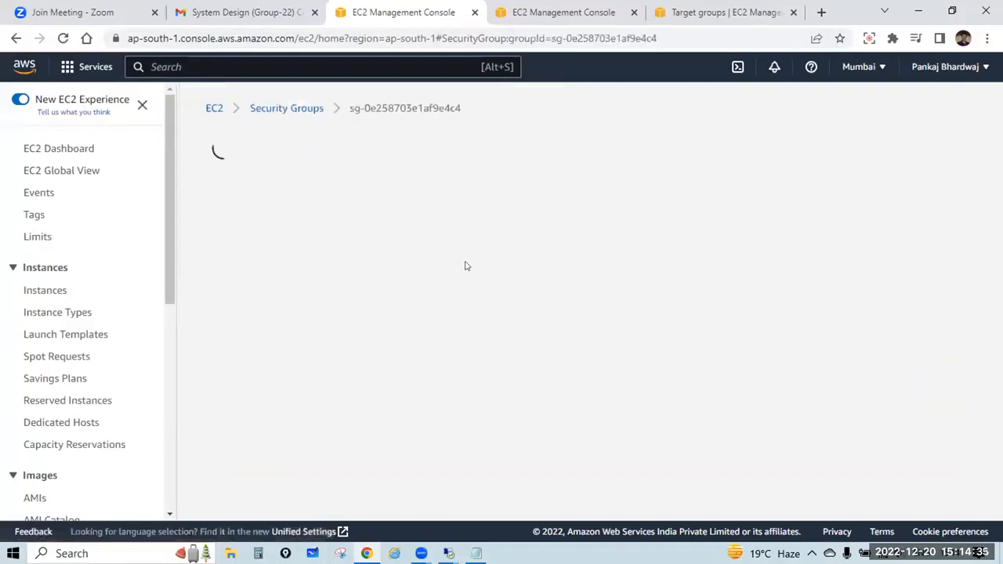
scroll(465, 266, down, 3)
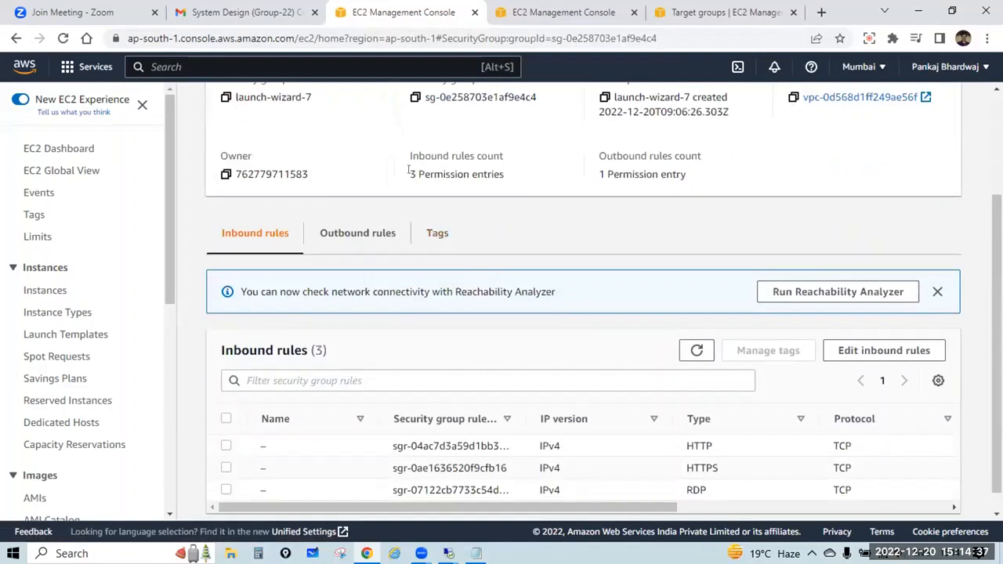
drag(408, 171, 505, 174)
scroll(532, 384, down, 1)
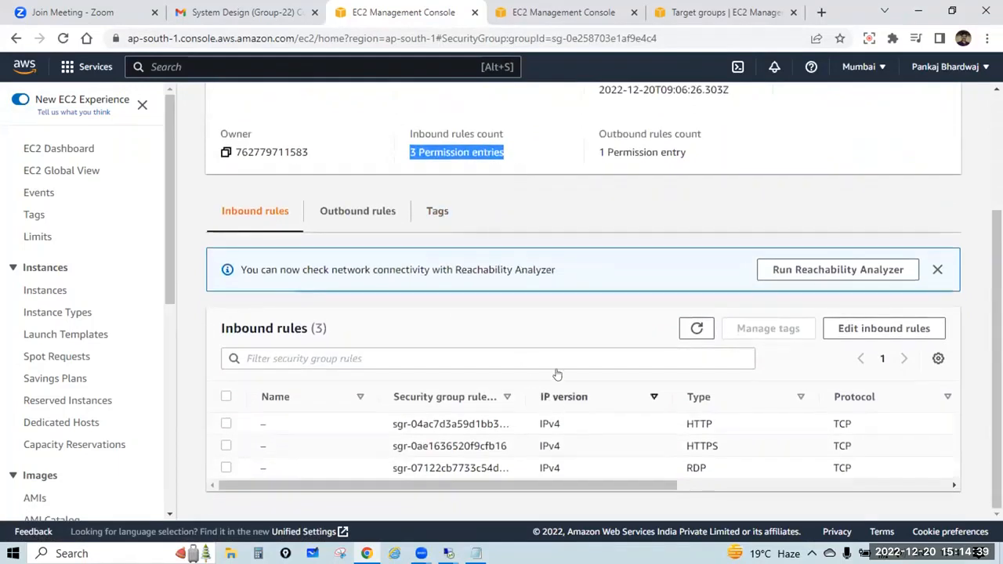
drag(720, 421, 688, 468)
scroll(663, 251, up, 5)
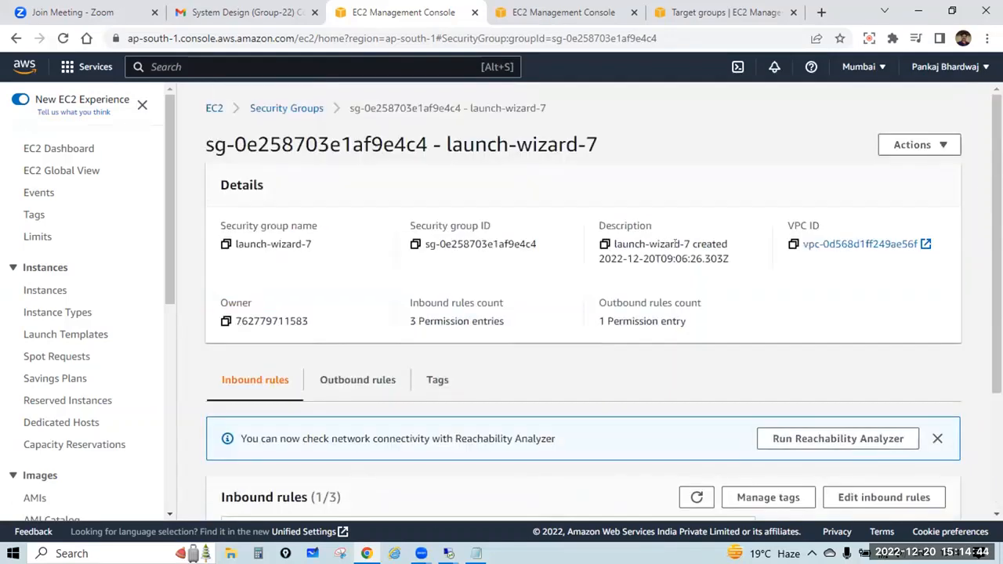
Return to the TGforLB target group and refresh the health status of its registered targets
click(564, 11)
click(710, 9)
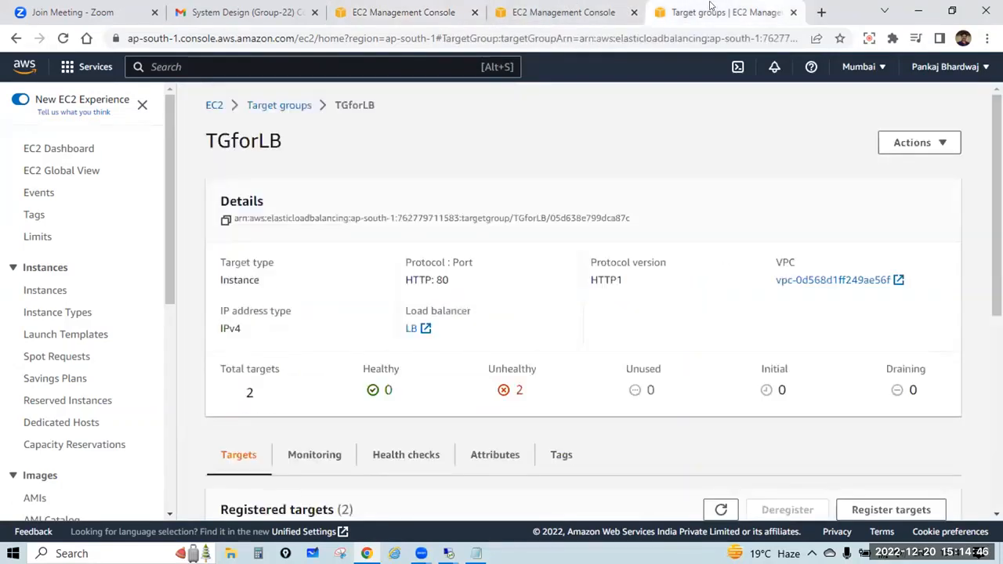
scroll(600, 267, down, 4)
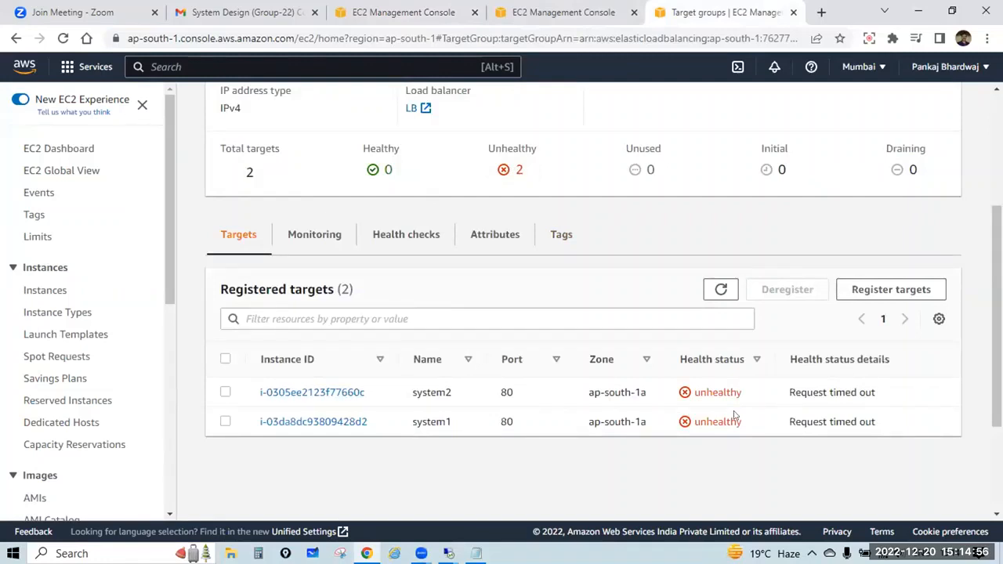
click(720, 289)
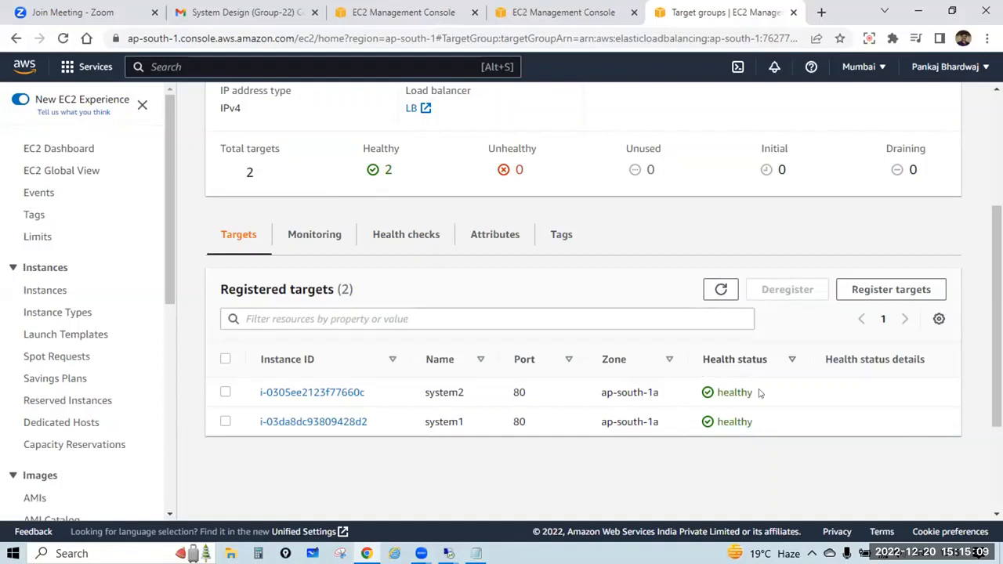
click(720, 285)
Copy the DNS name of load balancer LB and open it in a new browser tab
click(455, 12)
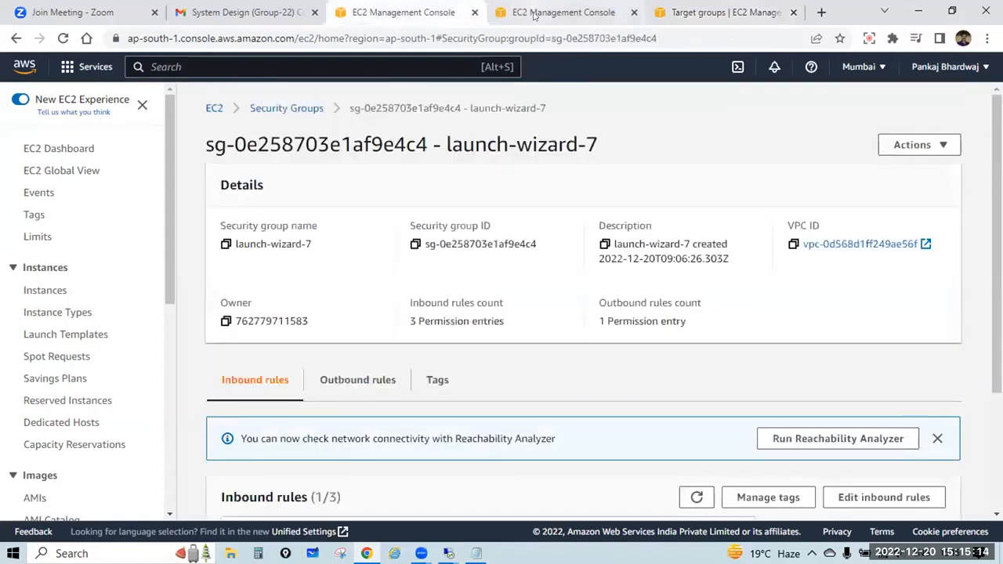
click(576, 12)
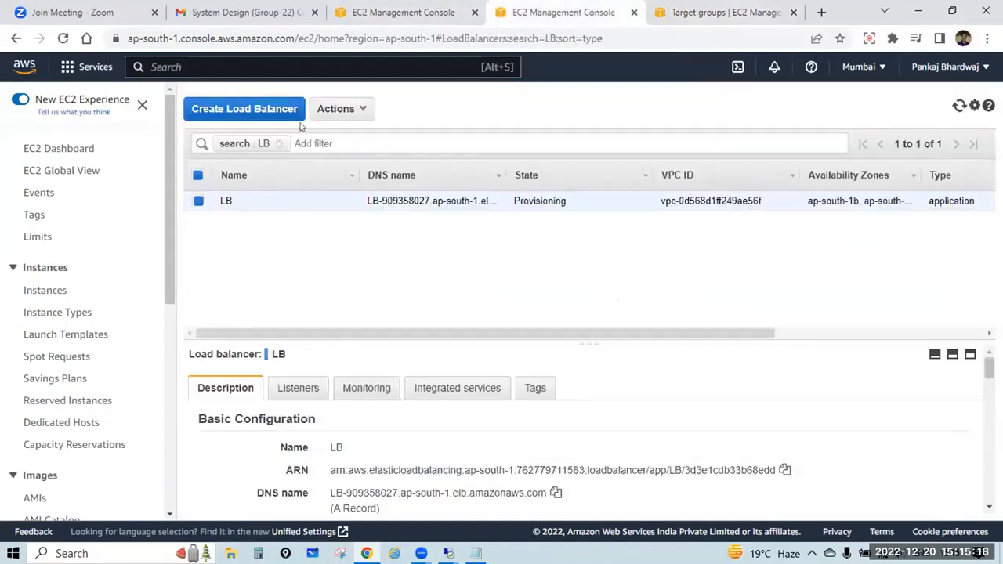
scroll(573, 373, down, 1)
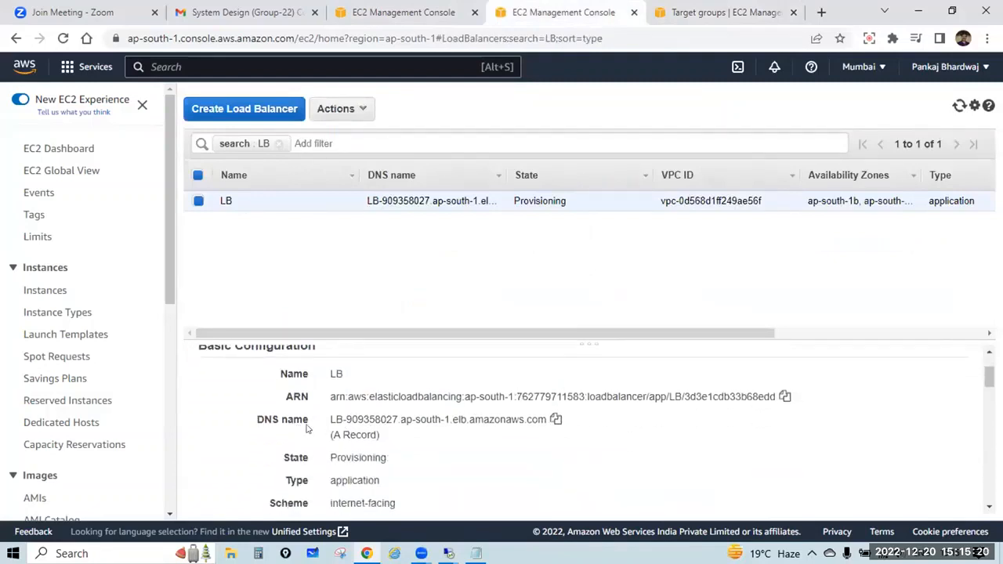
click(555, 421)
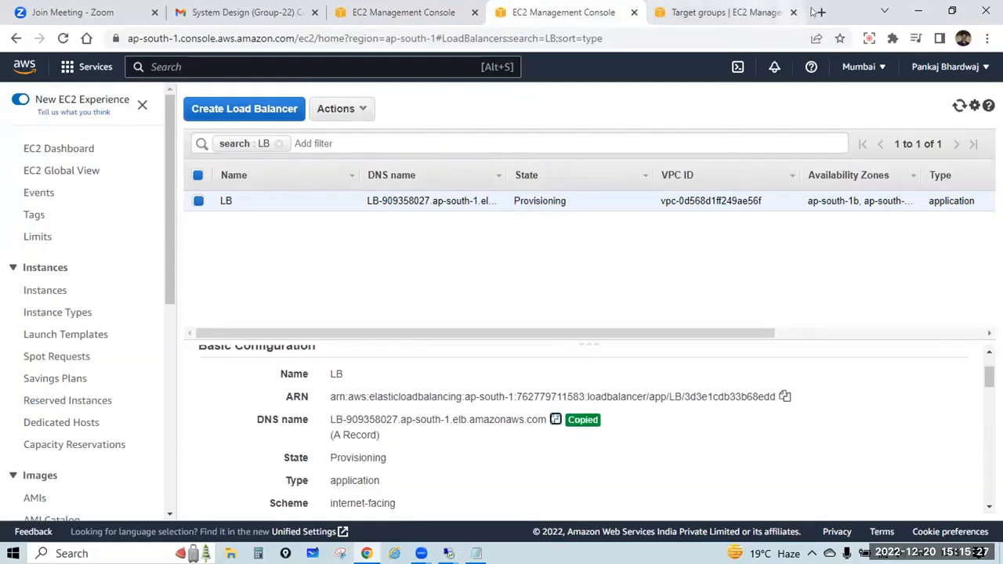
key(ctrl+t)
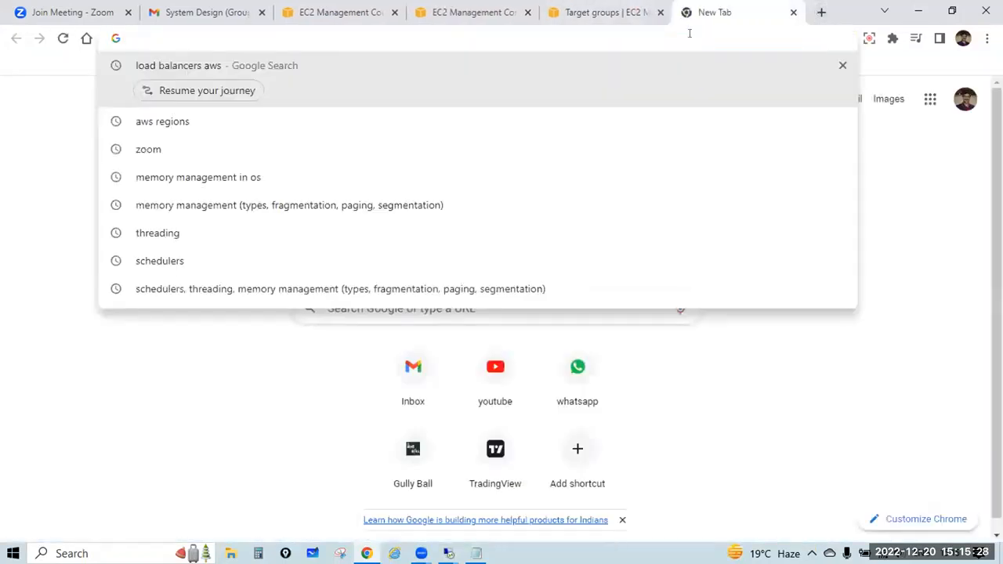
key(ctrl+v)
key(Return)
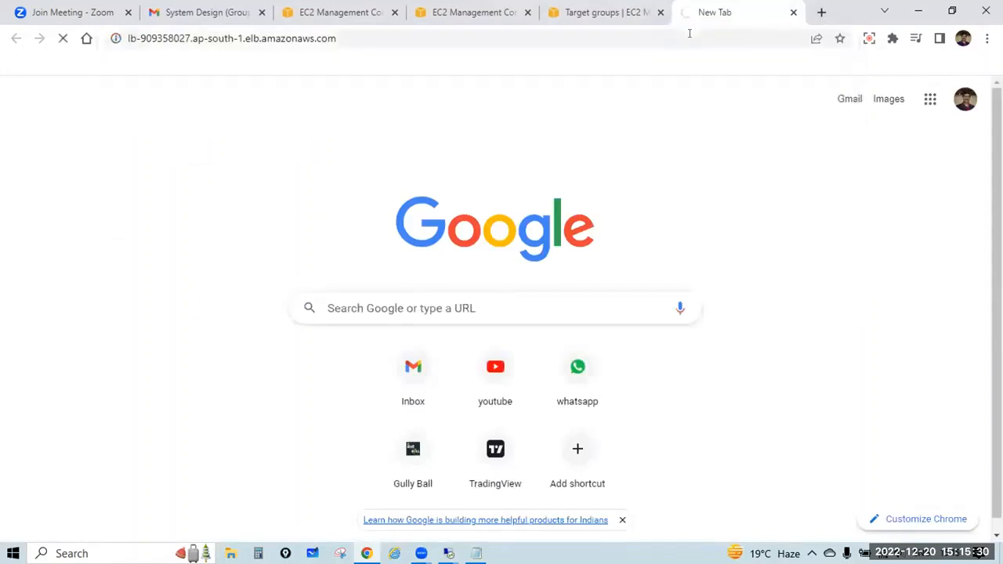
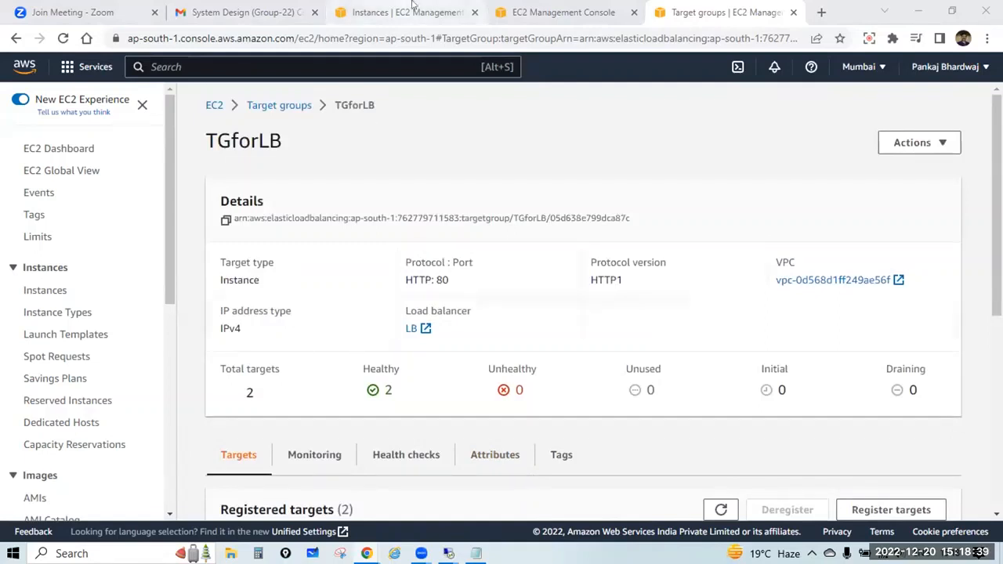
Check the names and security groups of the running instances in the EC2 instances list
click(413, 9)
drag(520, 242, 235, 248)
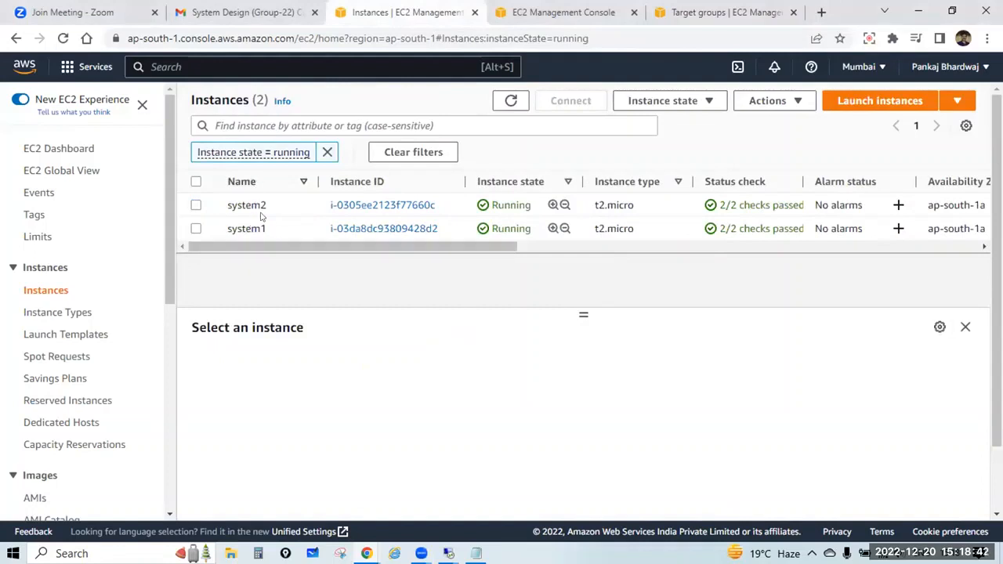
drag(512, 248, 770, 254)
drag(698, 253, 862, 254)
click(842, 192)
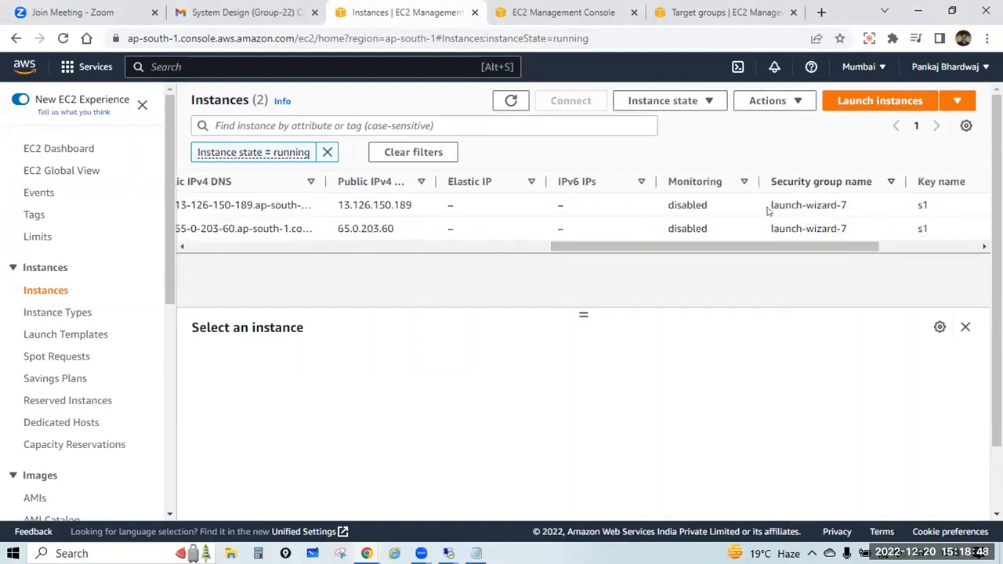
drag(854, 243, 301, 275)
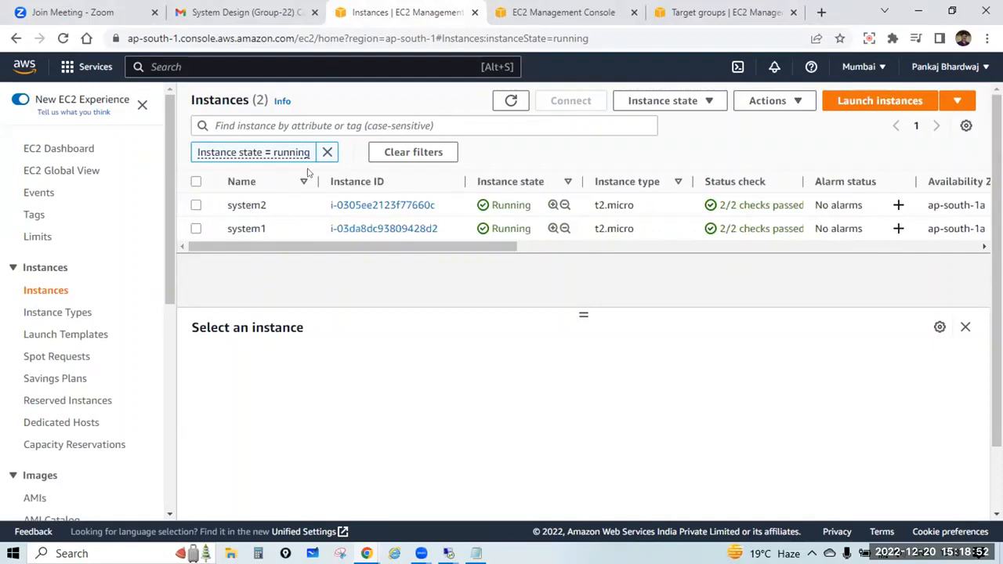
Return to TGforLB and examine the port, zone and health status of its registered targets
click(710, 11)
scroll(342, 299, down, 1)
scroll(342, 299, down, 2)
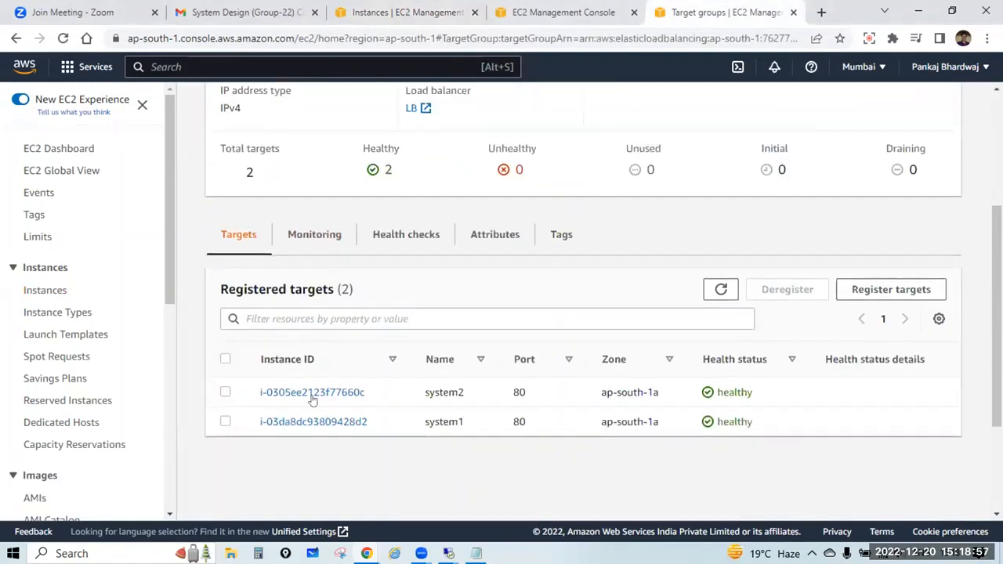
scroll(279, 243, down, 2)
scroll(329, 204, down, 1)
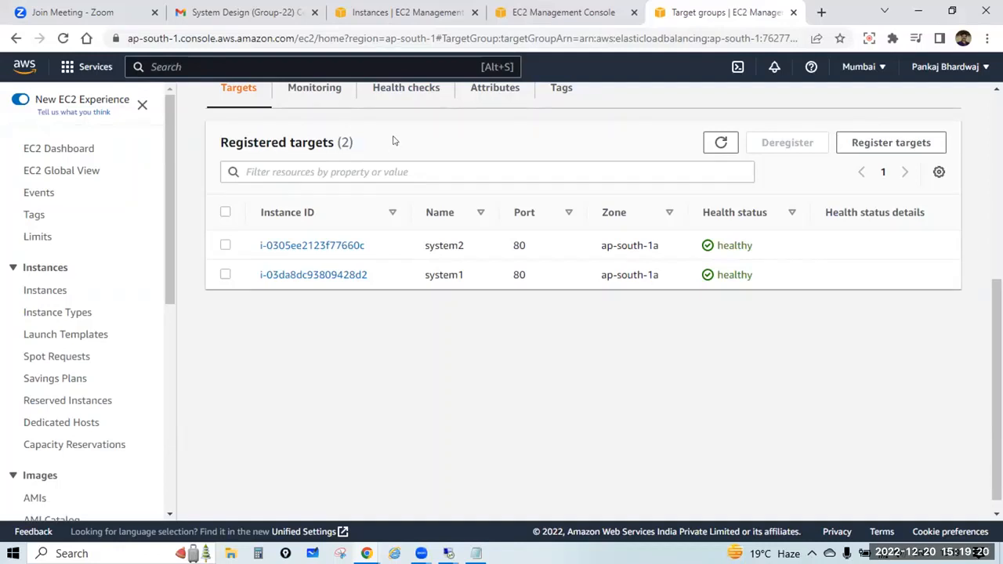
Copy the DNS name of load balancer LB again and enlarge its details area to show the basic configuration
click(423, 16)
click(582, 8)
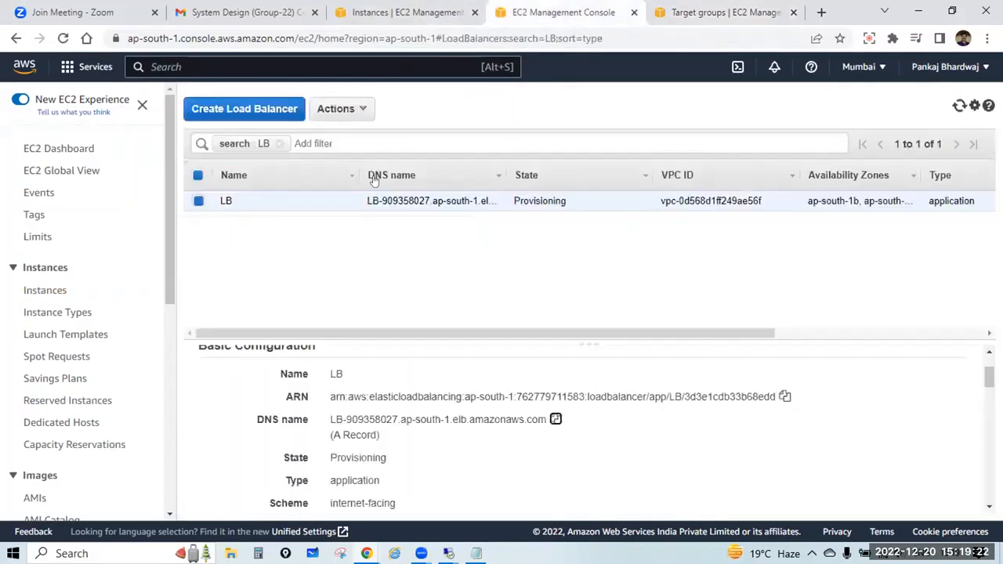
click(555, 420)
drag(592, 337, 643, 327)
scroll(688, 359, up, 1)
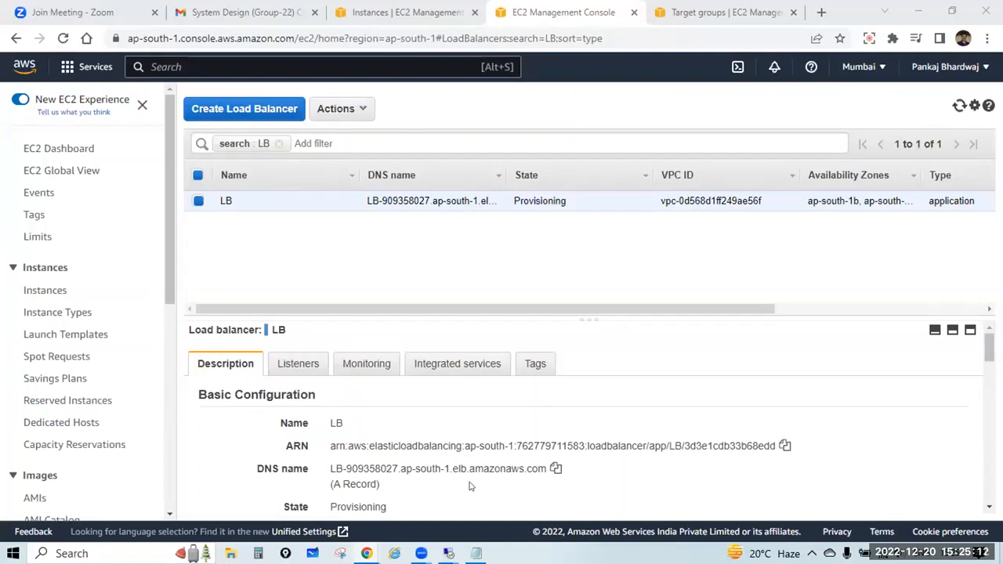
Try to open the AWS documentation in a new browser tab at aws.docs and aws.docs.com
click(821, 13)
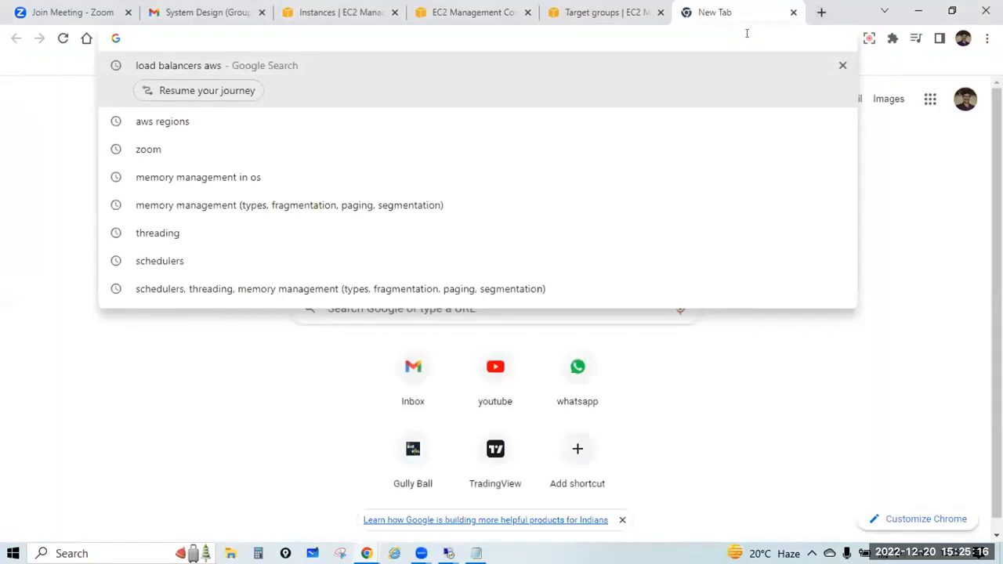
text(aws.docs)
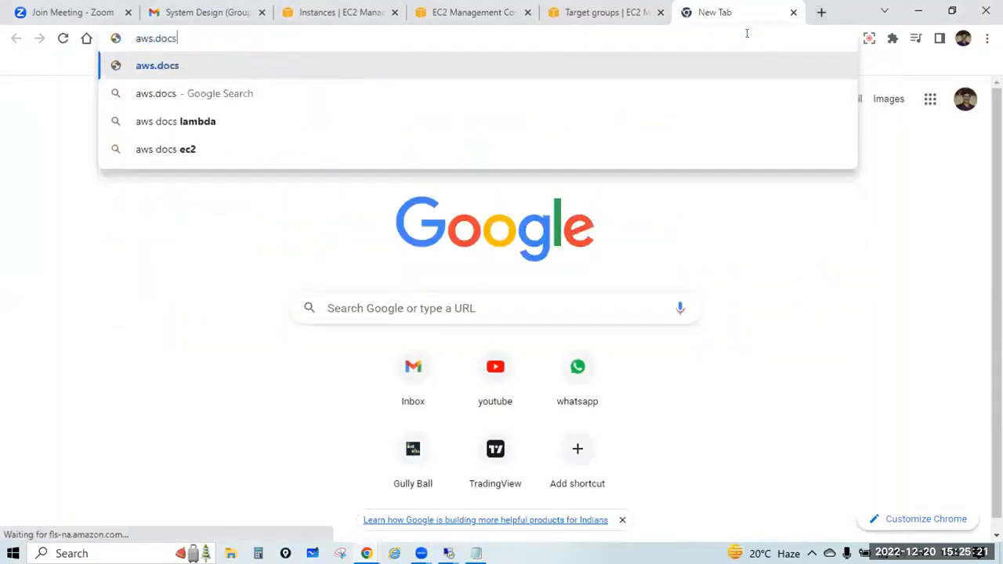
key(Return)
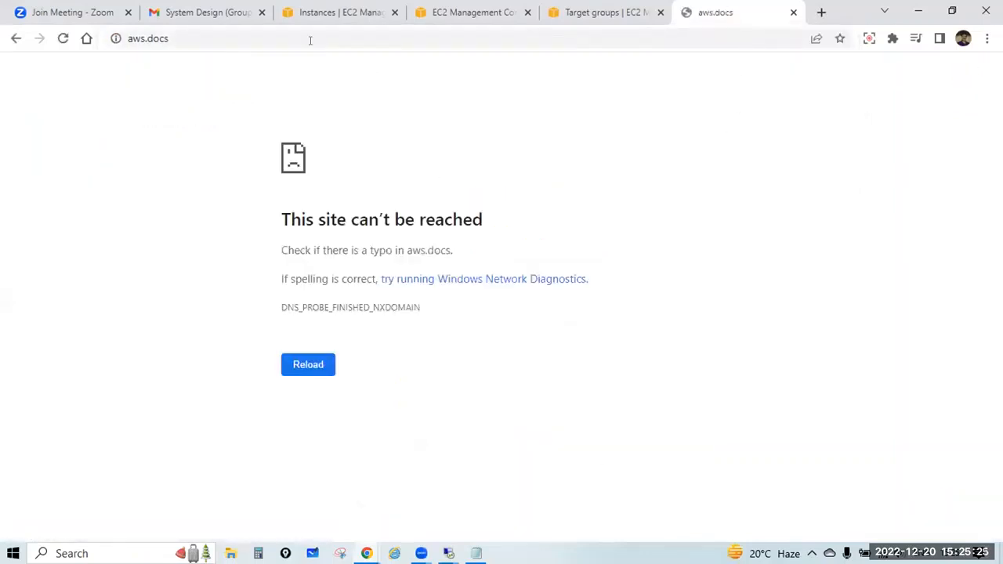
click(278, 33)
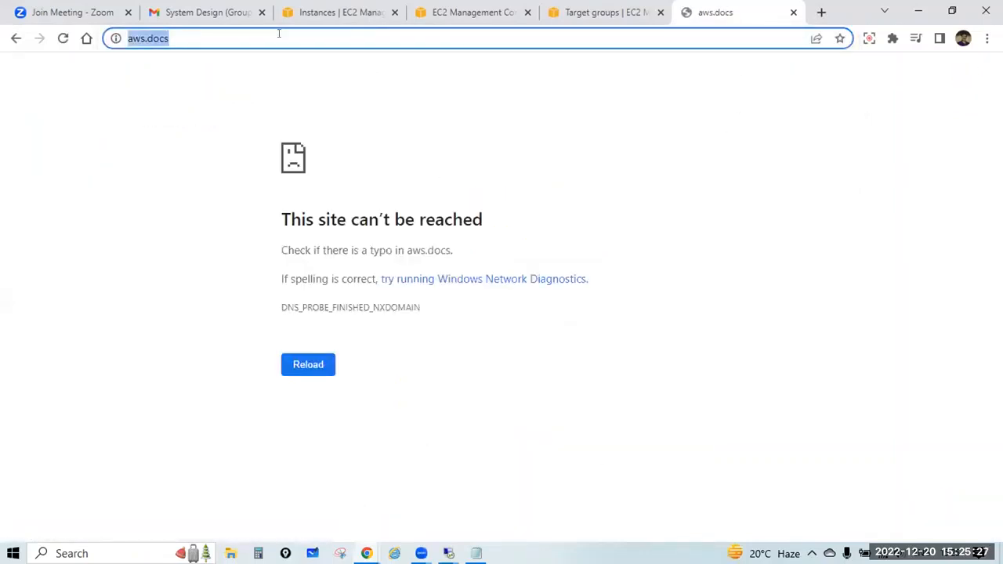
click(278, 33)
text(.co)
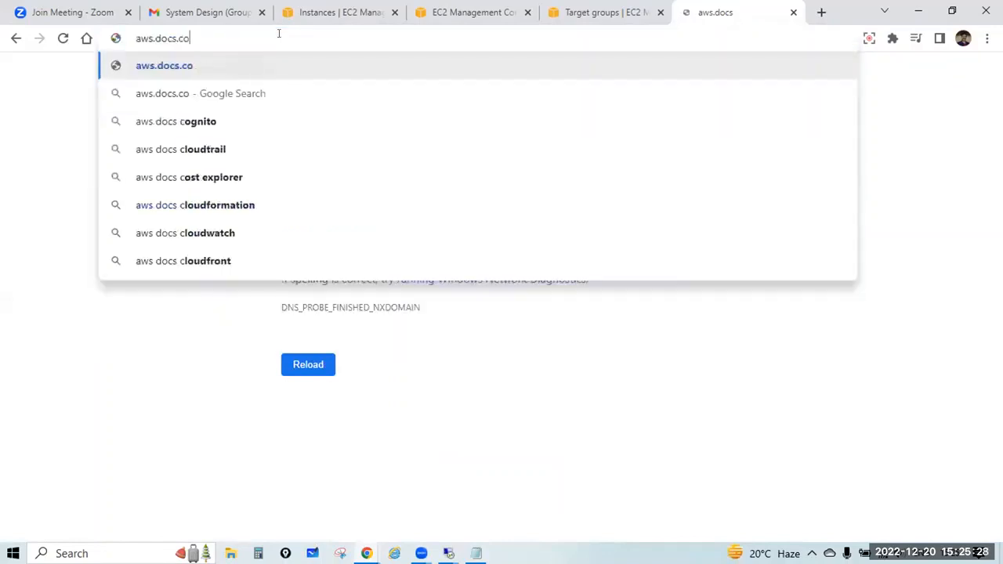
text(m)
key(Return)
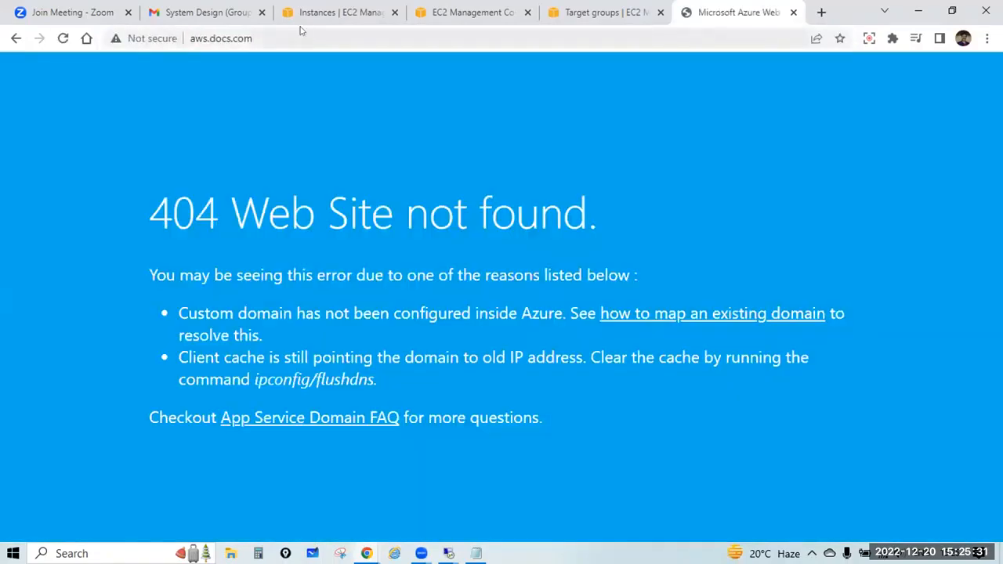
Open the AWS documentation home page at docs.aws.amazon.com
click(300, 30)
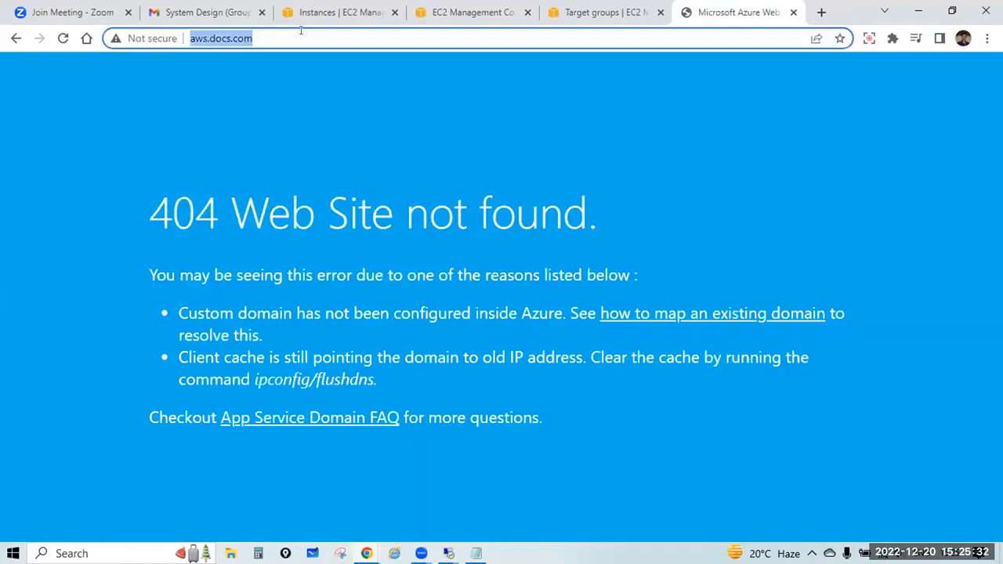
text(do)
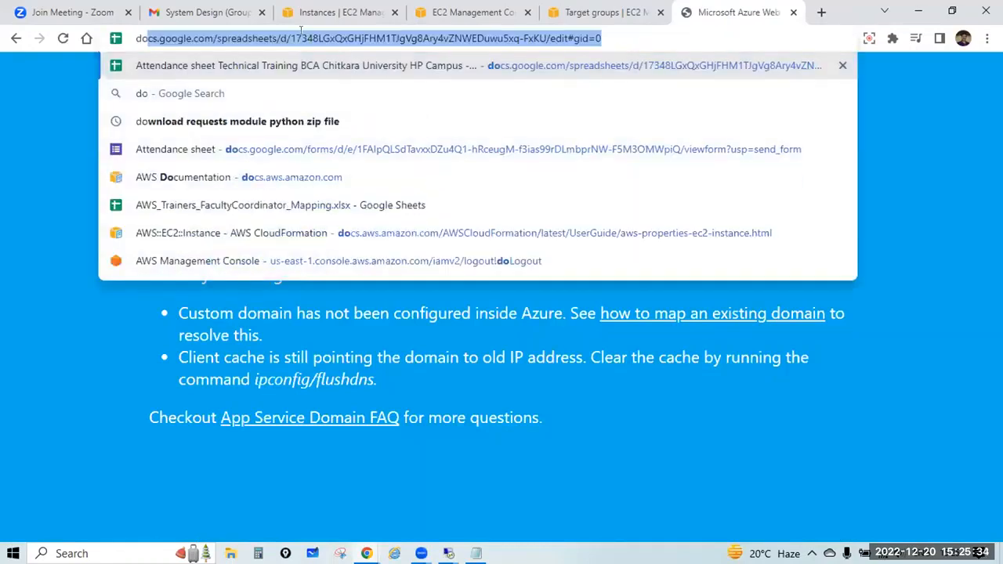
text(cs.aw)
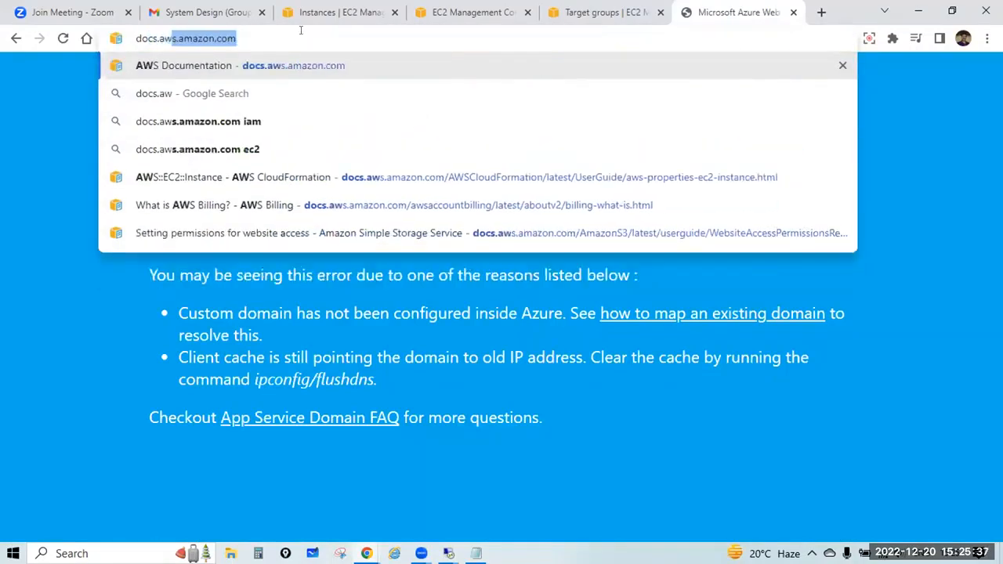
text(s)
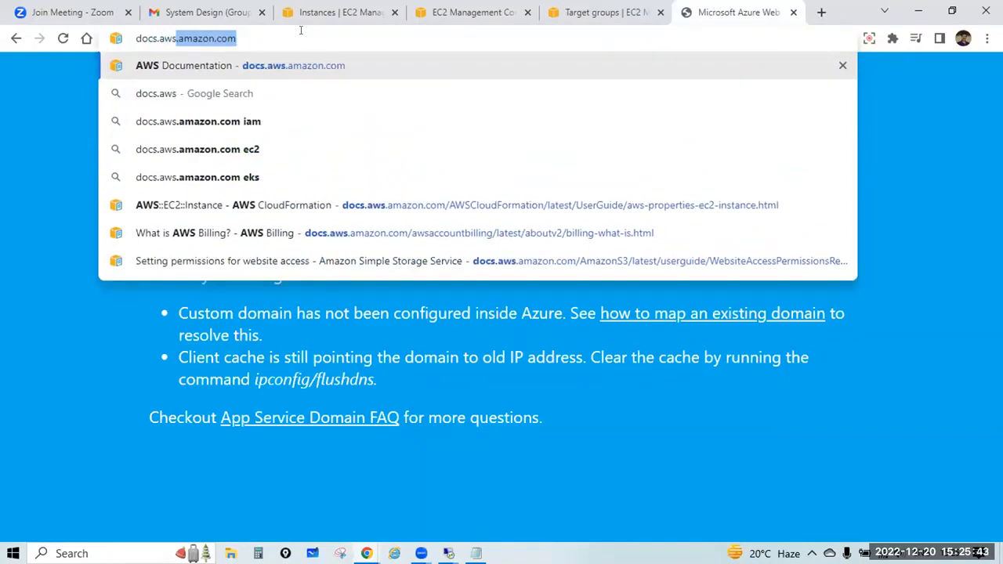
key(Return)
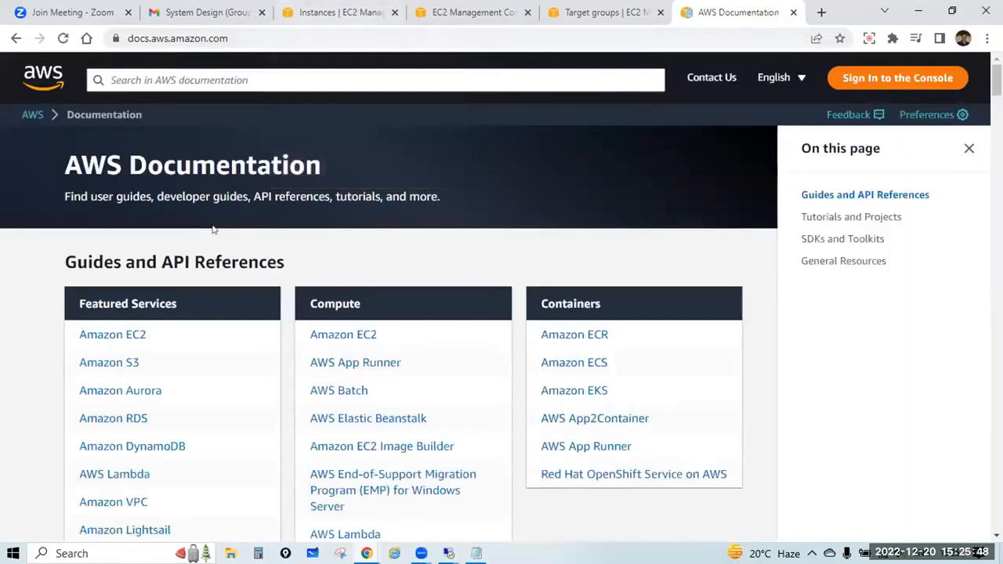
Look through the AWS documentation home page, from the service guides down to General Resources and back to the start
scroll(295, 171, down, 1)
scroll(295, 171, down, 4)
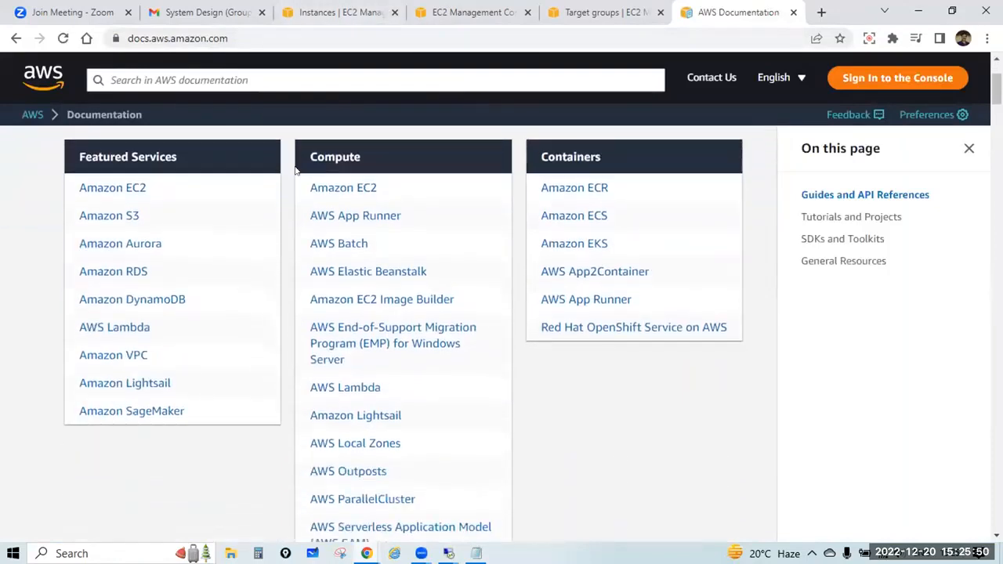
scroll(295, 170, down, 15)
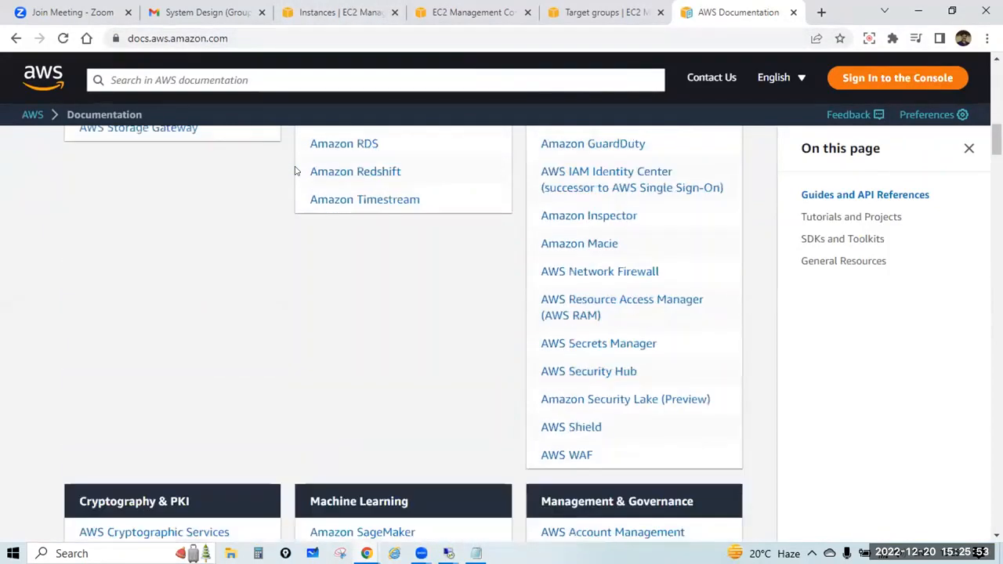
scroll(300, 182, down, 15)
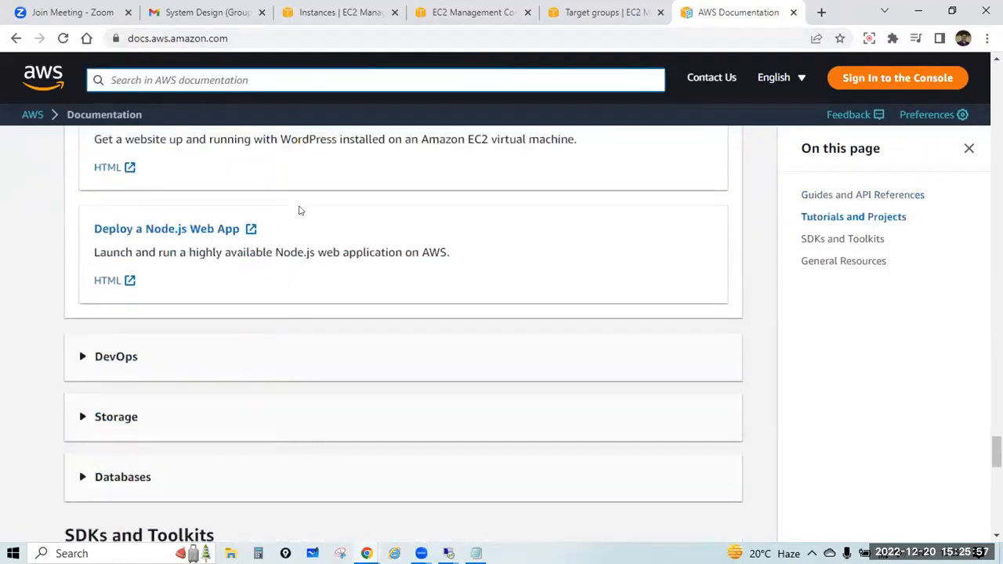
scroll(296, 227, down, 10)
scroll(294, 228, down, 3)
scroll(295, 234, up, 12)
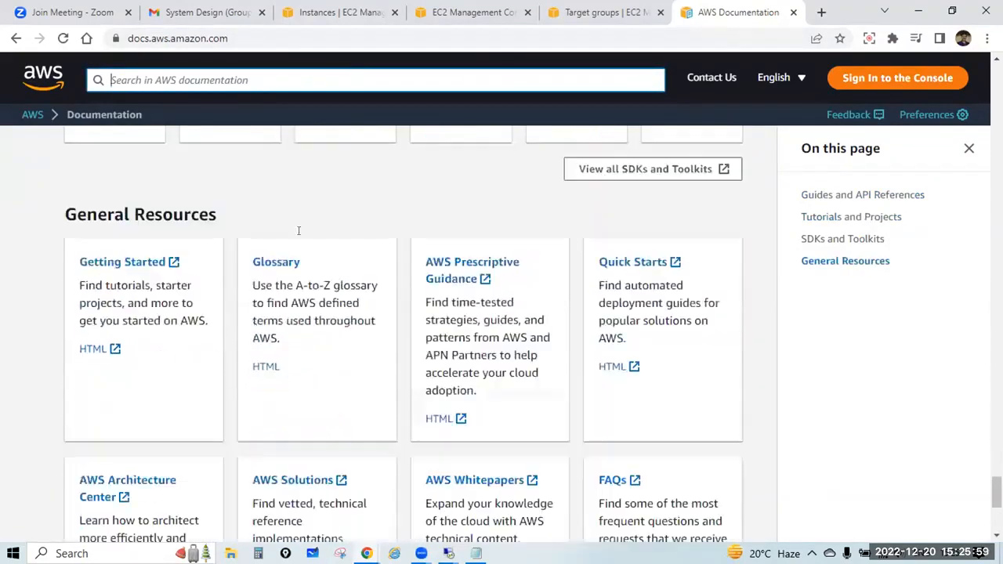
scroll(298, 240, up, 15)
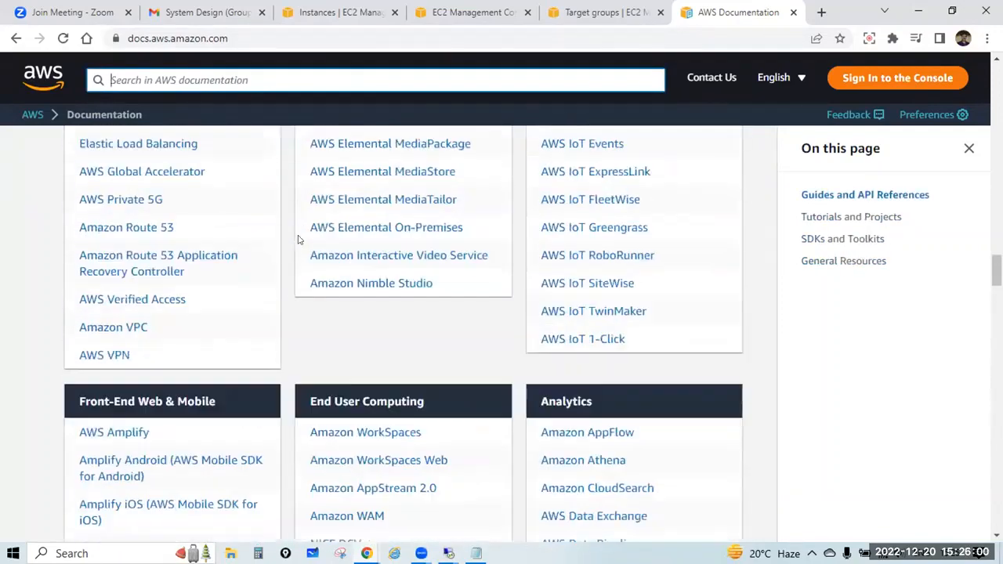
scroll(298, 240, up, 15)
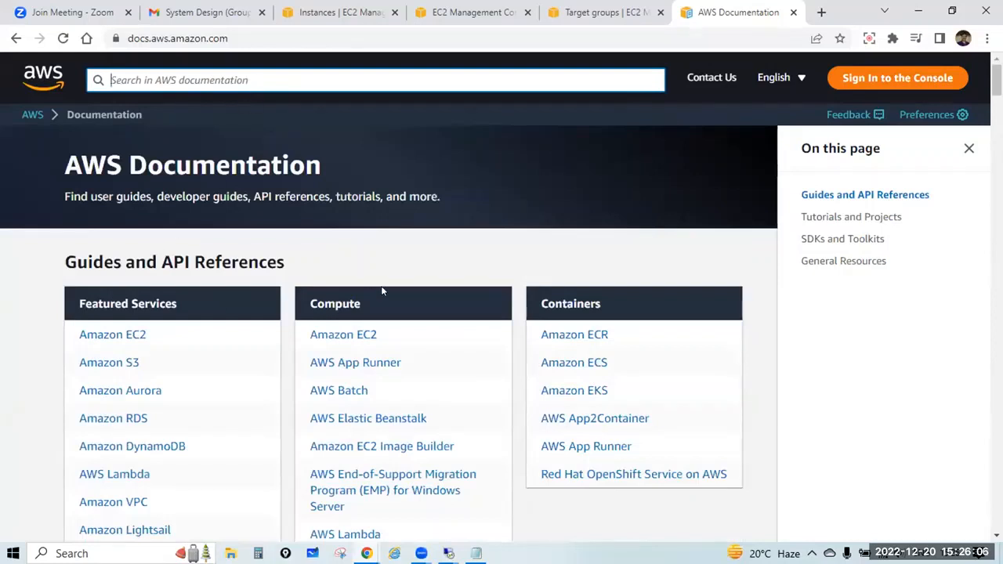
Open the Amazon EC2 documentation from Featured Services and look over its user guides and references
scroll(382, 291, down, 2)
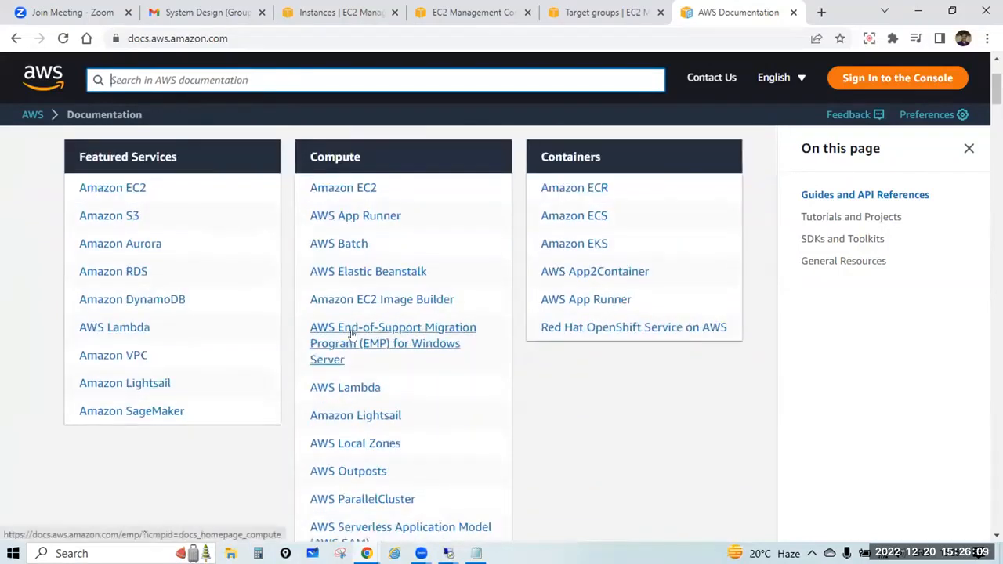
click(110, 190)
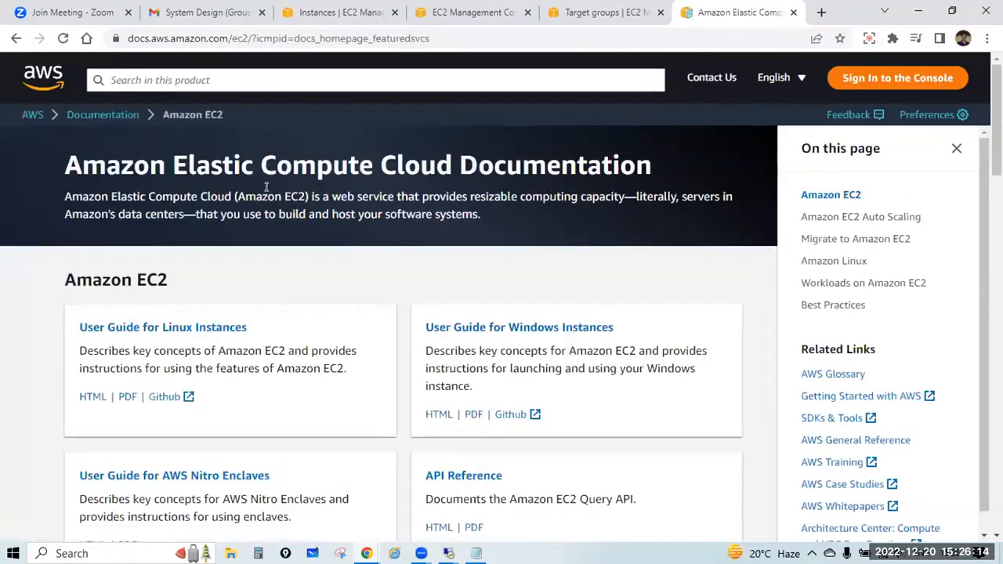
scroll(266, 189, down, 1)
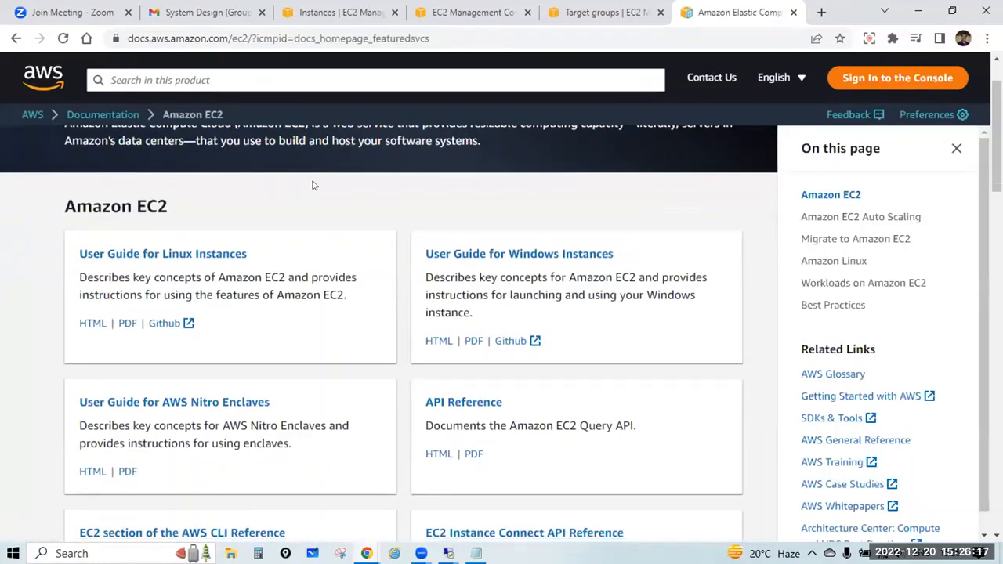
scroll(422, 259, down, 1)
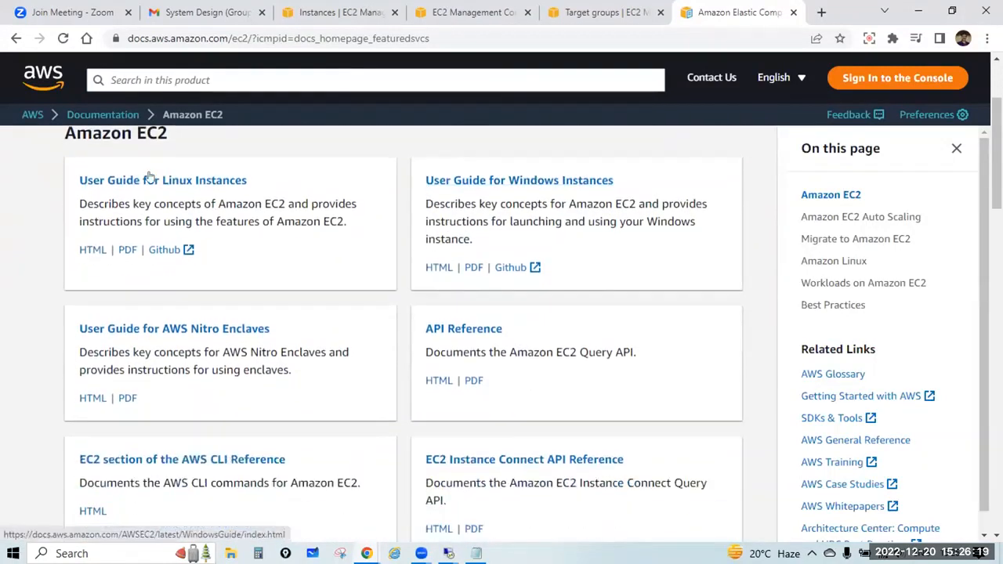
scroll(404, 300, down, 1)
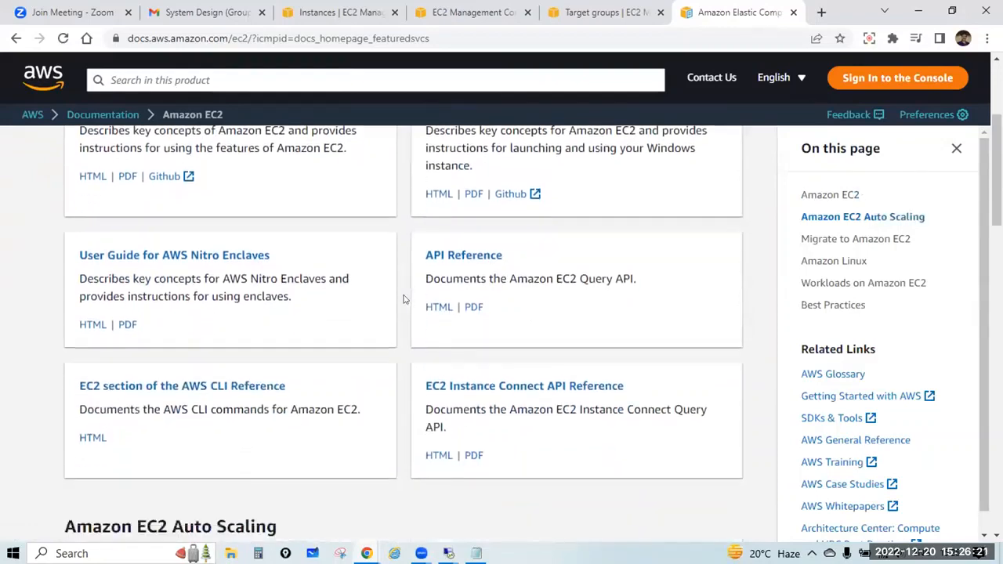
scroll(336, 292, up, 2)
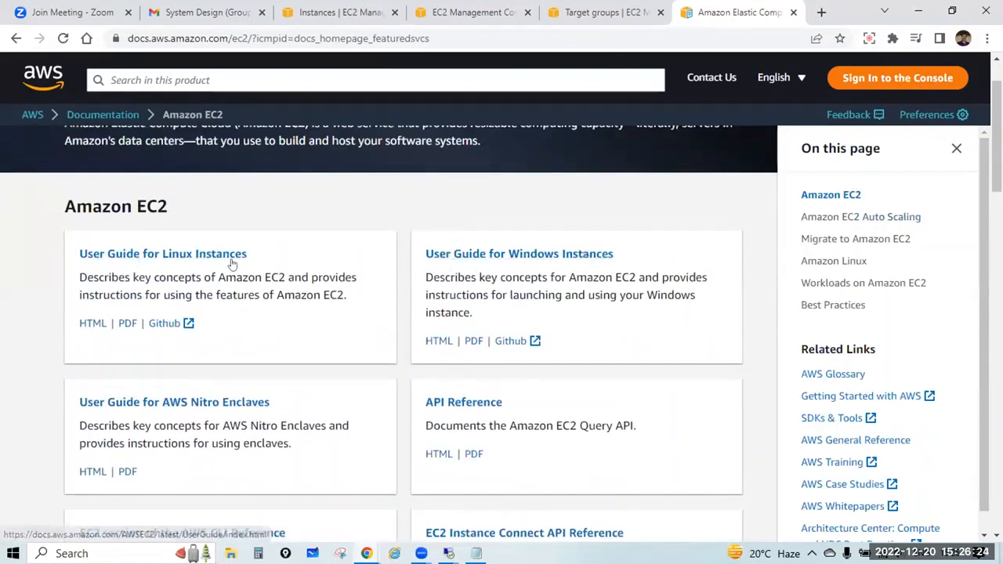
Open the User Guide for Windows Instances as a PDF, reload the document and highlight its cover title
click(522, 254)
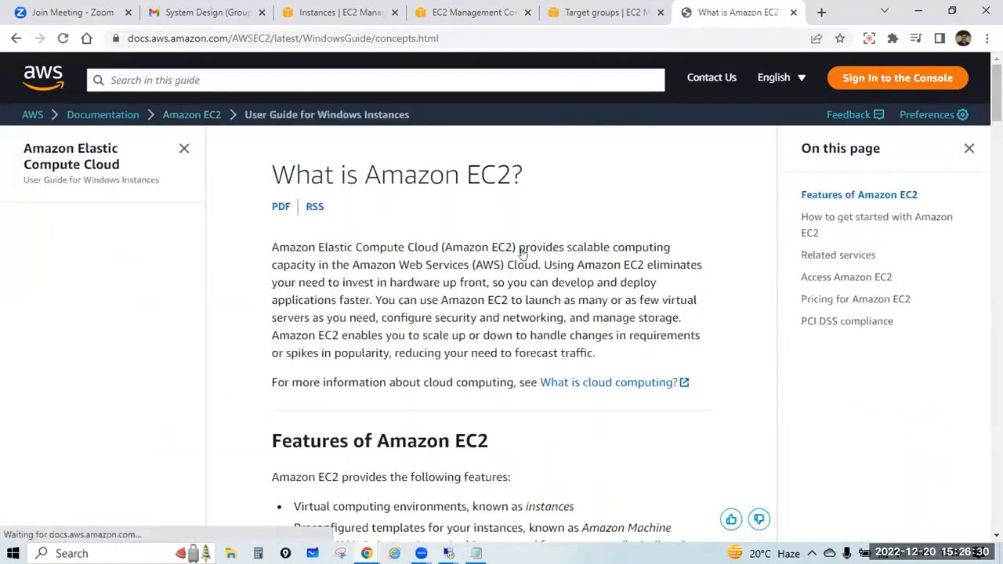
click(280, 207)
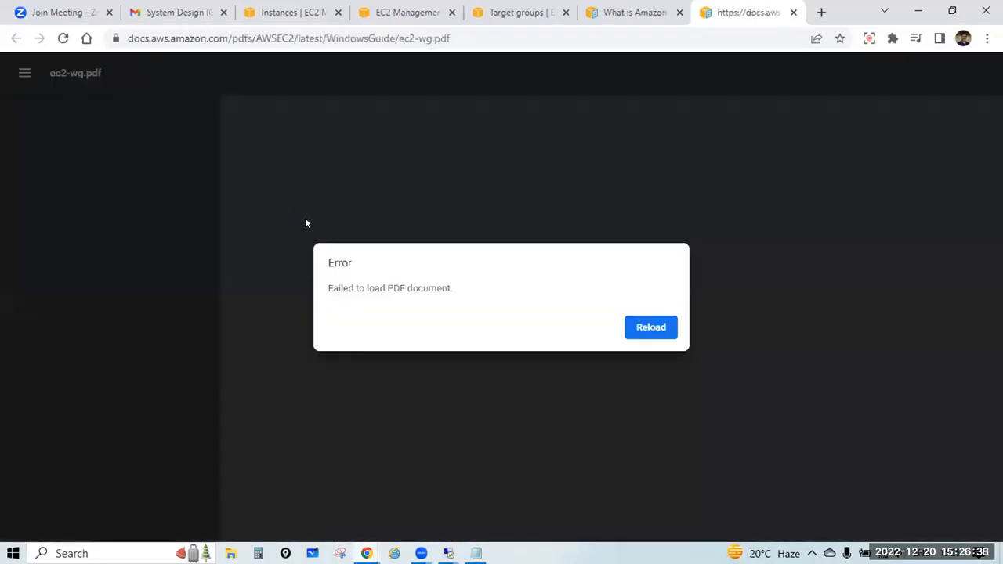
click(651, 329)
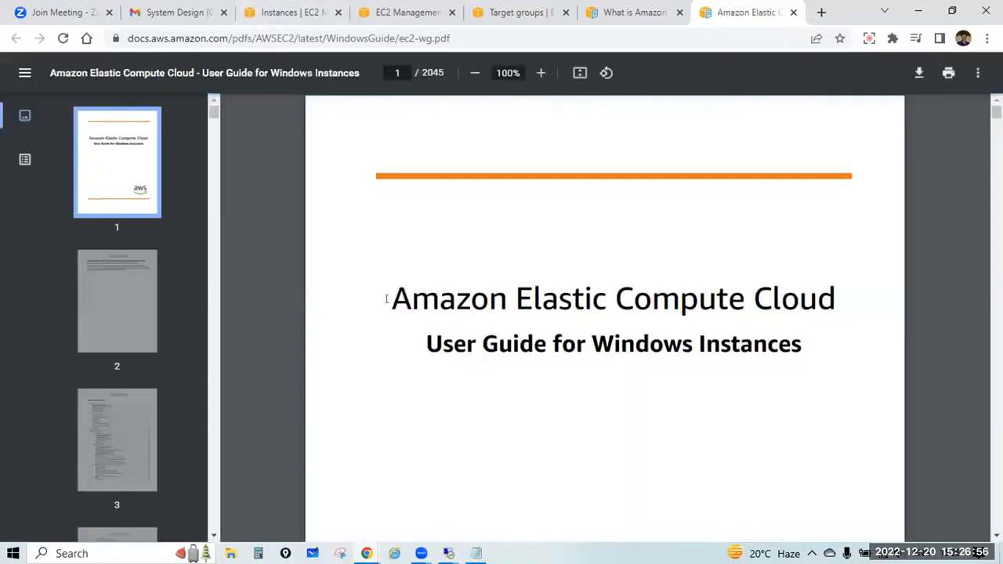
drag(386, 299, 837, 301)
drag(419, 349, 800, 339)
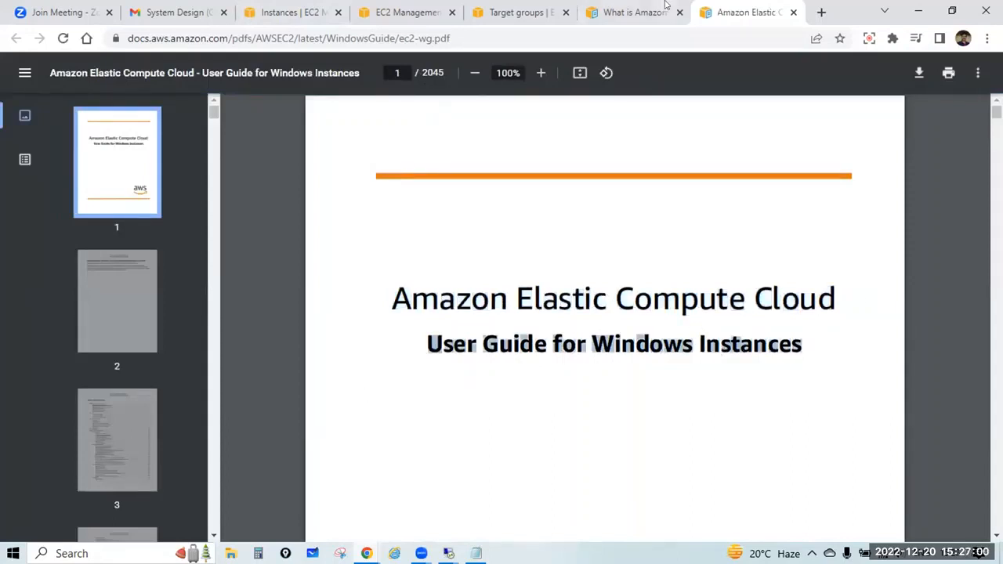
Return from the Windows guide's web page to the Amazon EC2 documentation overview of guides
click(638, 11)
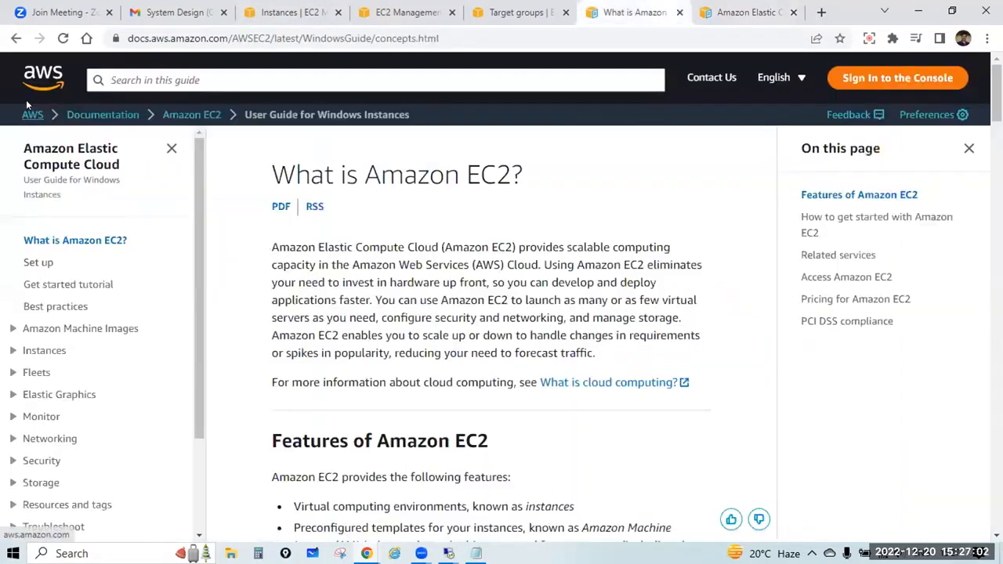
click(192, 115)
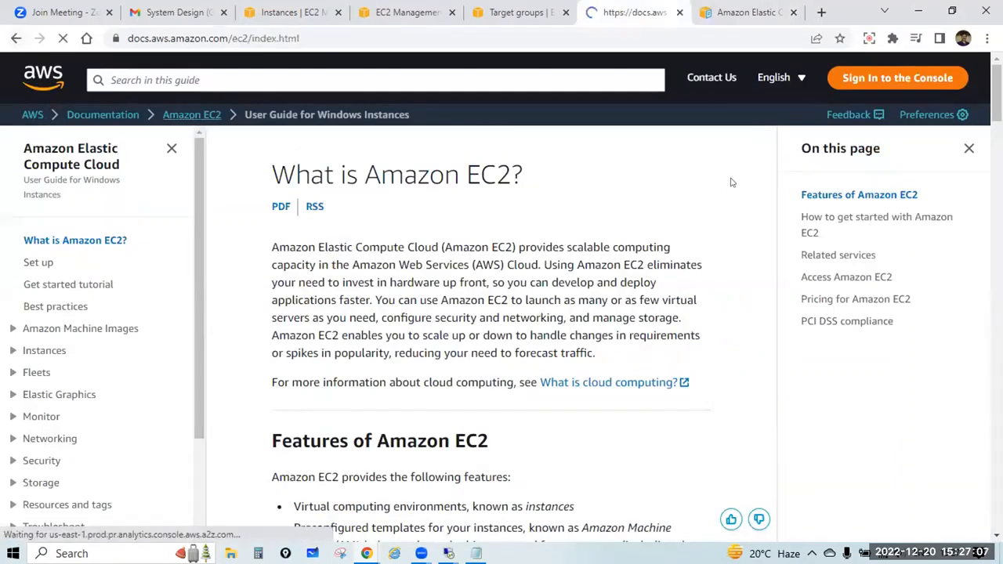
scroll(730, 177, down, 2)
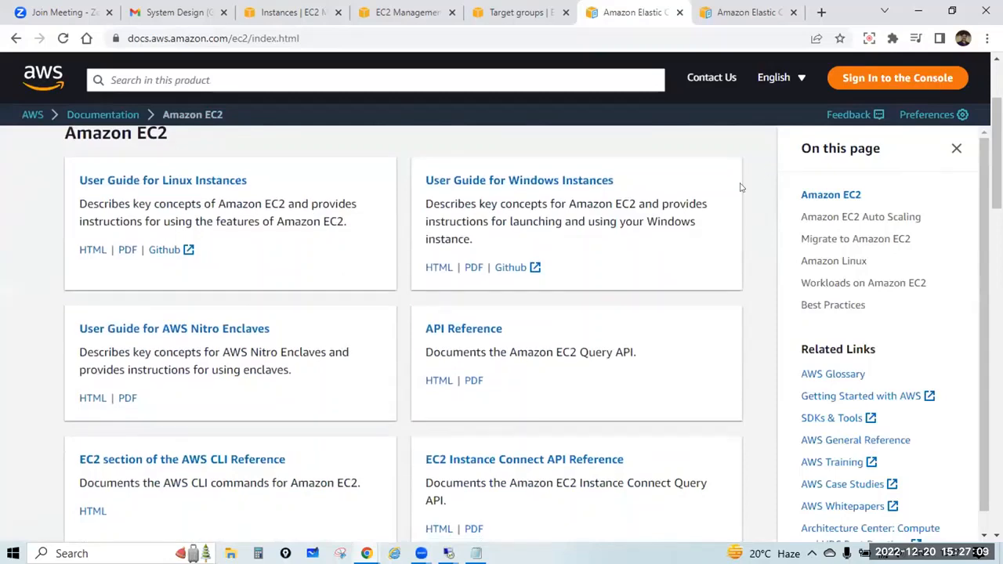
View the cover and copyright page of the Windows Instances user guide PDF
click(743, 10)
scroll(499, 336, down, 2)
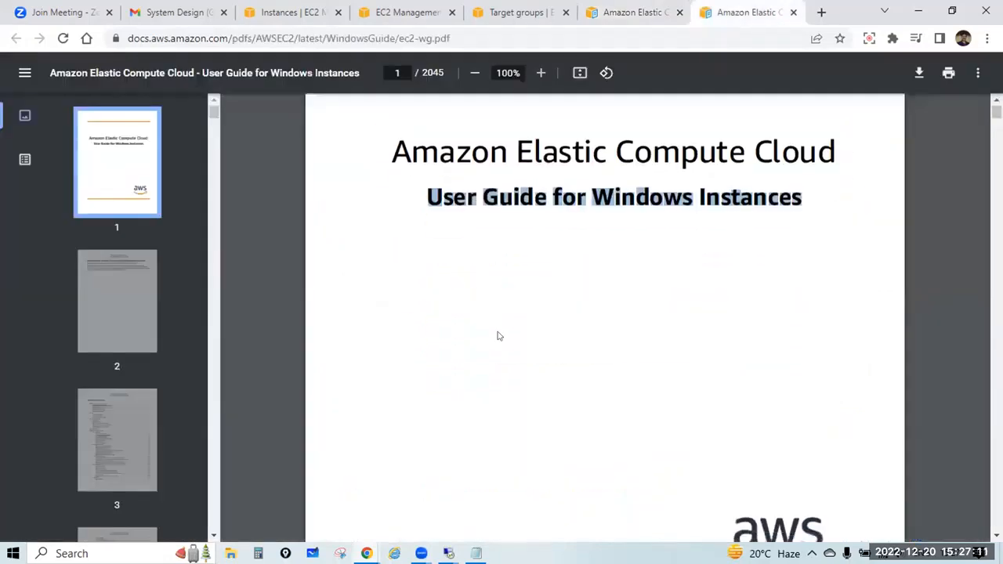
scroll(499, 337, down, 3)
scroll(499, 336, down, 4)
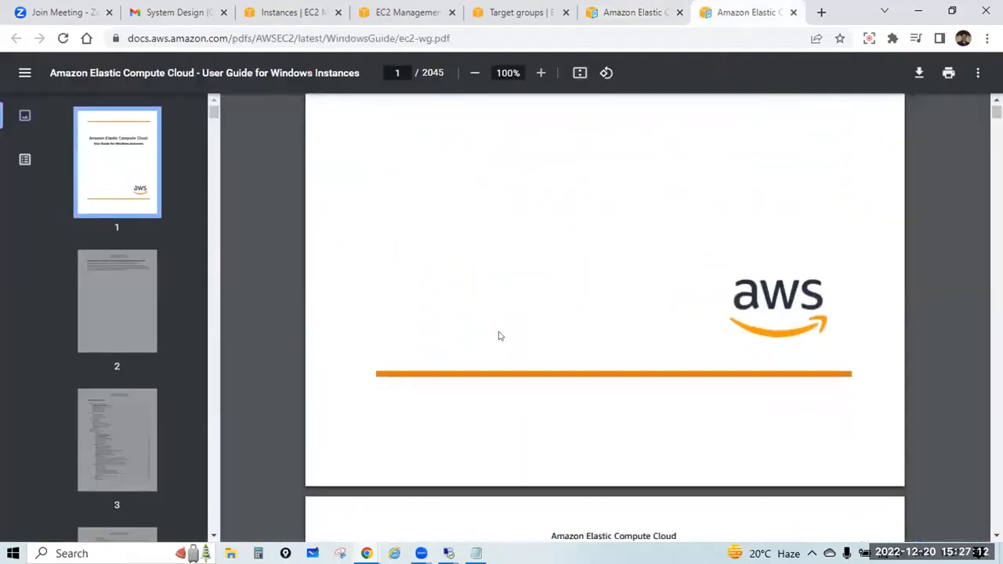
scroll(499, 336, down, 1)
scroll(500, 336, down, 1)
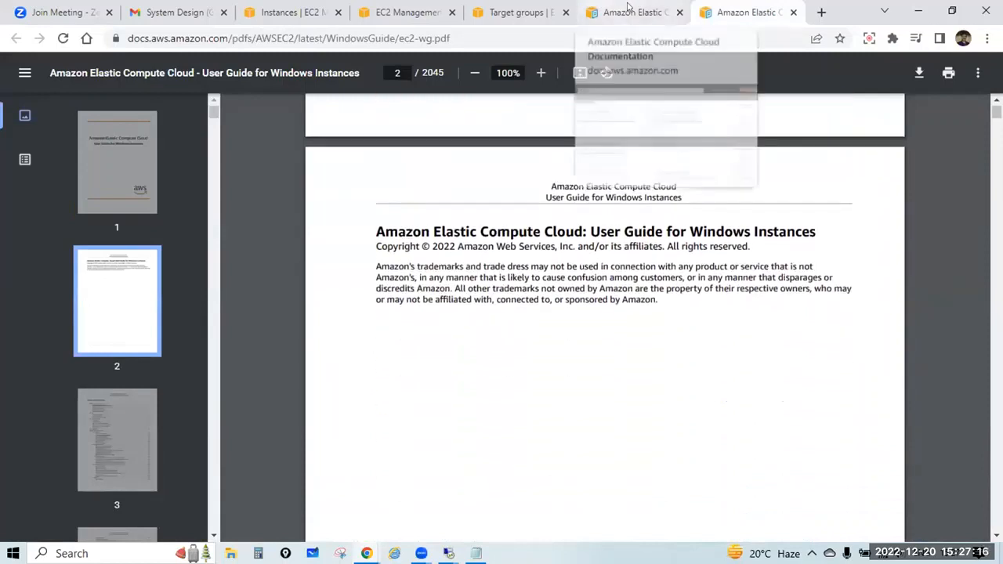
Review the Amazon EC2 documentation overview from the EC2 guides through Auto Scaling to Workloads on Amazon EC2
click(628, 11)
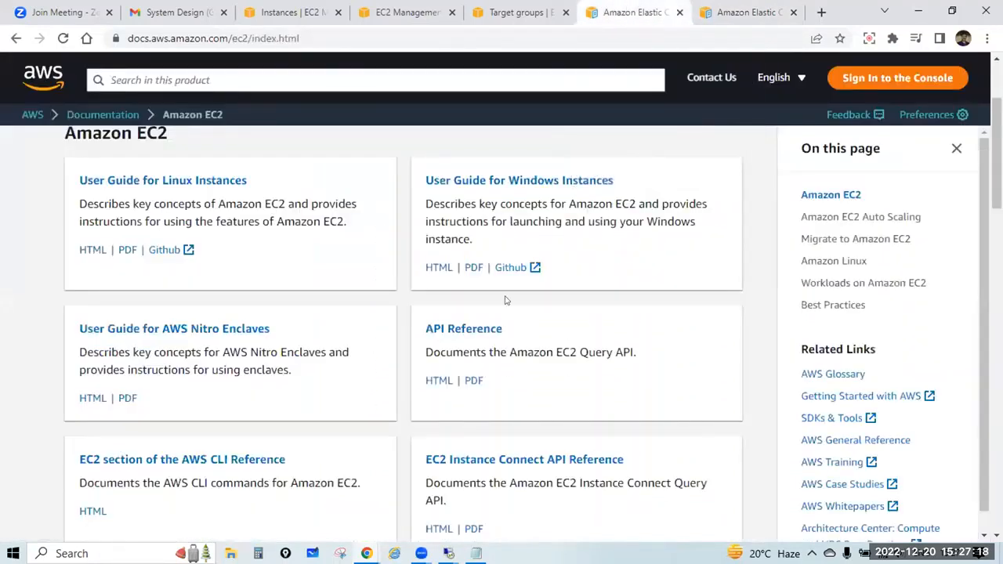
scroll(506, 297, up, 2)
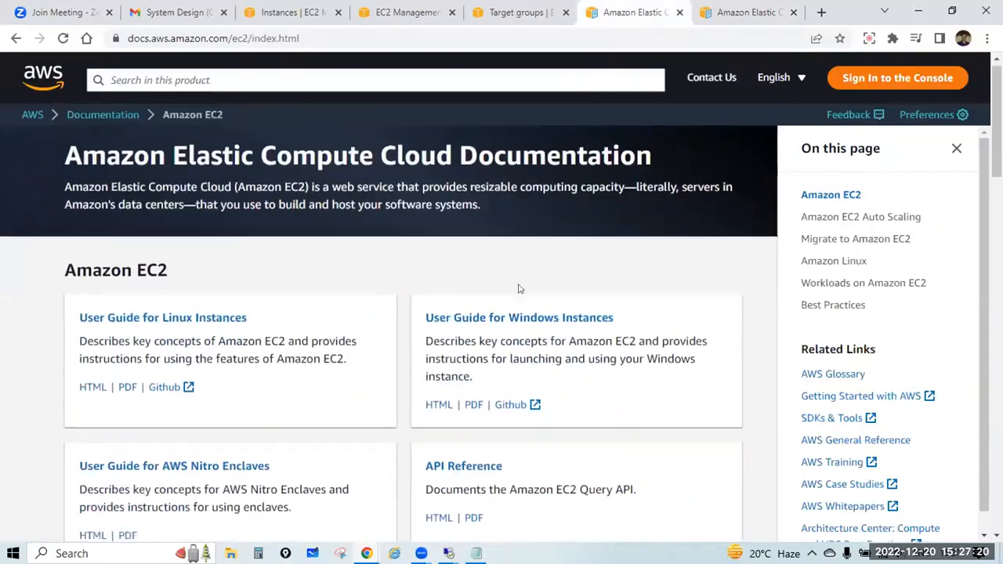
scroll(518, 287, down, 2)
scroll(518, 289, down, 3)
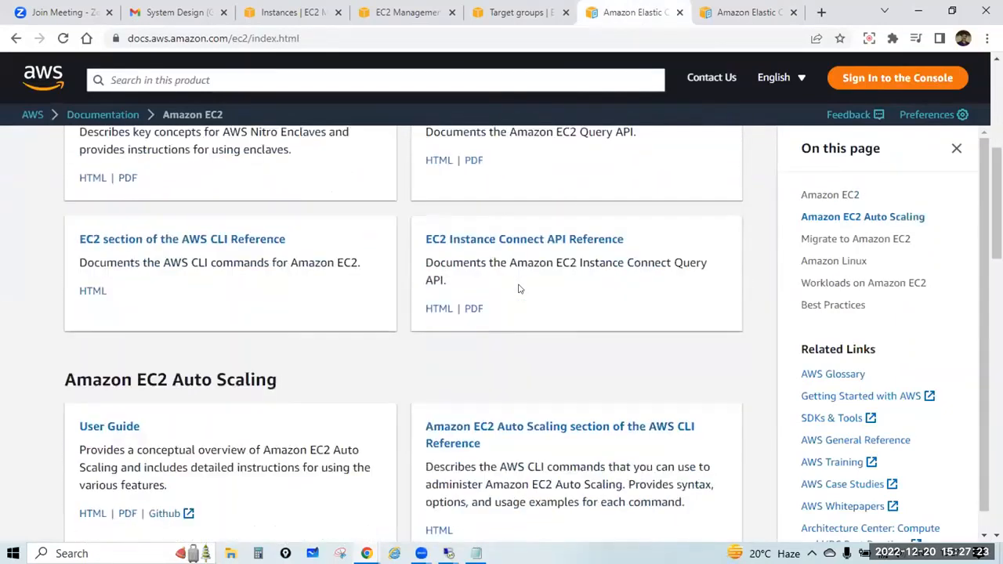
scroll(518, 289, down, 2)
scroll(651, 197, down, 1)
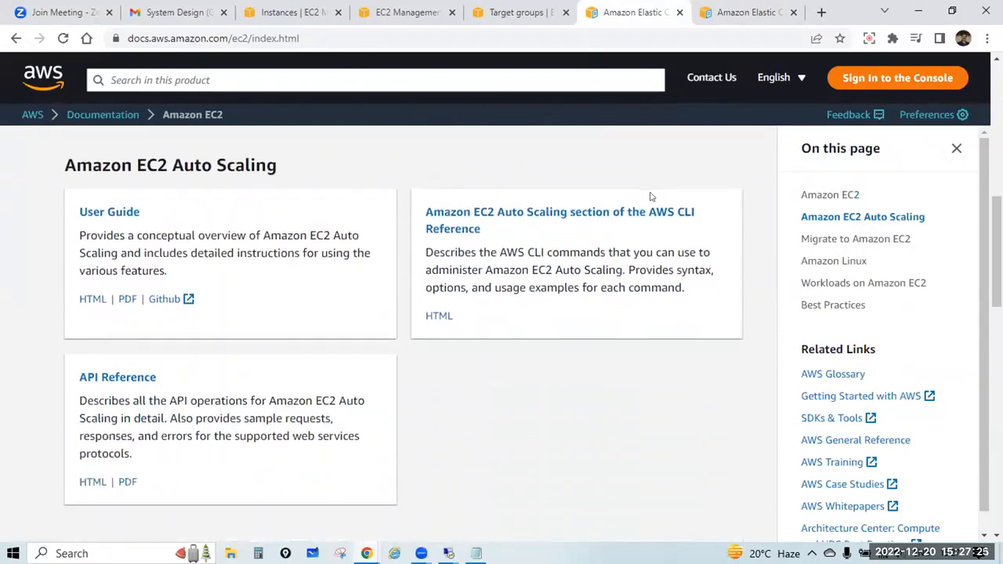
scroll(651, 197, down, 7)
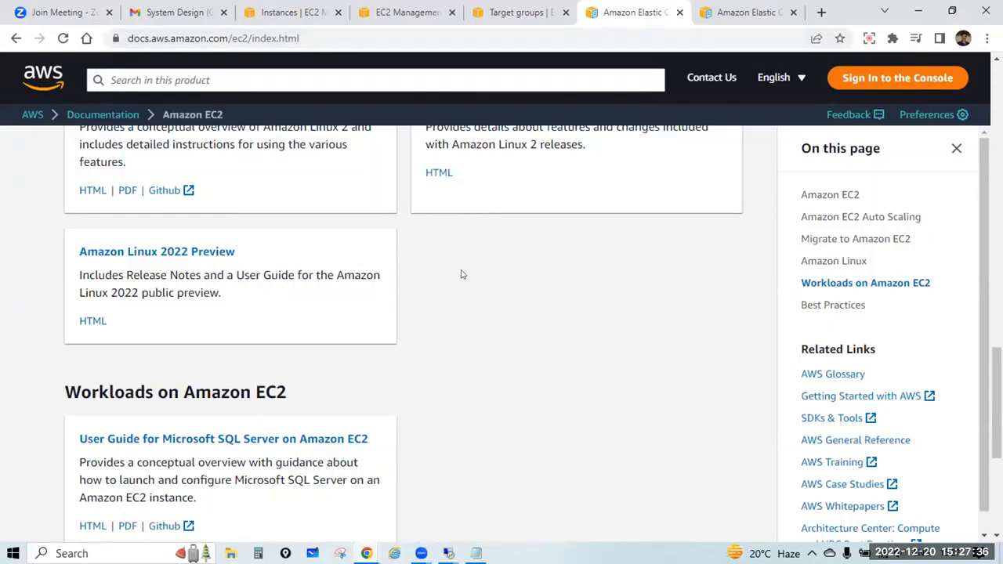
Go back to the Windows Instances guide PDF and look through its table of contents up to page 8
click(759, 11)
scroll(476, 251, down, 10)
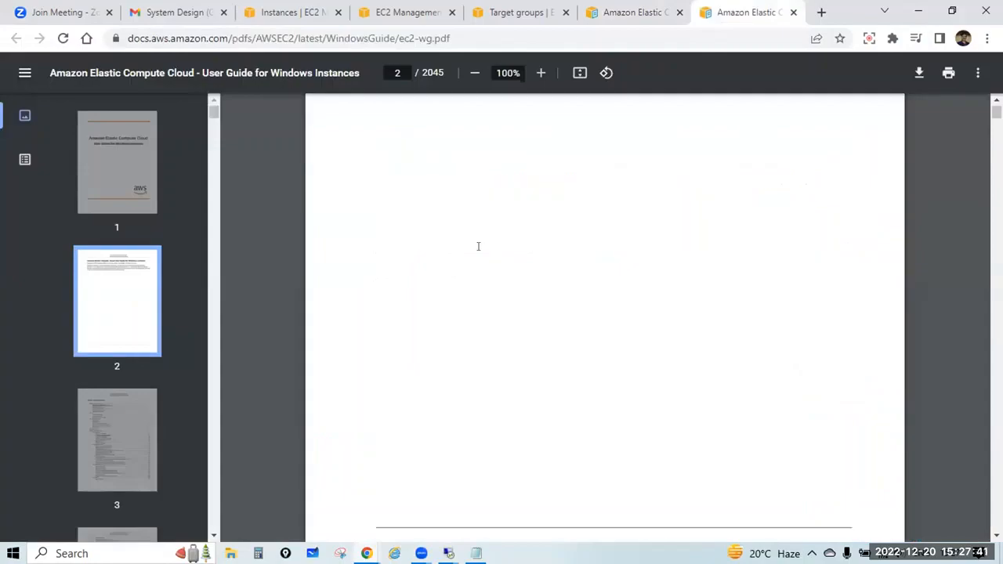
scroll(478, 247, down, 20)
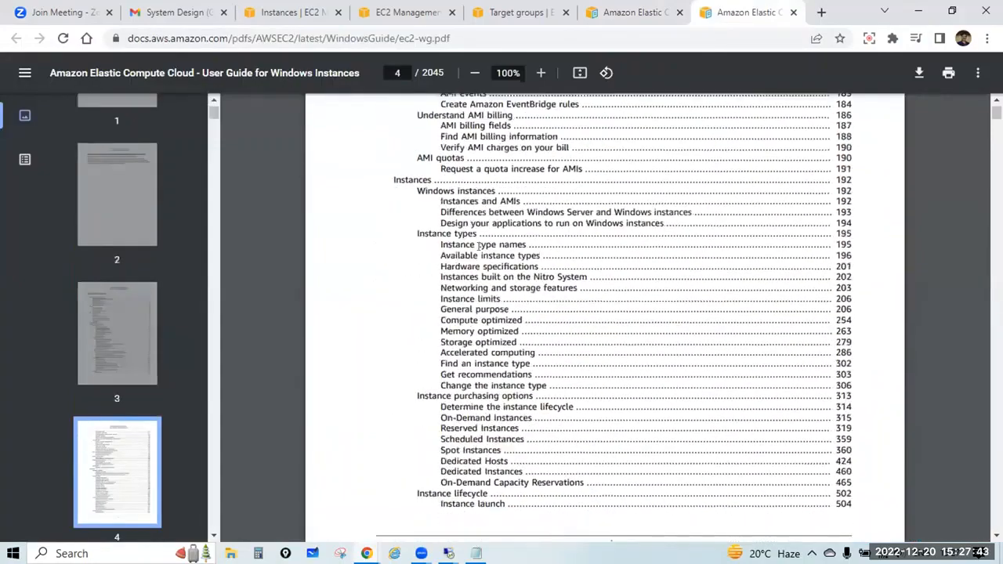
scroll(478, 248, down, 20)
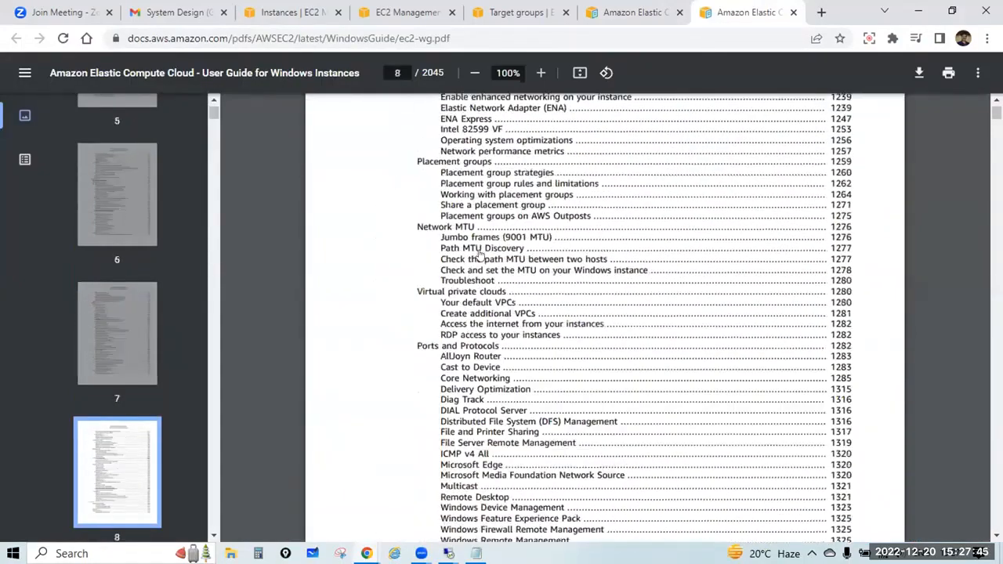
Look through the rest of the PDF's table of contents and the opening "What is Amazon EC2" chapter on pages 14 and 15
scroll(478, 256, down, 20)
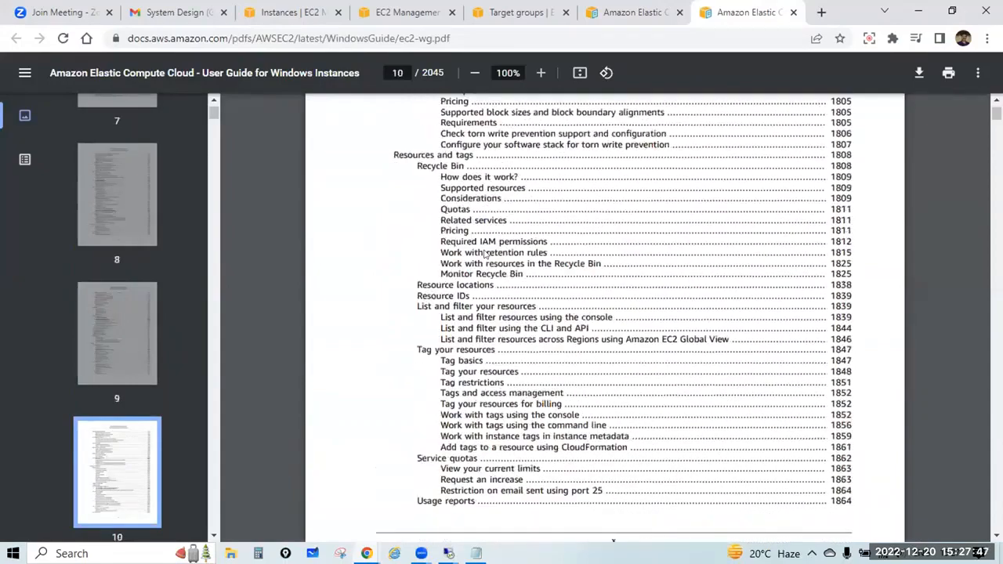
scroll(481, 248, down, 20)
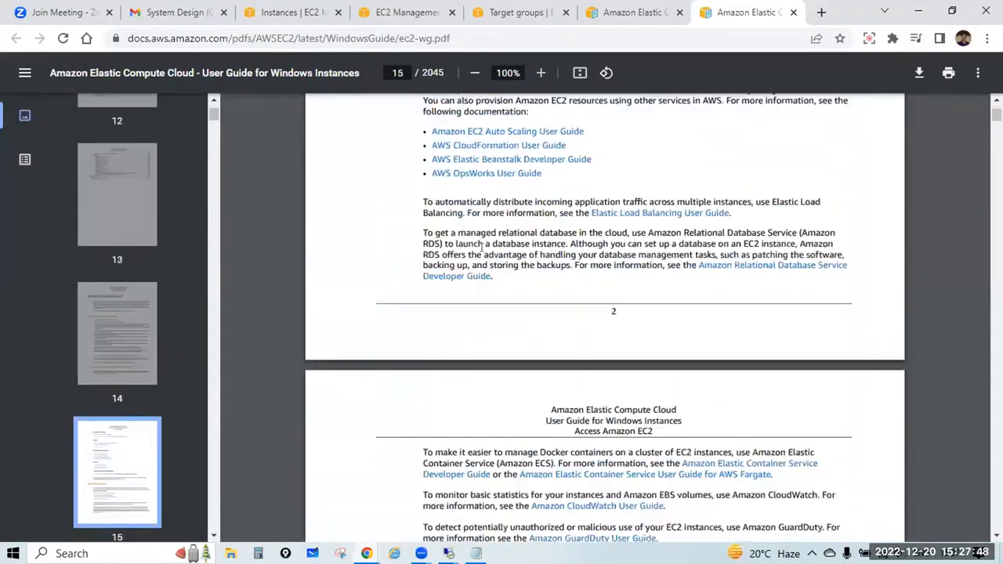
scroll(541, 233, up, 9)
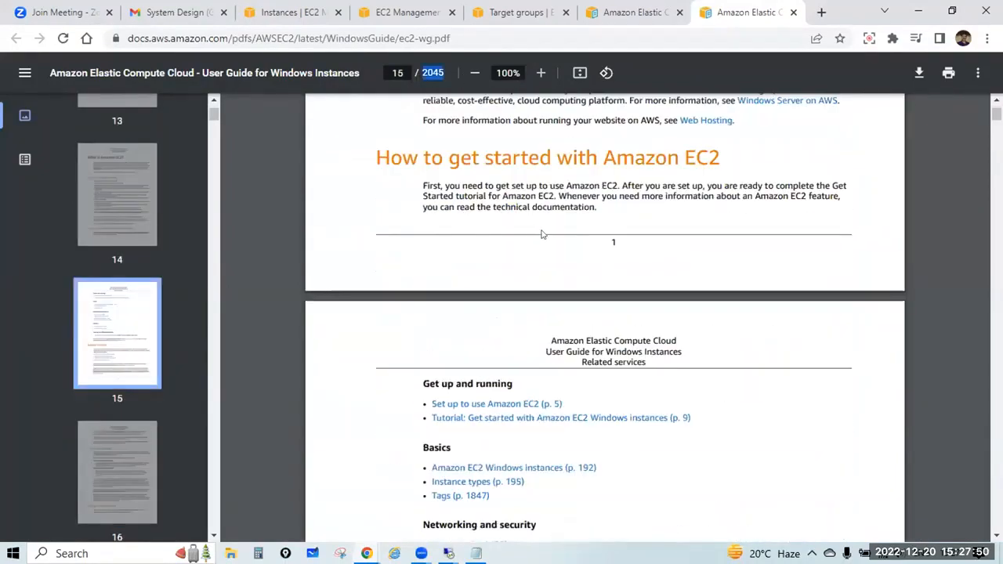
scroll(541, 234, down, 3)
scroll(541, 234, down, 1)
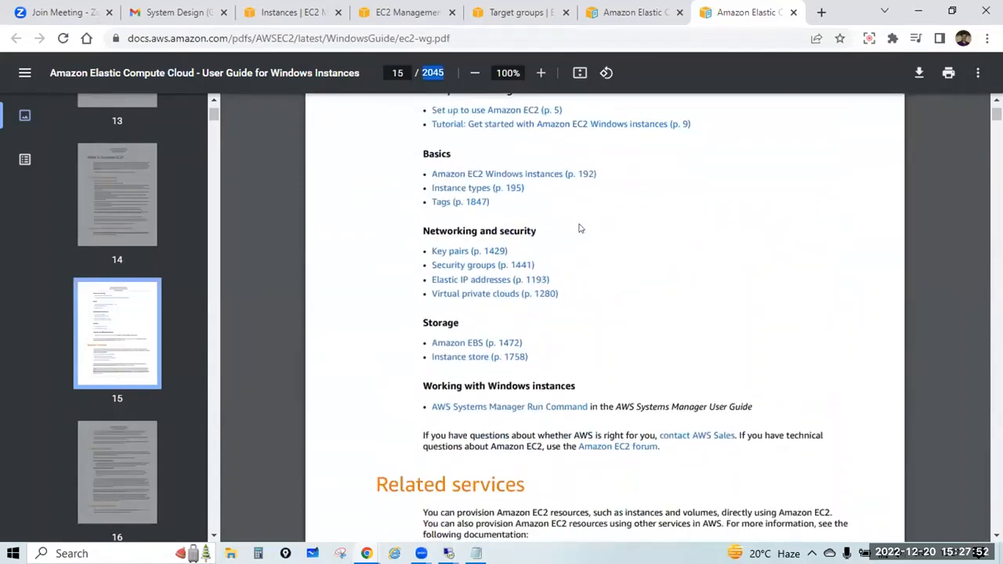
scroll(580, 228, down, 1)
scroll(581, 228, up, 6)
scroll(581, 228, up, 1)
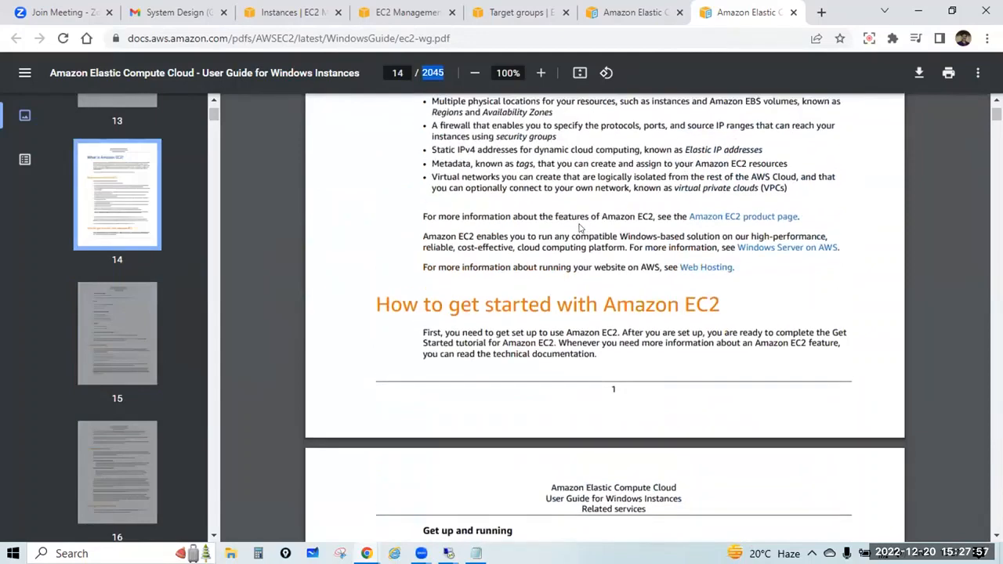
scroll(581, 228, up, 2)
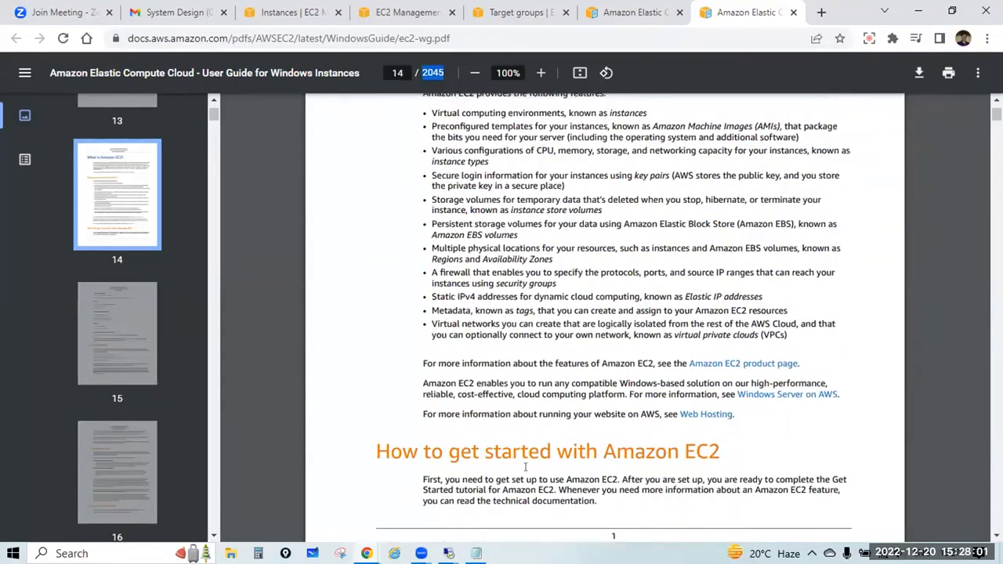
key(alt+Tab)
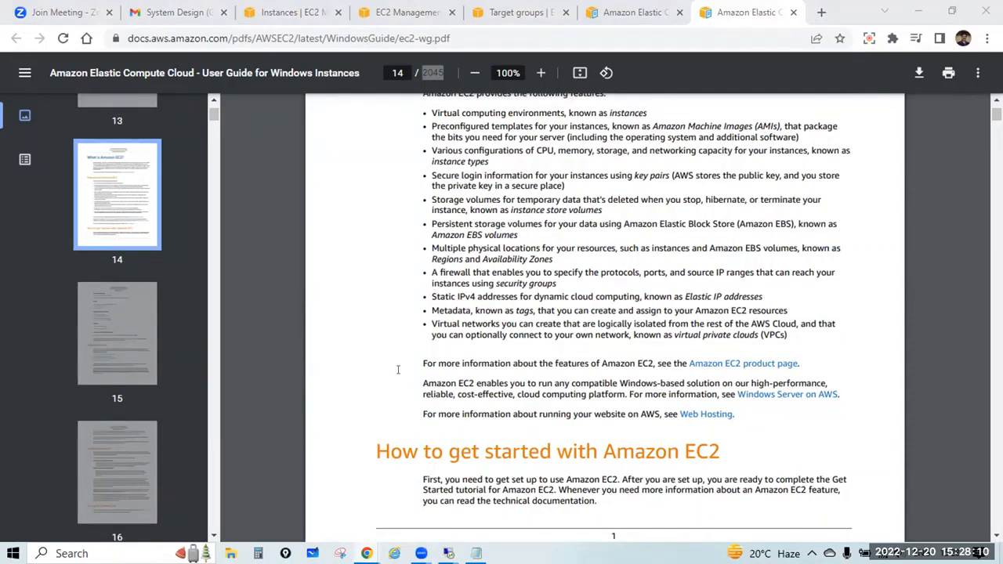
Return to the details of load balancer LB in the EC2 console
click(408, 12)
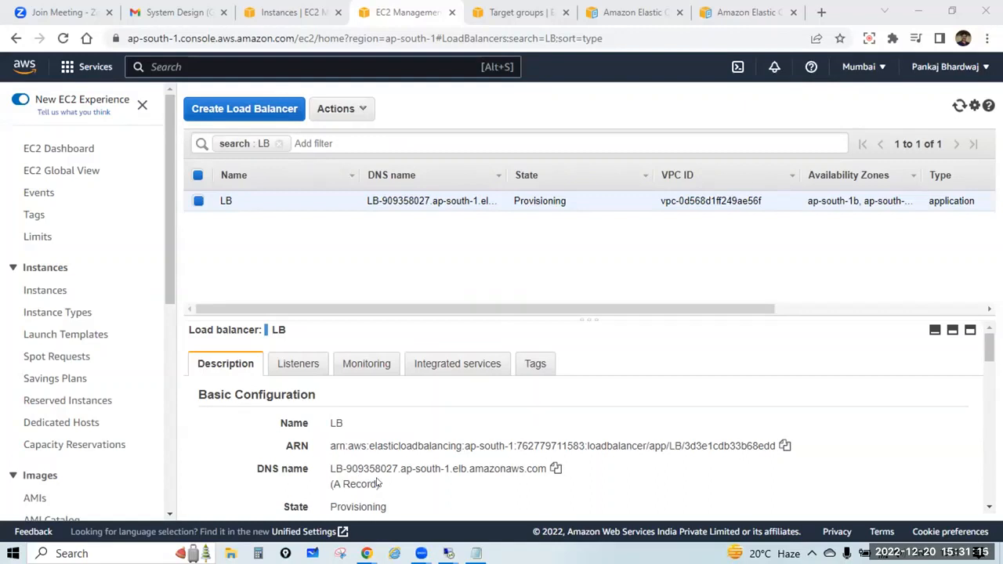
click(367, 554)
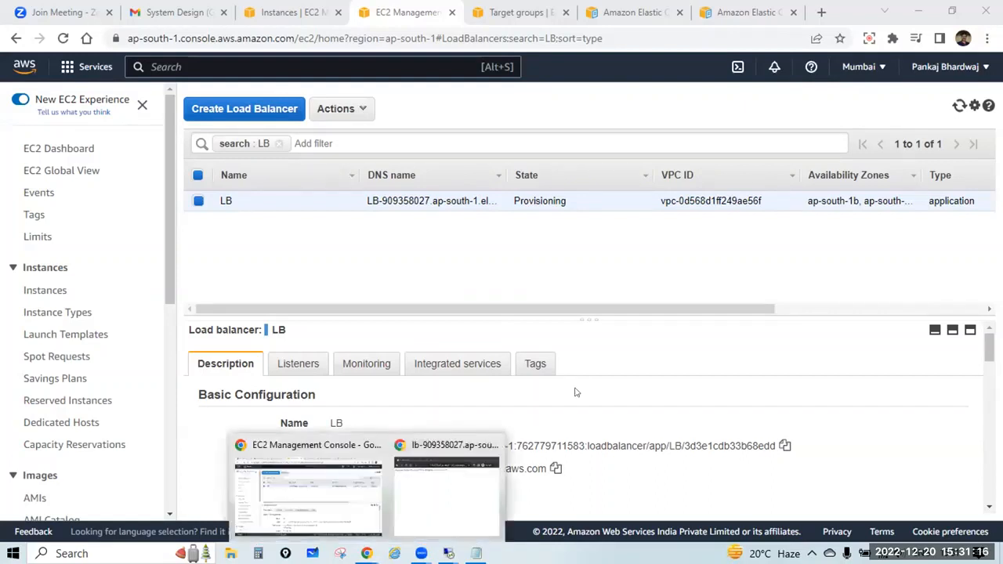
click(649, 435)
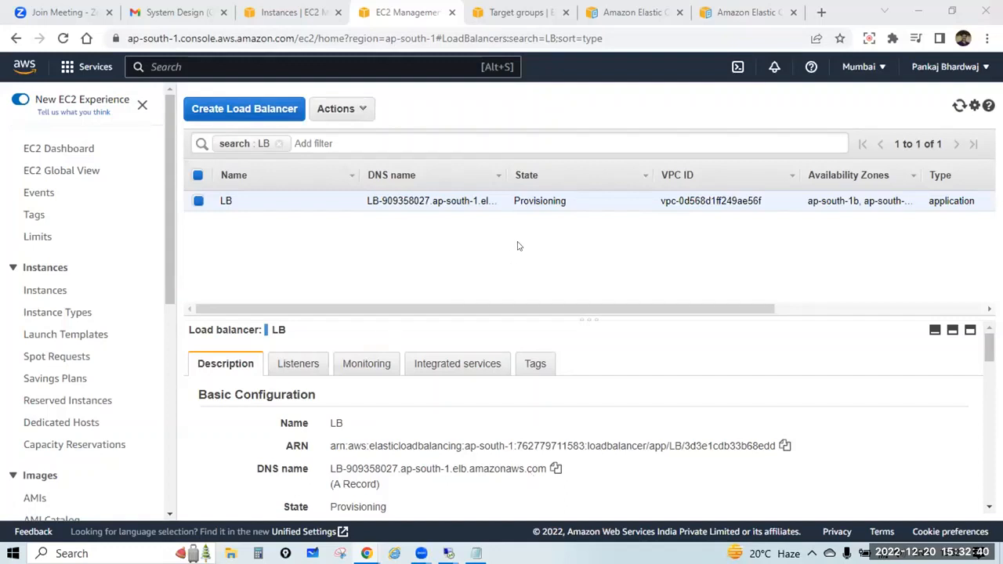
Start launching a new EC2 instance from the instances list and name it system3
click(308, 9)
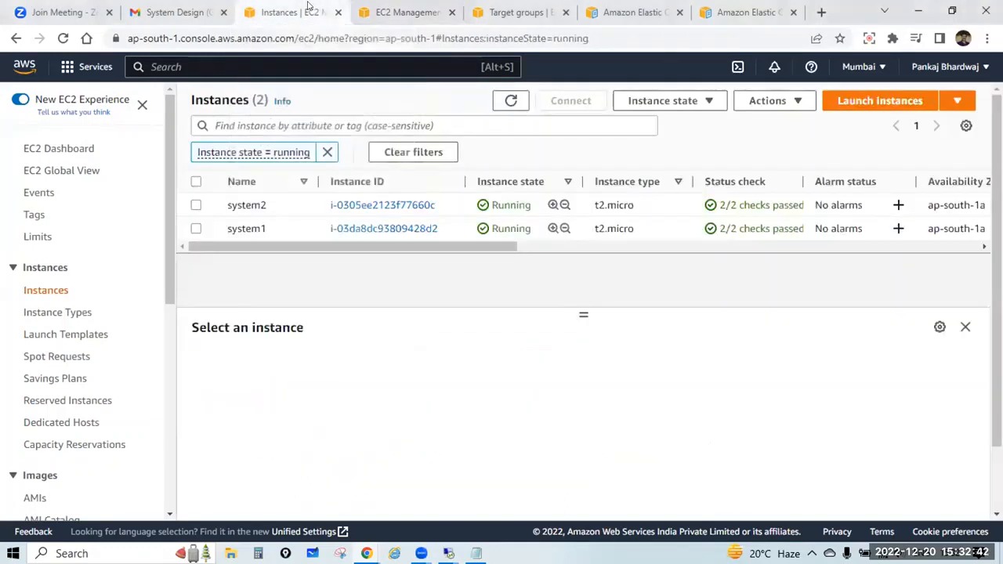
click(891, 102)
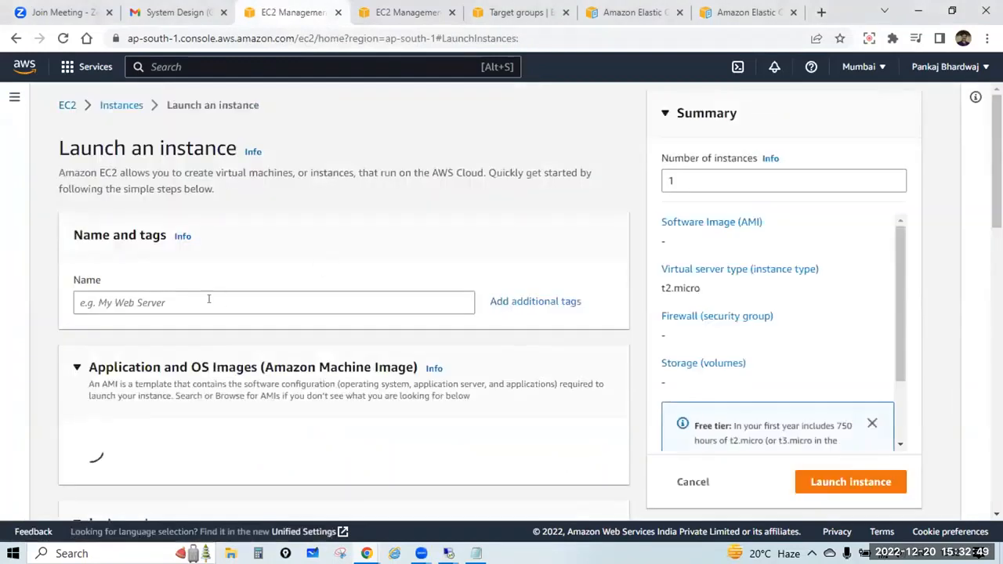
click(208, 300)
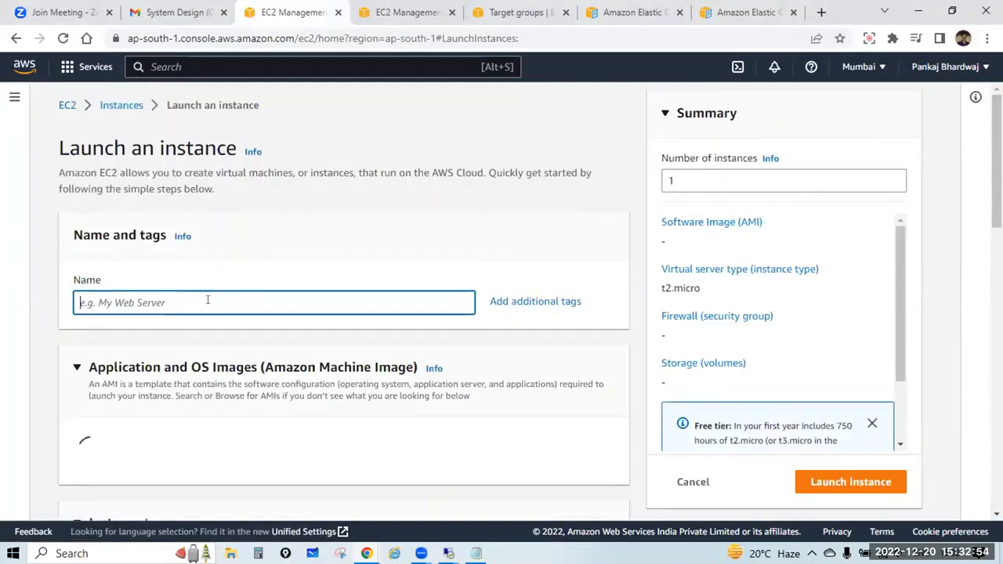
text(system3)
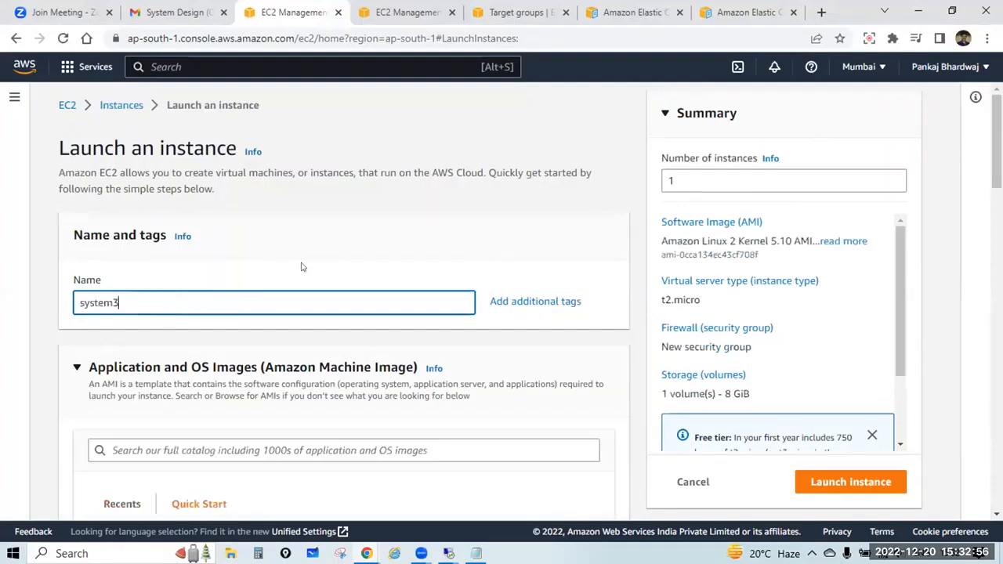
Choose the Windows quick-start image, Microsoft Windows Server 2022, as the AMI for system3
scroll(306, 268, down, 3)
scroll(307, 268, down, 2)
click(346, 303)
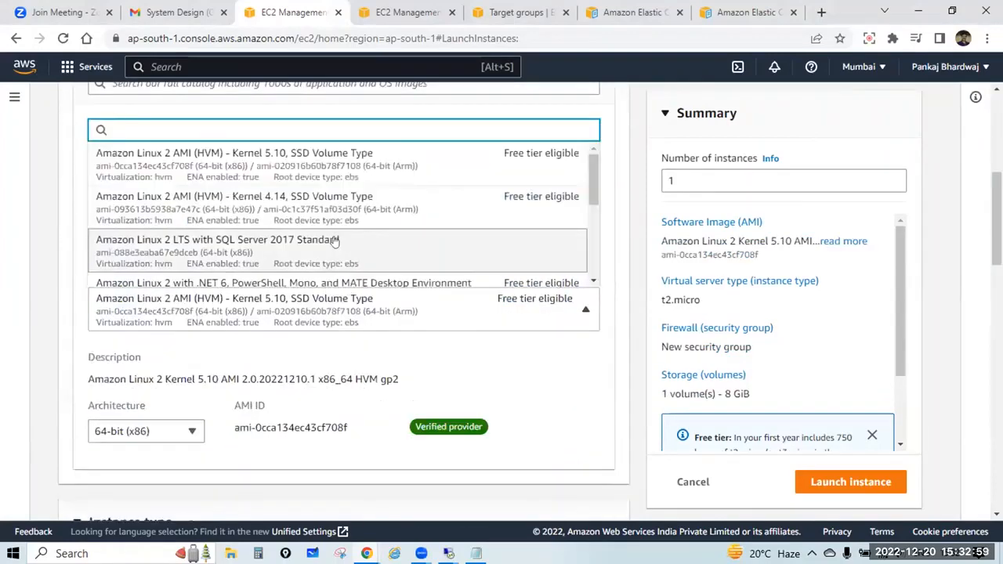
scroll(334, 241, up, 2)
click(427, 194)
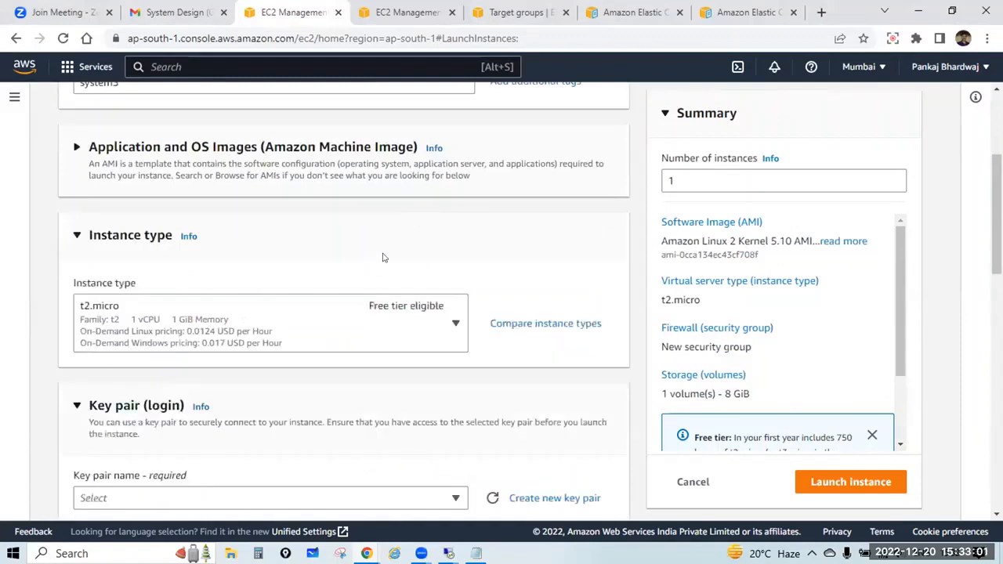
click(444, 185)
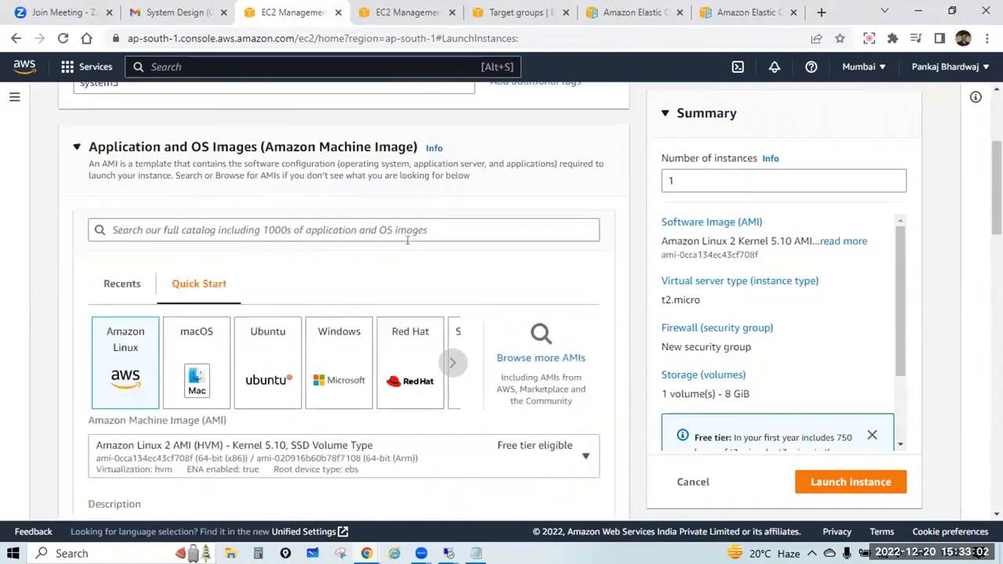
click(360, 324)
Select the existing key pair s1 for logging in to the instance
scroll(359, 324, down, 5)
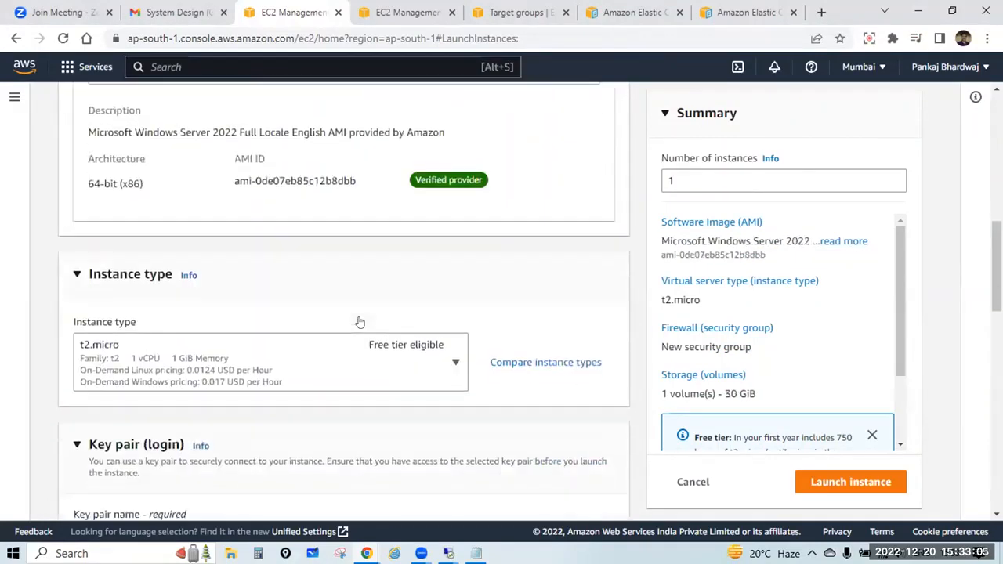
scroll(424, 276, down, 1)
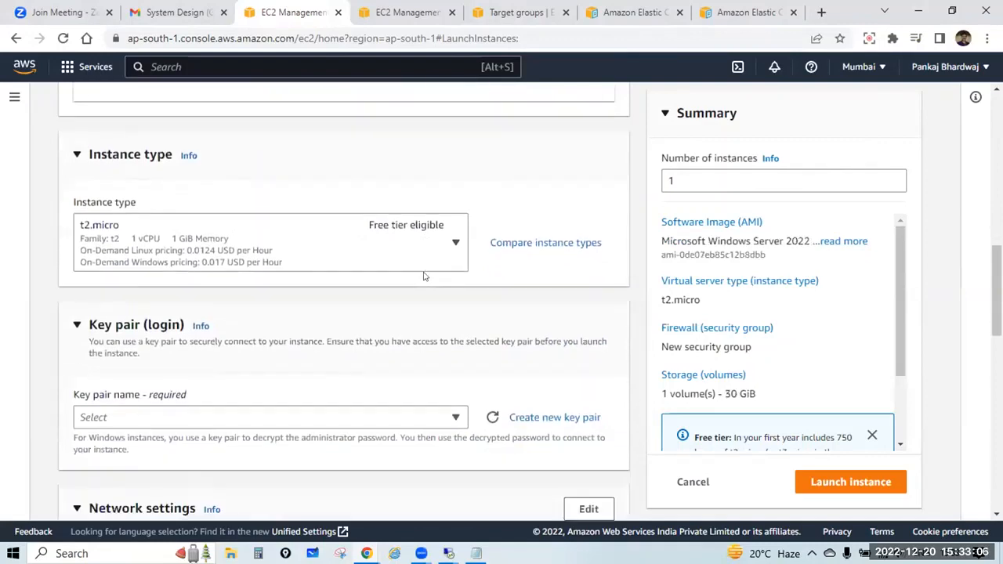
click(454, 416)
scroll(266, 362, down, 3)
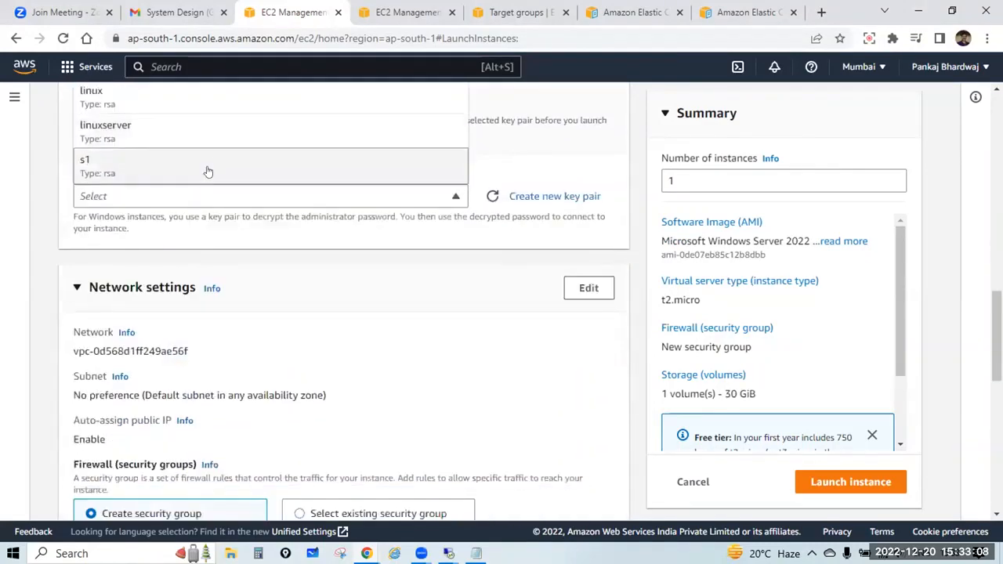
click(214, 164)
Assign the existing security group launch-wizard-7 to the instance and launch it
scroll(224, 195, down, 2)
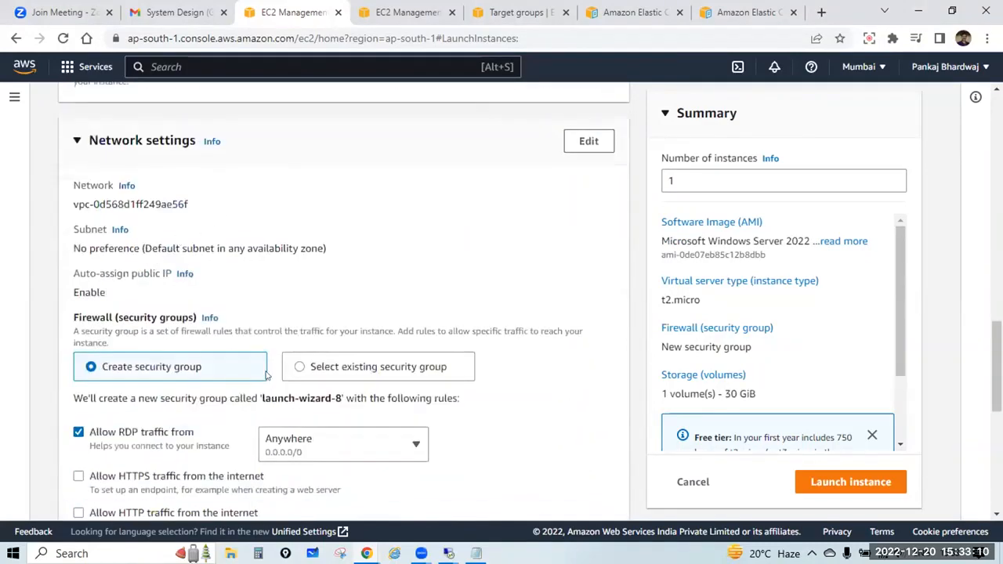
click(324, 368)
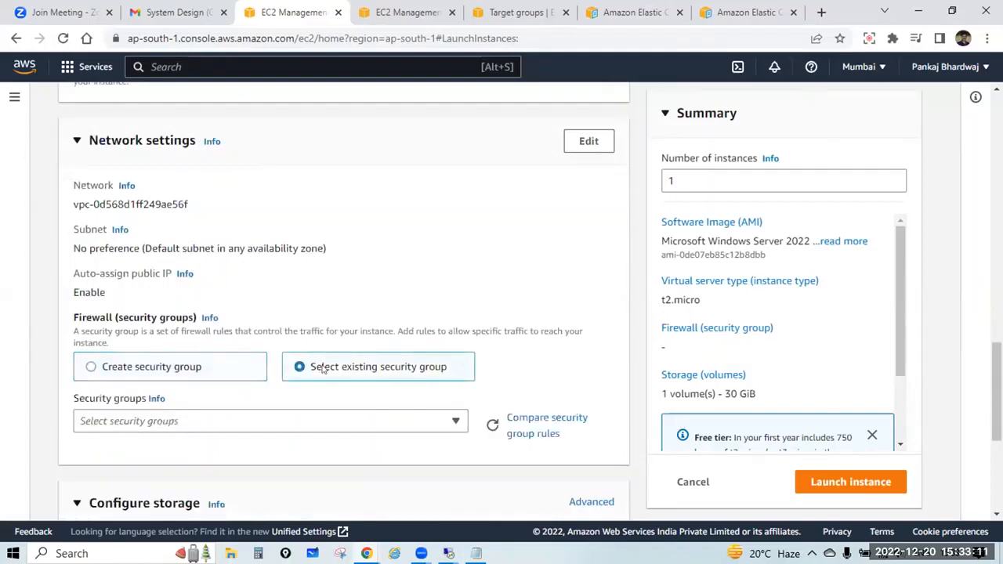
click(430, 421)
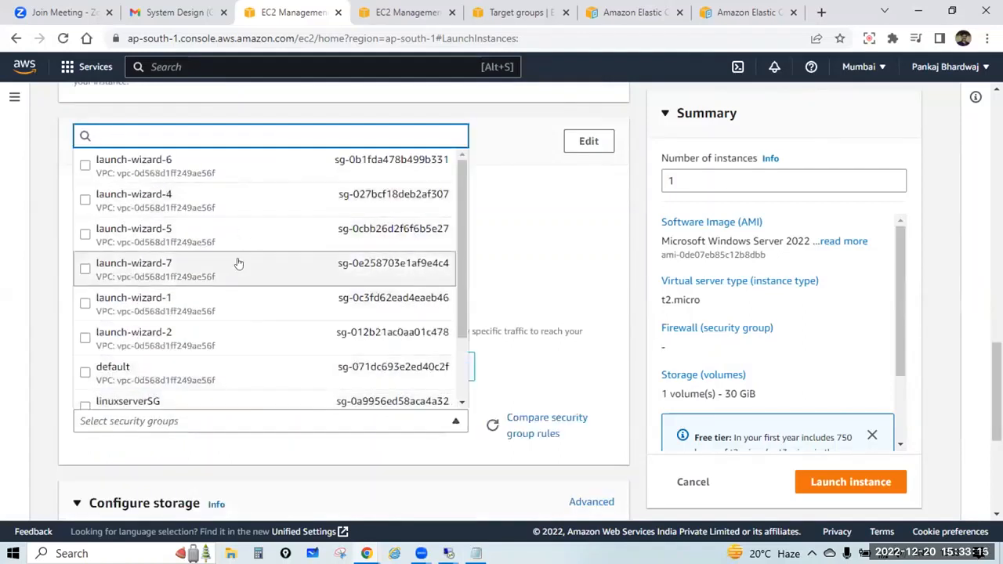
click(239, 265)
scroll(401, 257, down, 5)
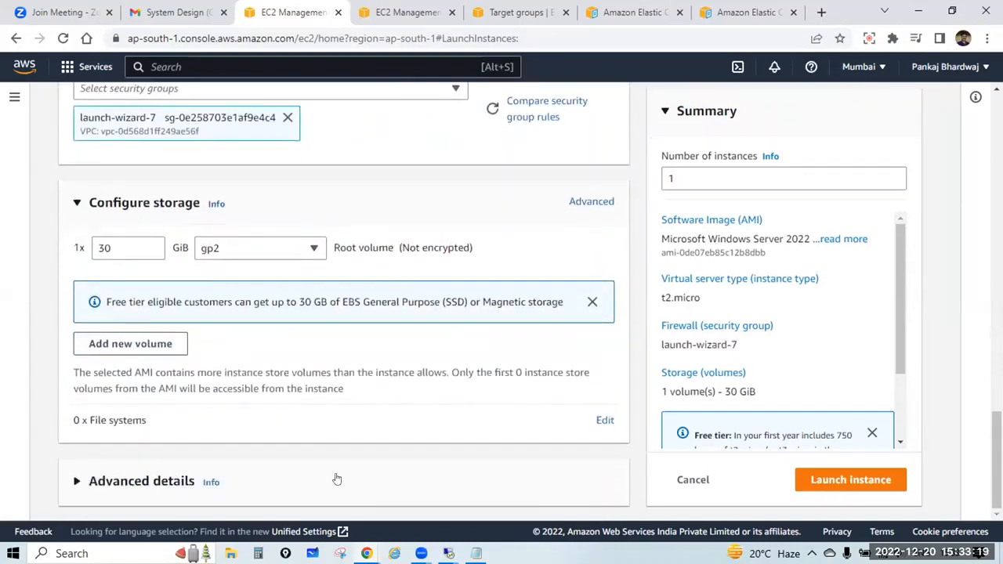
click(842, 478)
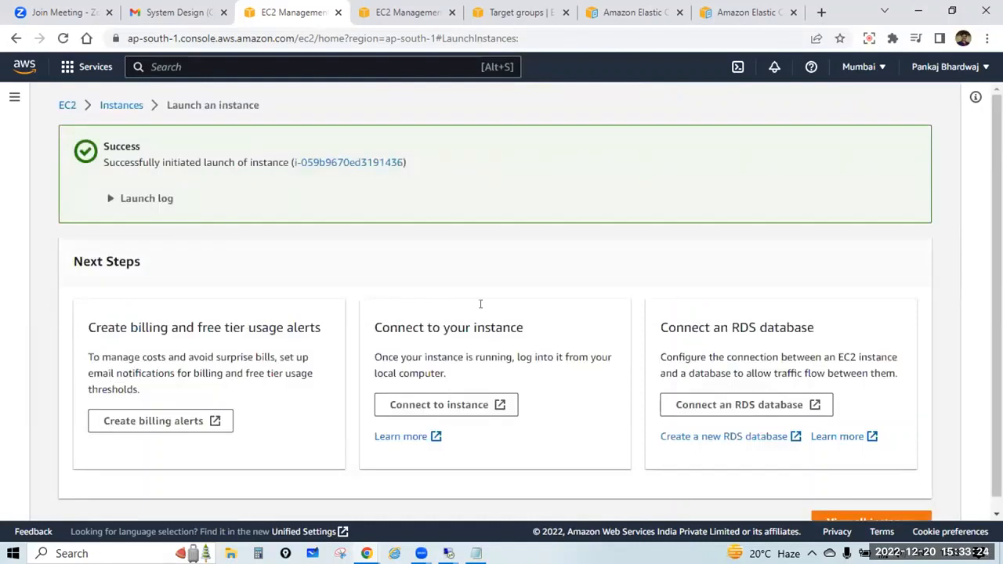
Open the newly launched instance in the instances list and remove the instance ID filter to list all instances
click(367, 163)
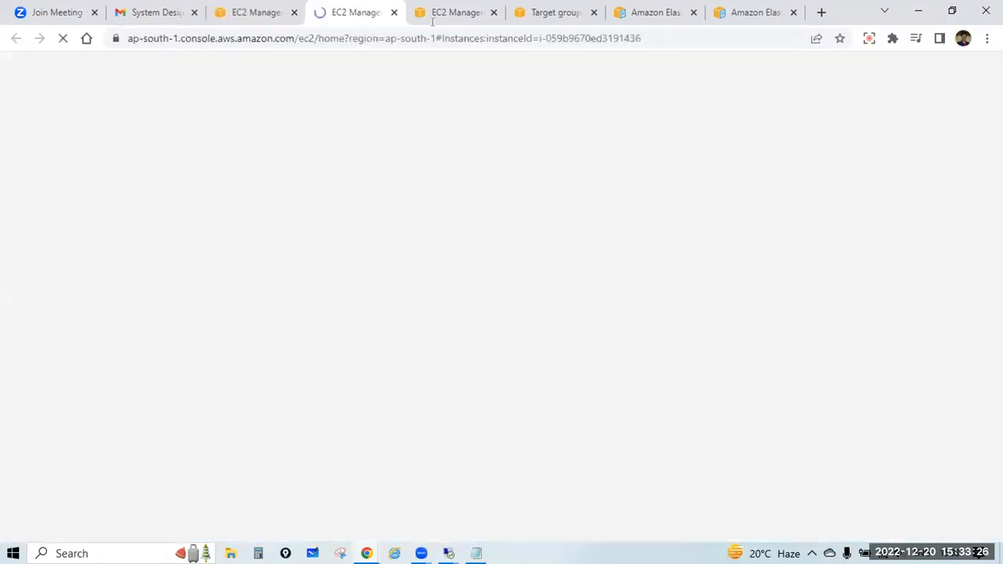
click(449, 10)
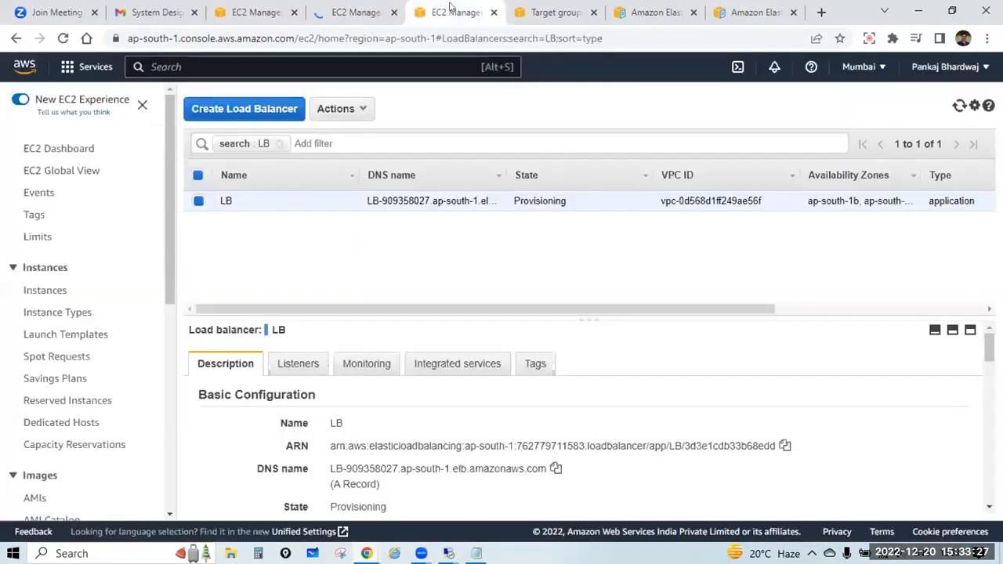
click(570, 8)
click(345, 8)
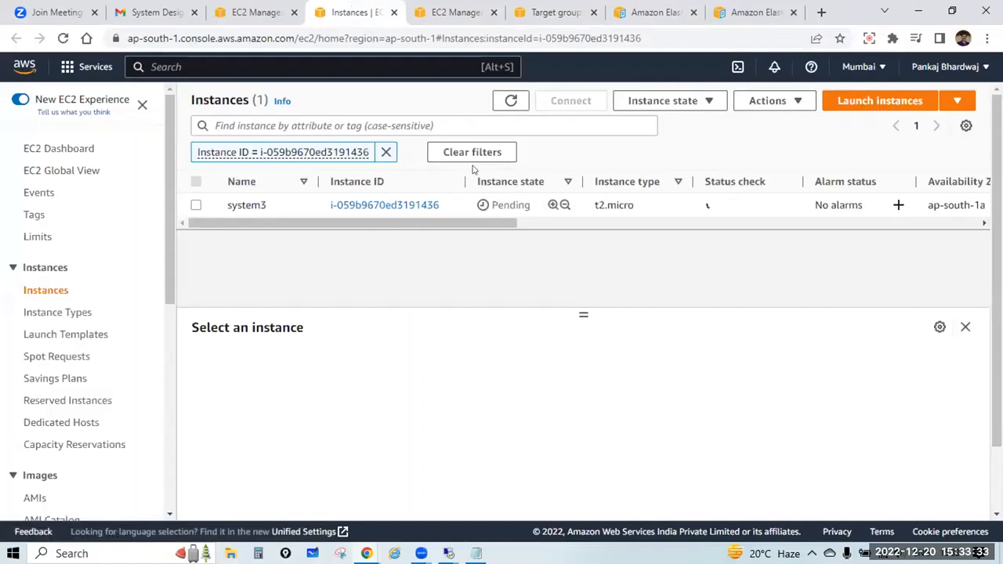
drag(486, 224, 395, 226)
click(388, 153)
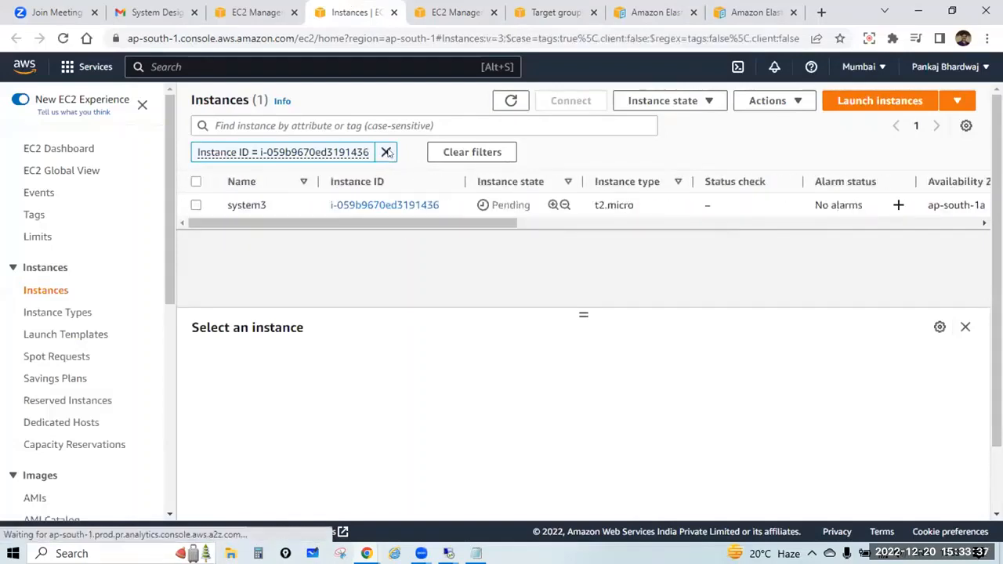
Refresh the instances list and check the state and status check of system3
drag(507, 248, 928, 243)
drag(719, 249, 426, 275)
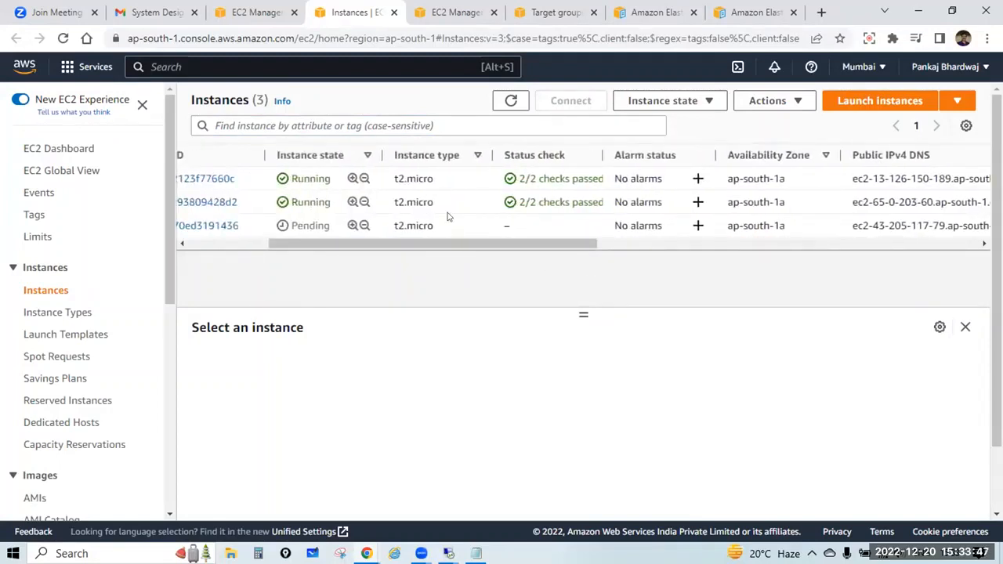
click(509, 105)
drag(501, 243, 283, 263)
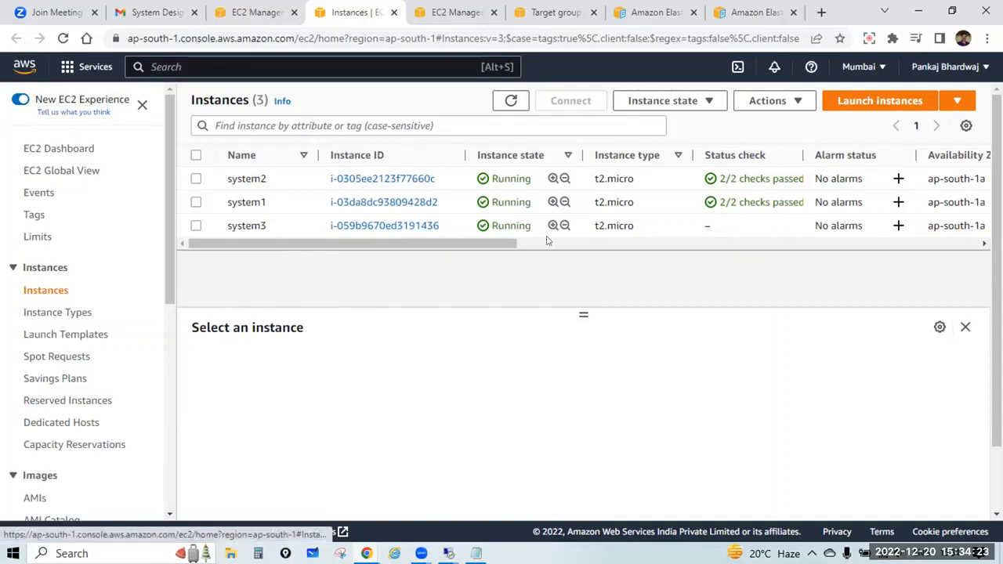
click(511, 100)
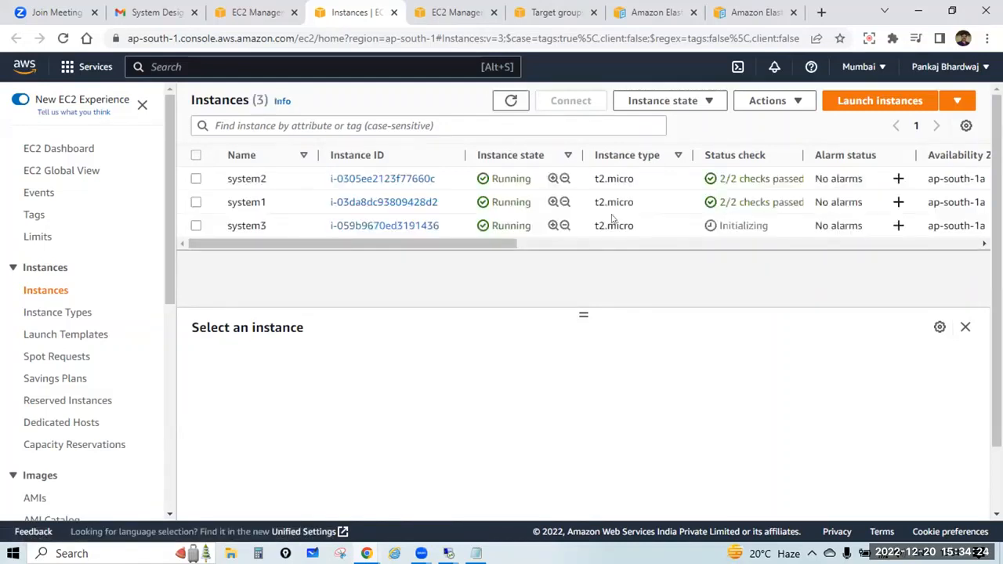
Open the RDP client connection options for system3 and download its remote desktop file
click(195, 226)
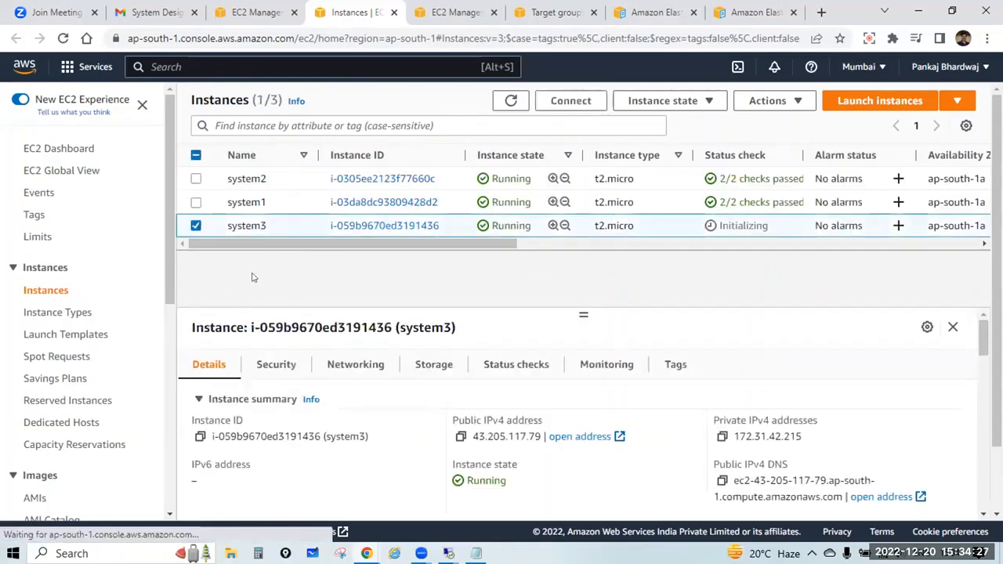
click(571, 100)
click(223, 217)
scroll(221, 230, down, 3)
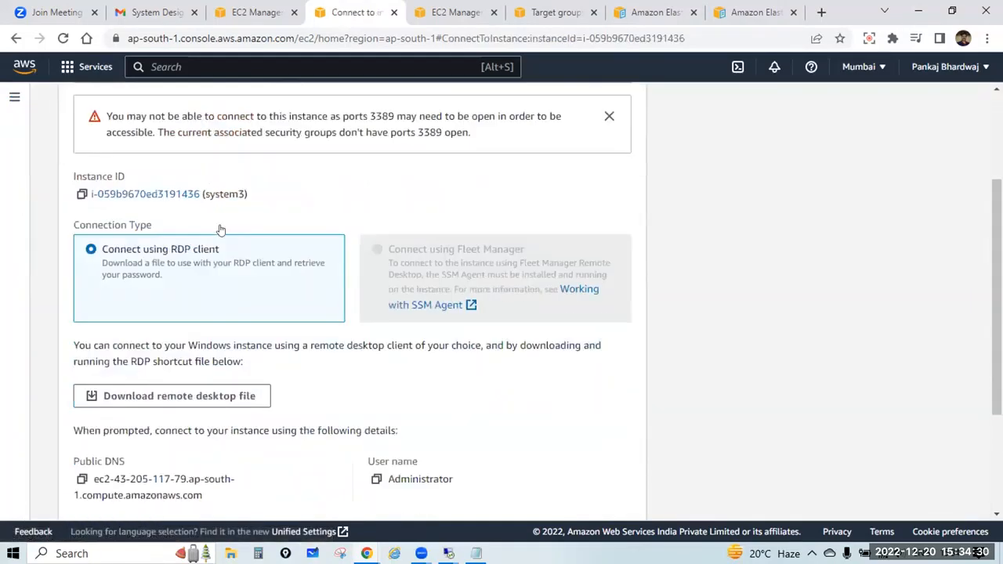
scroll(221, 230, down, 1)
click(196, 330)
scroll(199, 329, down, 1)
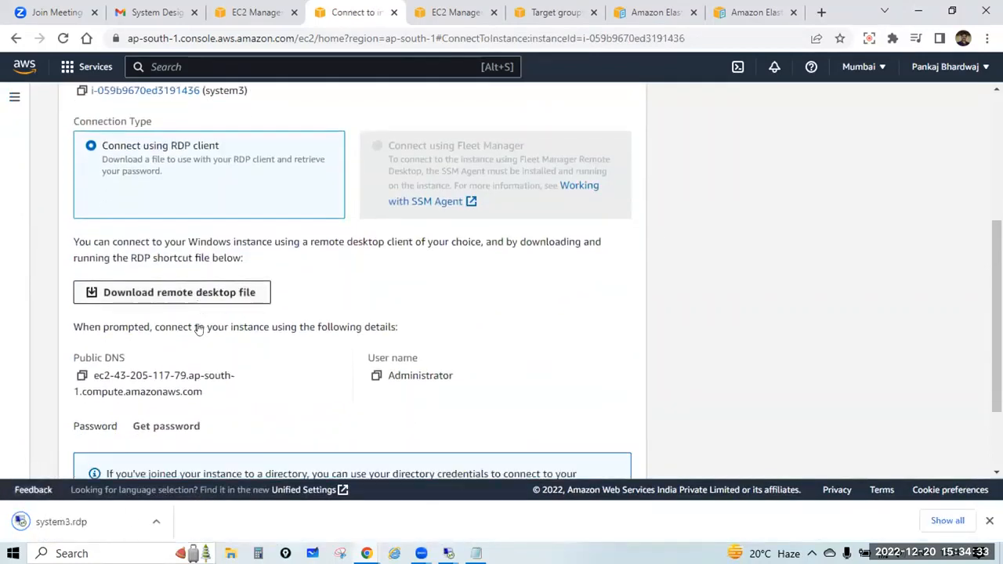
Decrypt system3's Windows administrator password using the private key file s1.pem and copy the password
scroll(198, 329, down, 2)
click(182, 318)
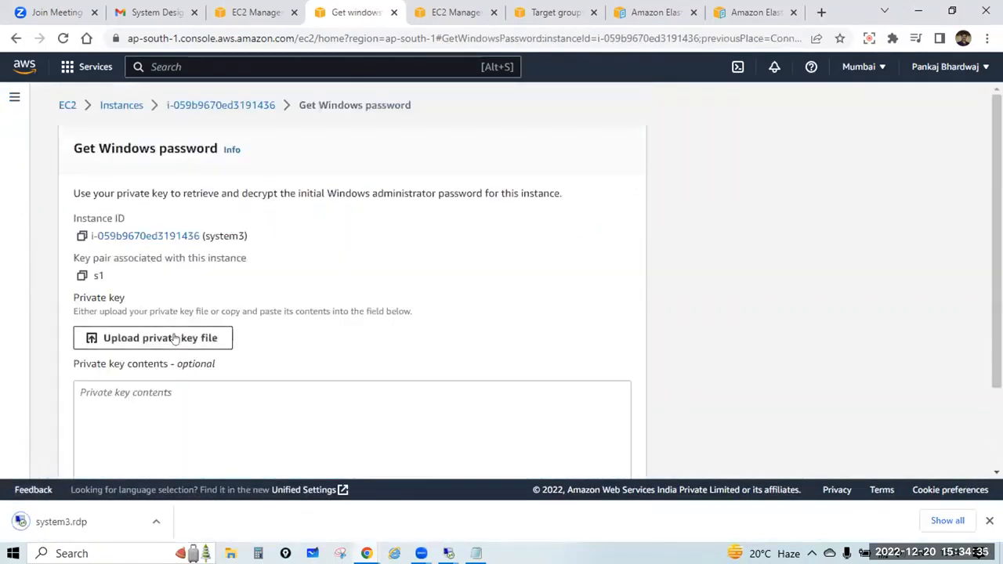
click(176, 338)
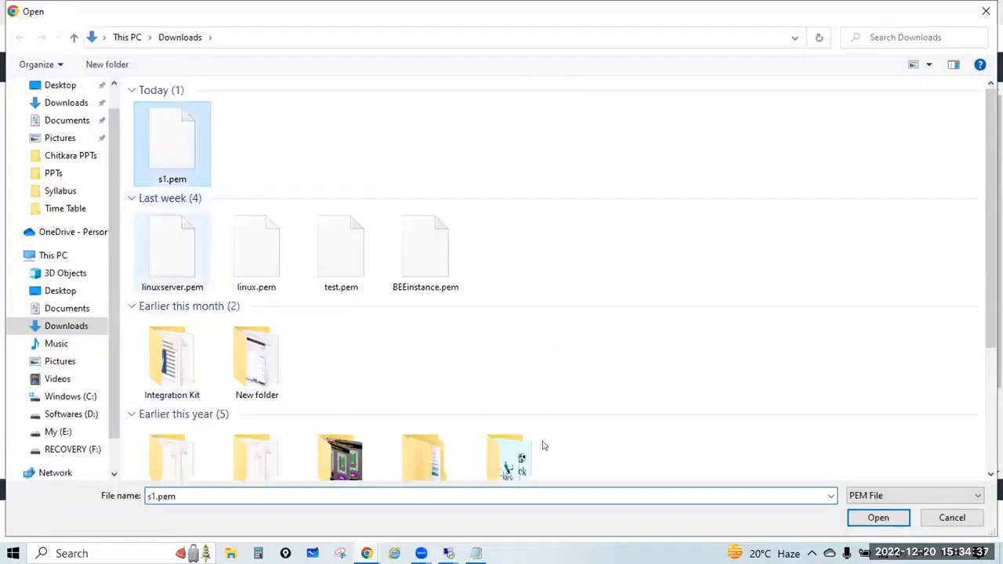
click(878, 517)
scroll(583, 463, down, 2)
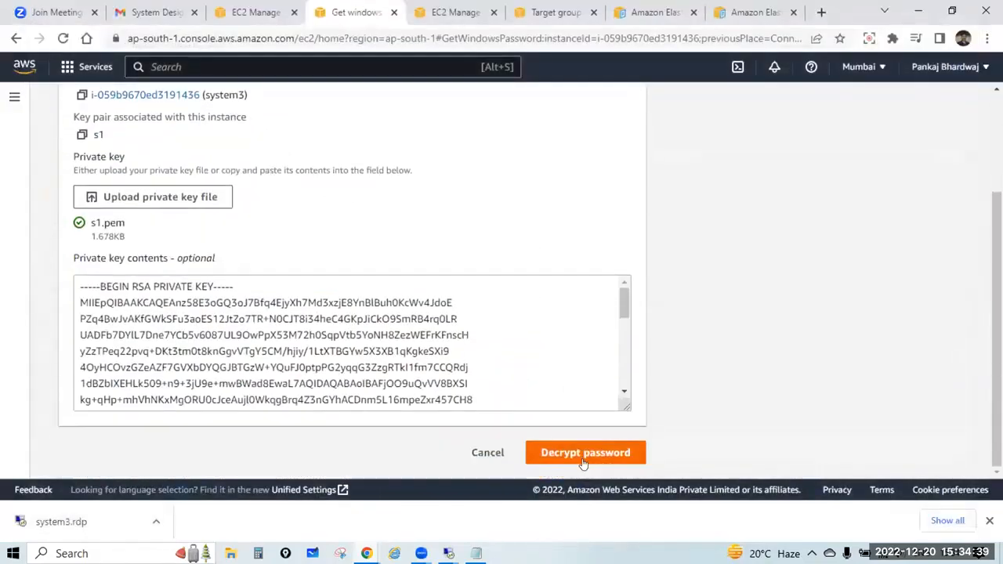
click(583, 463)
scroll(141, 340, down, 3)
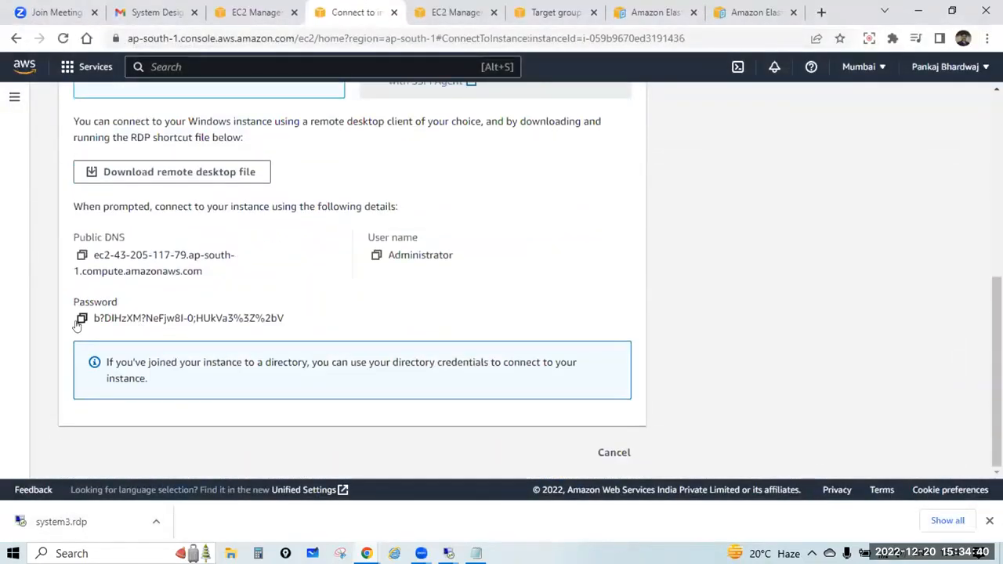
click(81, 318)
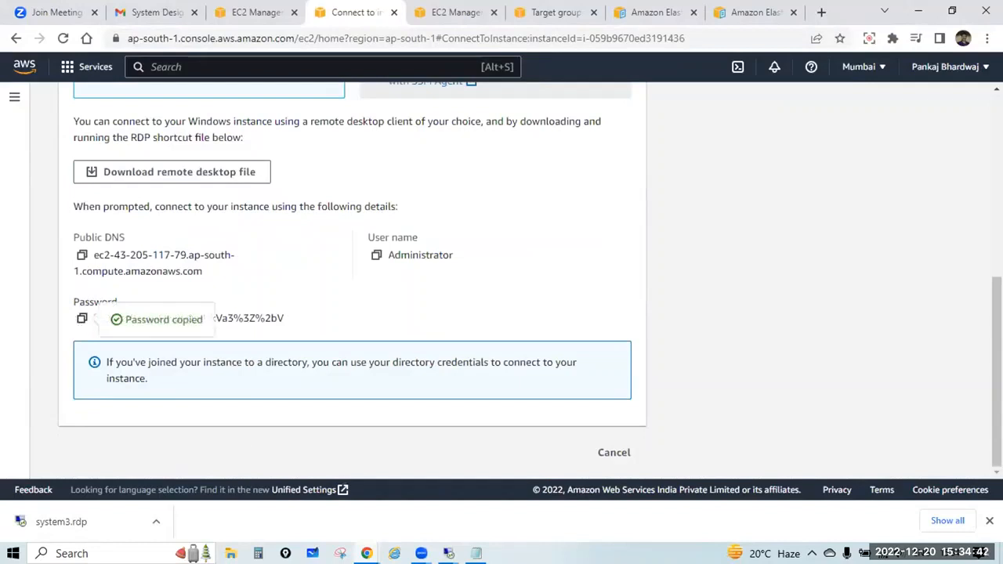
Add a "system3 -" entry with the copied administrator password to the system passwords file in Notepad and save it
key(alt+Tab)
key(Return)
key(Return)
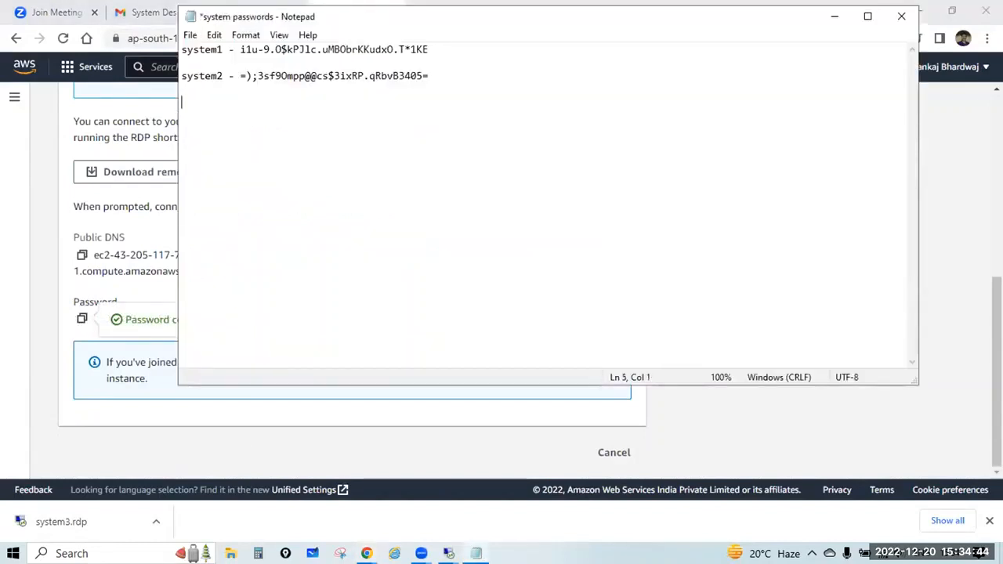
text(system3 -)
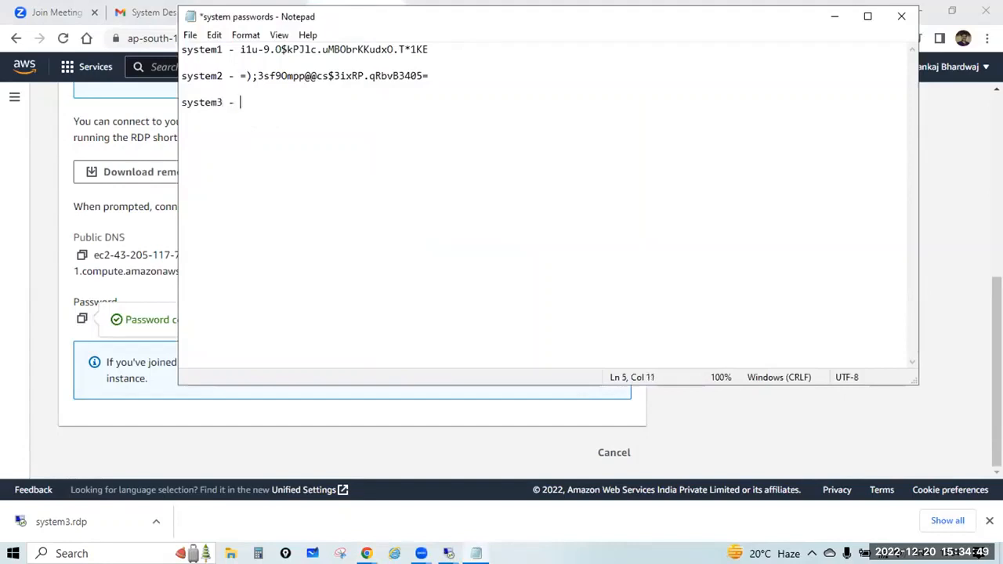
key(ctrl+v)
key(ctrl+s)
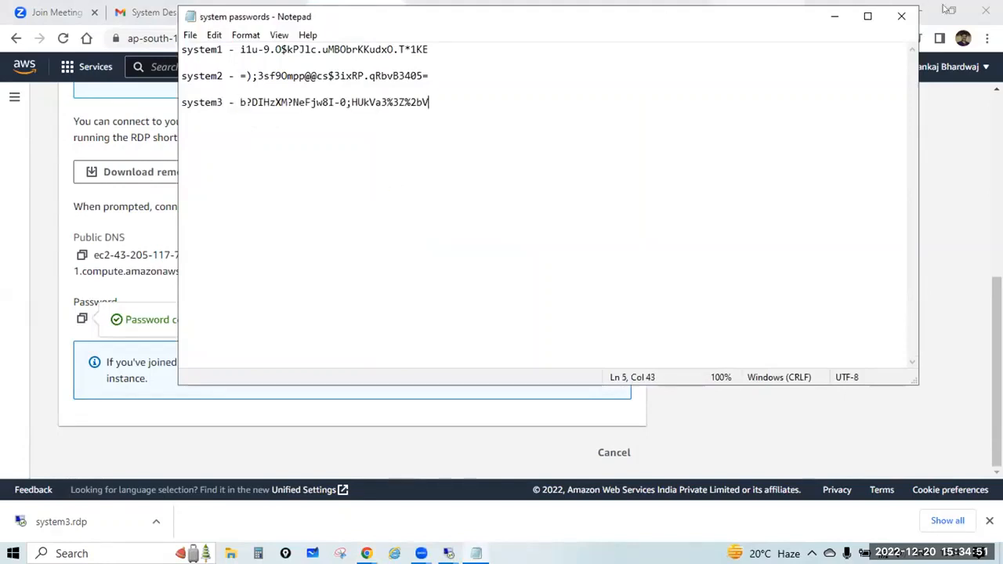
click(837, 19)
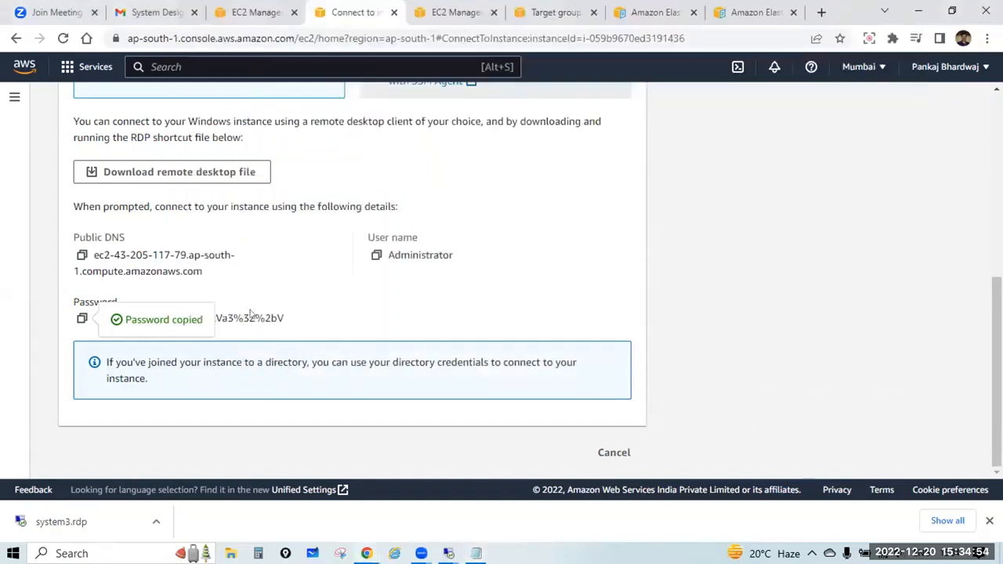
Connect to system3 through system3.rdp with the Administrator password, accept the untrusted certificate and dismiss the network discovery prompt
click(70, 524)
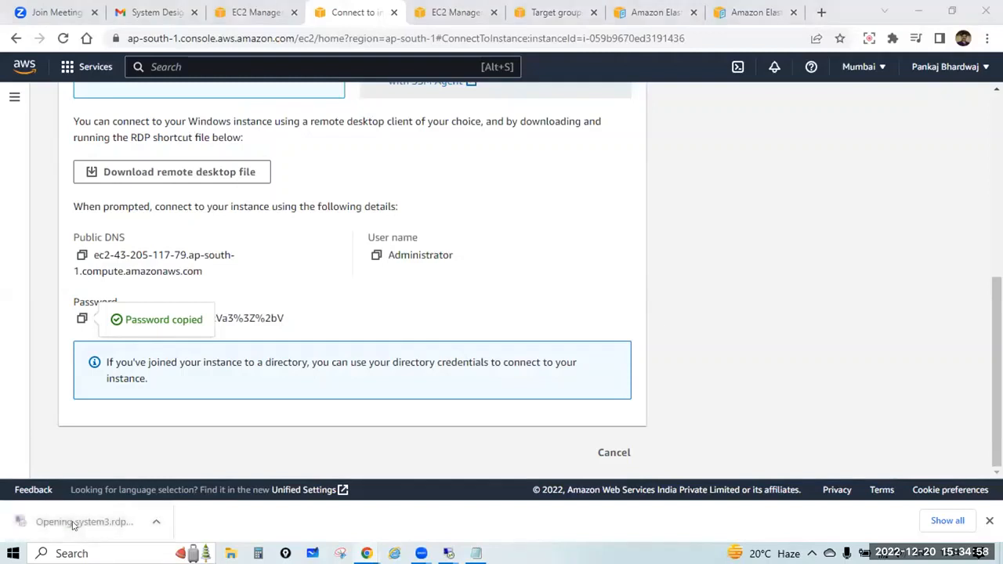
click(602, 356)
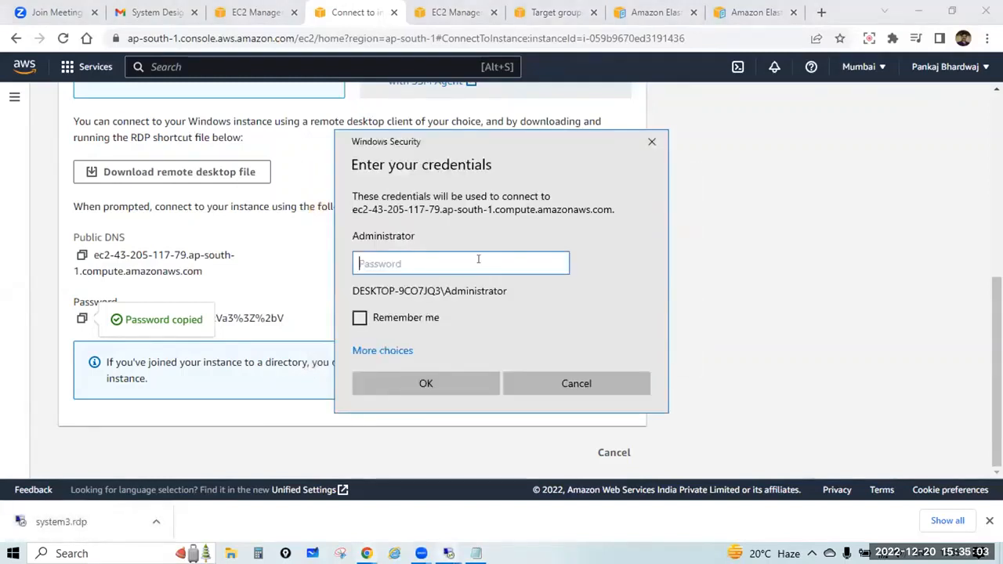
key(ctrl+v)
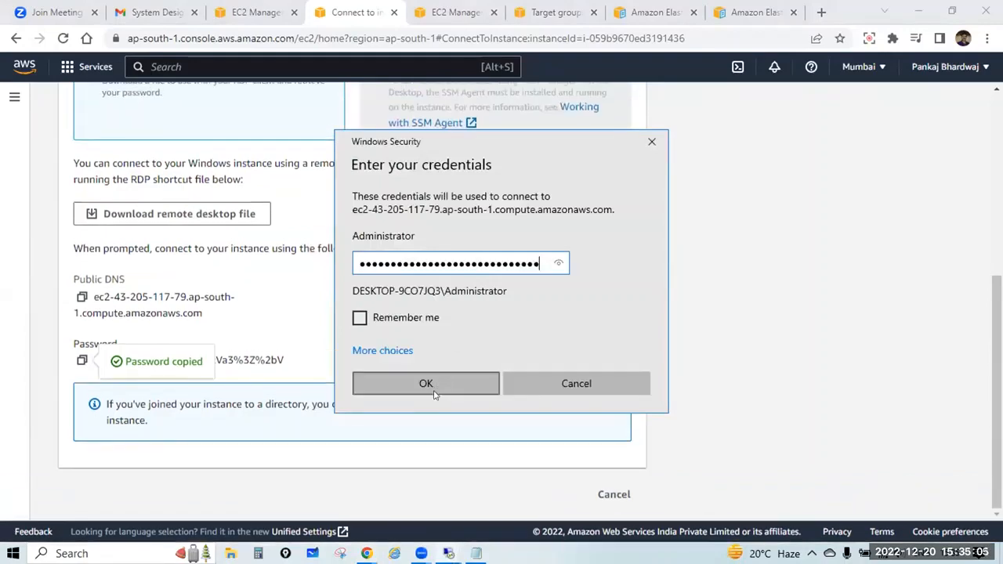
click(436, 384)
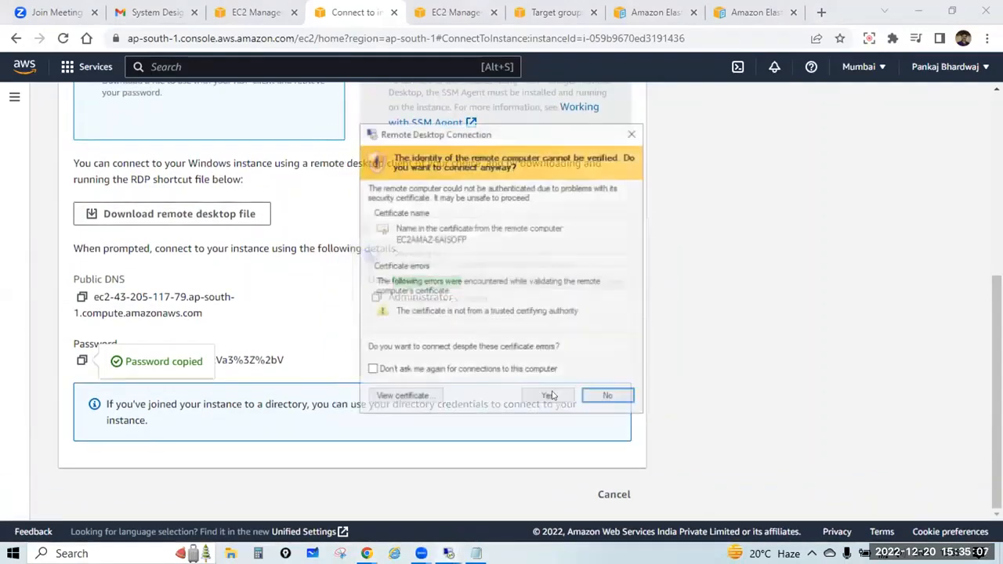
click(553, 394)
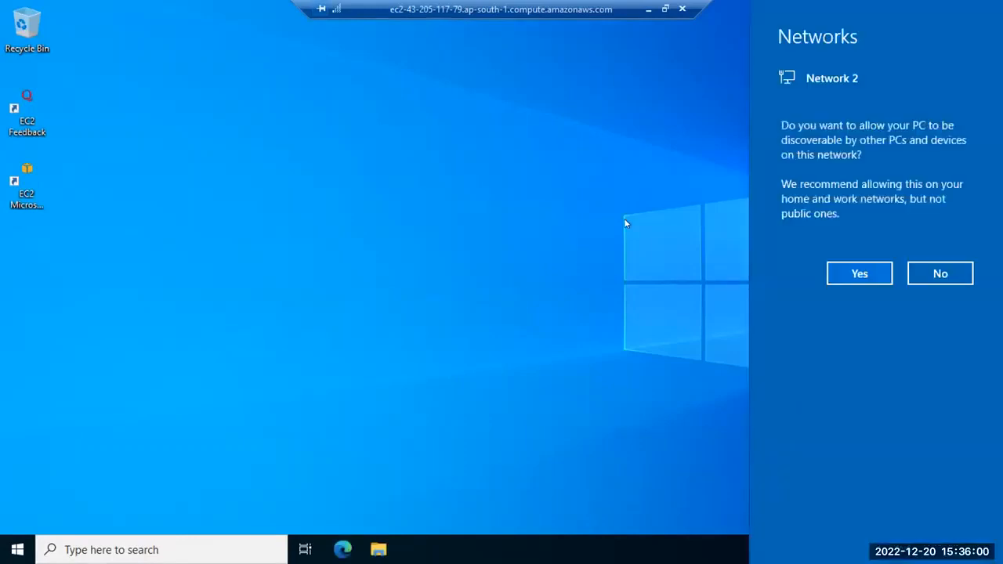
click(637, 157)
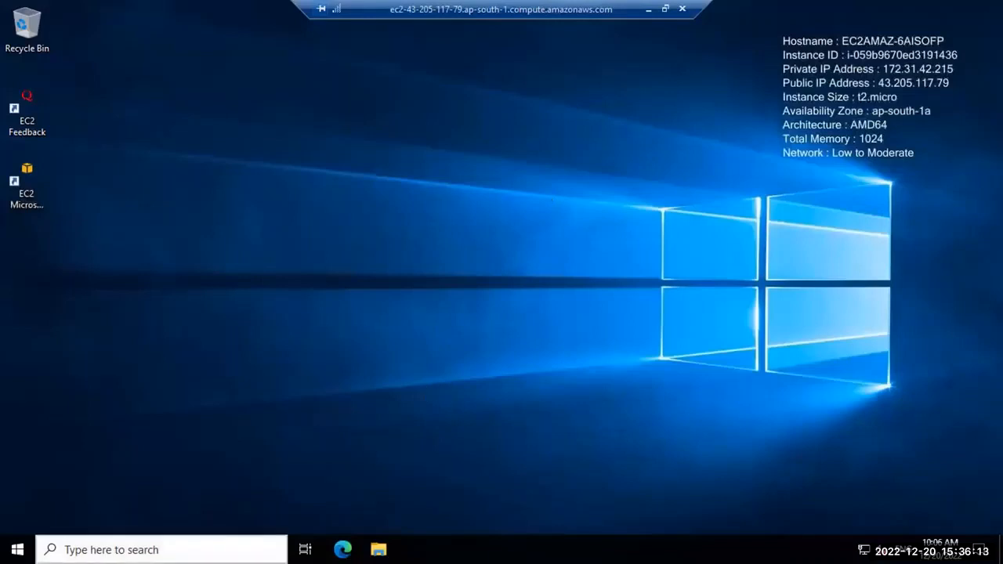
Search for Server Manager on the remote desktop, open it and dismiss the Windows Admin Center notice
click(112, 548)
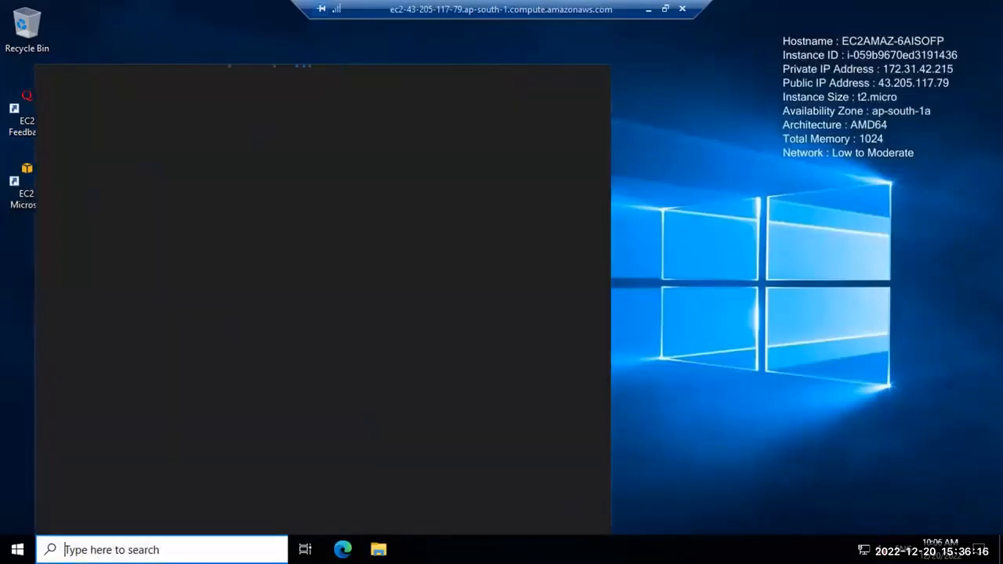
text(server manage)
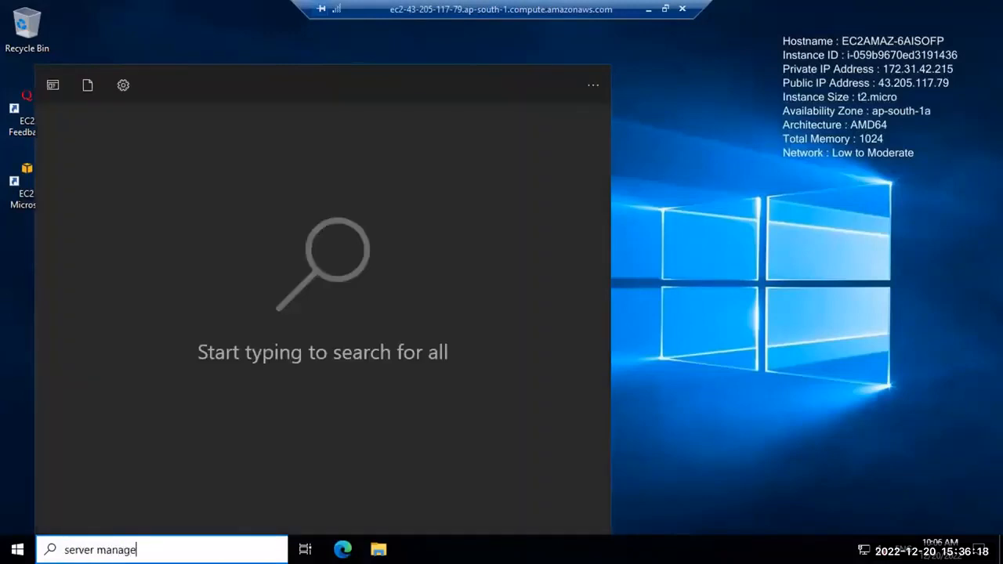
text(r)
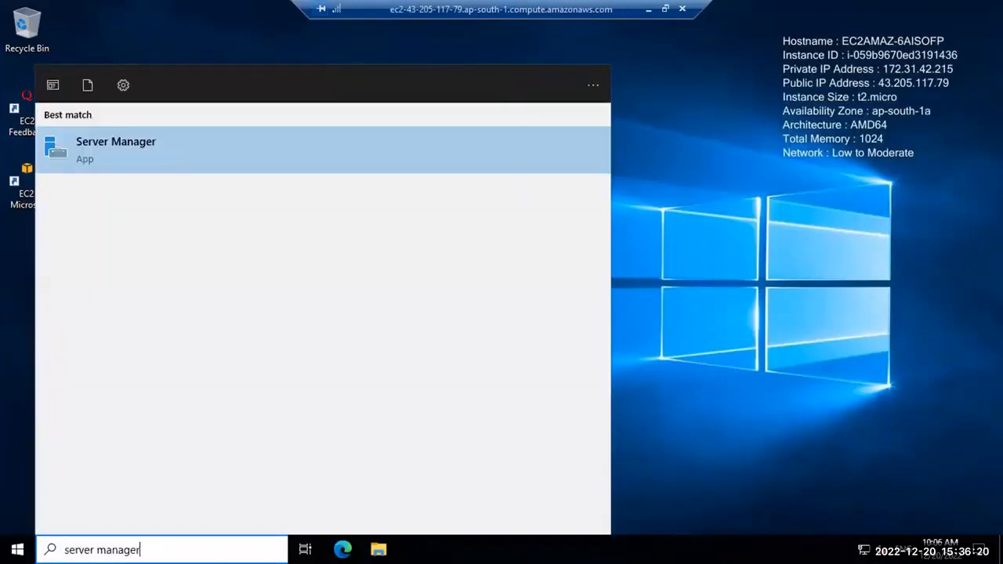
click(238, 149)
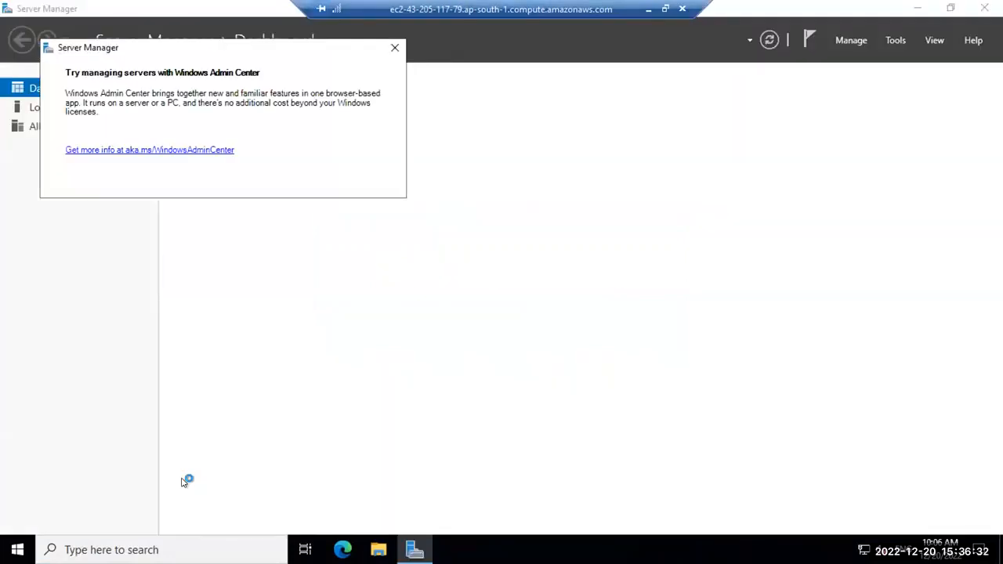
click(395, 47)
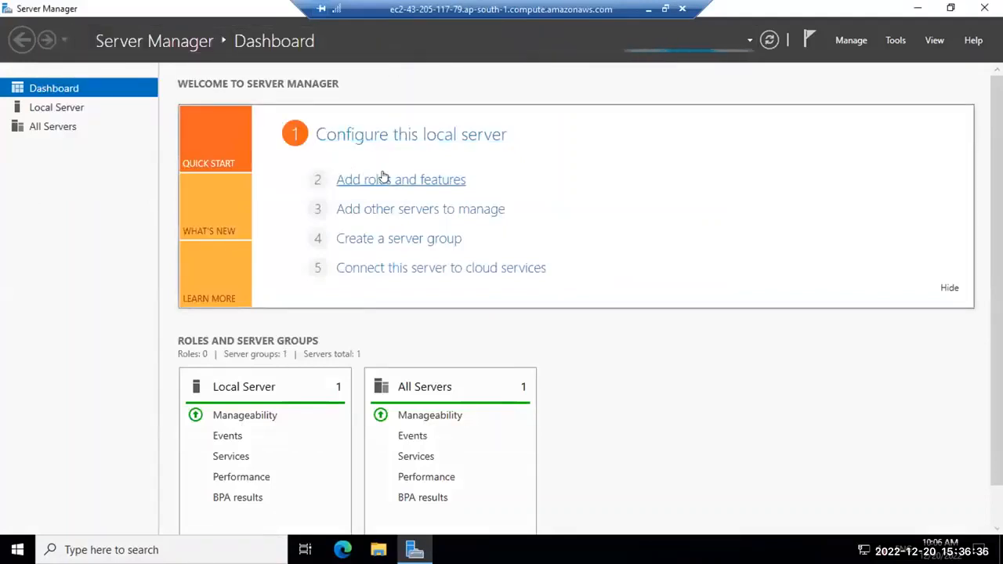
click(445, 181)
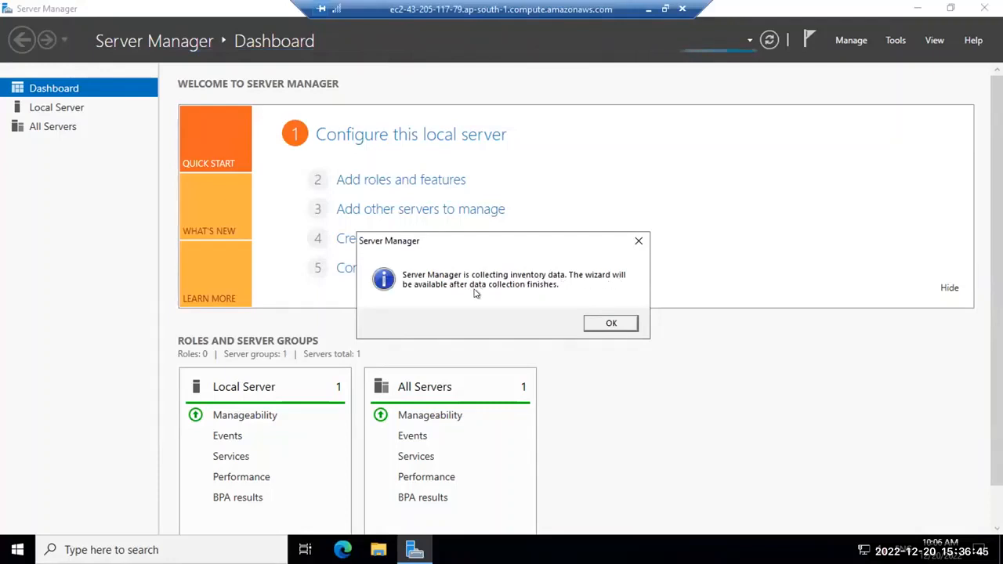
click(639, 238)
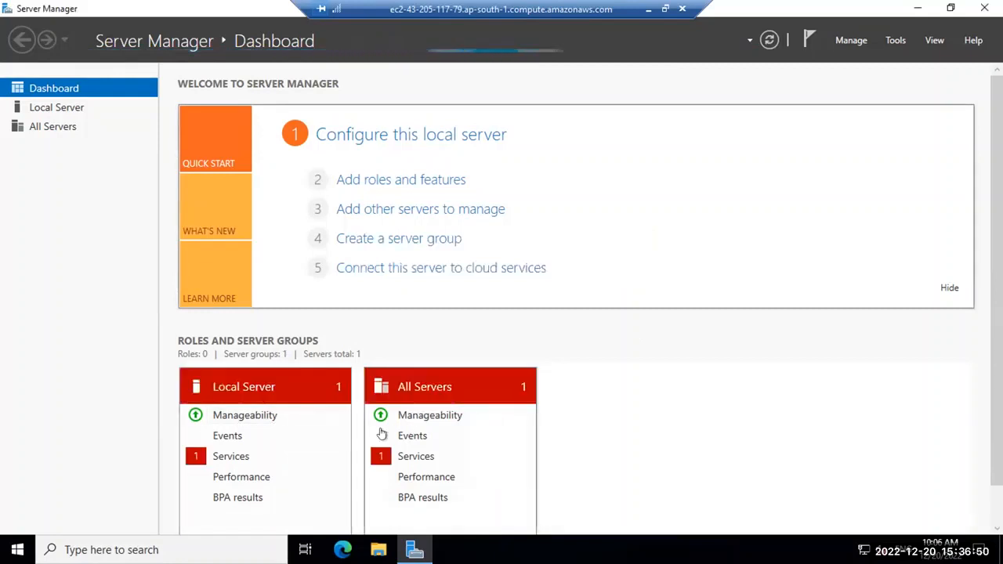
click(259, 415)
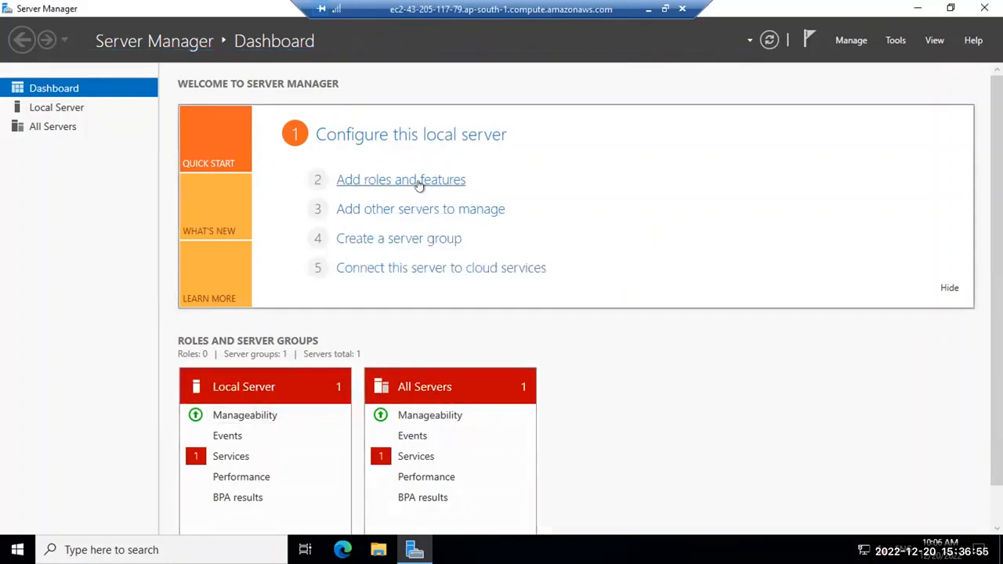
Start adding roles and features with a role-based installation and select Web Server (IIS) with its required features
click(419, 182)
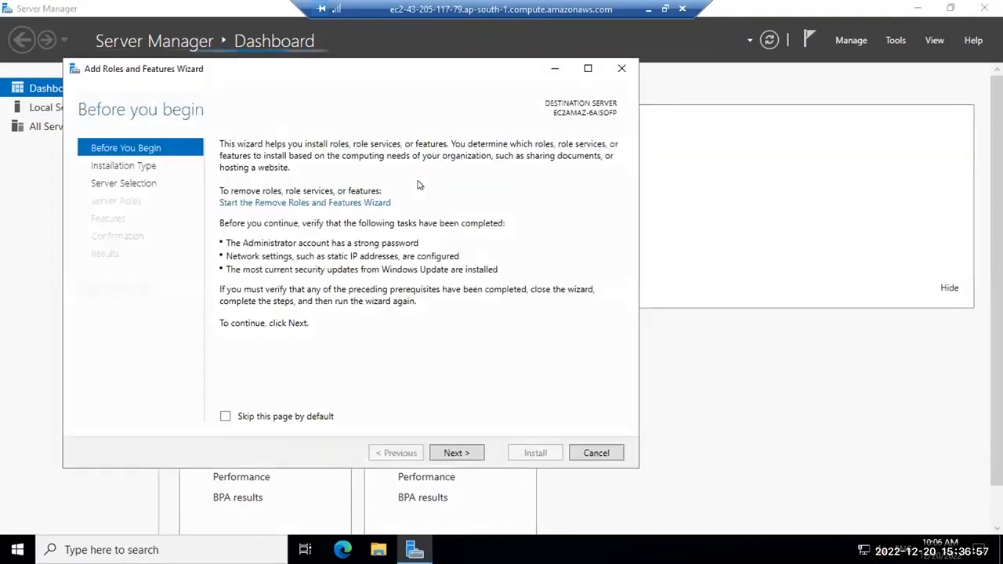
click(455, 452)
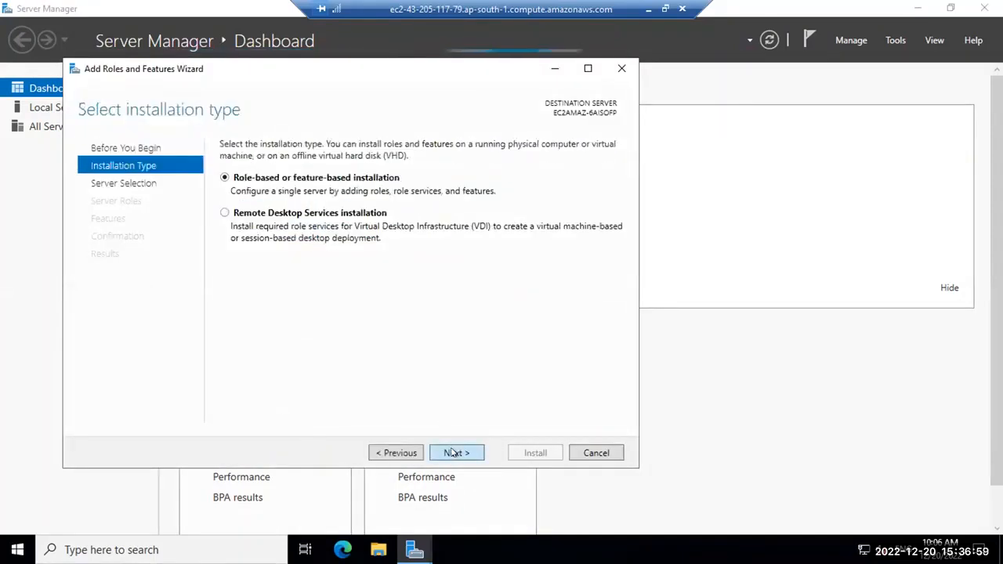
click(455, 453)
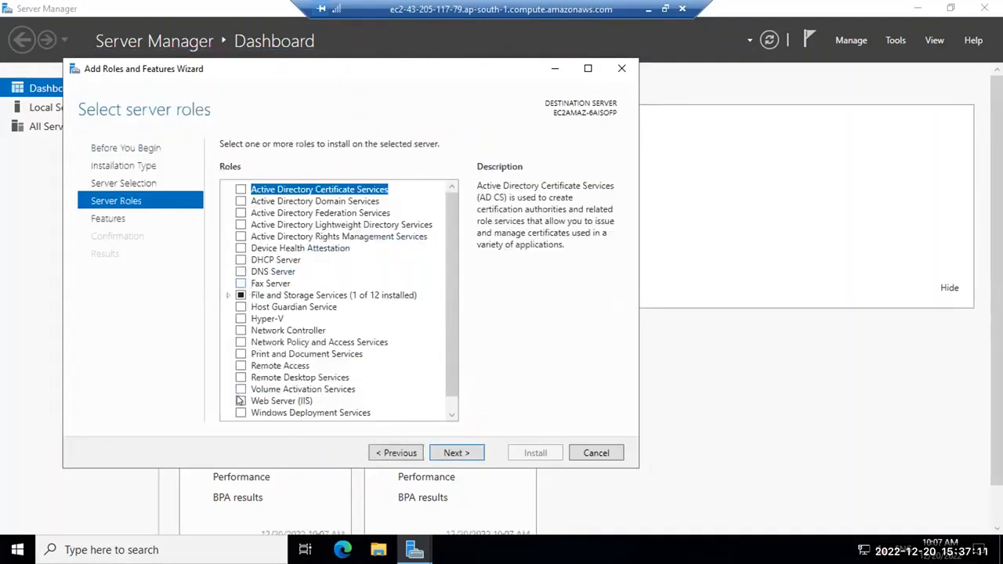
click(240, 401)
click(396, 386)
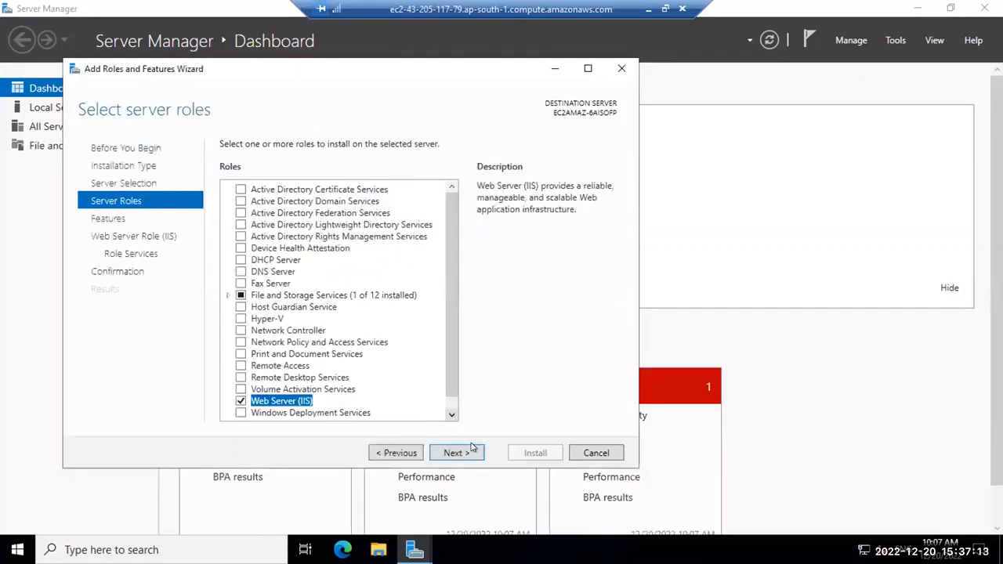
Accept the default features and role services, install the Web Server (IIS) role, and close the wizard and Server Manager
click(471, 447)
click(471, 447)
click(471, 447)
click(471, 447)
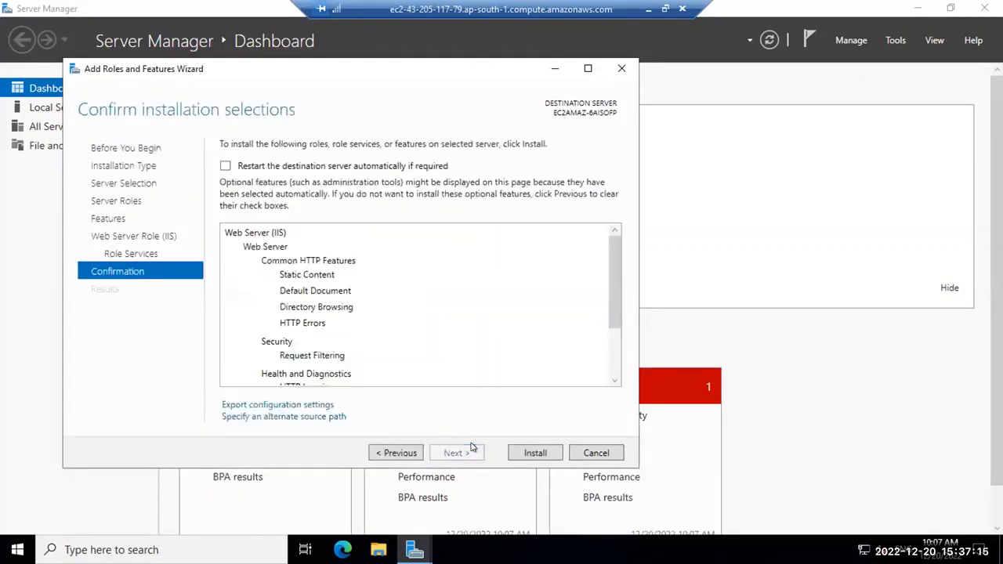
click(532, 454)
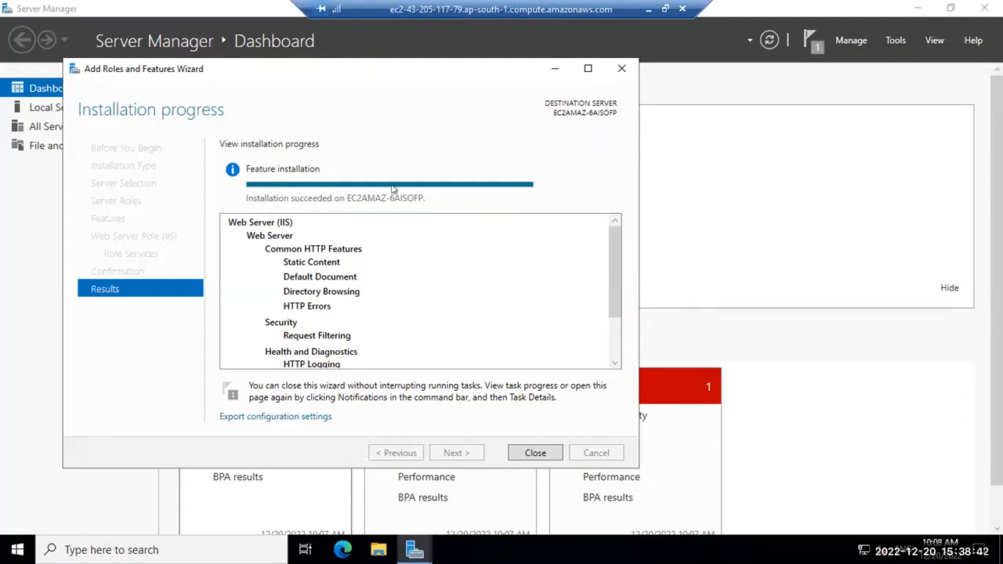
click(535, 453)
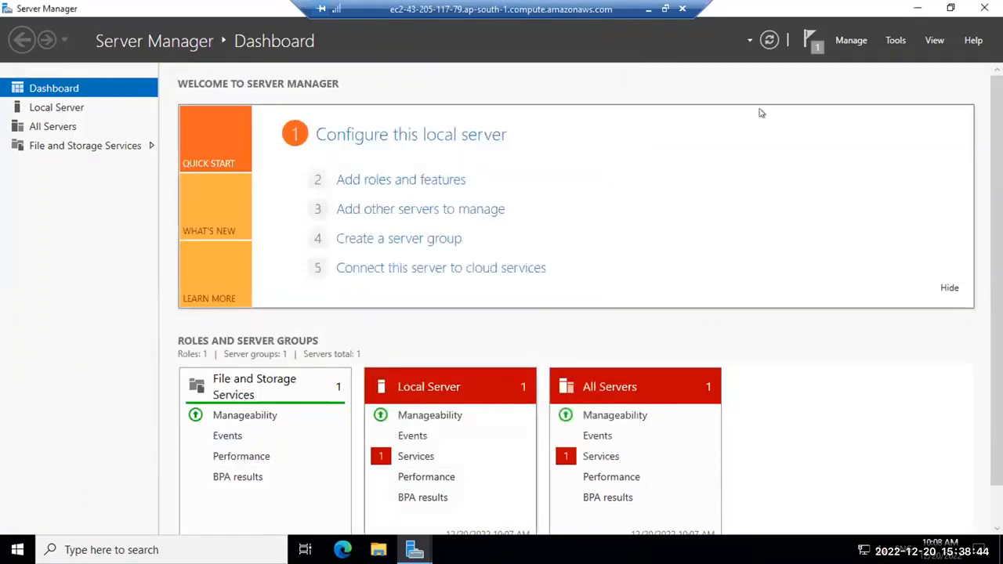
click(984, 8)
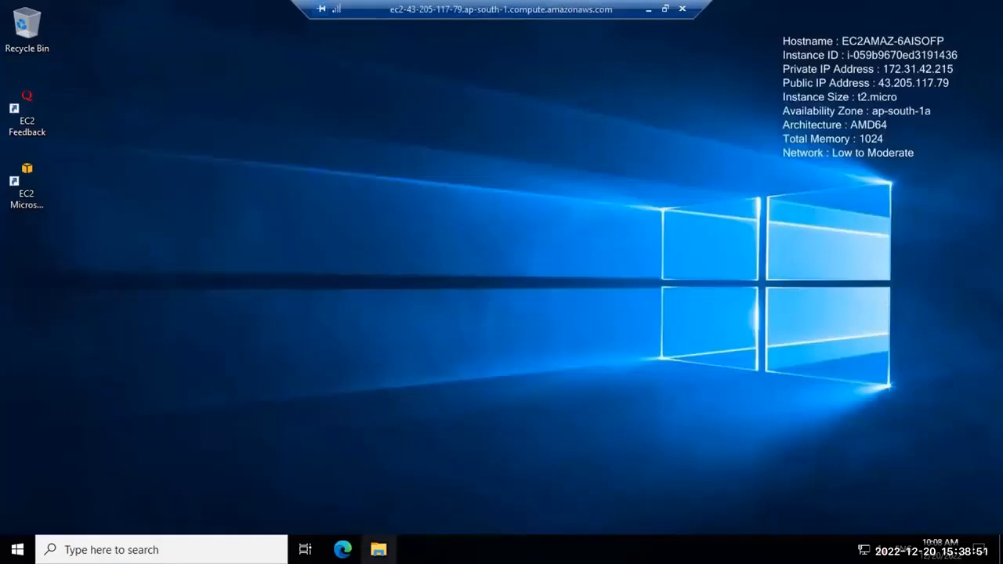
Browse to C:\inetpub\wwwroot in File Explorer and delete the two default iisstart files
click(378, 549)
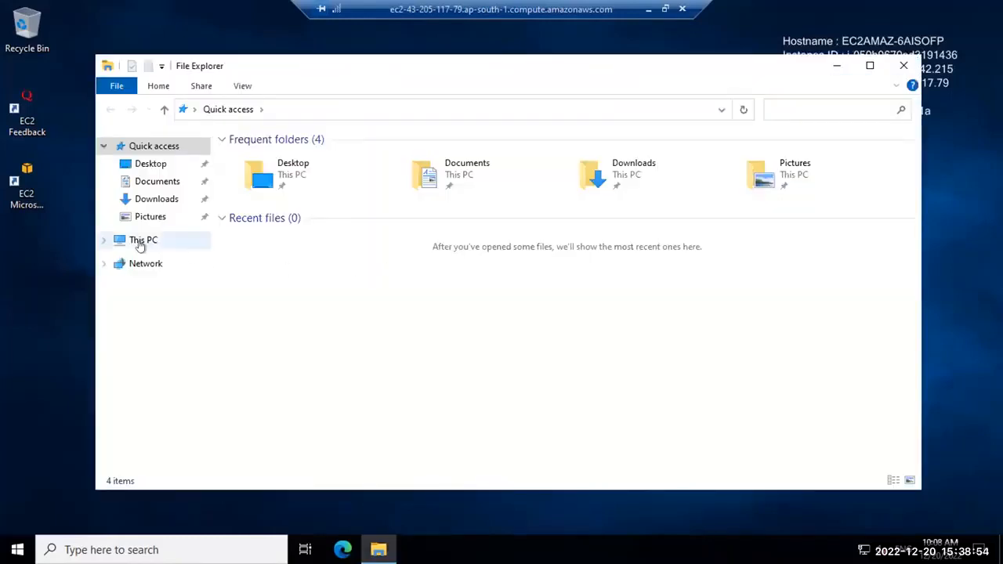
click(141, 242)
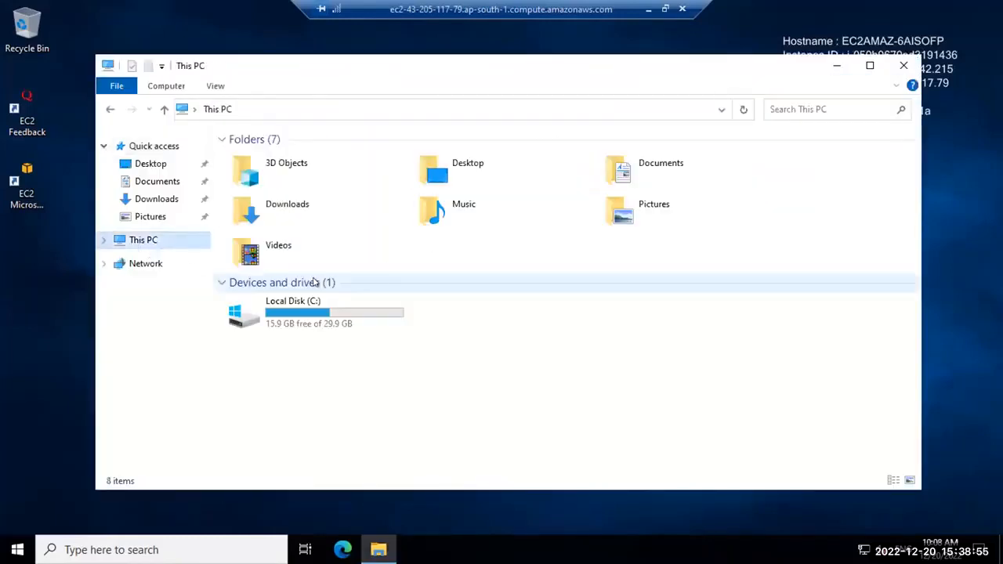
click(319, 311)
double_click(319, 311)
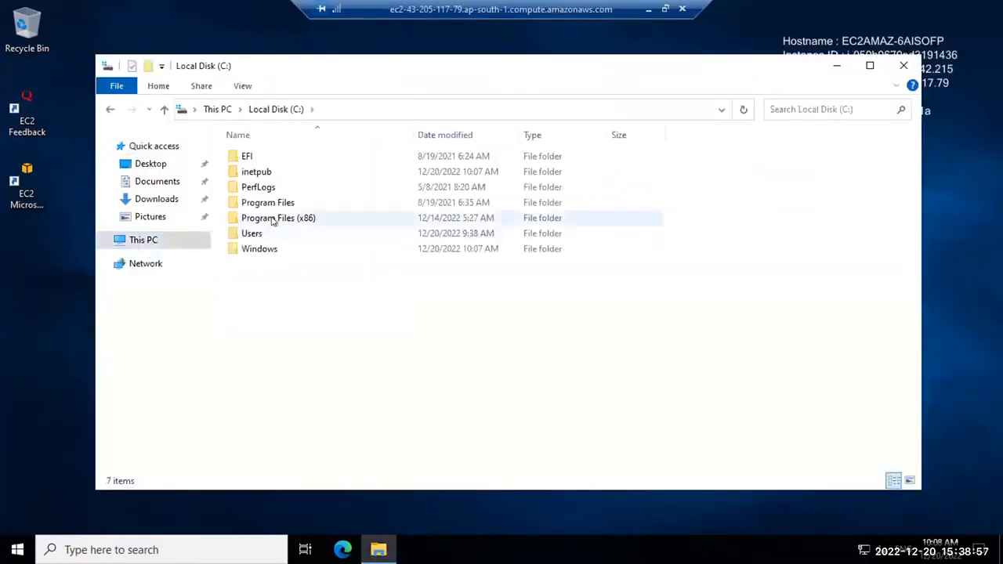
double_click(267, 171)
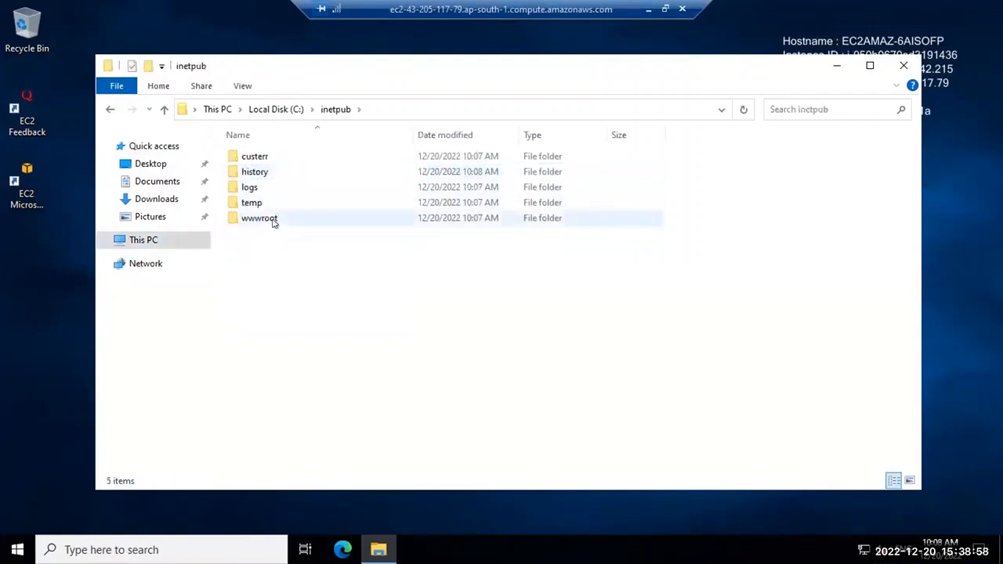
double_click(273, 222)
drag(264, 195, 251, 152)
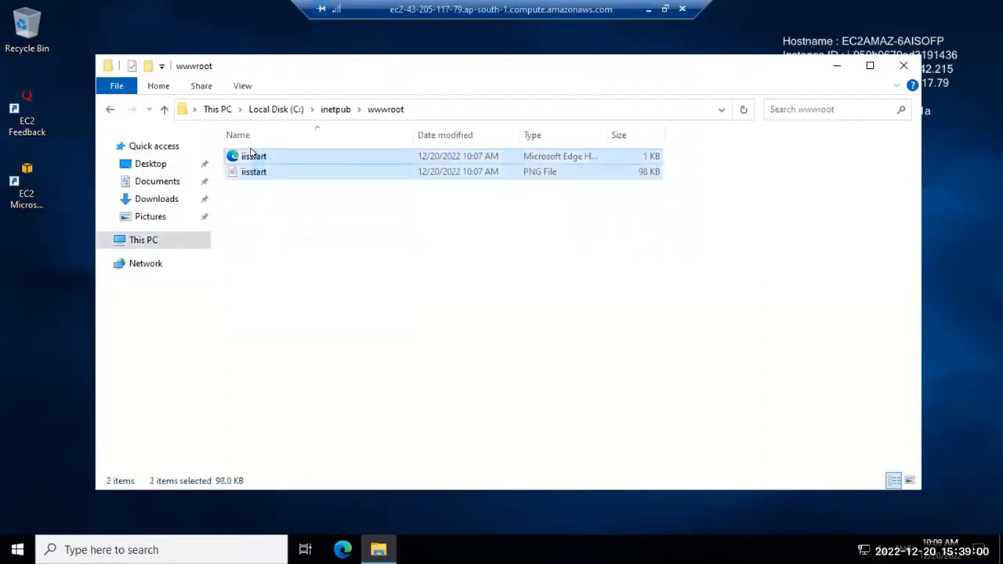
key(Delete)
Create a new text document in wwwroot, open it and enter the text "System 3"
right_click(289, 192)
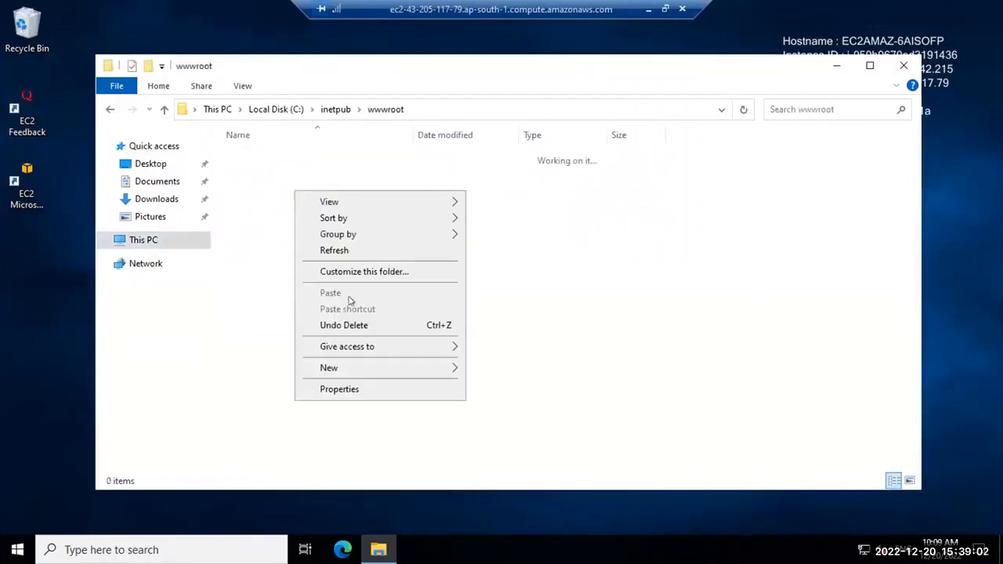
mouse_move(380, 365)
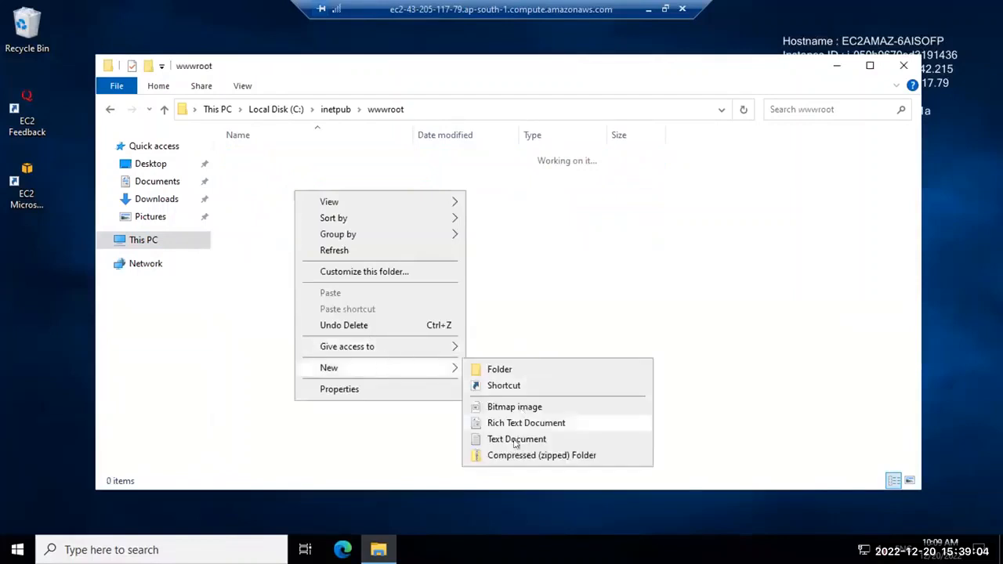
click(518, 438)
key(Return)
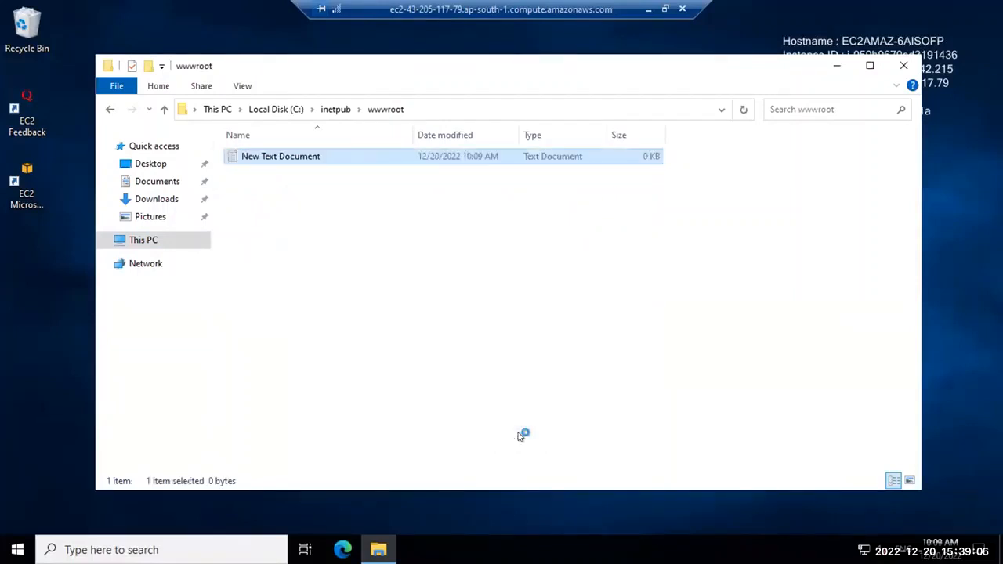
text(Syst)
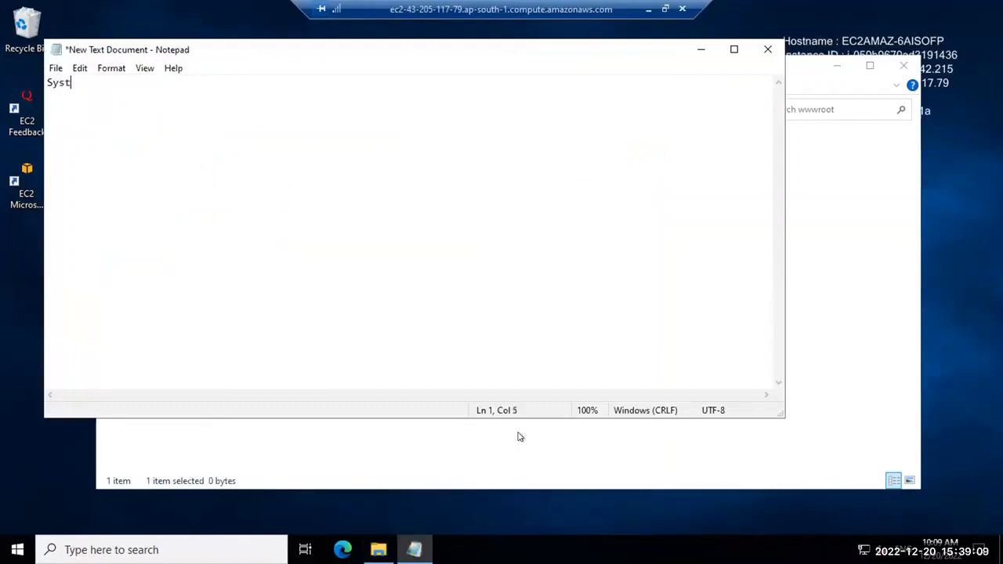
text(em 3)
Save the document in wwwroot as index.html with the file type All Files, and close Notepad
click(56, 68)
click(78, 152)
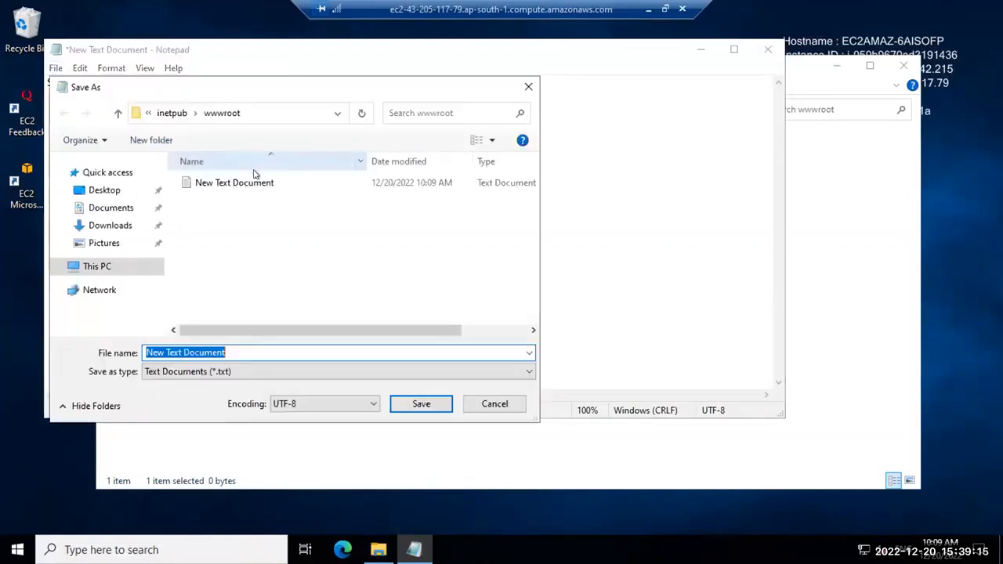
click(233, 371)
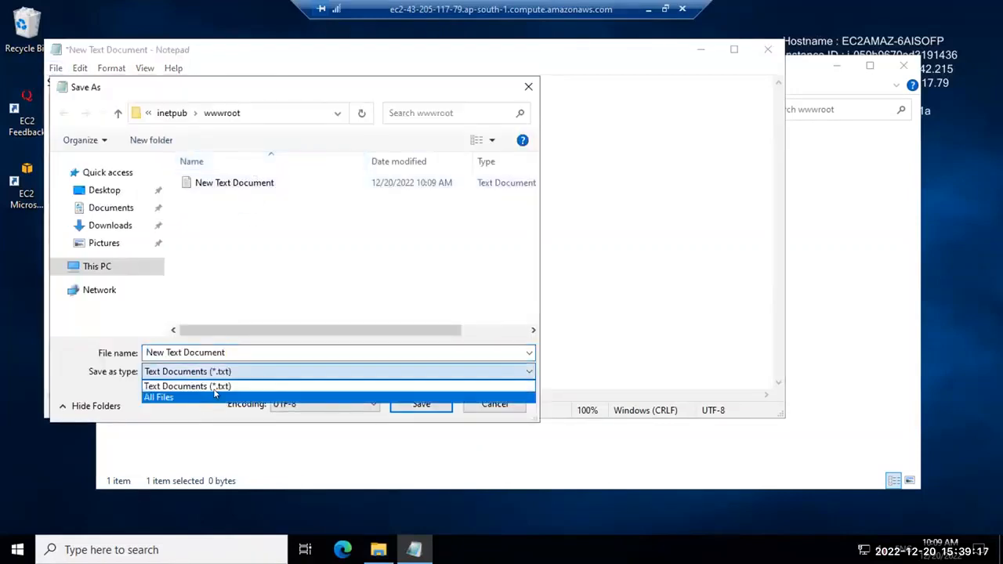
click(208, 397)
text(inde)
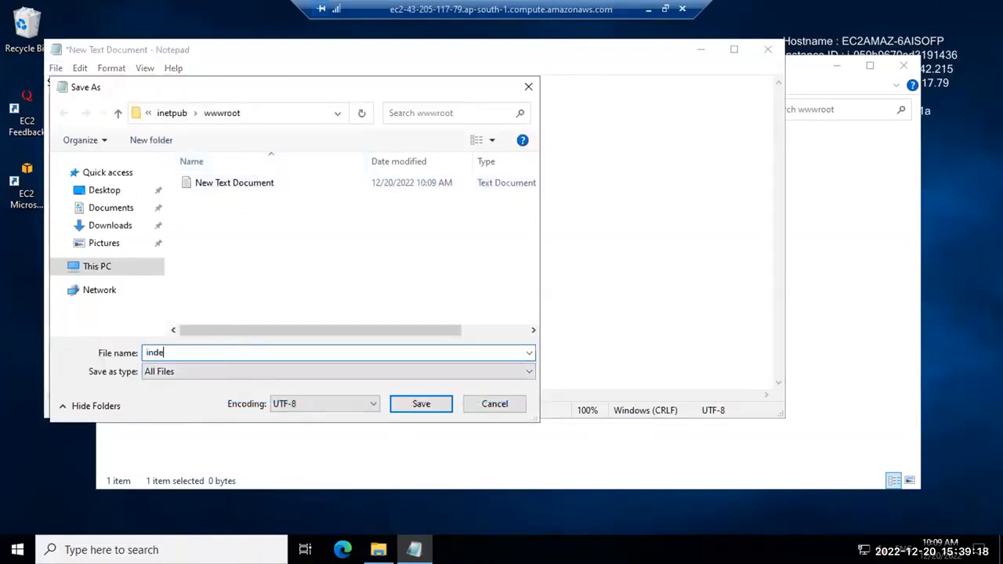
text(x.html)
click(440, 402)
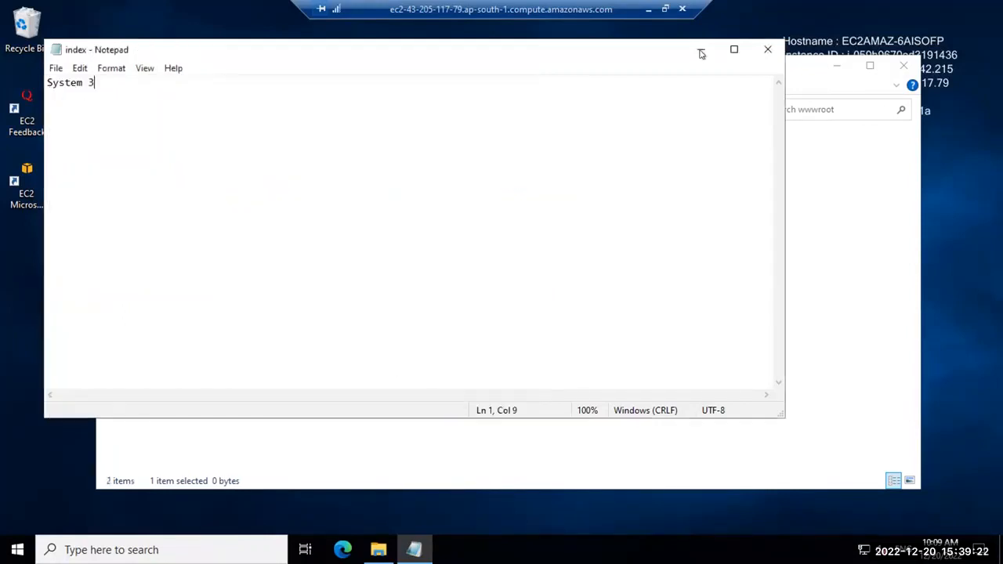
click(767, 49)
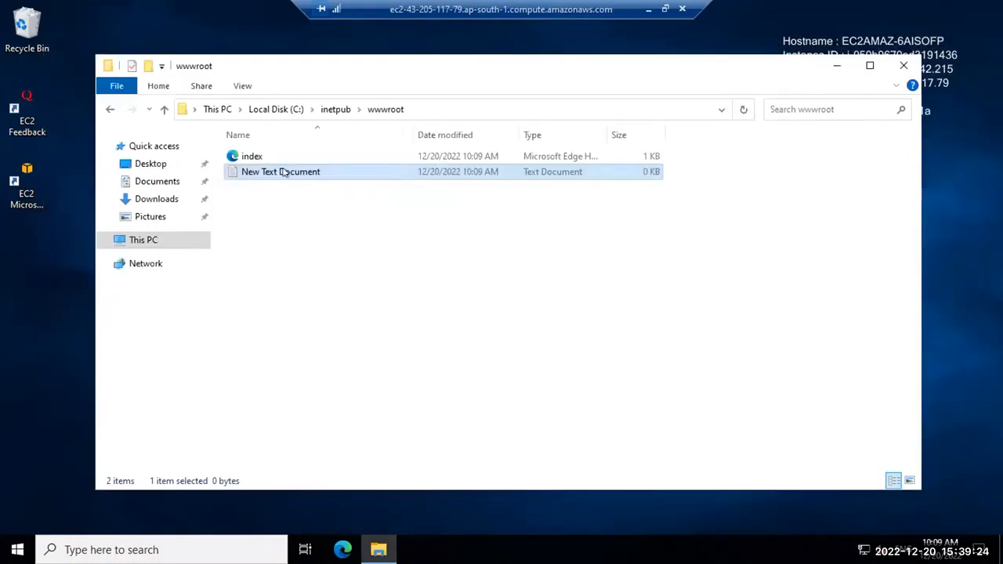
Delete the leftover New Text Document from wwwroot, close File Explorer and minimize the remote desktop session
key(Delete)
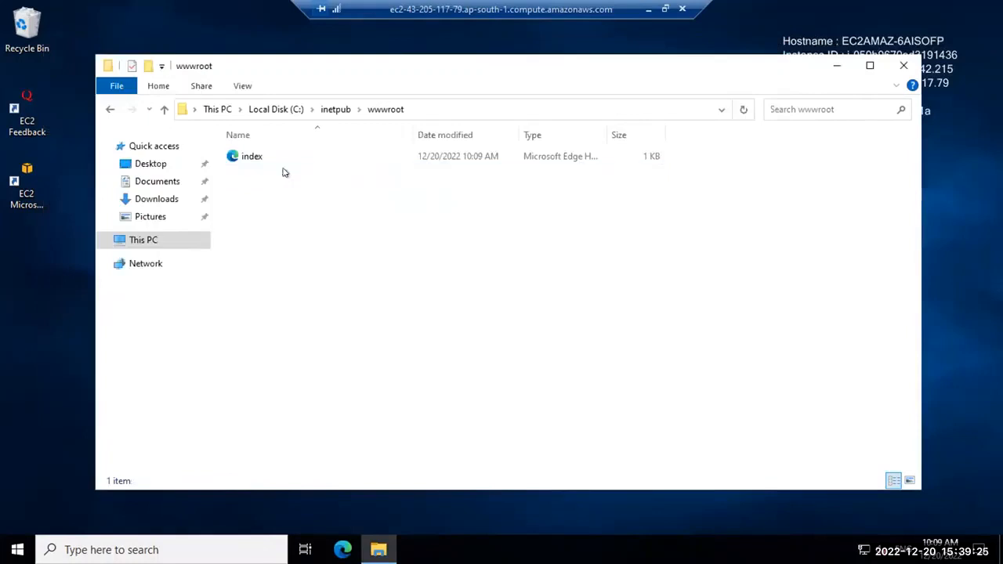
click(902, 65)
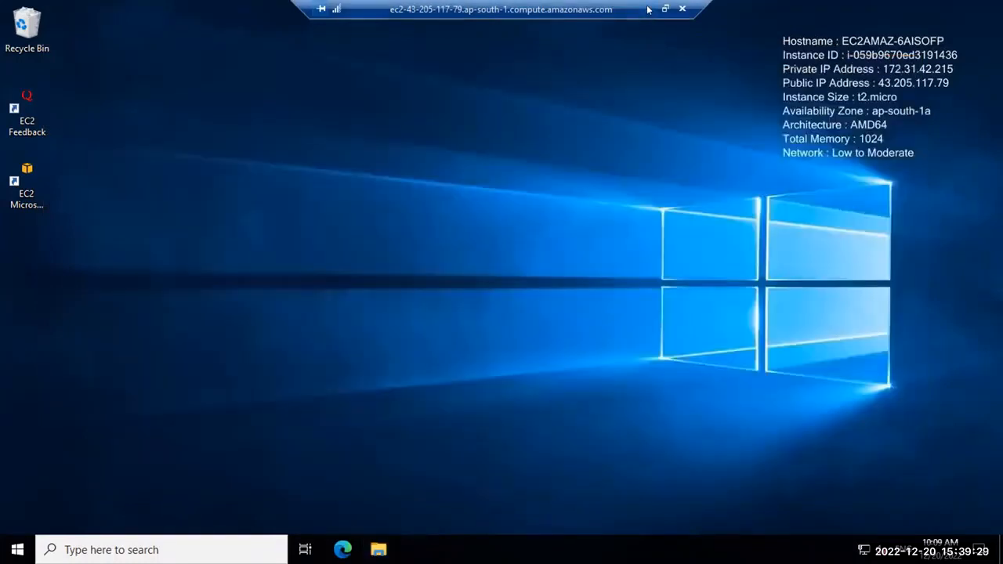
click(648, 9)
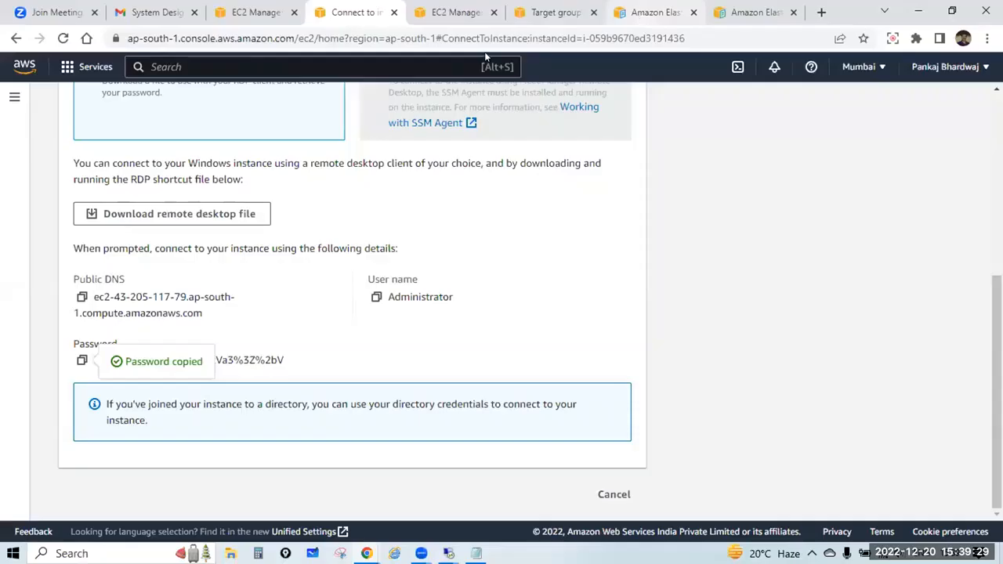
Switch to the target group's page in the AWS console and refresh its registered targets list
click(569, 6)
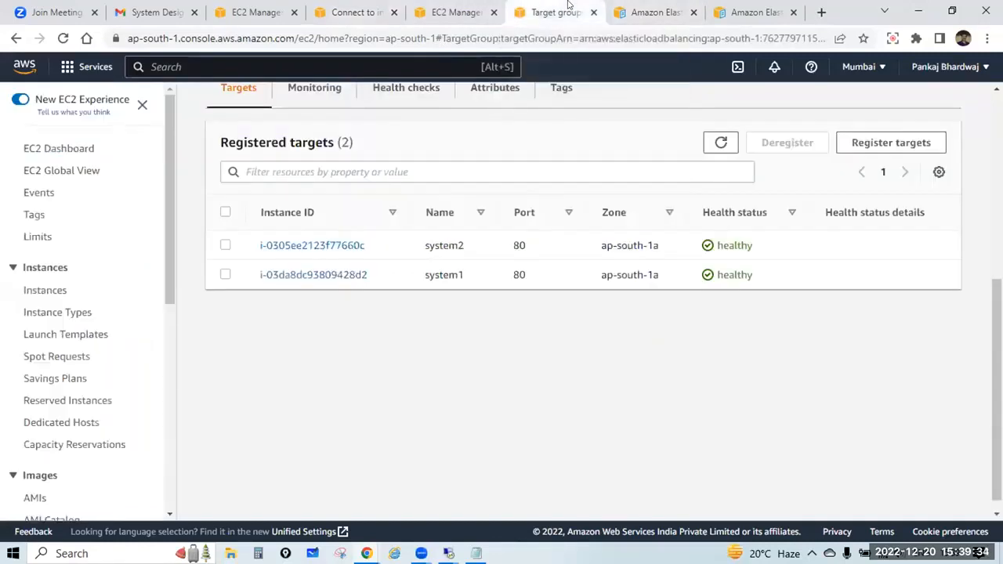
drag(220, 142, 364, 140)
click(392, 146)
scroll(392, 148, up, 2)
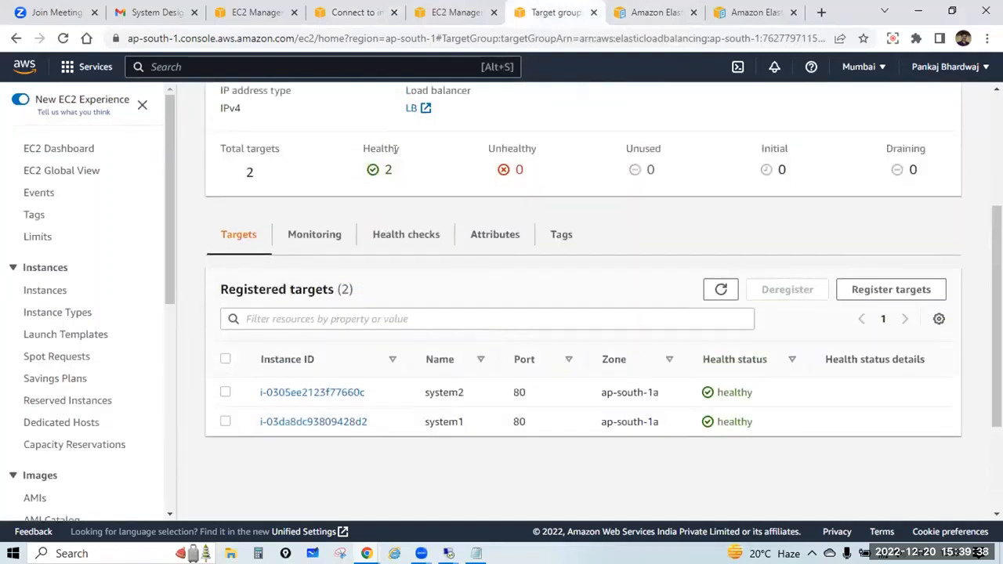
click(721, 289)
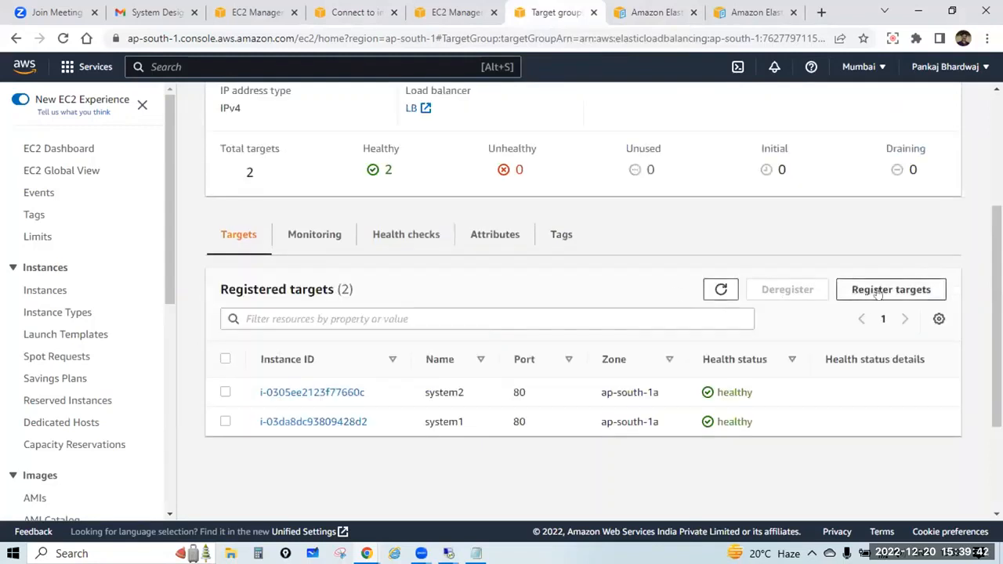
Register the system3 instance on port 80 as a new target in the TGforLB target group
click(882, 290)
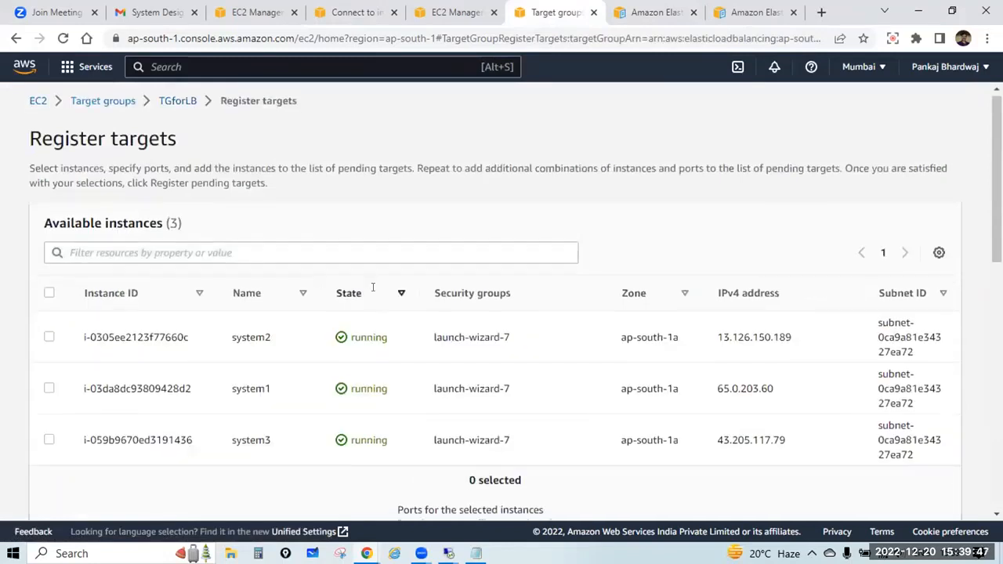
scroll(239, 296, down, 1)
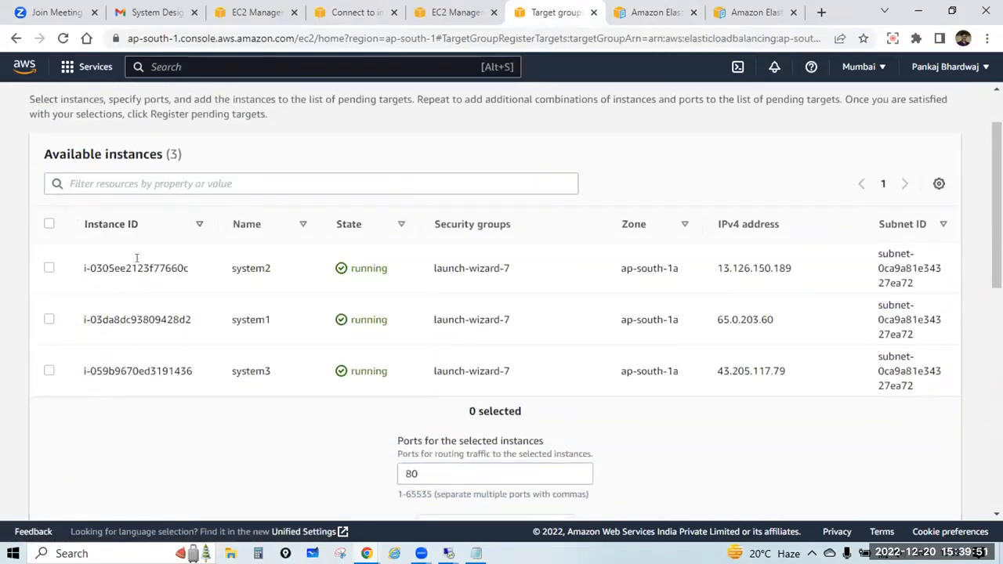
scroll(141, 263, down, 5)
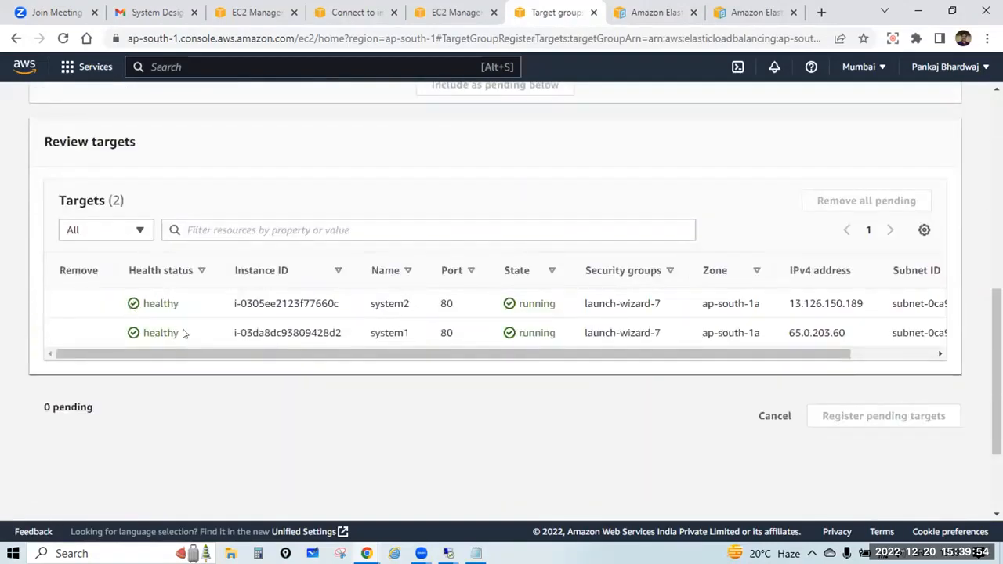
scroll(183, 287, up, 5)
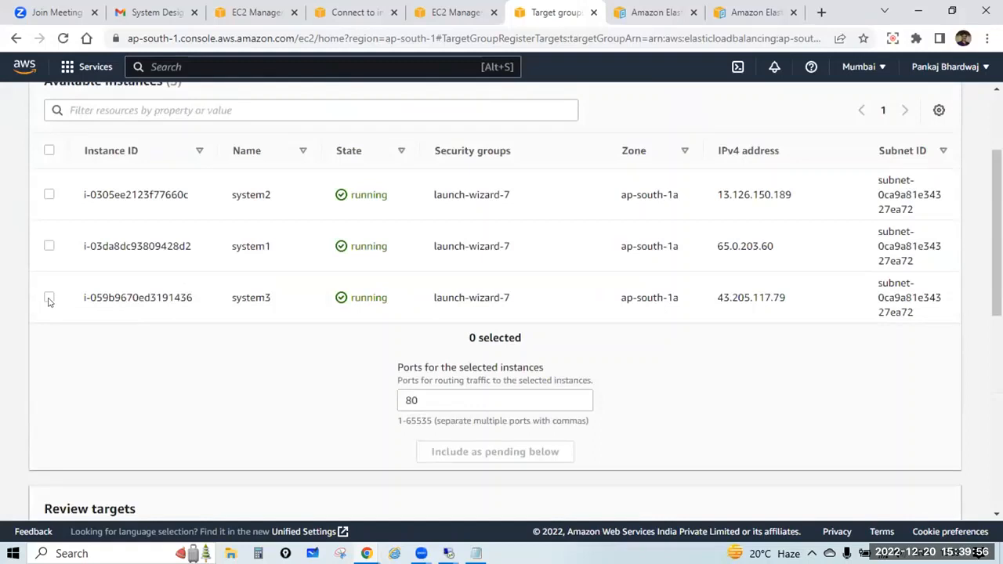
click(48, 299)
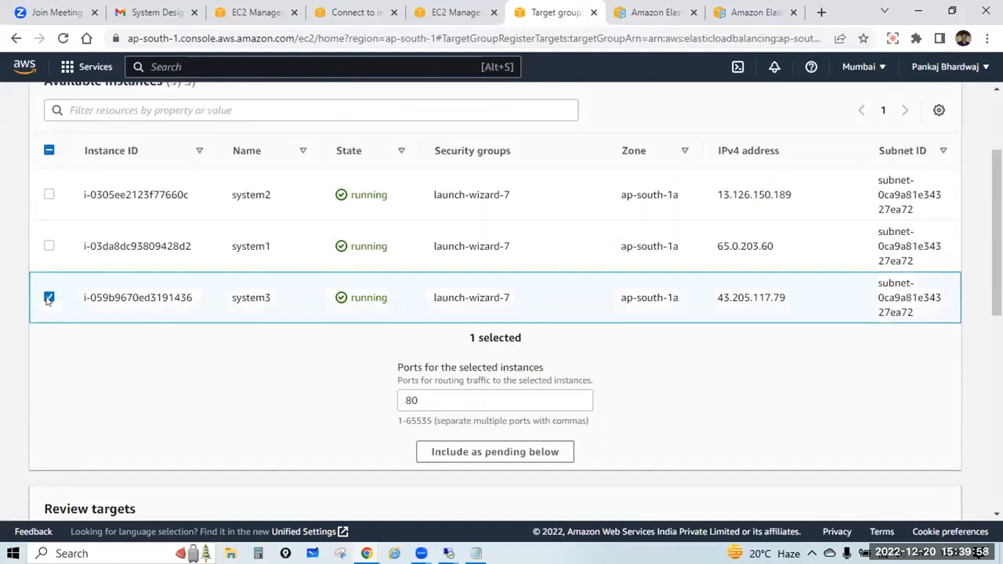
click(519, 454)
scroll(646, 314, down, 5)
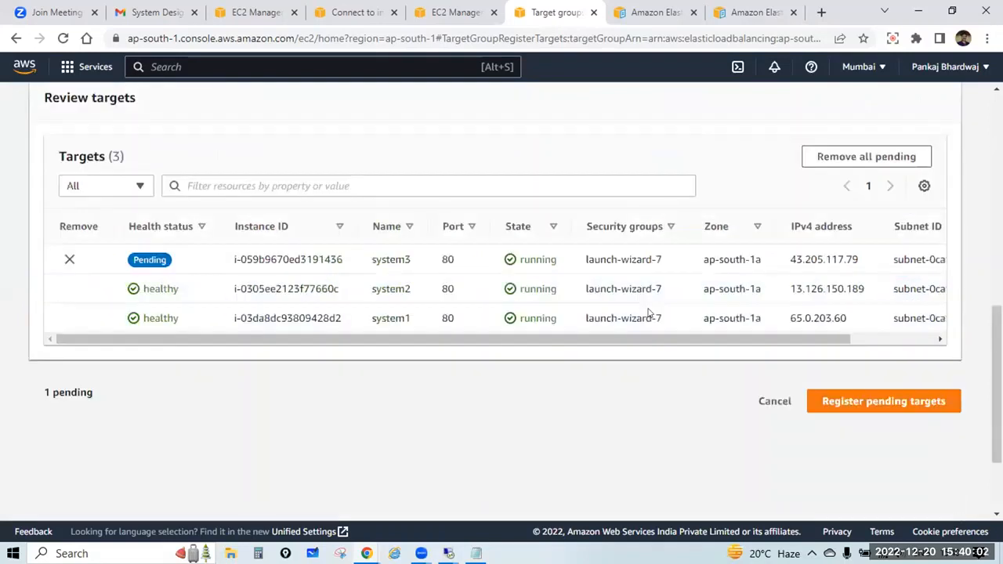
click(898, 400)
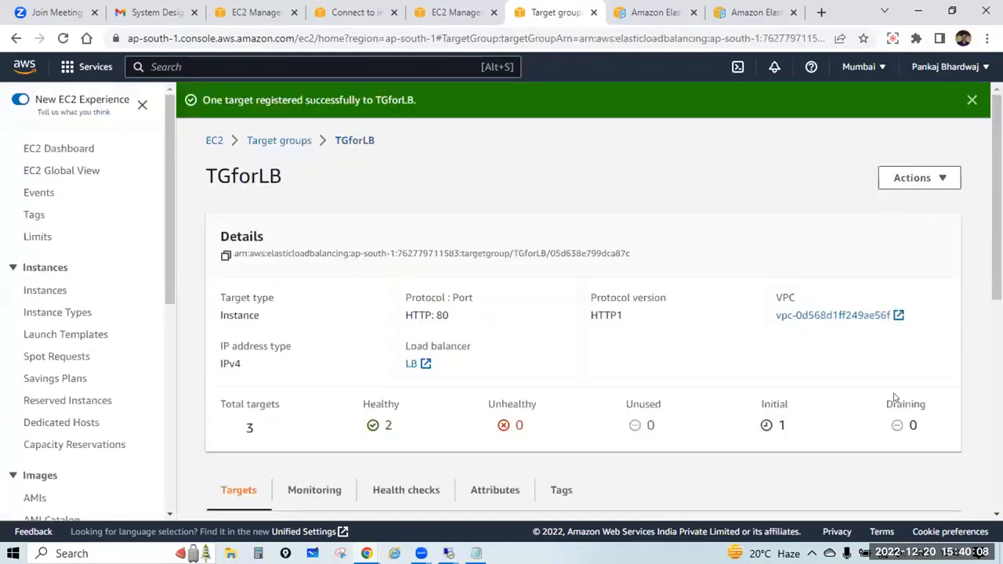
Refresh the registered targets of TGforLB and check the health status of system3
scroll(897, 401, down, 3)
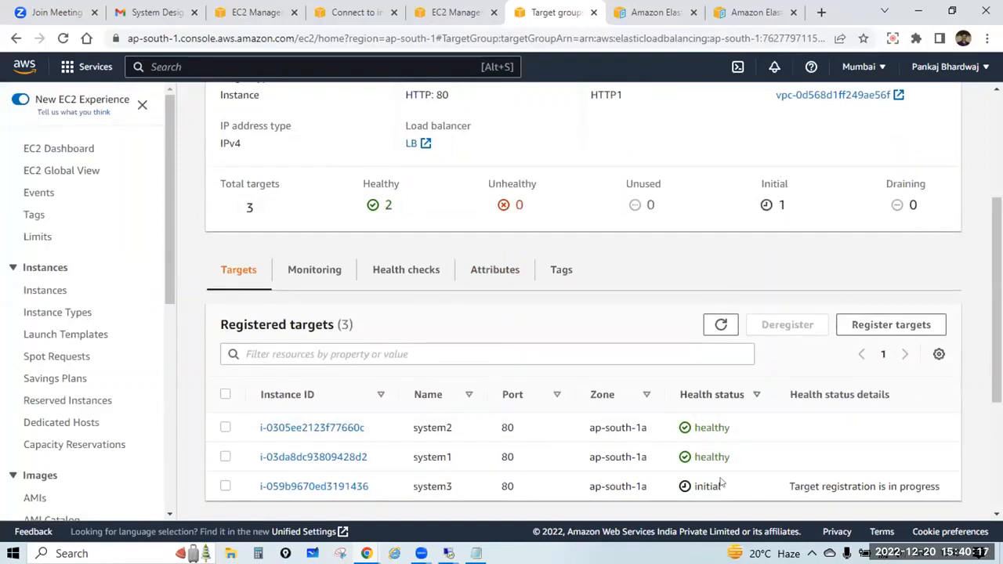
click(721, 324)
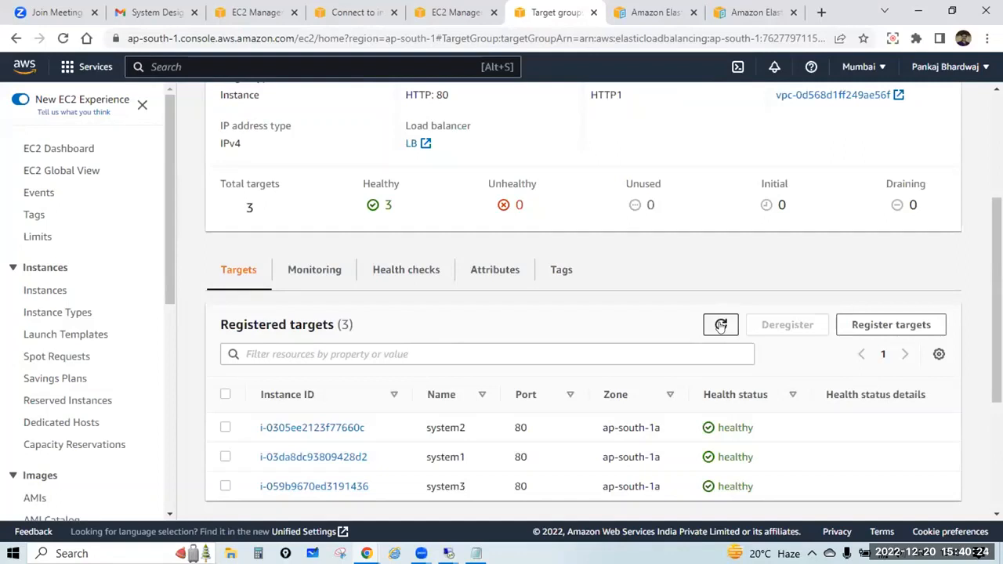
scroll(721, 325, down, 2)
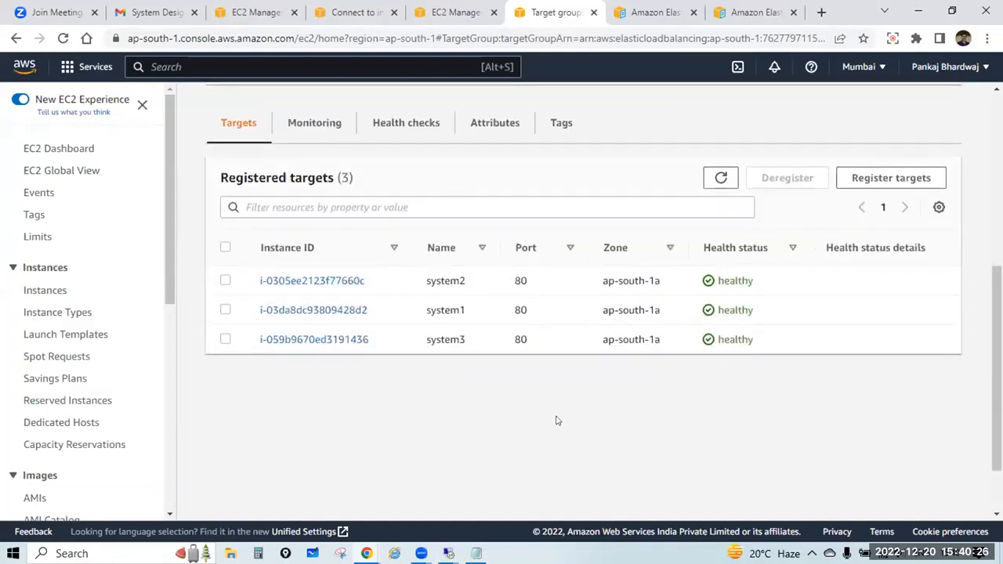
Copy the DNS name of the load balancer LB and open it in the last browser tab
click(459, 12)
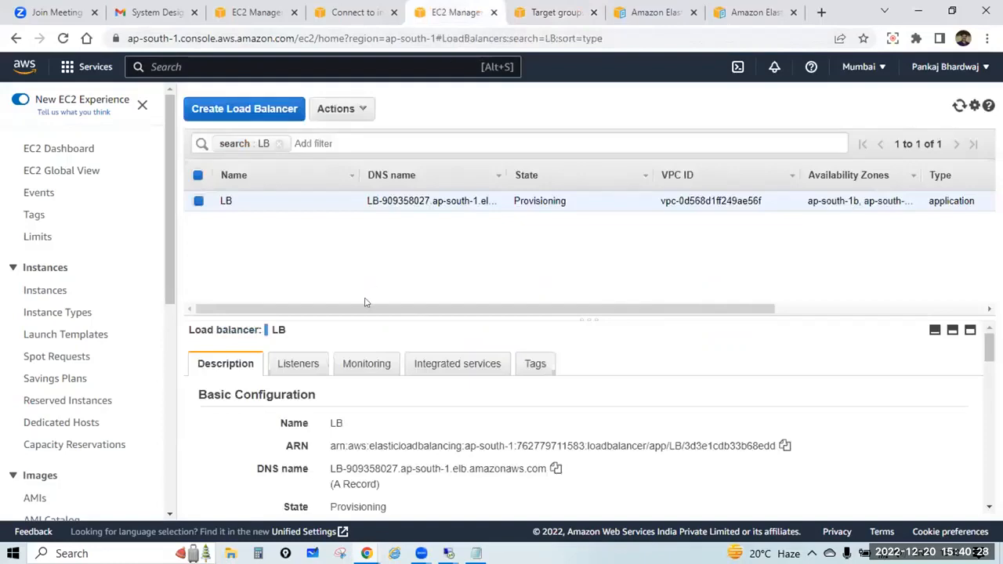
scroll(405, 384, down, 1)
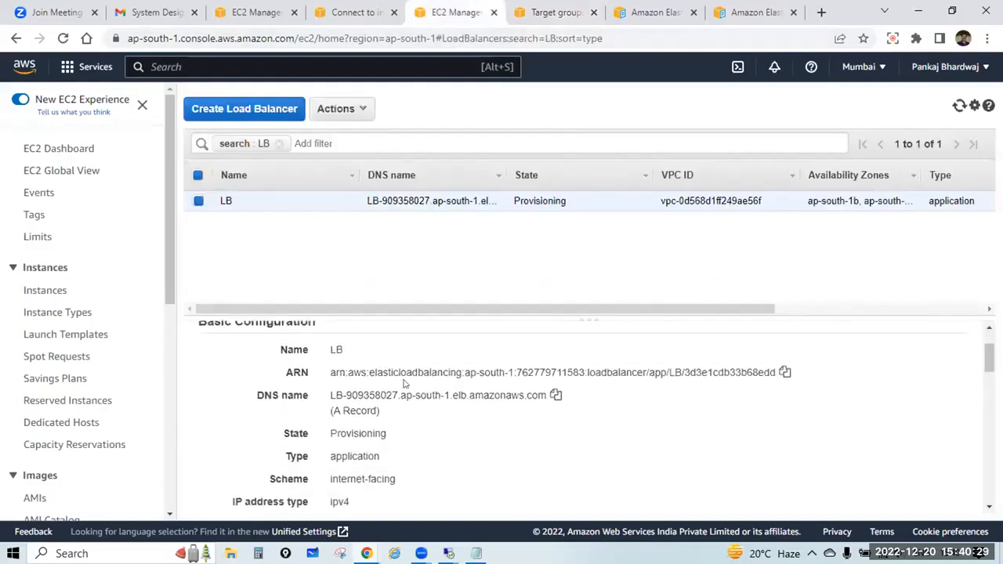
click(556, 396)
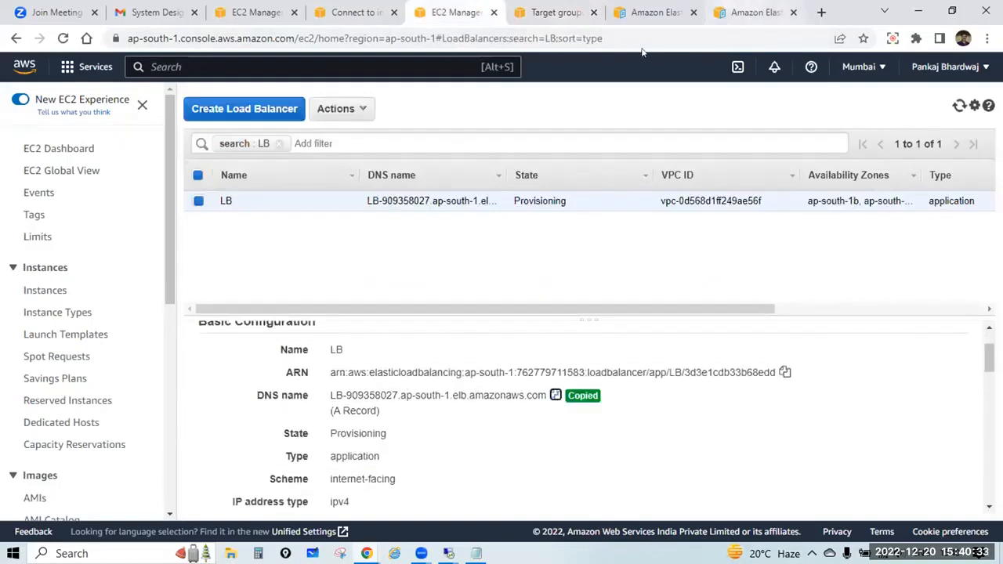
click(757, 12)
click(640, 32)
key(ctrl+v)
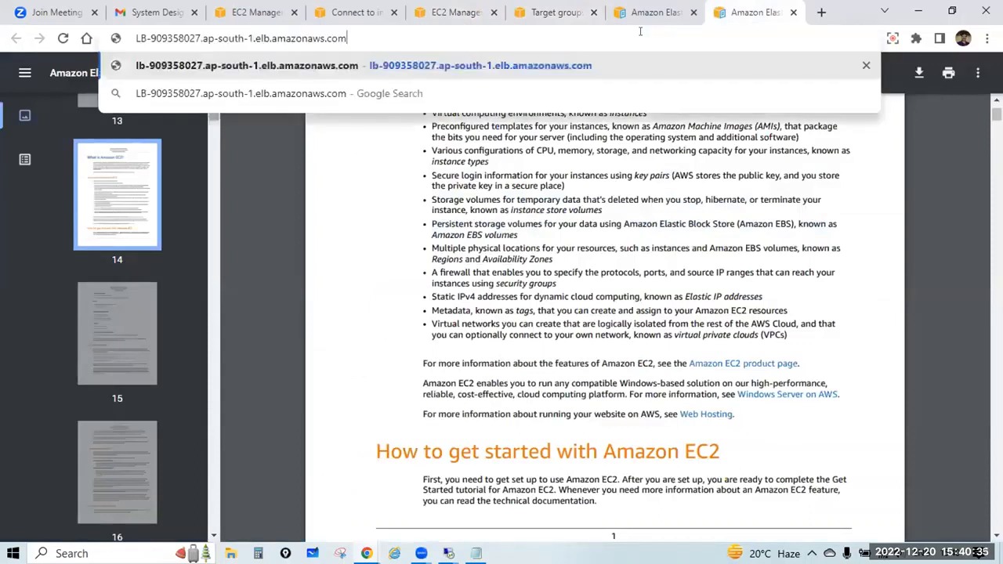
key(Return)
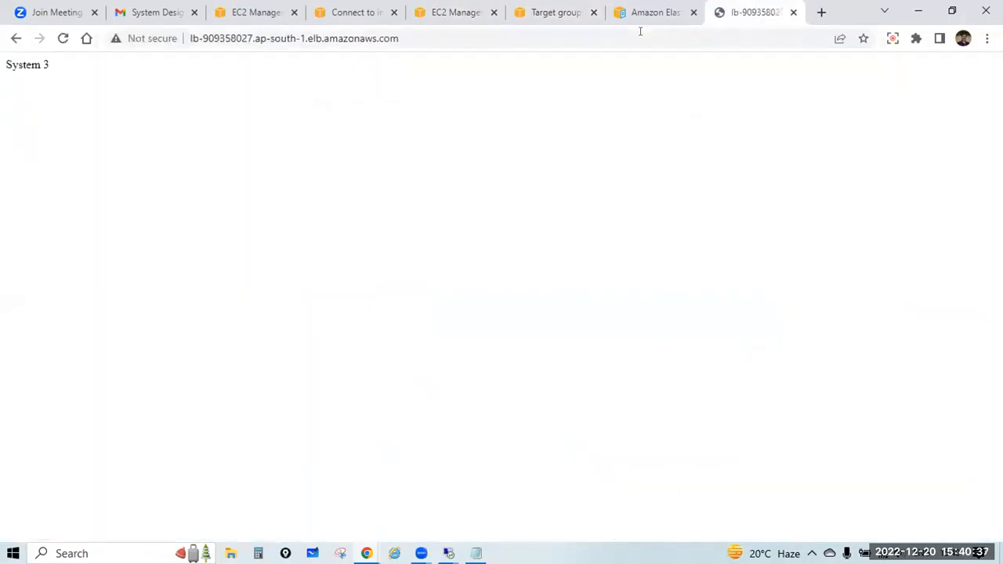
Reload the load balancer's page repeatedly to check which of the three systems answers each request
click(63, 39)
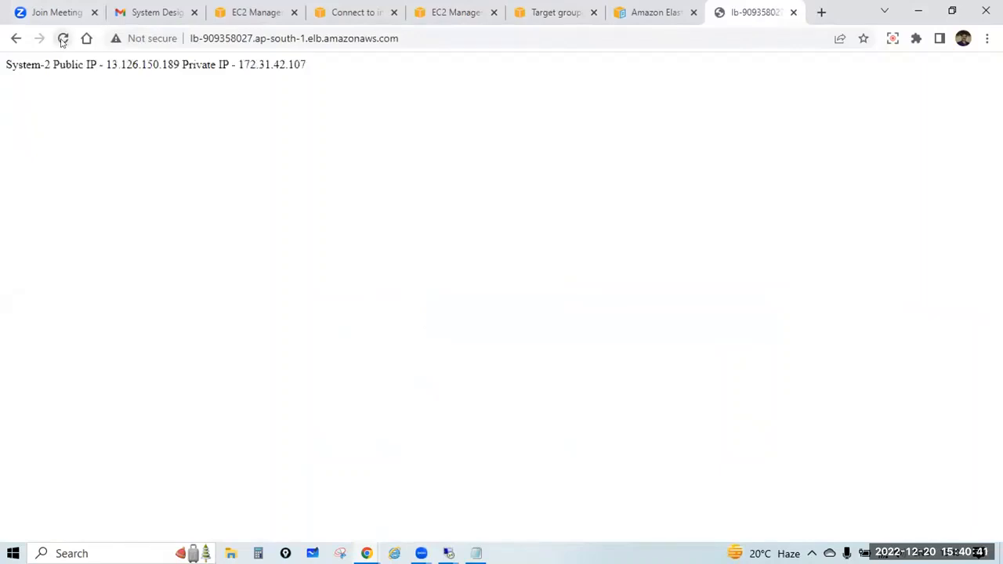
click(63, 39)
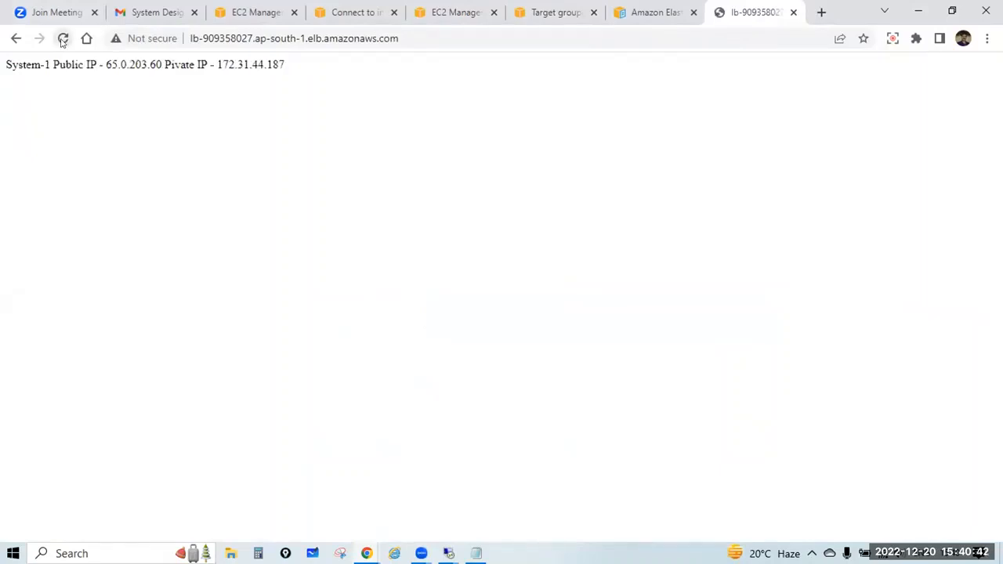
click(62, 39)
click(63, 38)
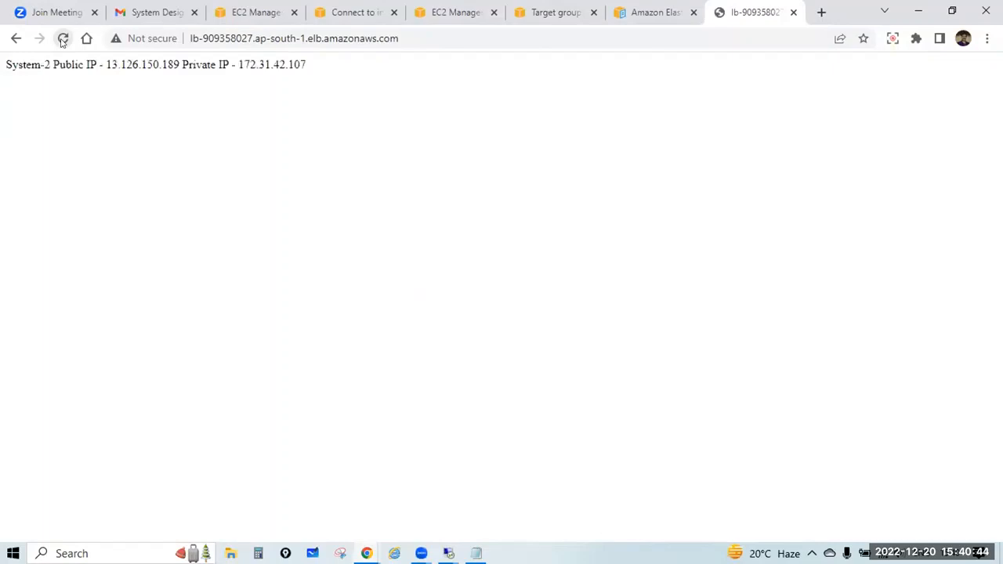
click(63, 38)
click(63, 39)
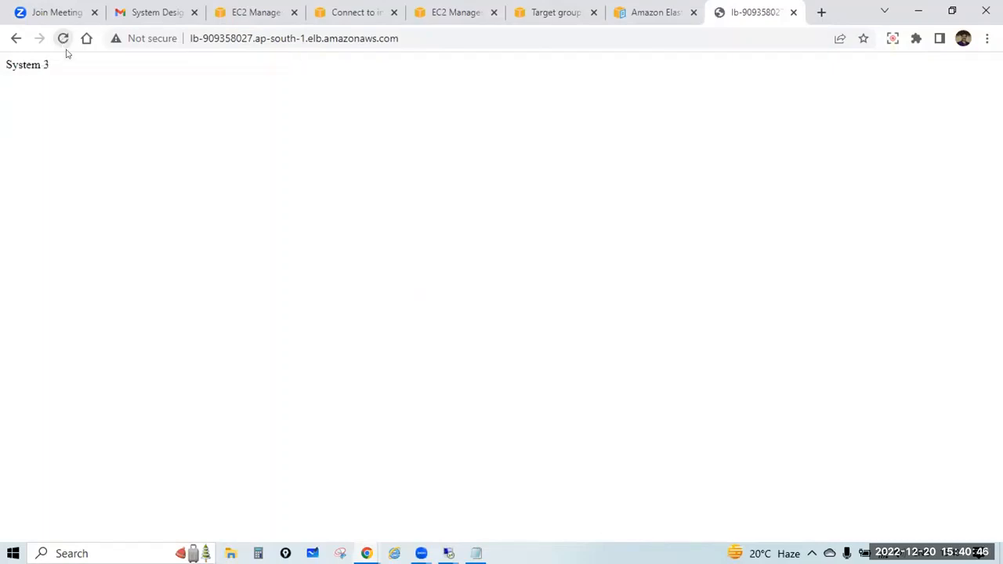
click(62, 39)
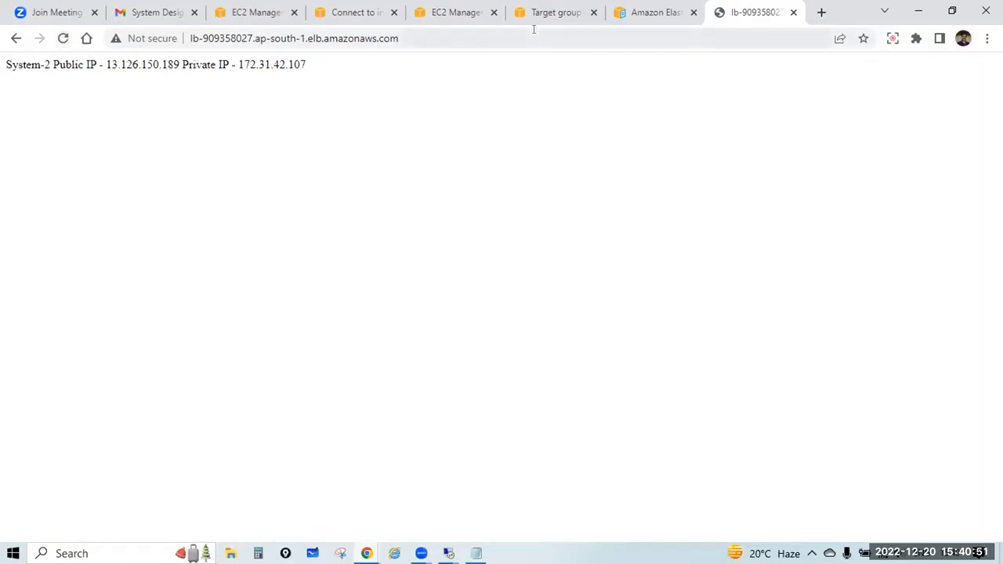
Close the load balancer page and the EC2 documentation, and reopen the TGforLB target group from the target groups list
click(793, 12)
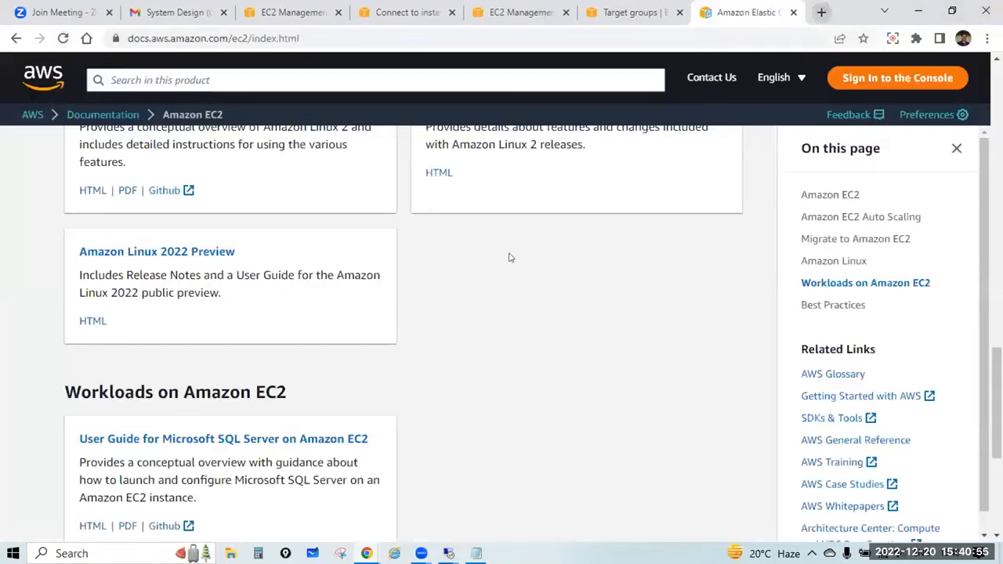
click(792, 13)
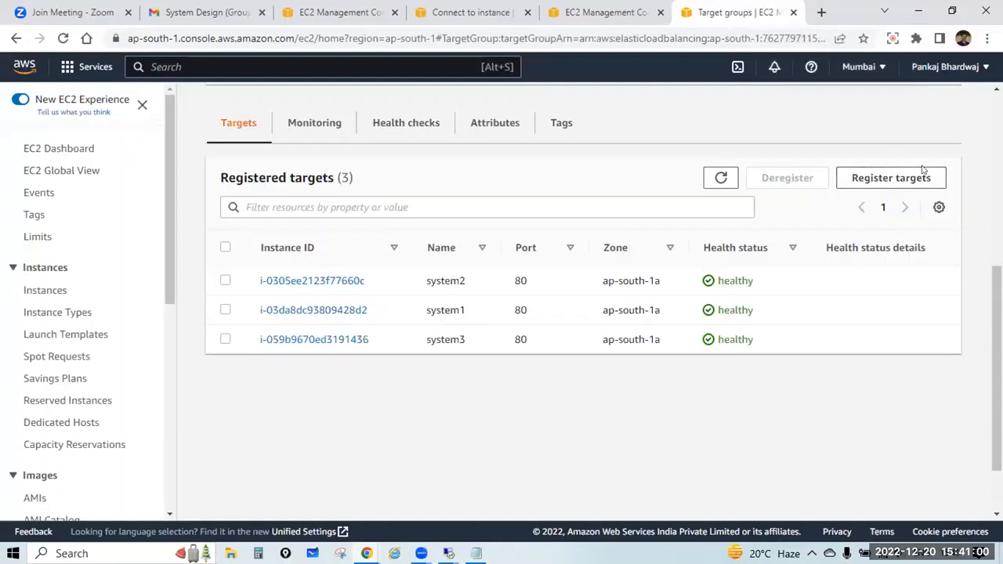
scroll(52, 346, down, 4)
scroll(51, 346, down, 3)
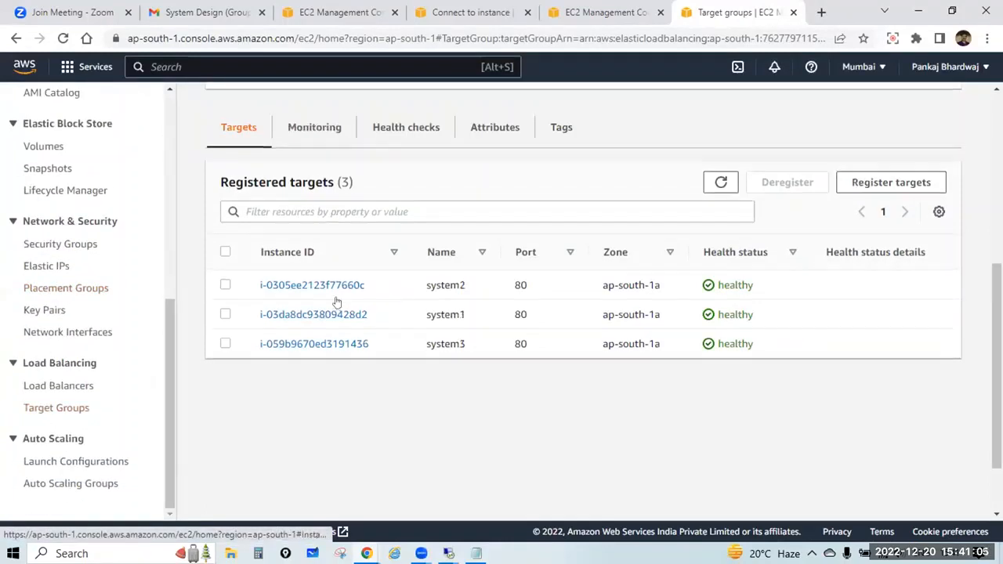
click(279, 140)
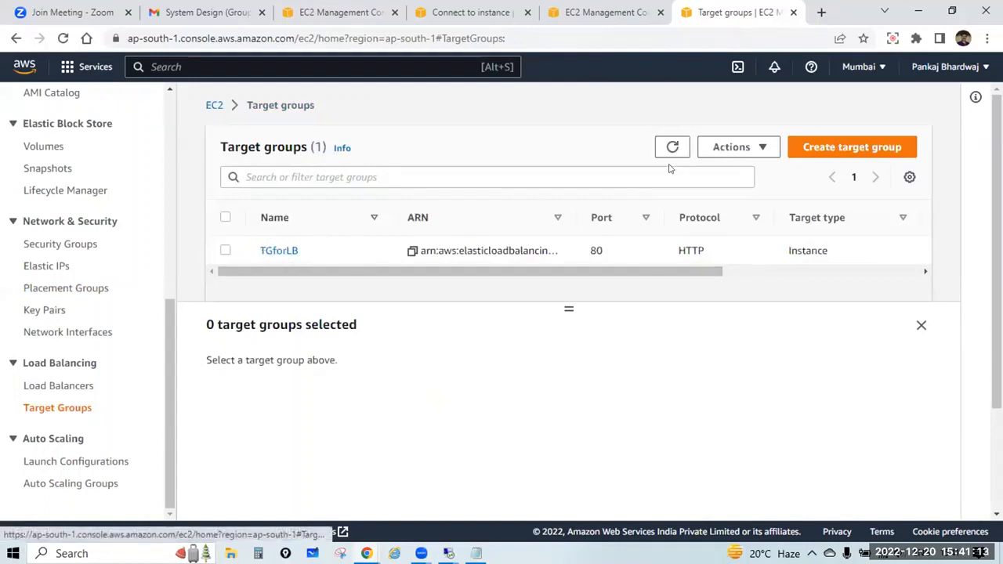
click(278, 251)
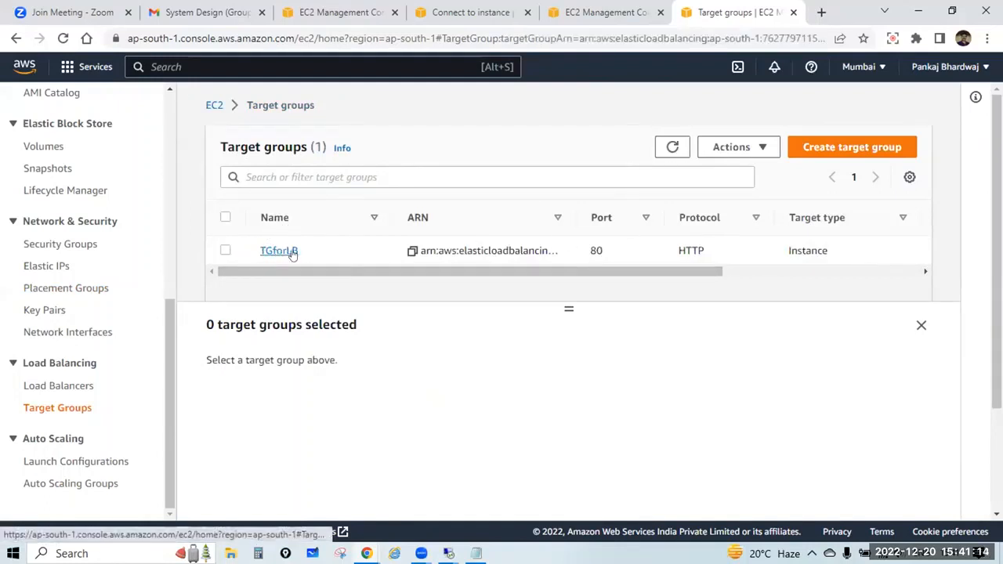
scroll(376, 234, down, 1)
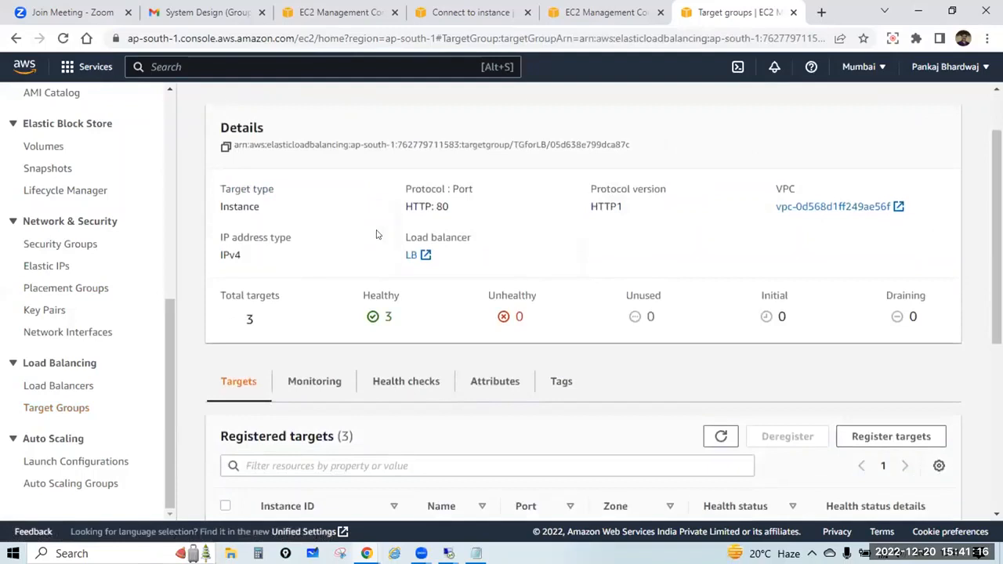
scroll(376, 233, down, 3)
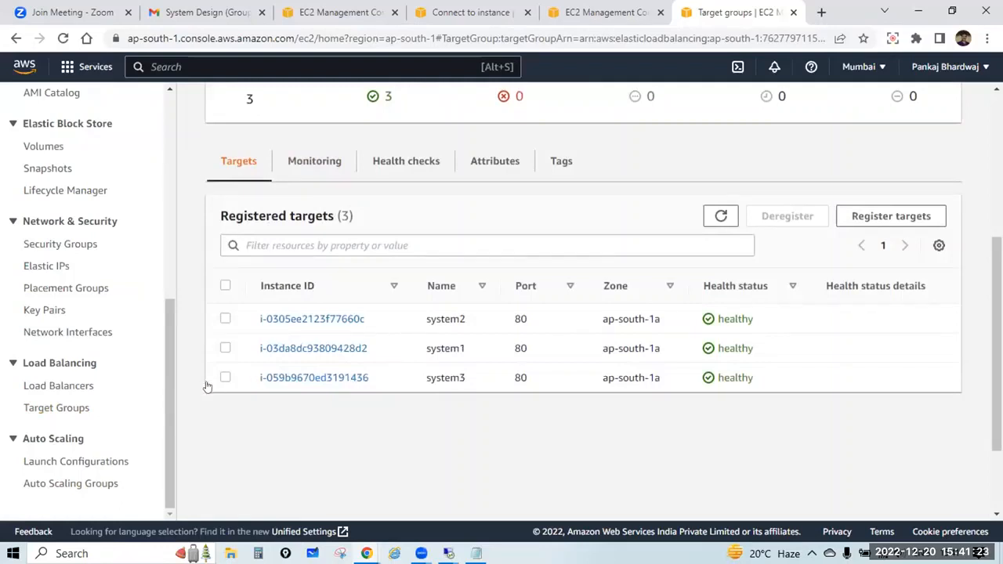
Deregister the system1 instance from TGforLB and filter the refreshed registered targets to the healthy ones
click(225, 348)
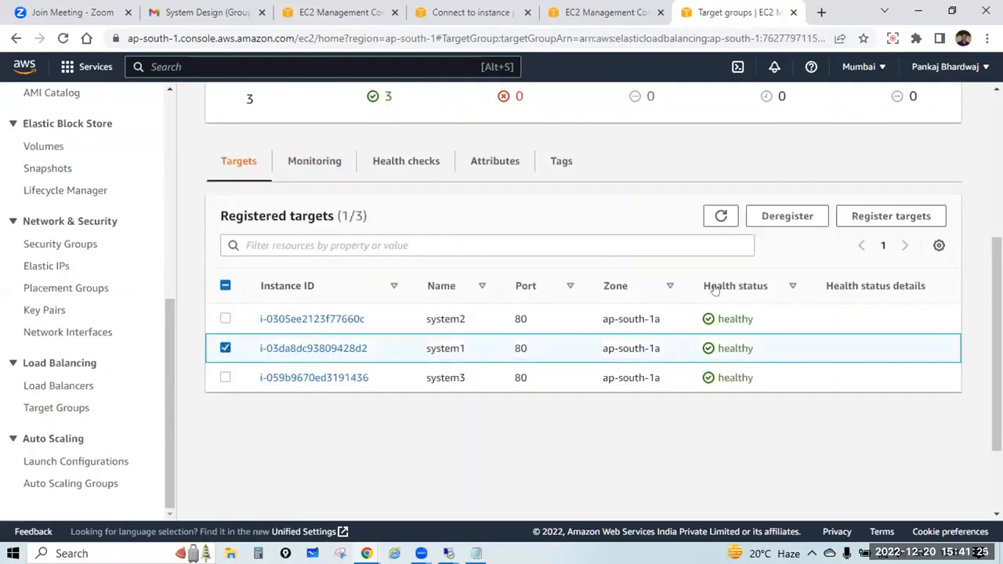
click(792, 218)
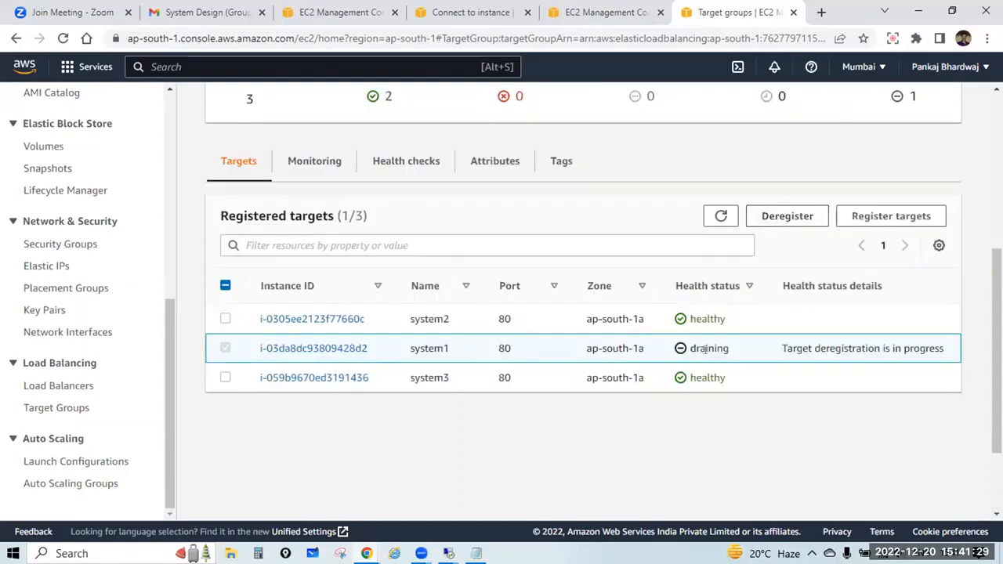
scroll(402, 194, up, 1)
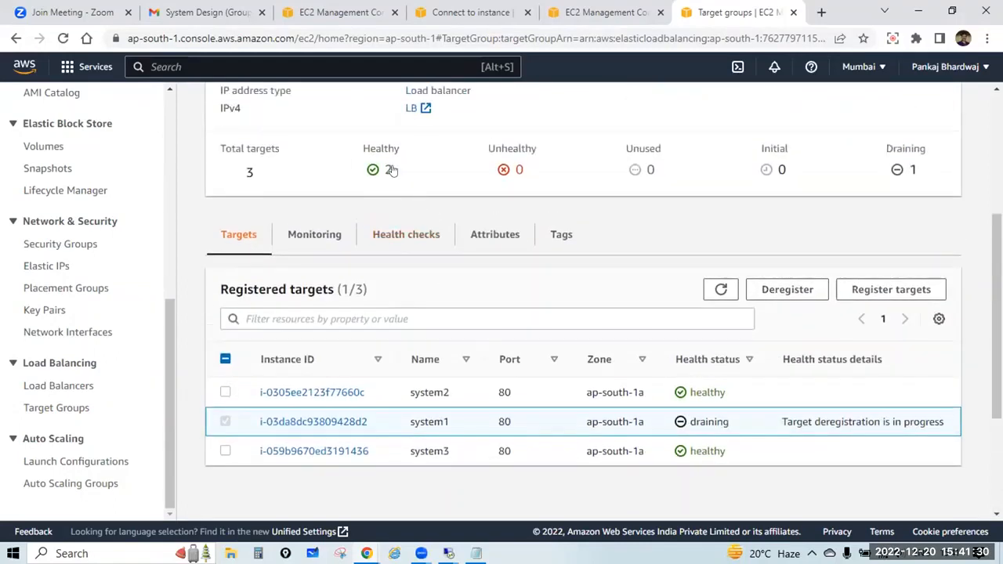
click(386, 170)
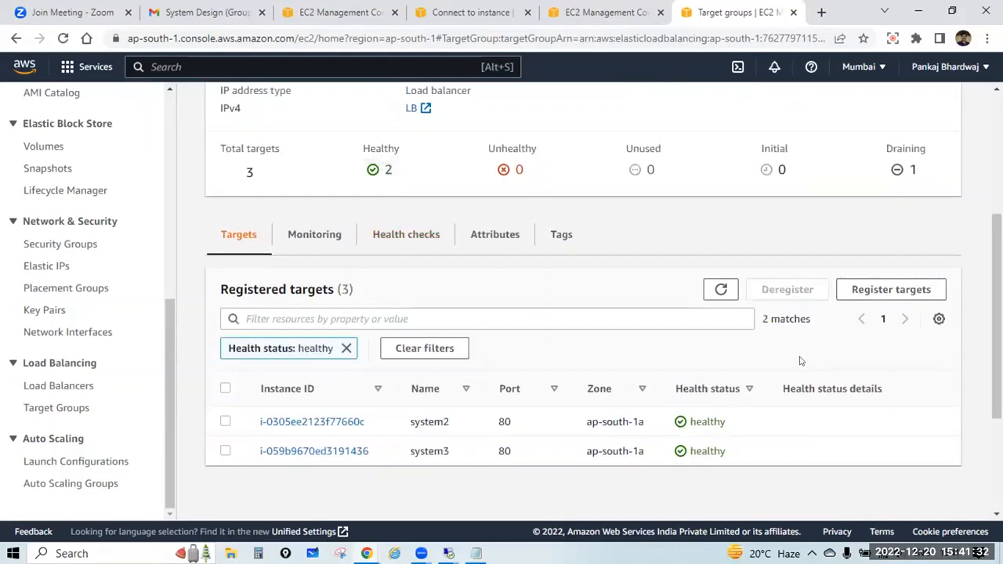
click(721, 289)
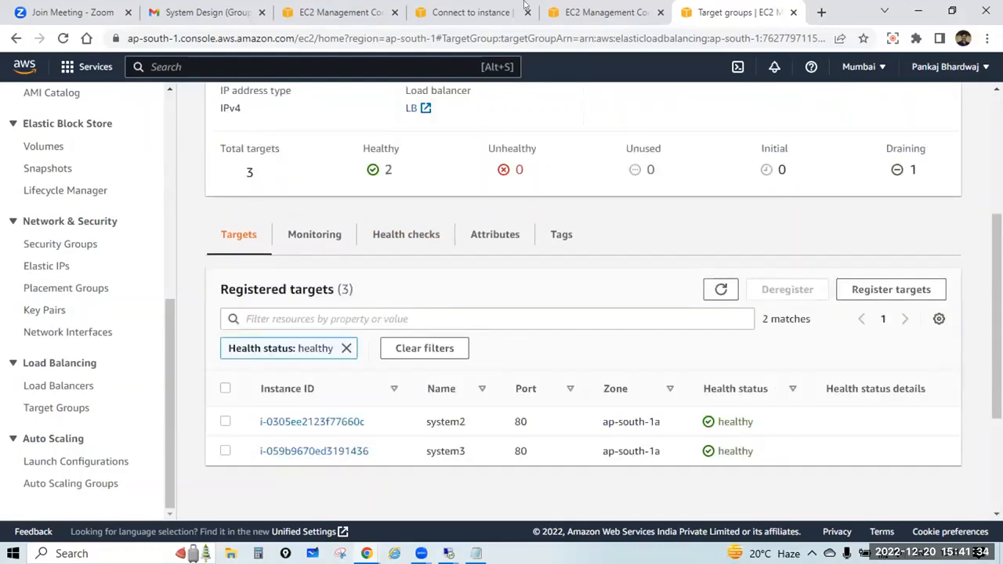
Copy the DNS name of the load balancer LB and open it in a new browser tab
click(496, 5)
click(608, 12)
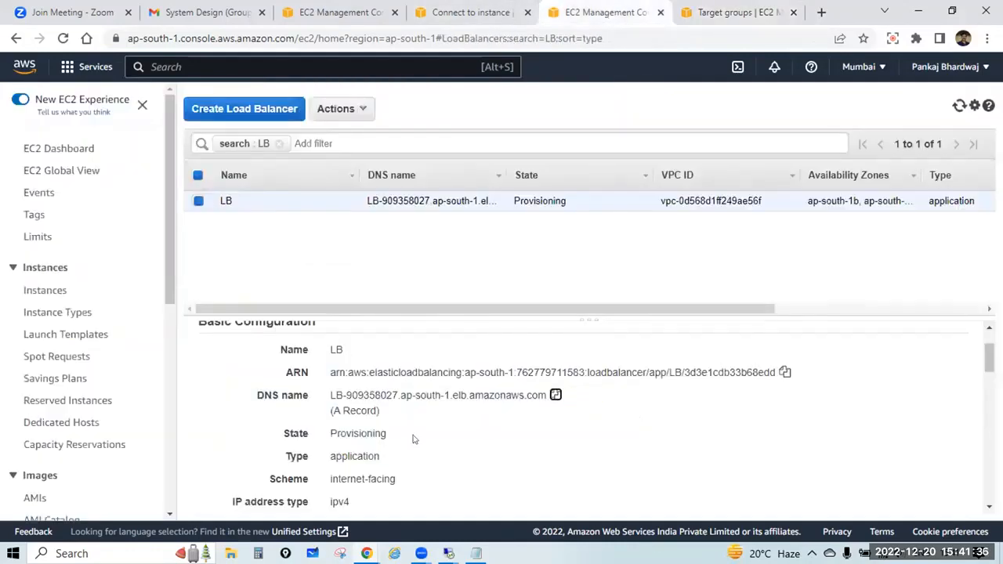
click(556, 395)
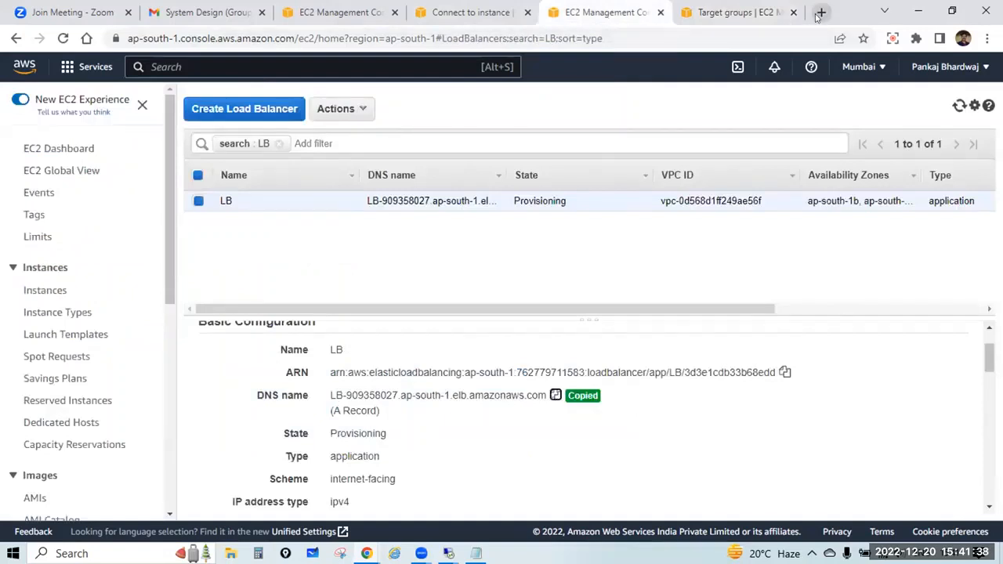
click(821, 12)
key(ctrl+v)
key(Return)
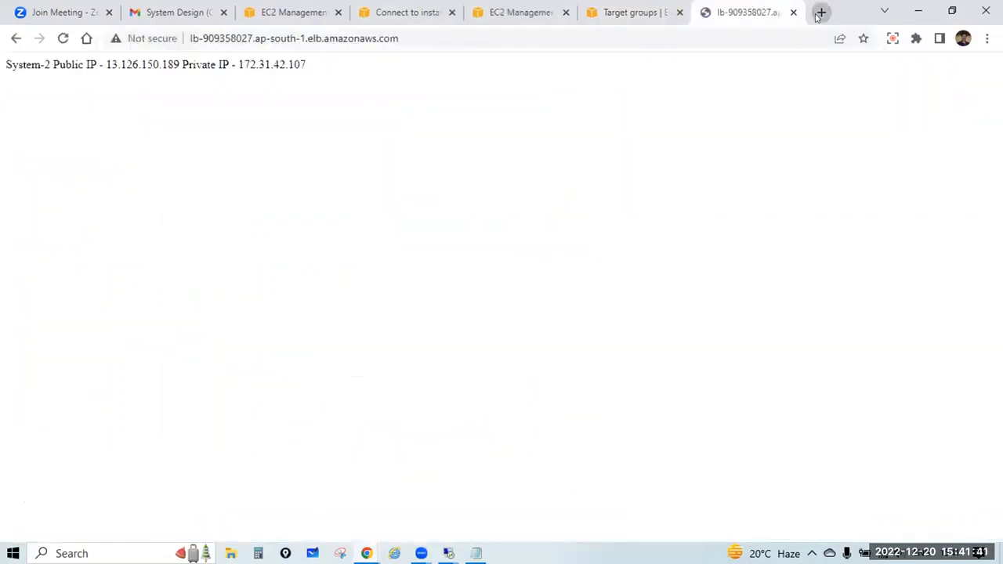
Reload the load balancer's page several times to check which systems respond without system1
click(63, 38)
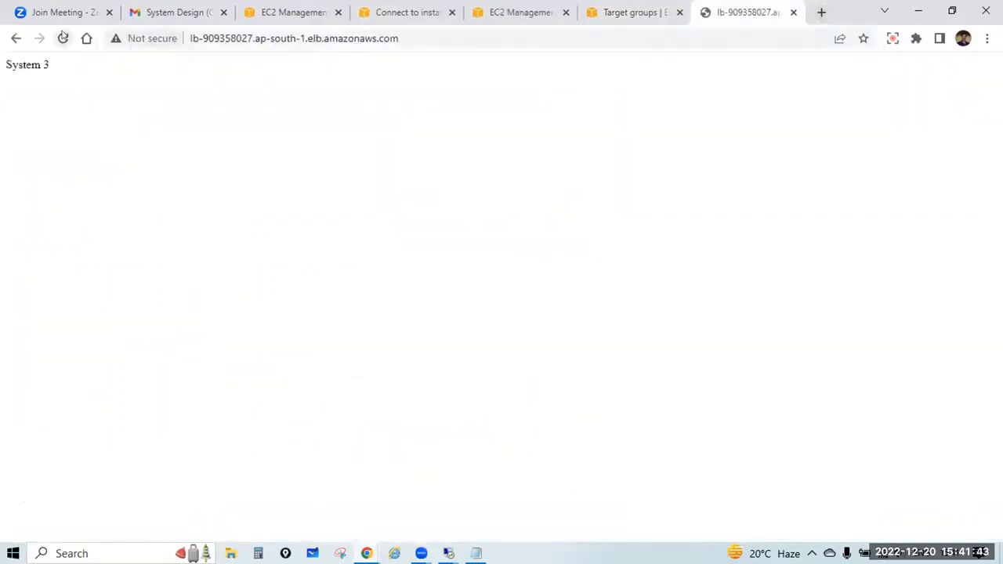
click(62, 38)
click(63, 38)
click(62, 37)
click(63, 37)
click(62, 38)
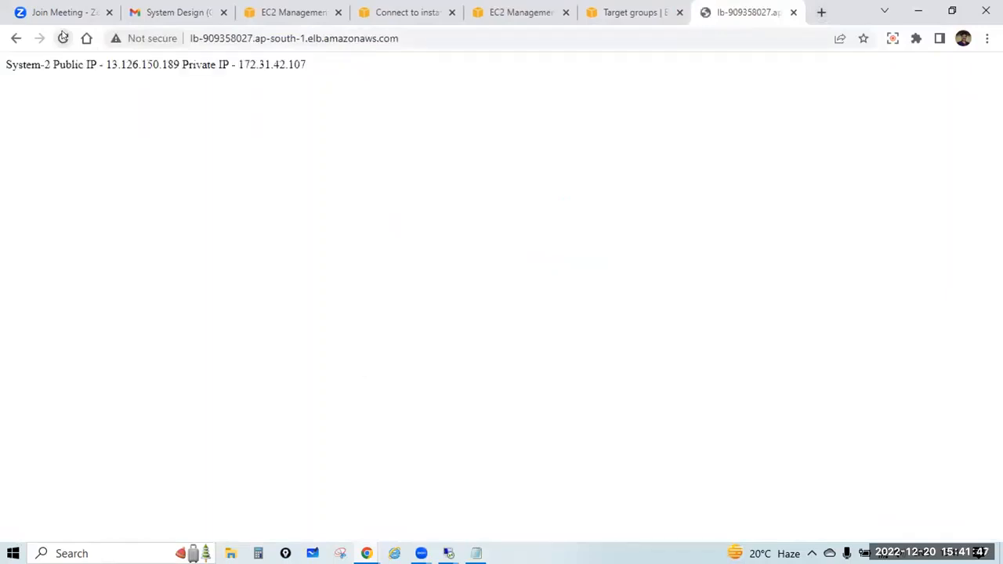
click(62, 37)
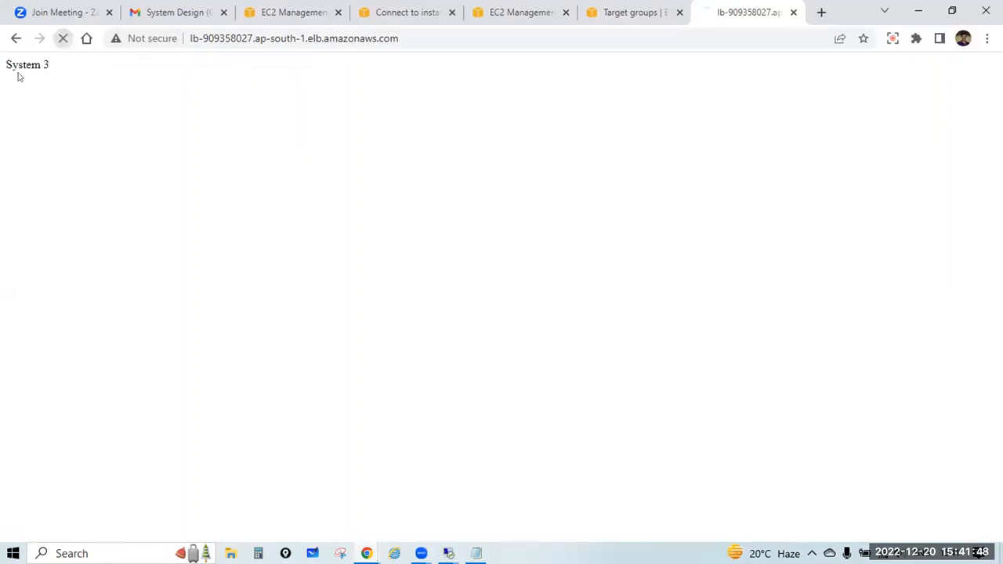
Deregister the system2 and system3 instances from TGforLB and remove the healthy status filter
click(620, 11)
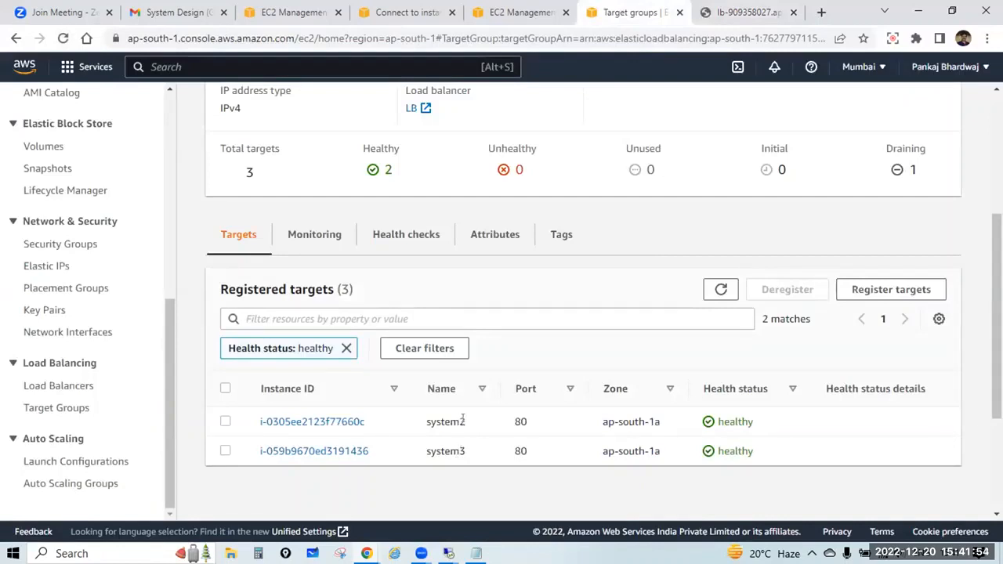
scroll(218, 465, down, 2)
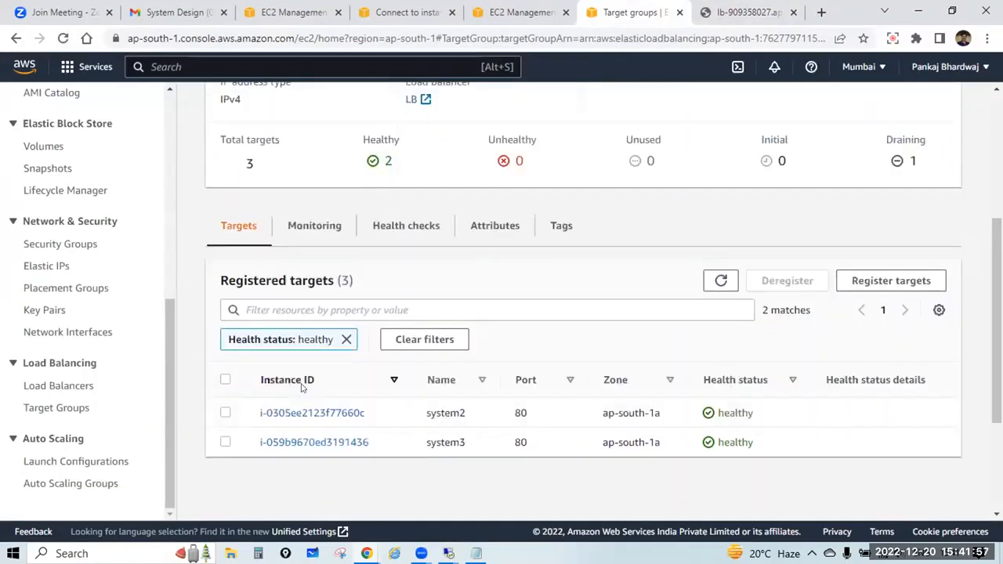
click(225, 348)
click(788, 217)
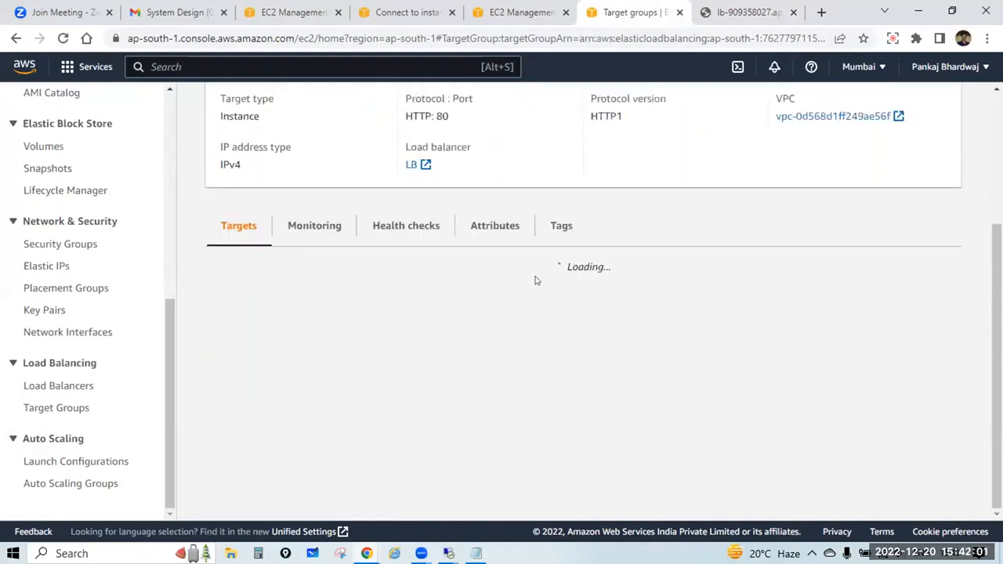
click(225, 350)
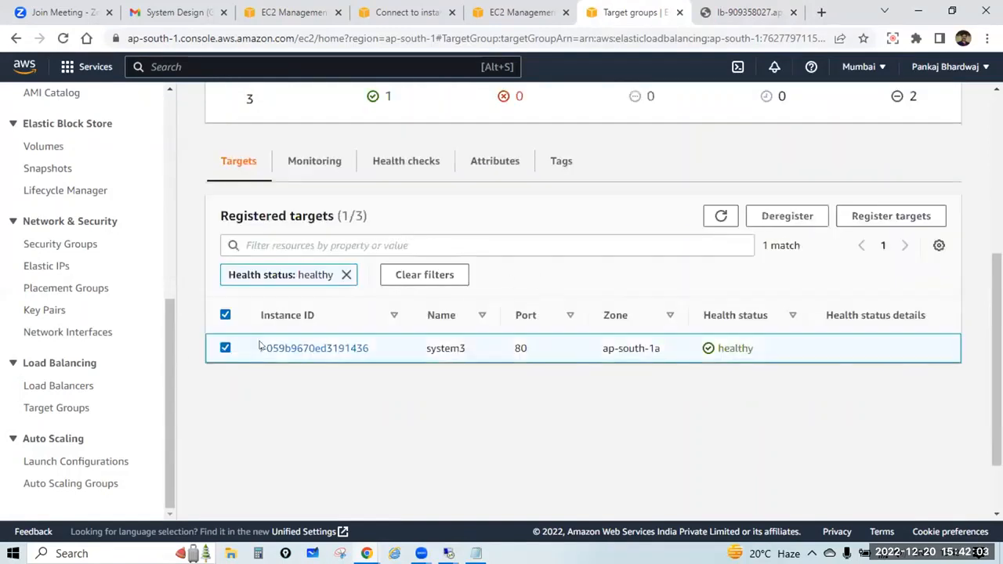
click(804, 217)
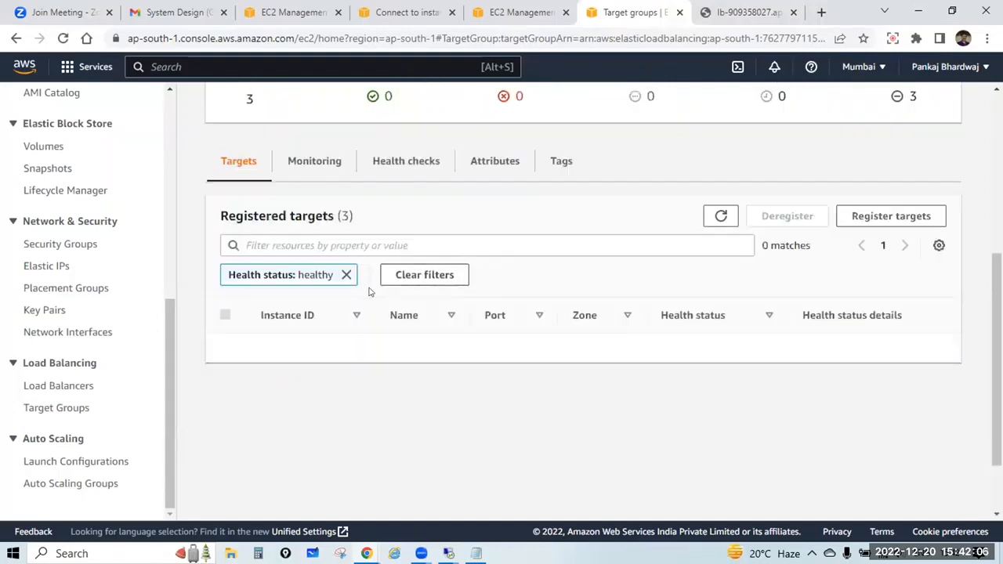
click(346, 274)
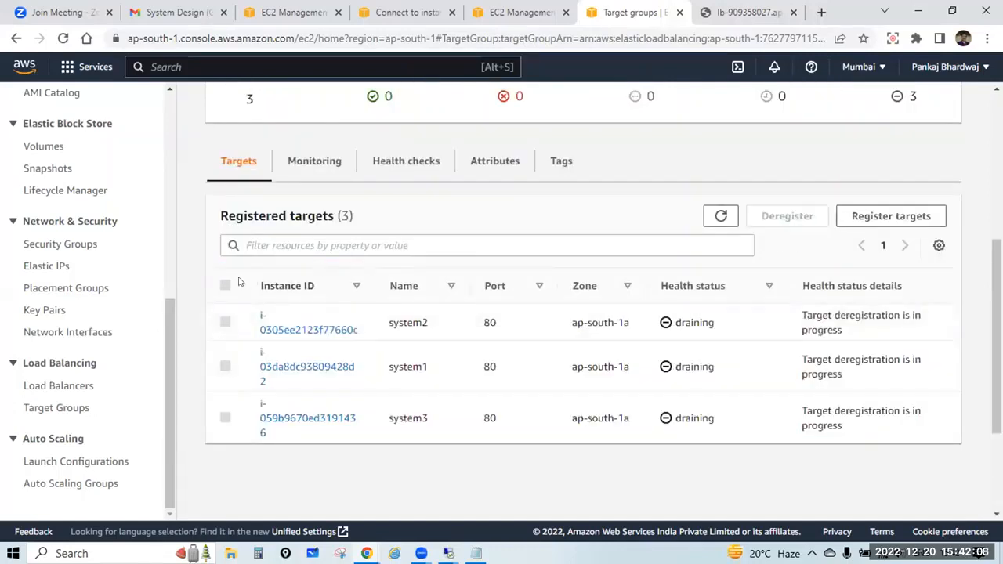
Try to delete the TGforLB target group from the target groups list
scroll(462, 229, up, 4)
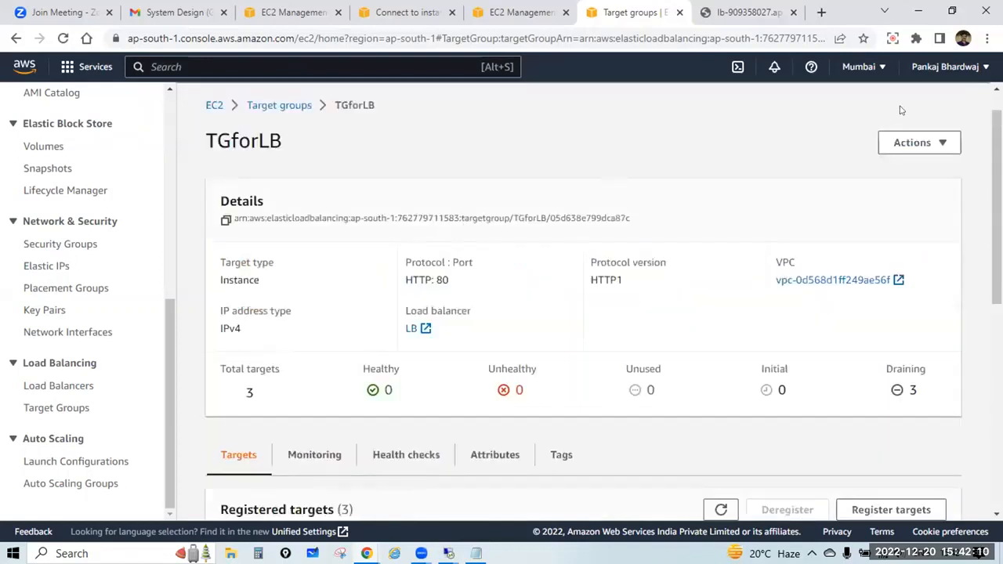
click(291, 106)
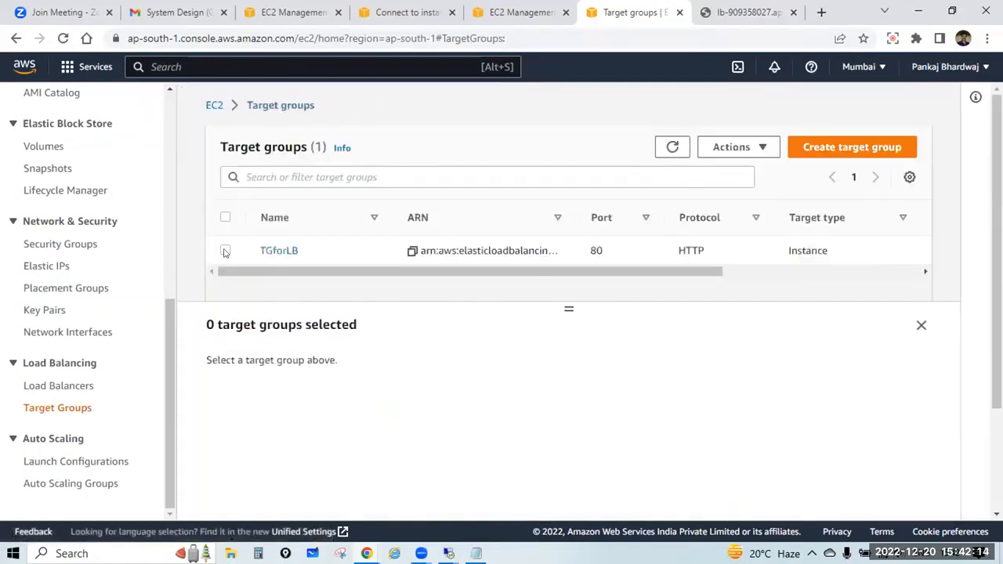
click(764, 147)
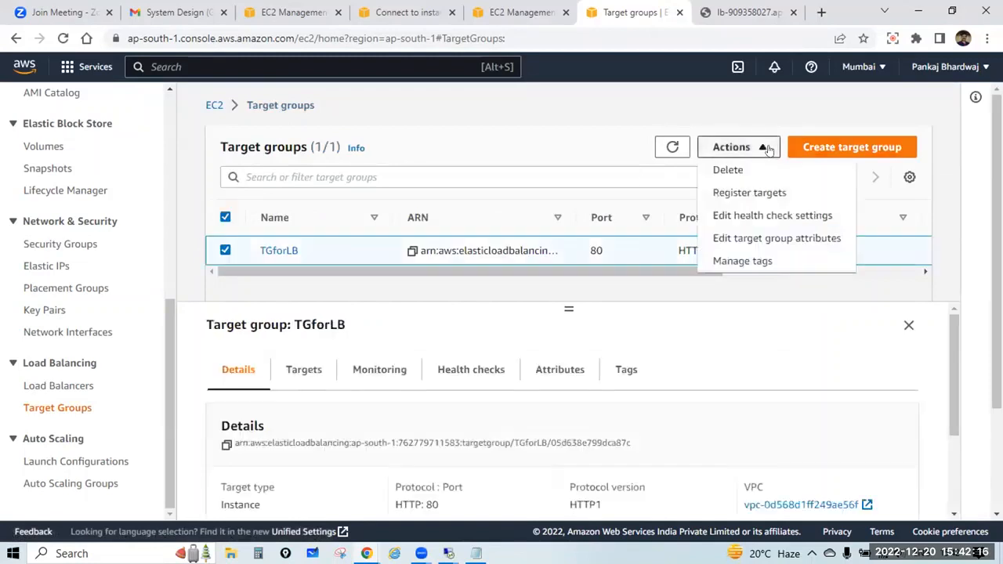
click(729, 170)
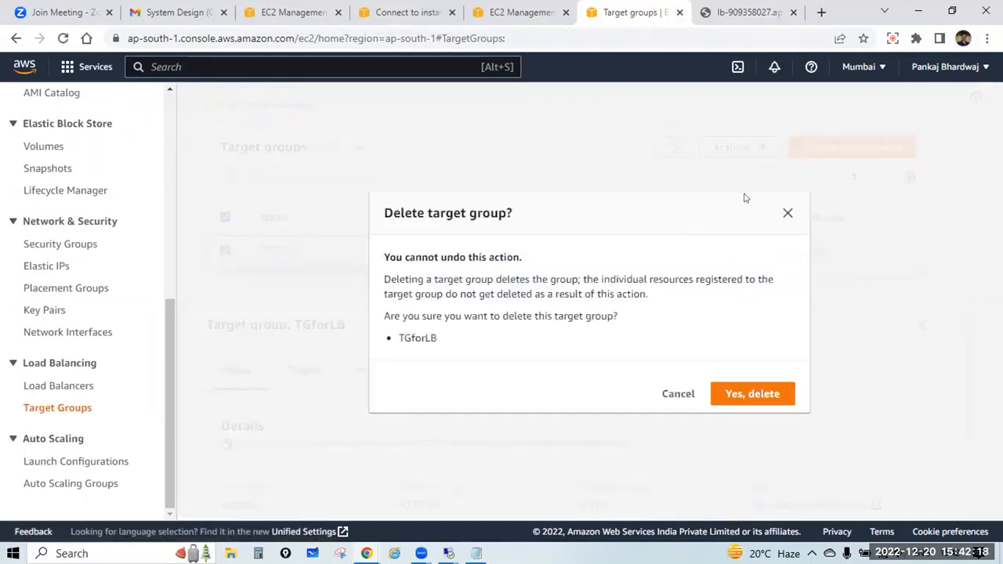
click(747, 390)
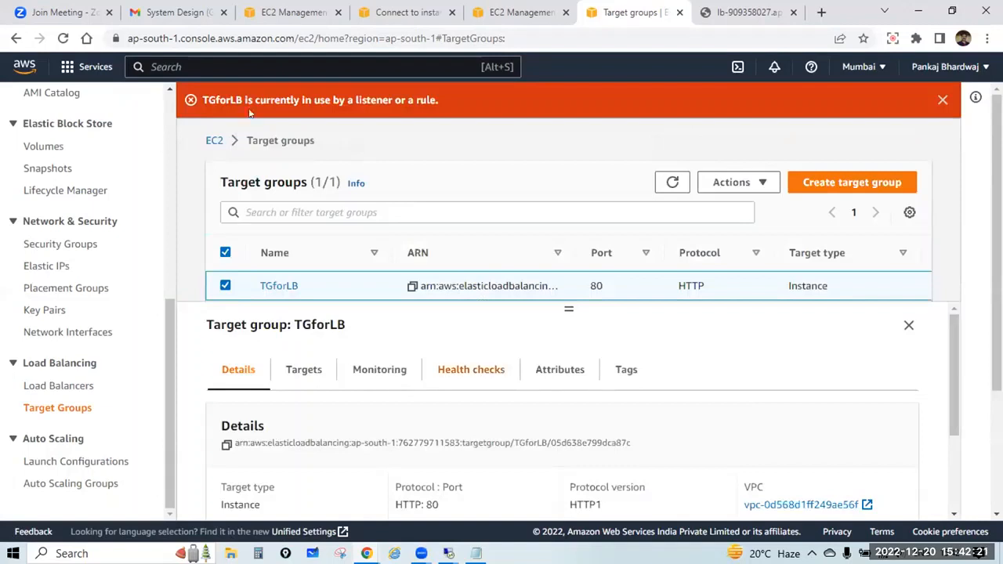
click(943, 100)
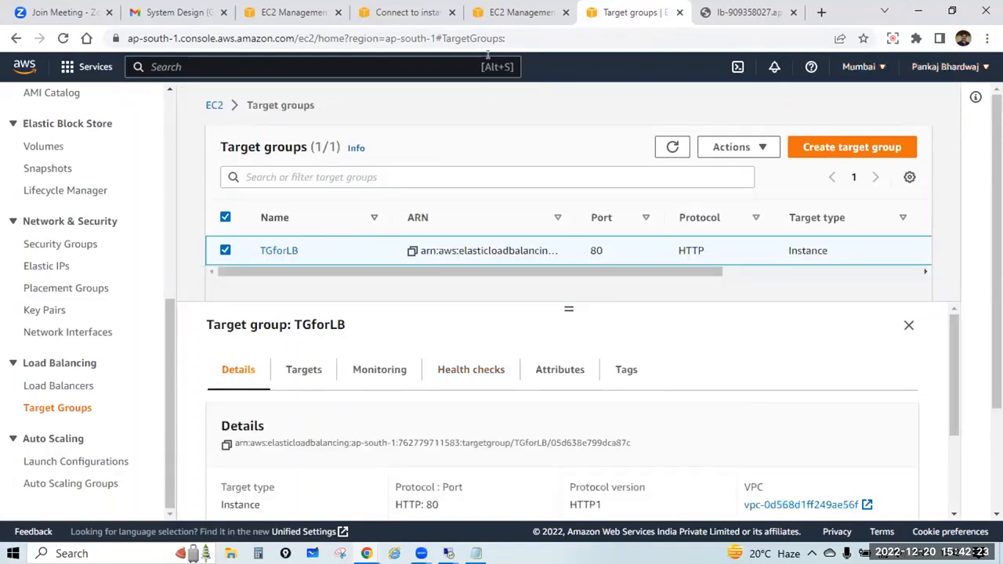
Delete the load balancer LB and reload the load balancers page
click(510, 11)
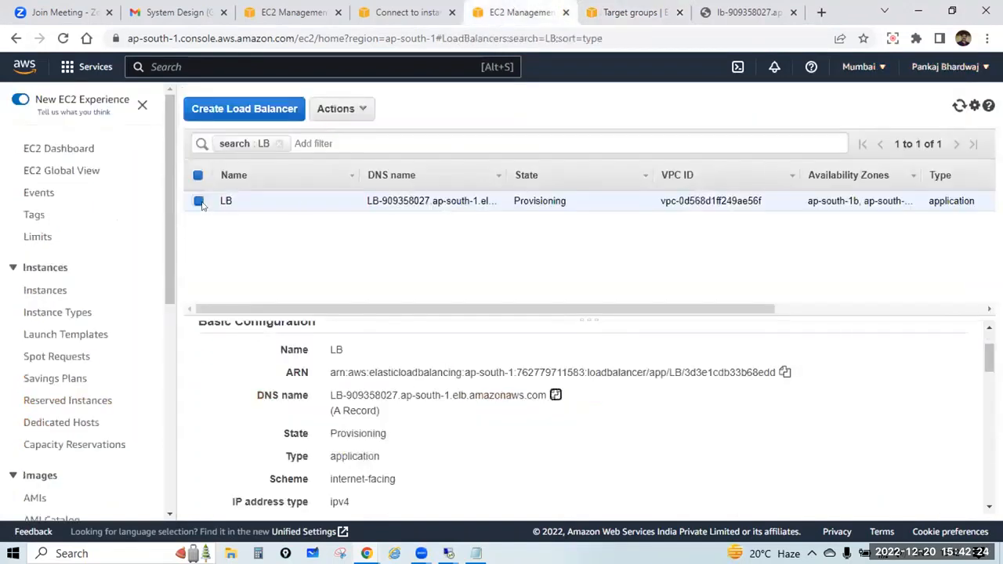
click(353, 110)
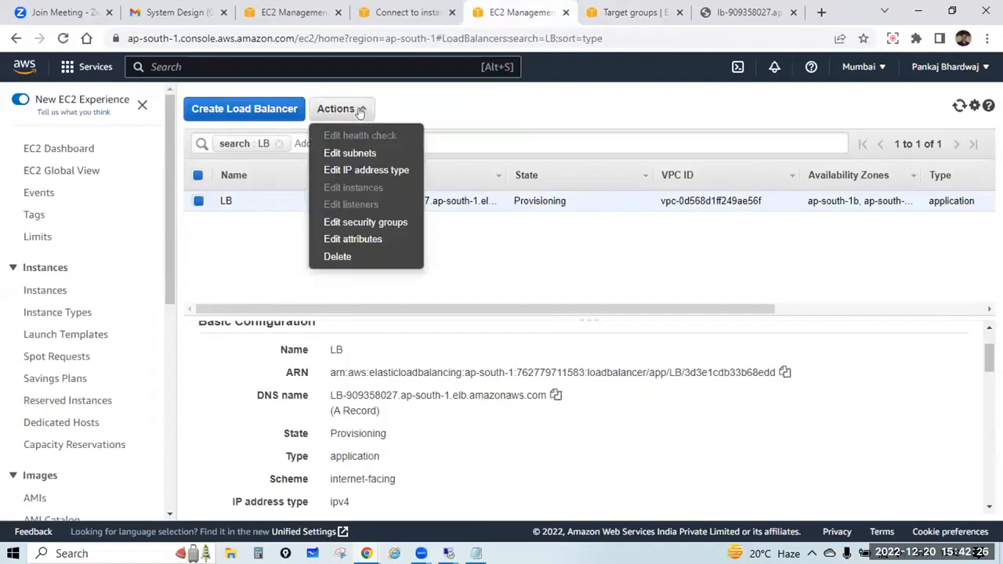
click(347, 256)
click(683, 359)
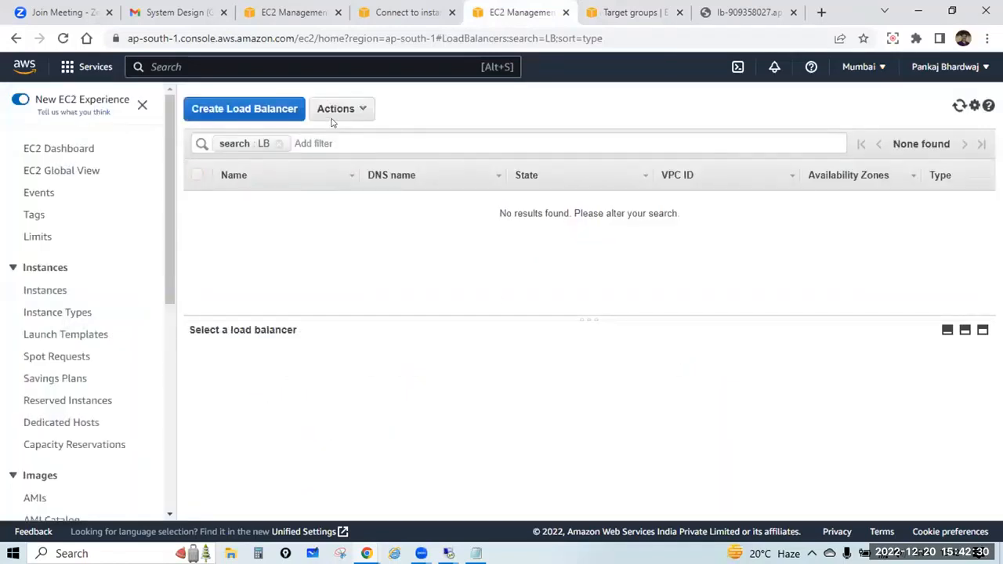
click(63, 37)
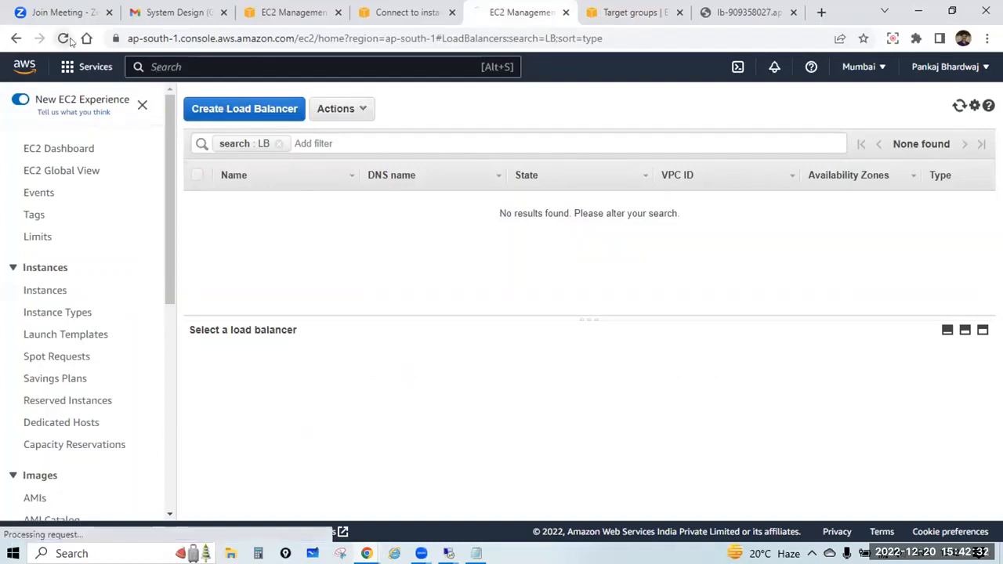
Refresh the target groups list, try to delete the TGforLB target group, and dismiss the resulting notification
click(627, 9)
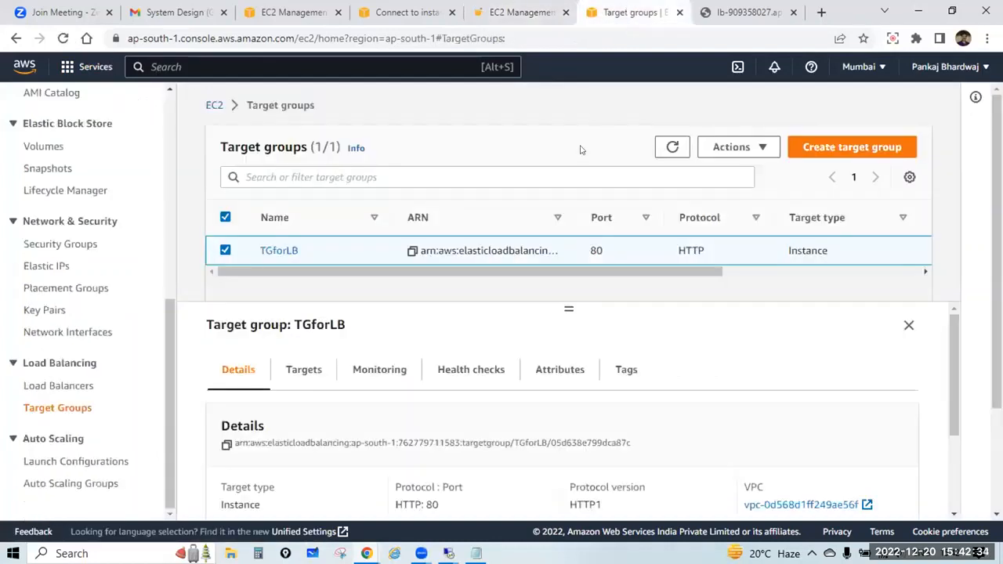
click(678, 147)
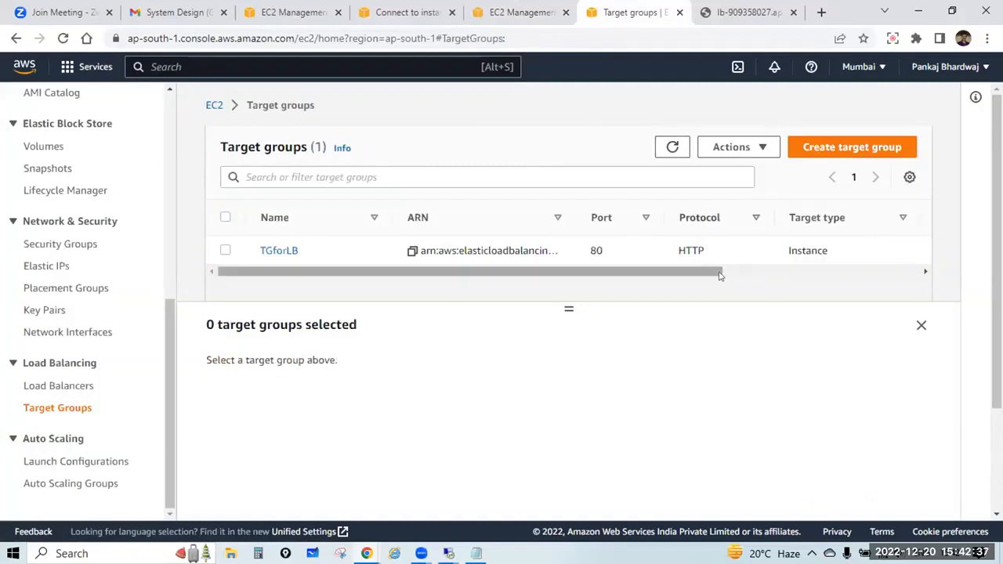
mouse_move(719, 276)
mouse_down()
mouse_move(894, 272)
mouse_move(716, 273)
mouse_up()
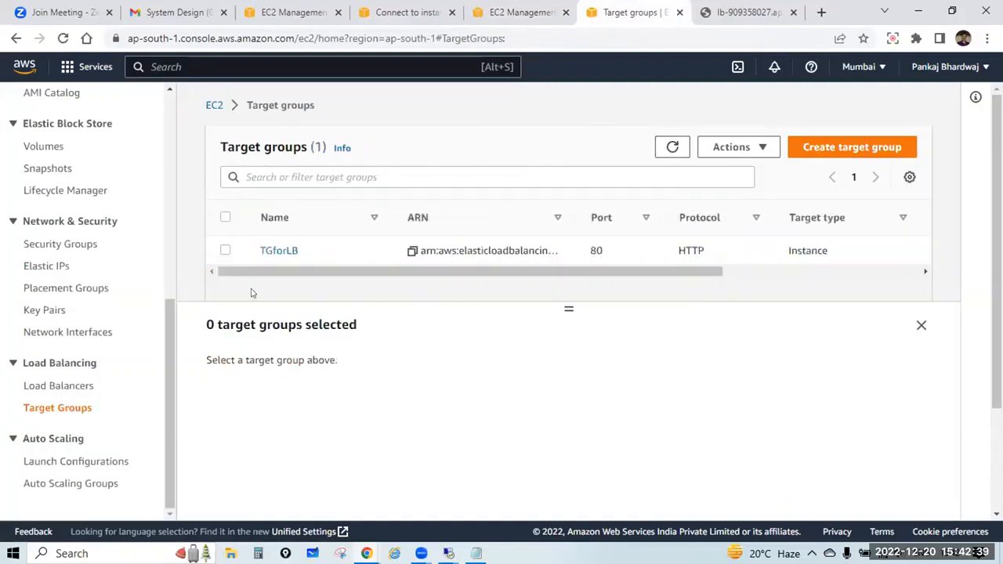
click(717, 251)
click(745, 147)
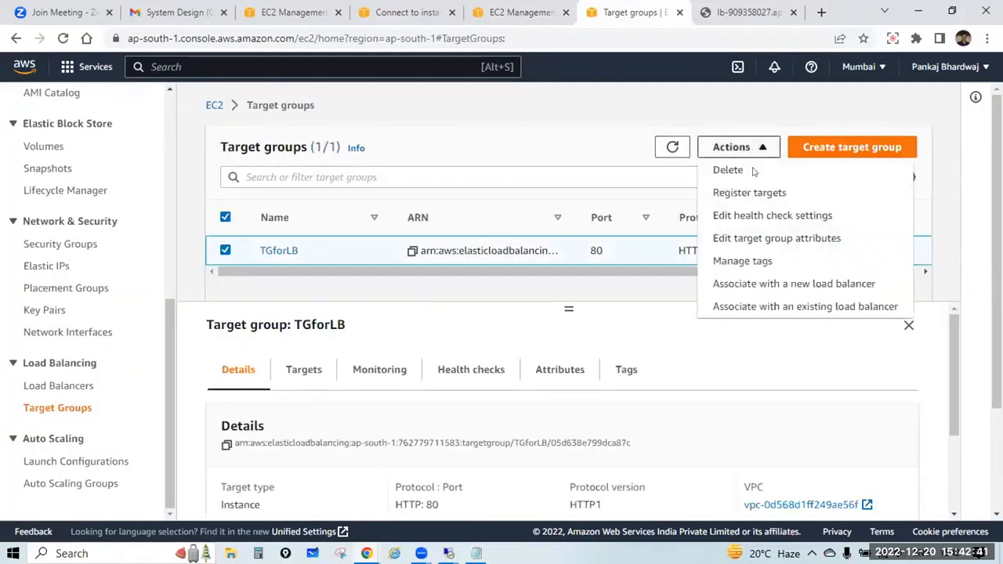
click(753, 168)
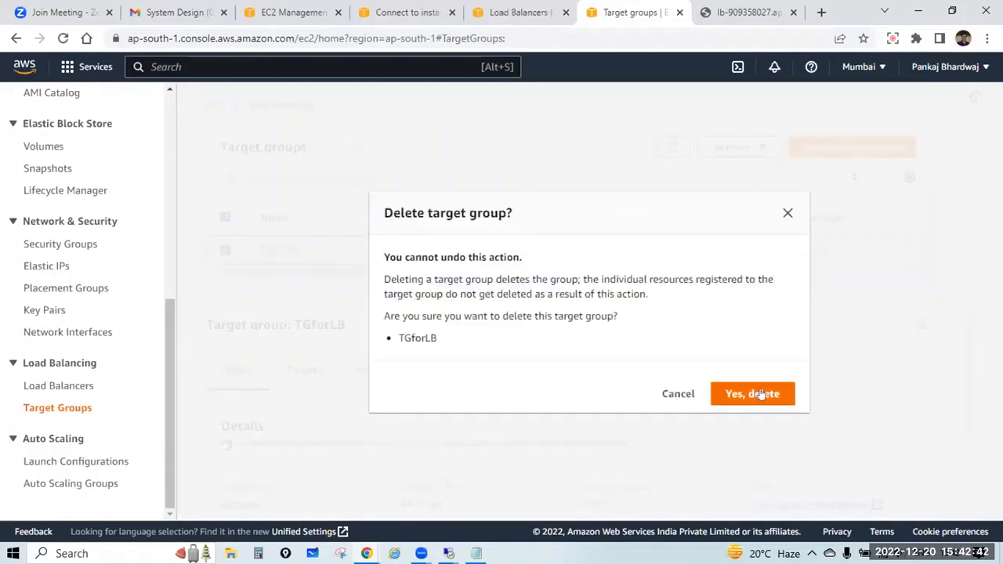
click(766, 394)
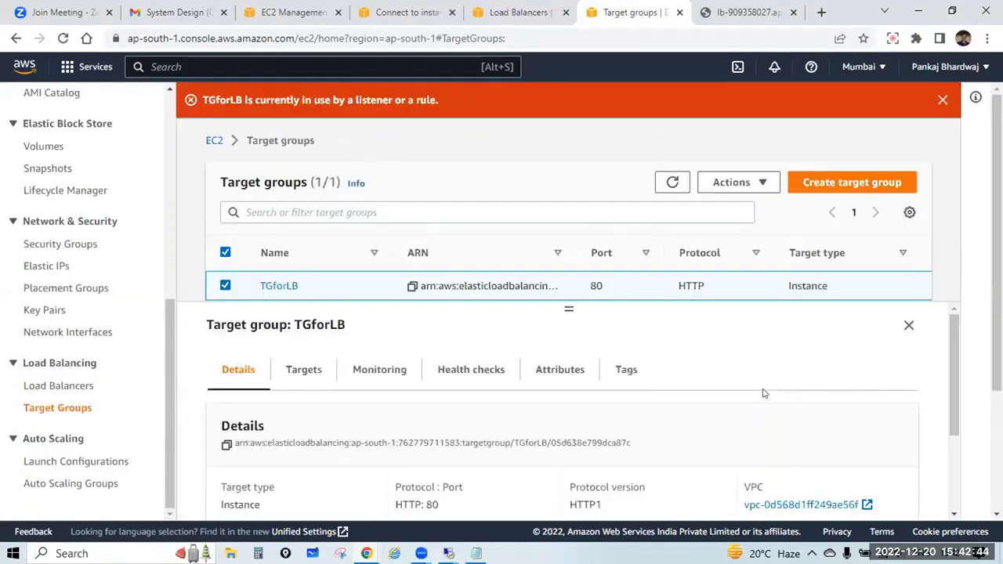
click(943, 99)
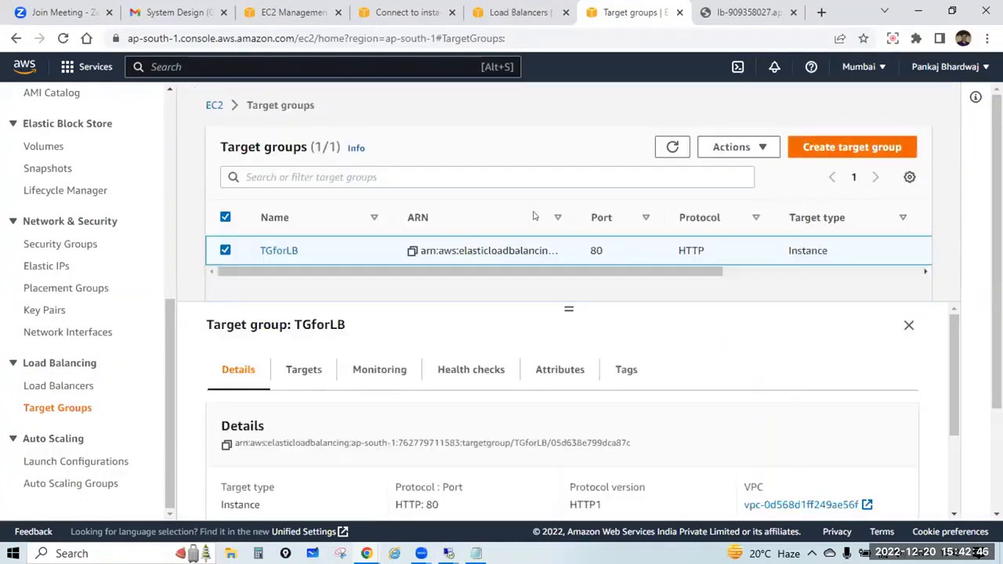
Delete the TGforLB target group again and dismiss the notification
click(731, 149)
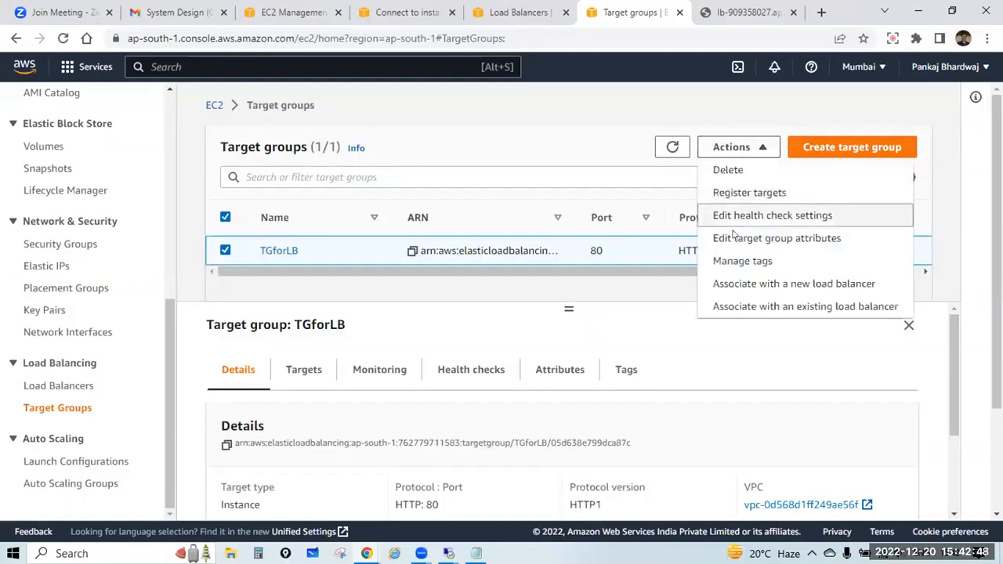
click(751, 170)
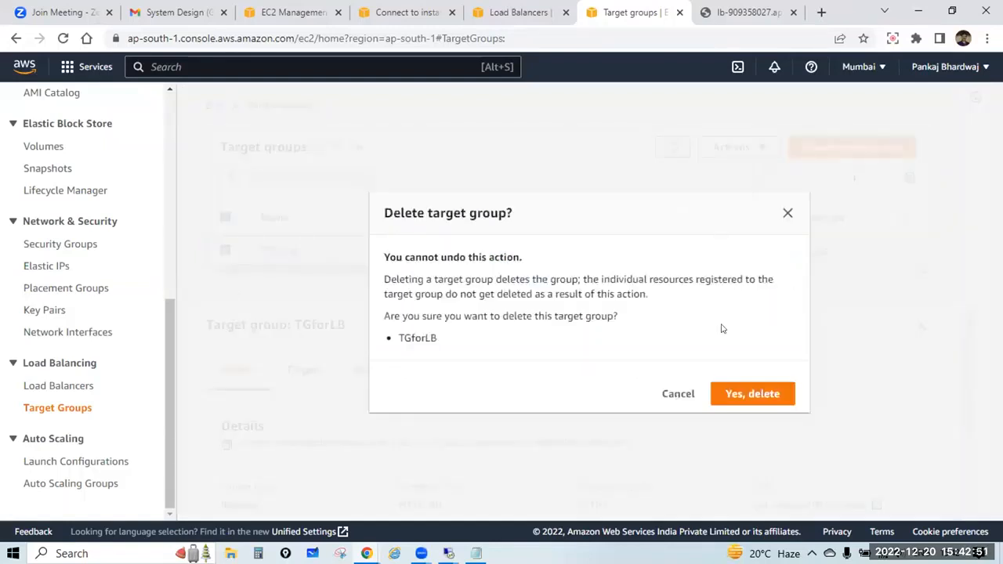
click(745, 394)
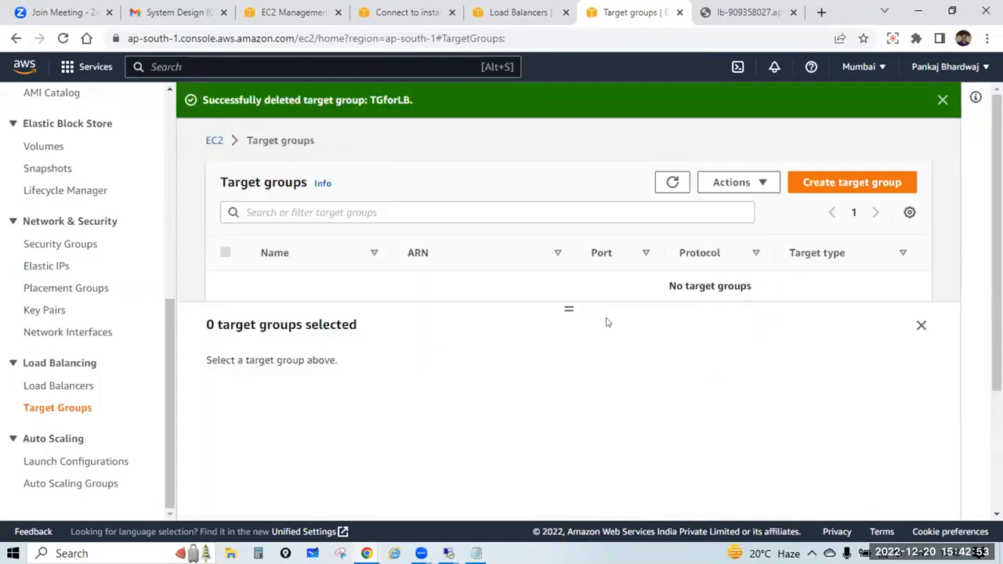
click(942, 101)
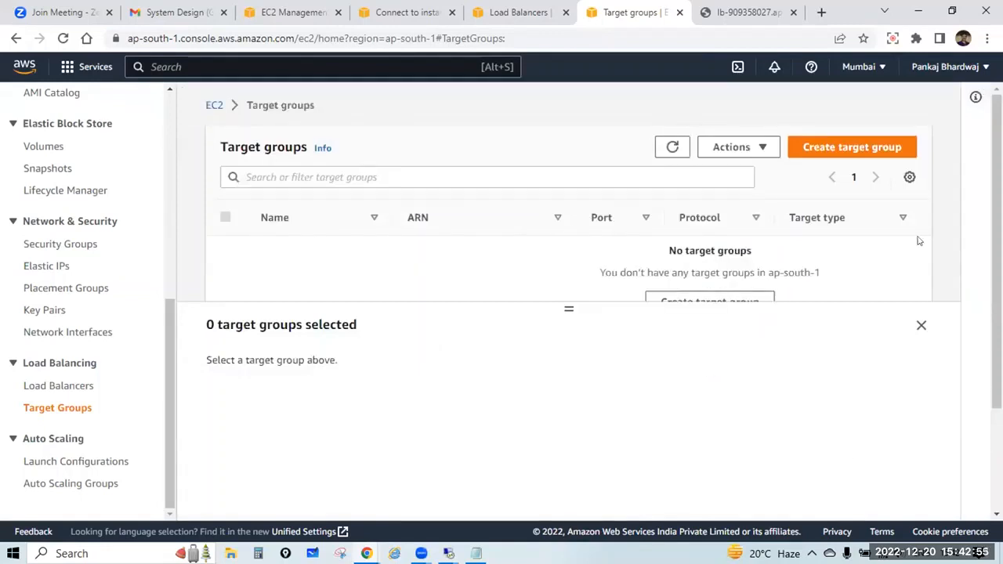
Close the target groups, load balancer website and load balancers browser tabs, and return from the system3 connection page to the instances list
click(680, 12)
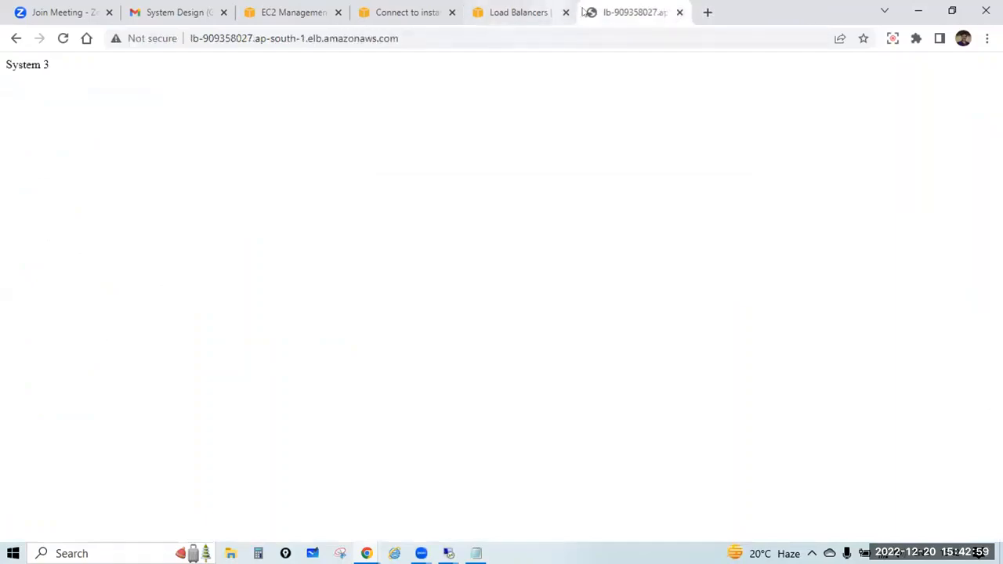
click(679, 13)
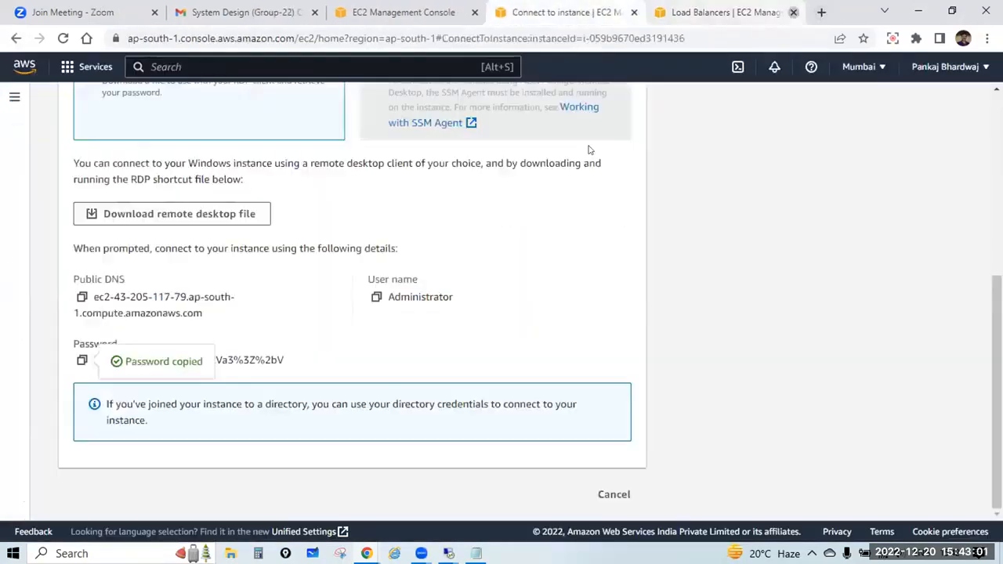
click(794, 13)
scroll(566, 171, up, 5)
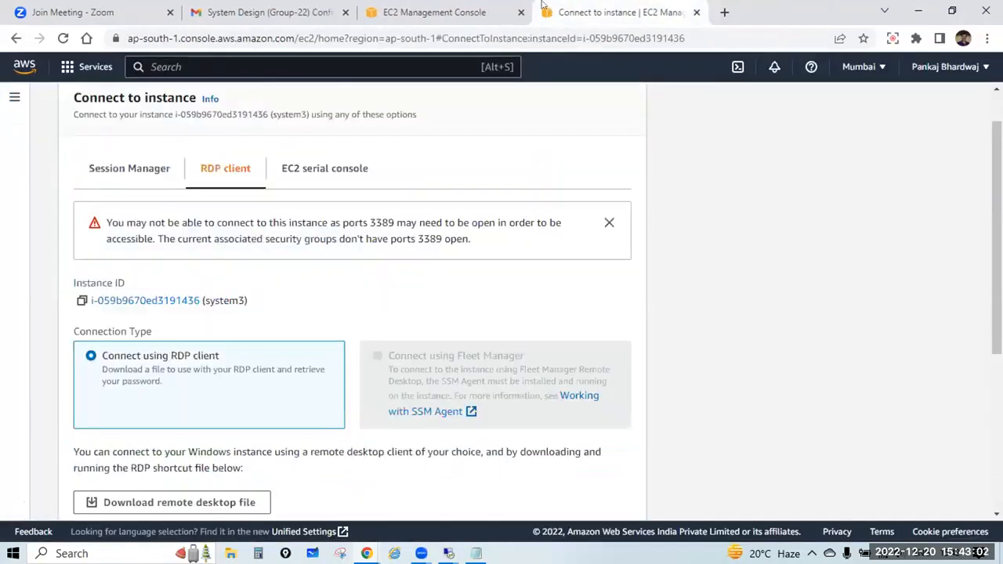
click(172, 107)
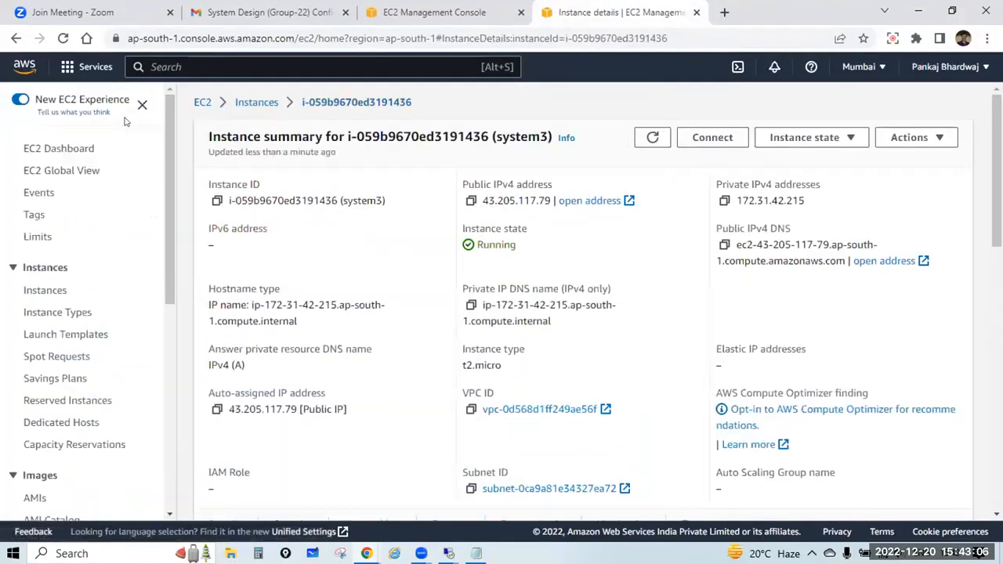
click(256, 113)
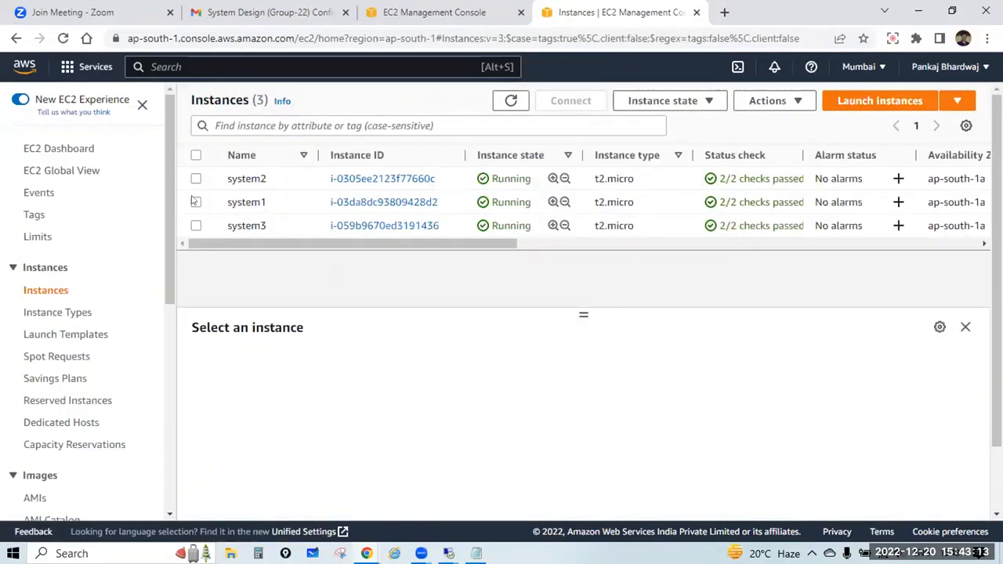
Terminate the system1 instance
click(237, 202)
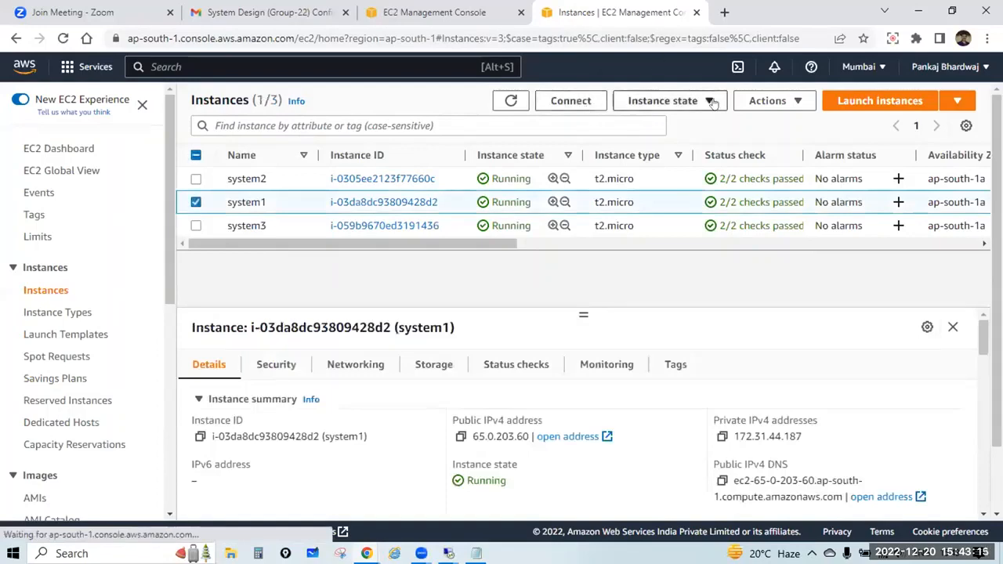
click(666, 100)
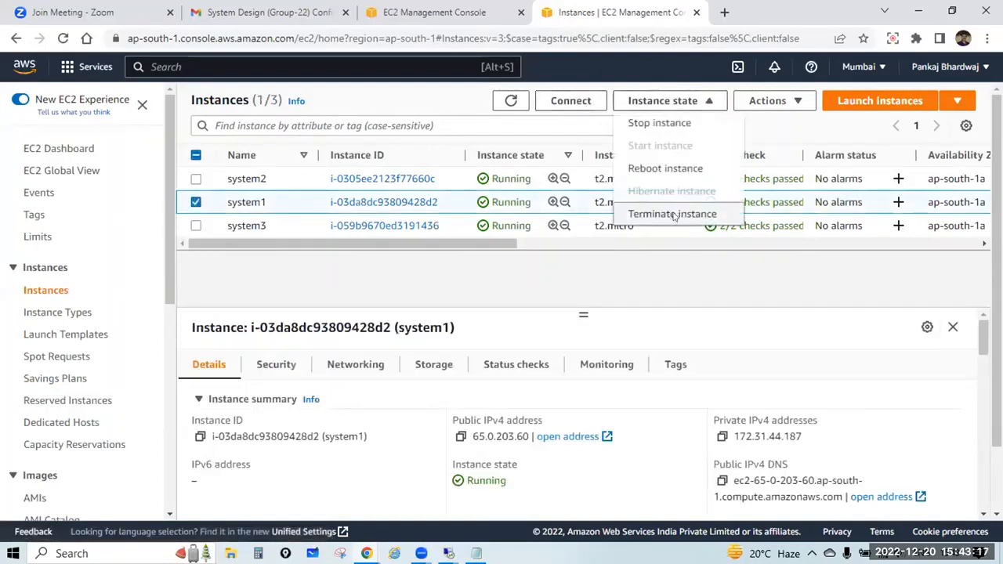
click(673, 214)
click(751, 406)
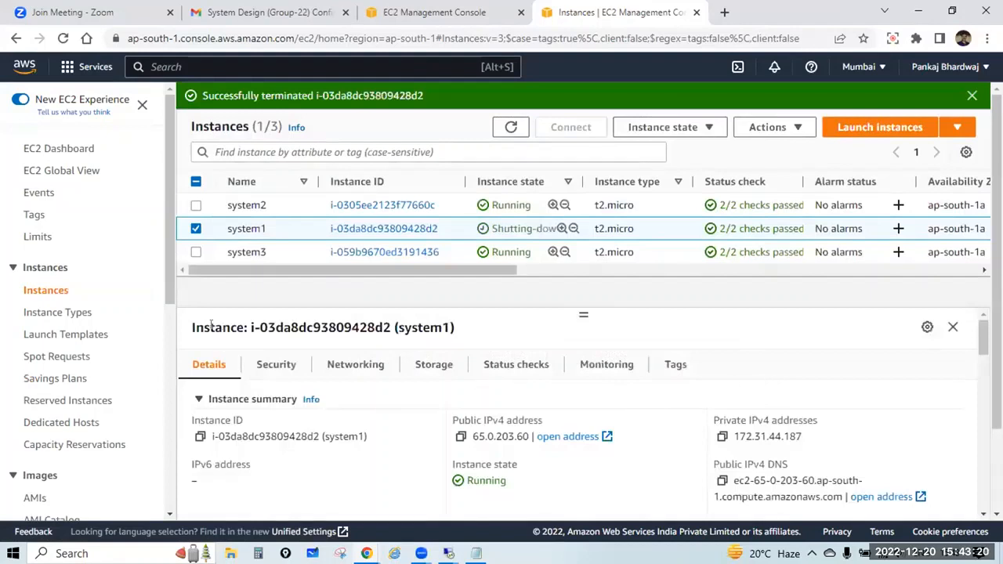
Select only system2, dismiss system1's ended Remote Desktop session message, and terminate the system2 instance
click(196, 206)
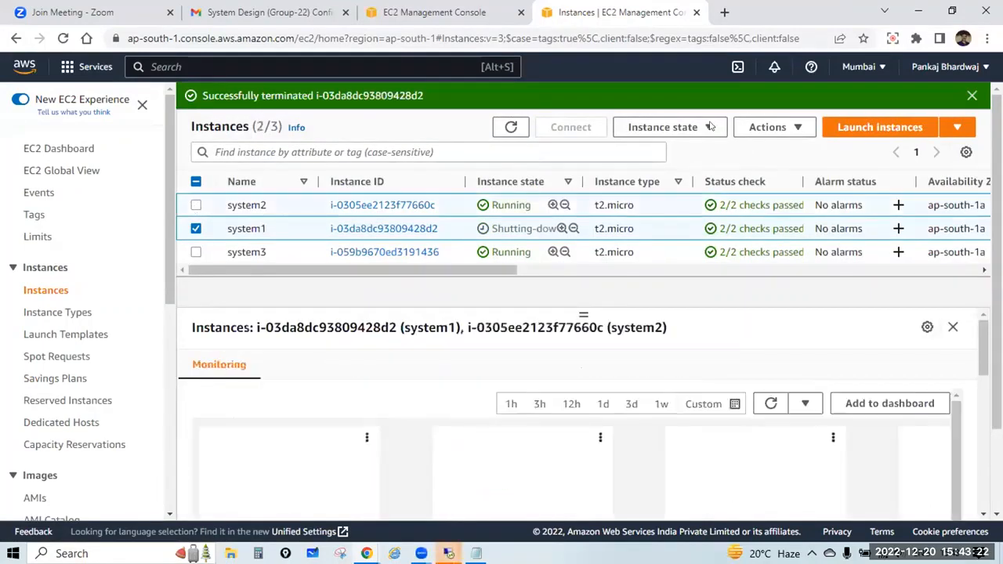
click(196, 229)
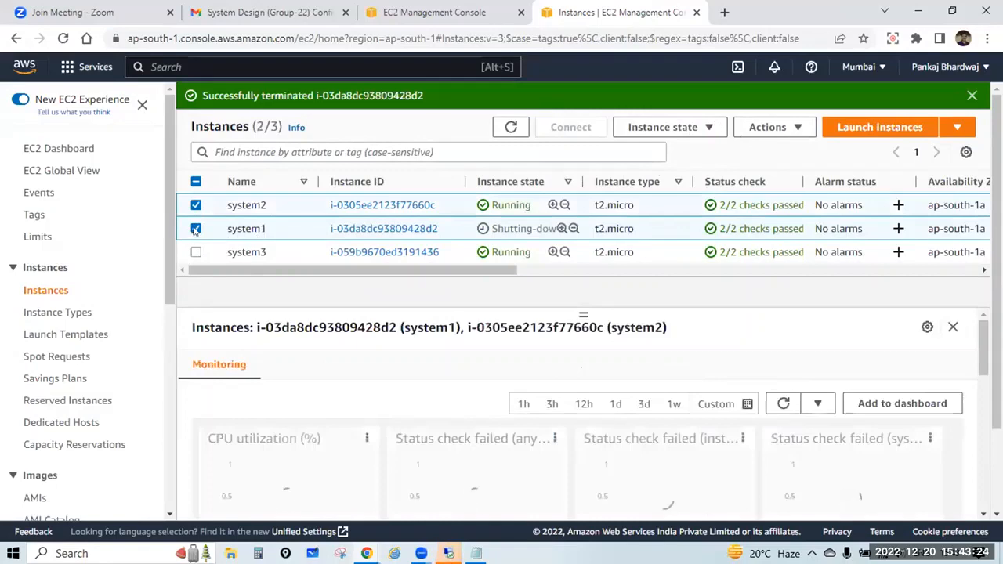
mouse_move(448, 553)
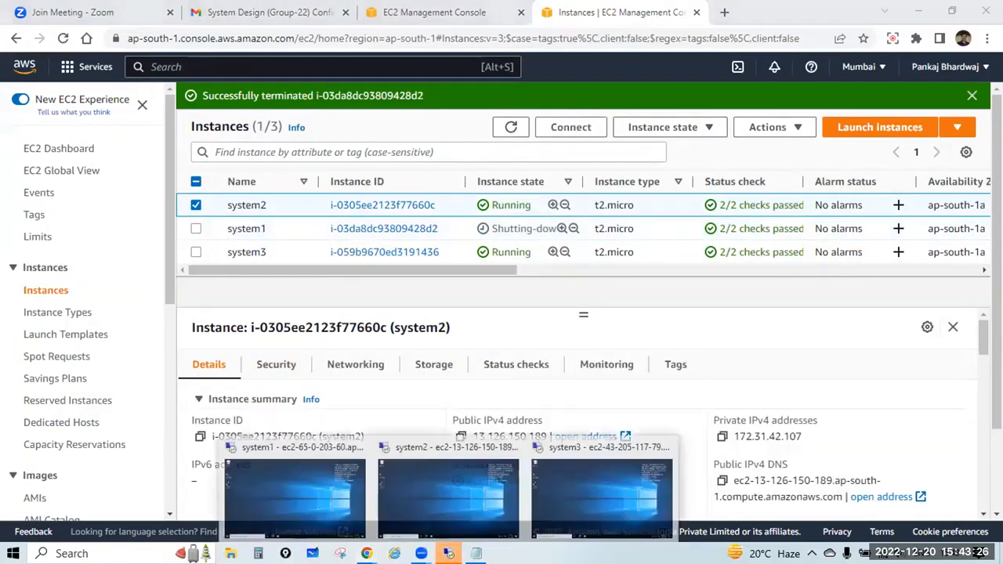
click(360, 445)
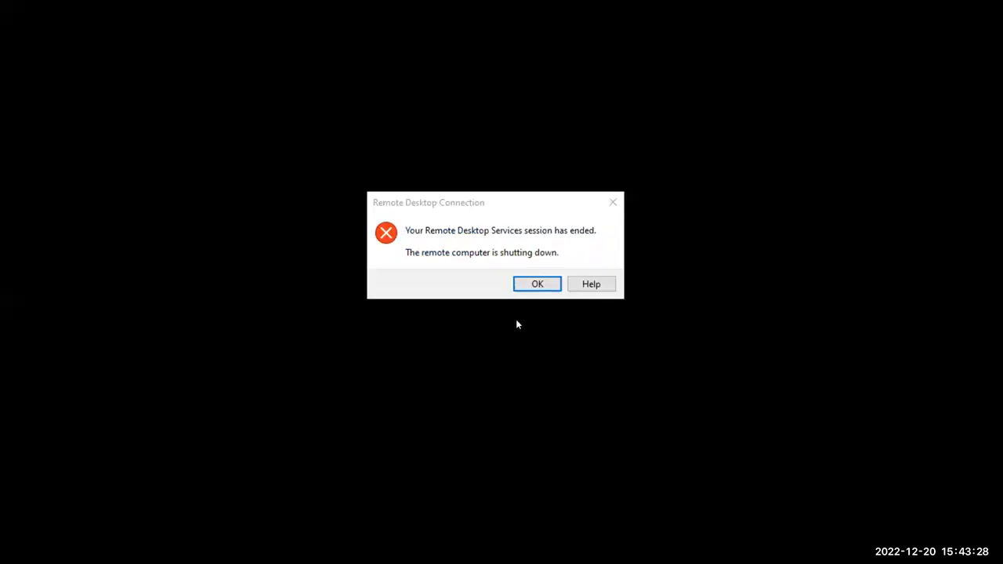
click(520, 286)
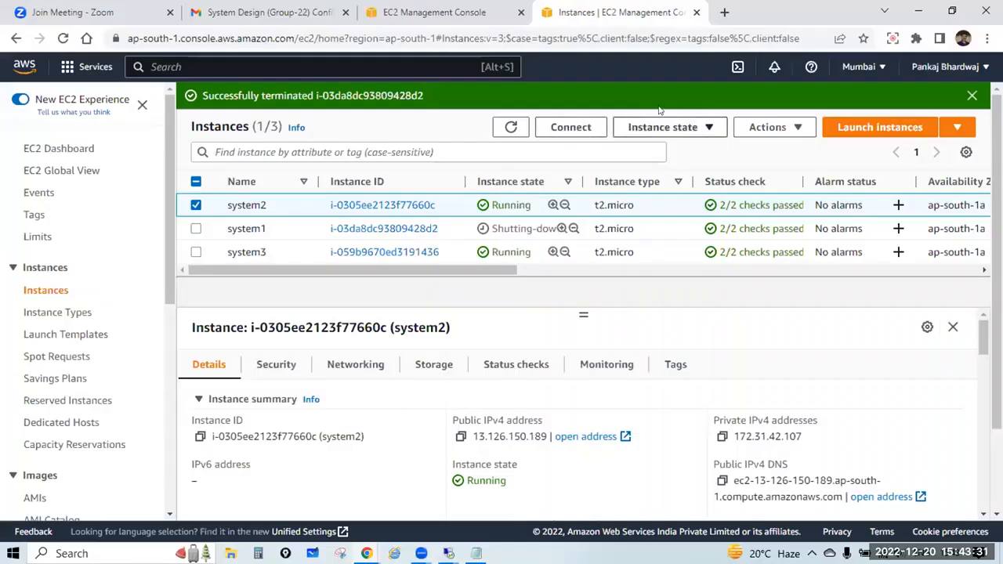
click(665, 126)
click(671, 240)
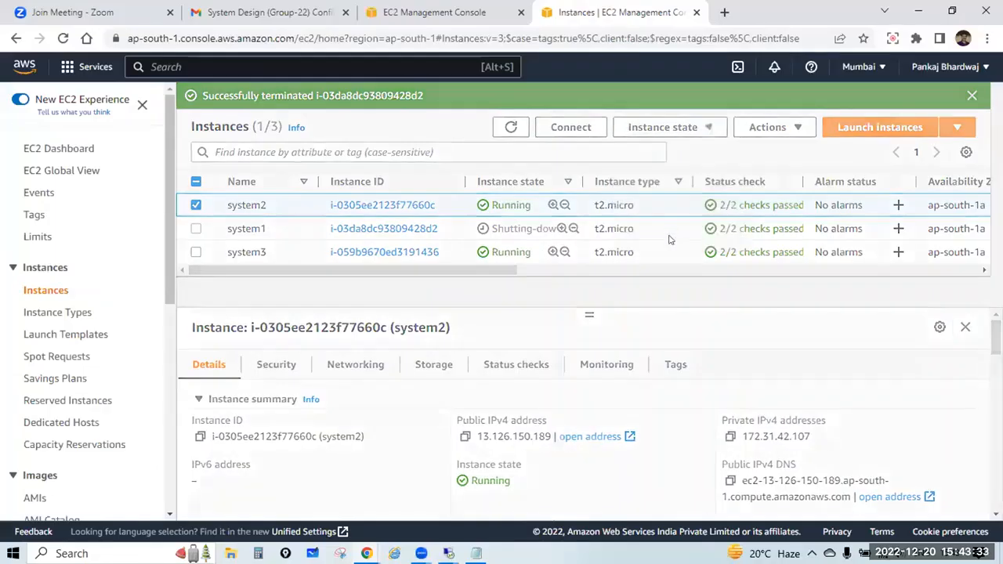
click(748, 406)
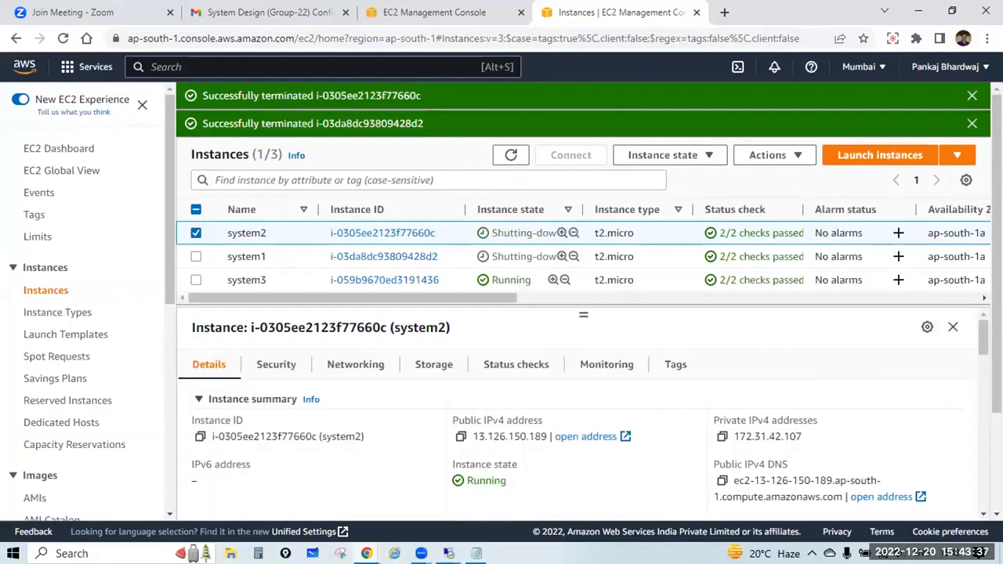
Select only system3 in the instances list and terminate the instance
click(448, 553)
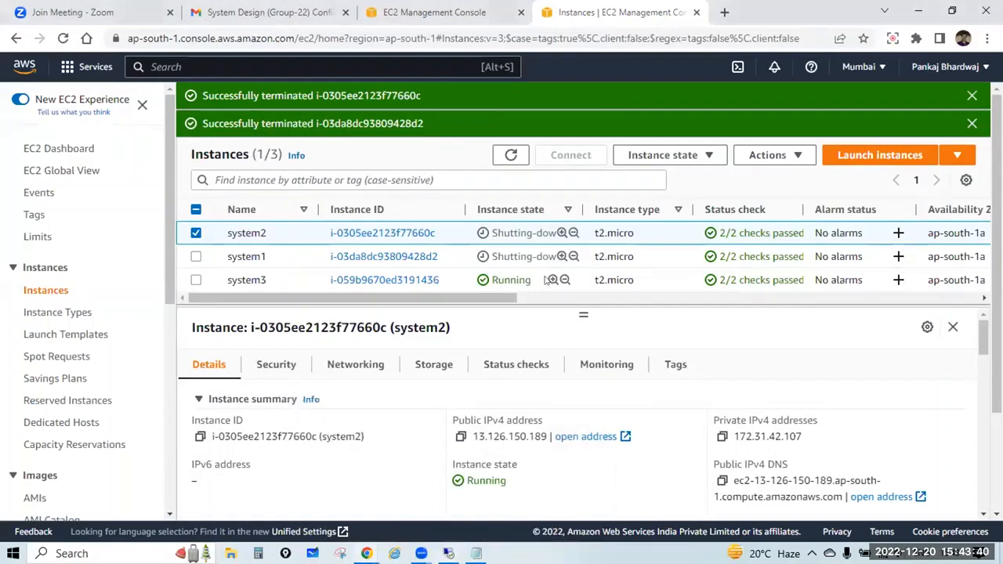
click(195, 280)
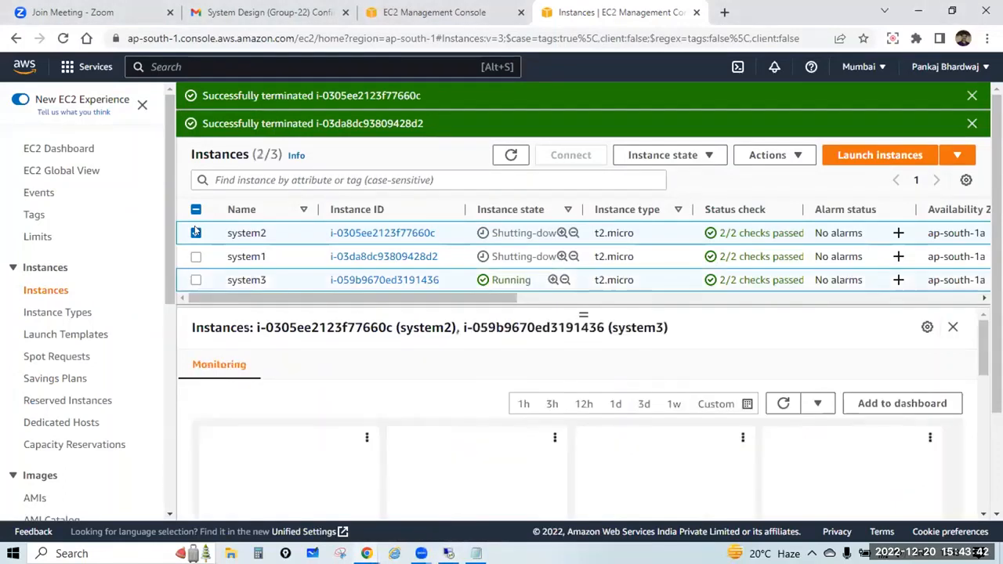
click(195, 233)
click(662, 154)
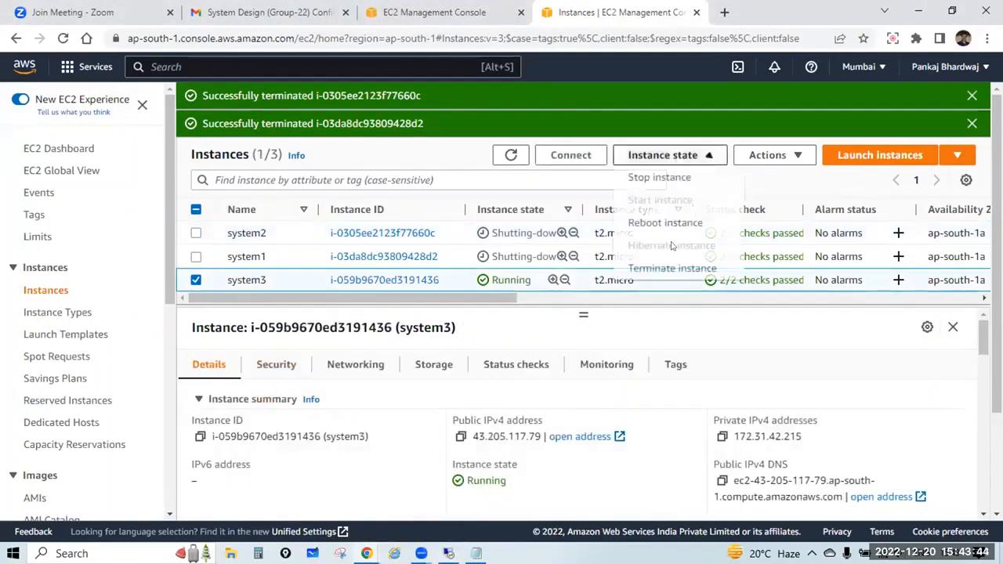
click(672, 268)
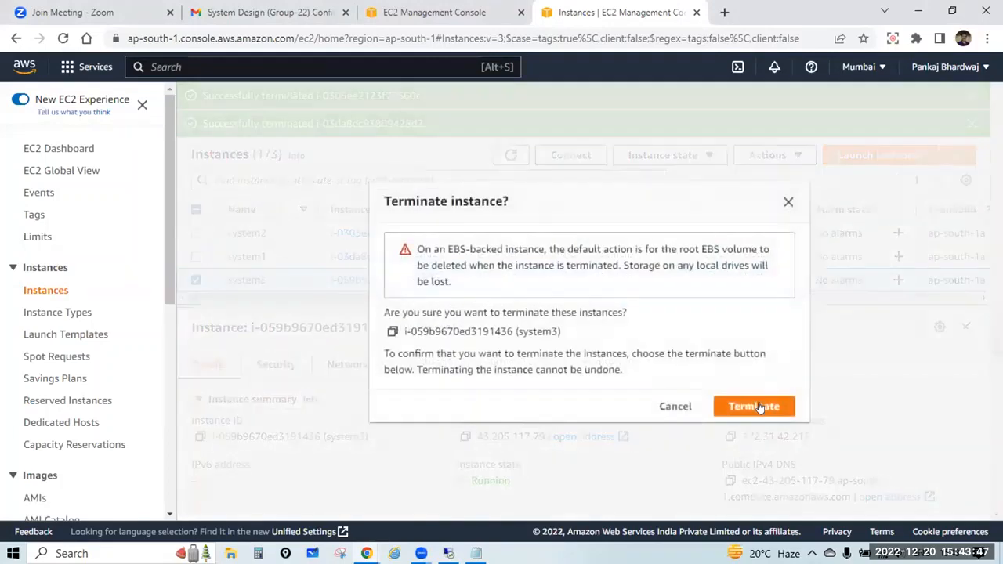
click(753, 406)
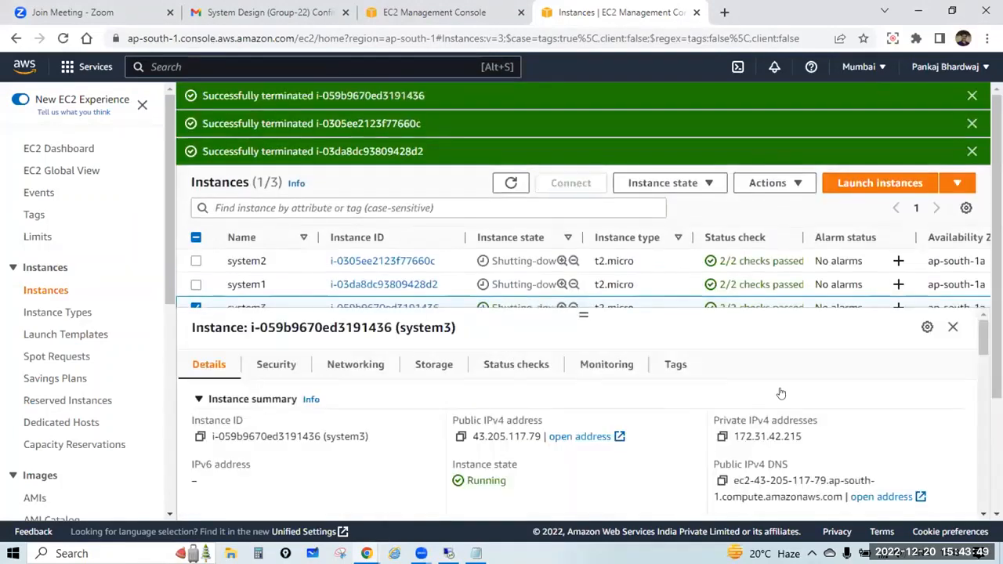
Dismiss the three successful-termination notifications above the instances list
click(972, 152)
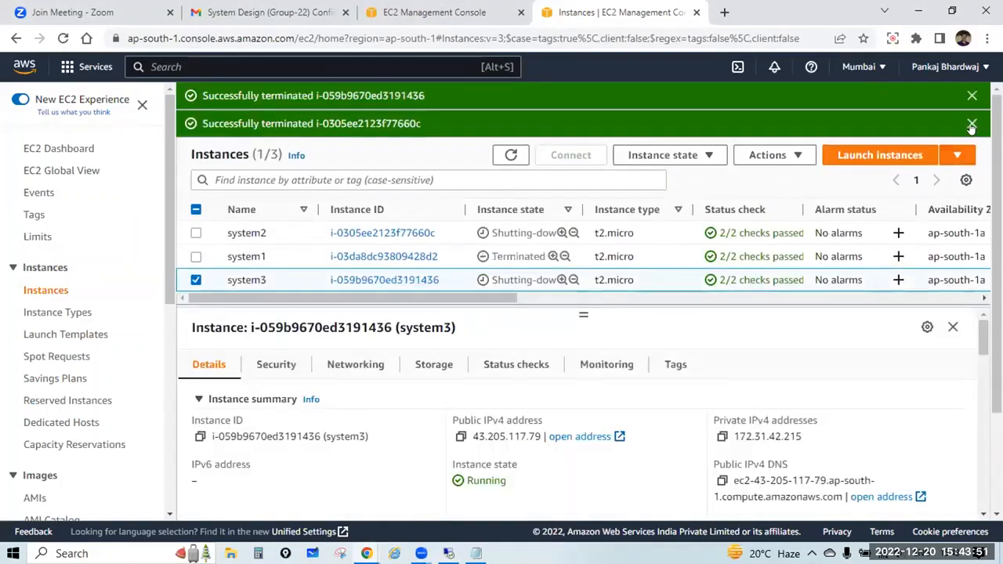
click(972, 125)
click(972, 95)
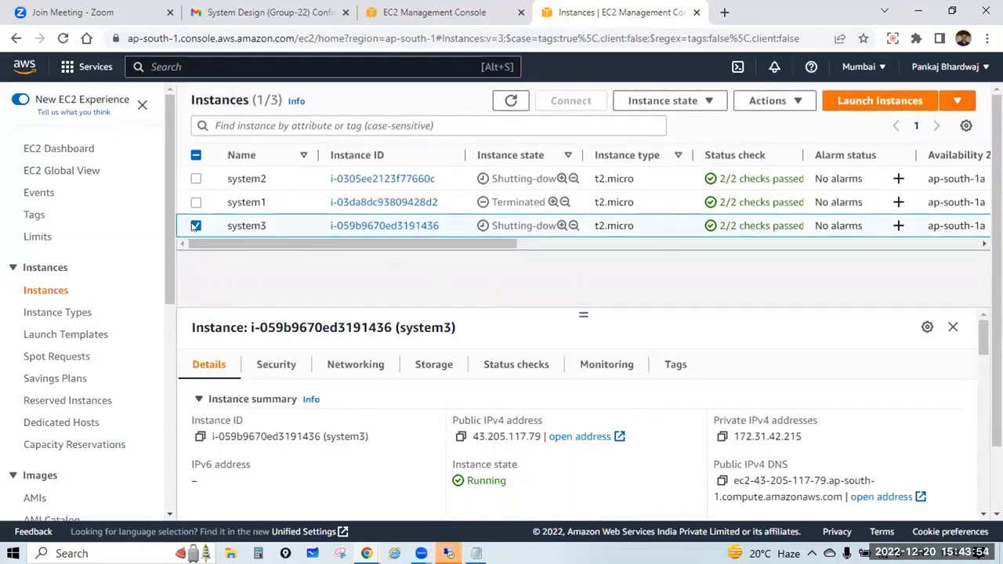
Refresh the instances list and dismiss the message about the ended Remote Desktop session
click(511, 100)
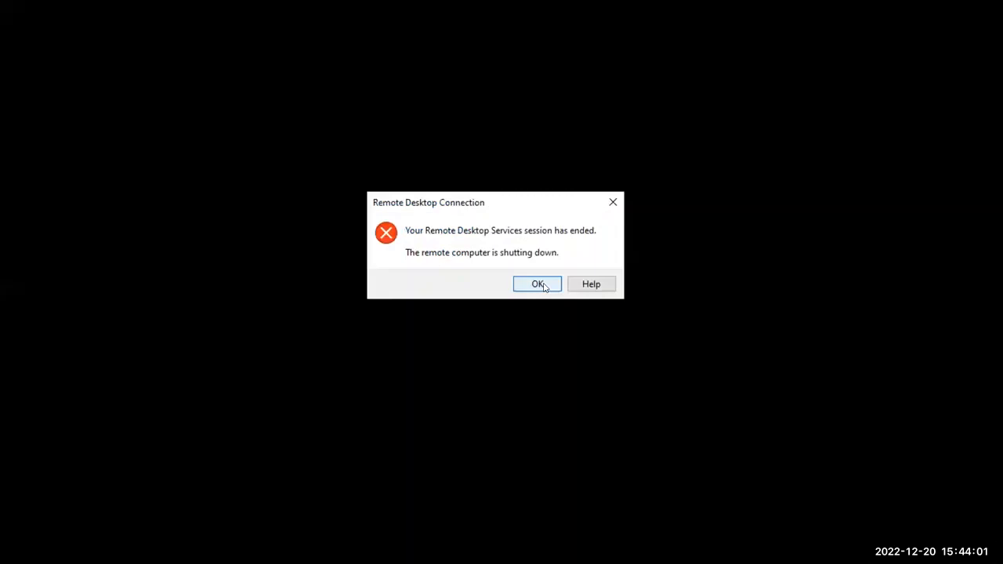
click(541, 285)
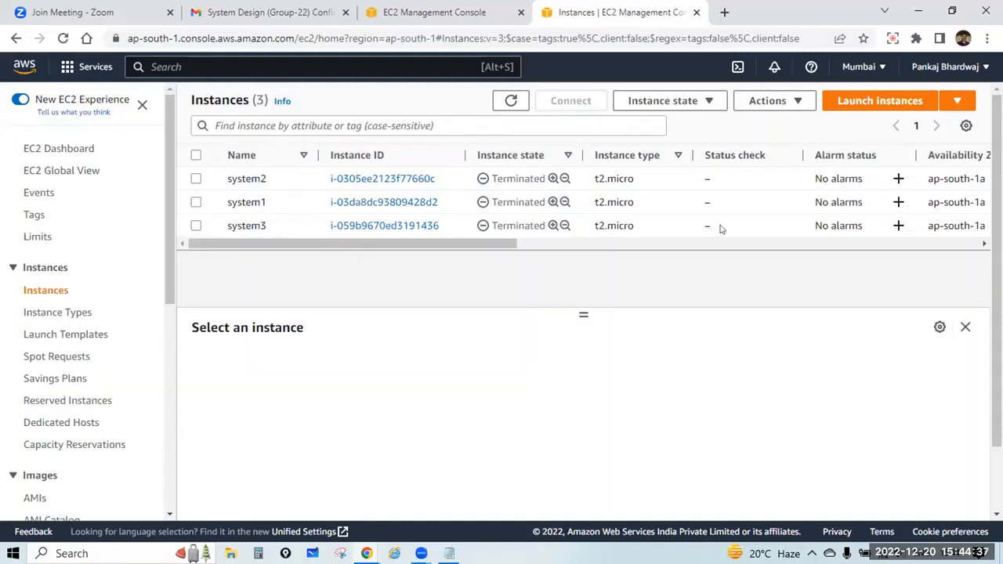
Examine the terminated system2 instance's details and its inbound and outbound security rules, and return to a refreshed instances list
click(380, 182)
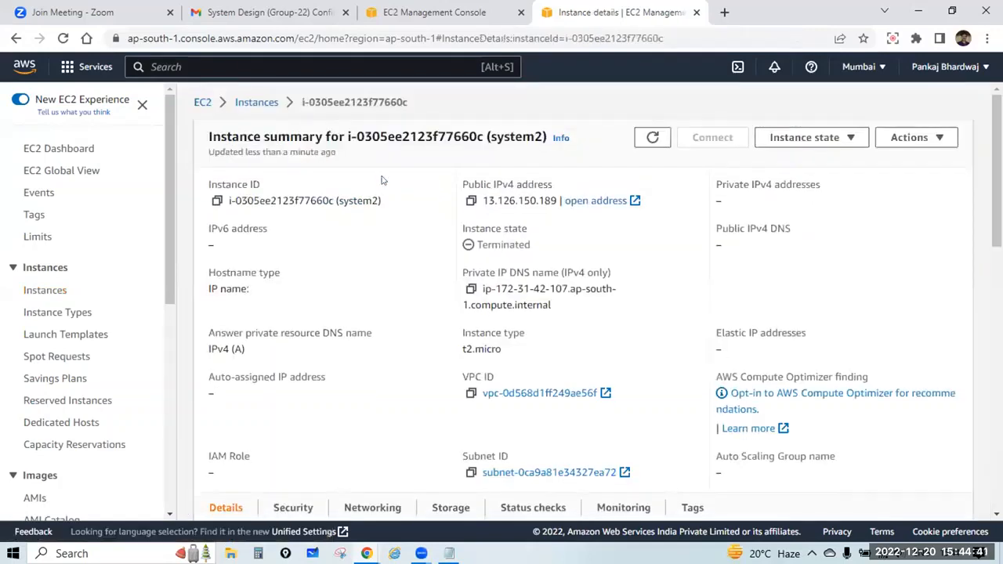
scroll(306, 160, down, 5)
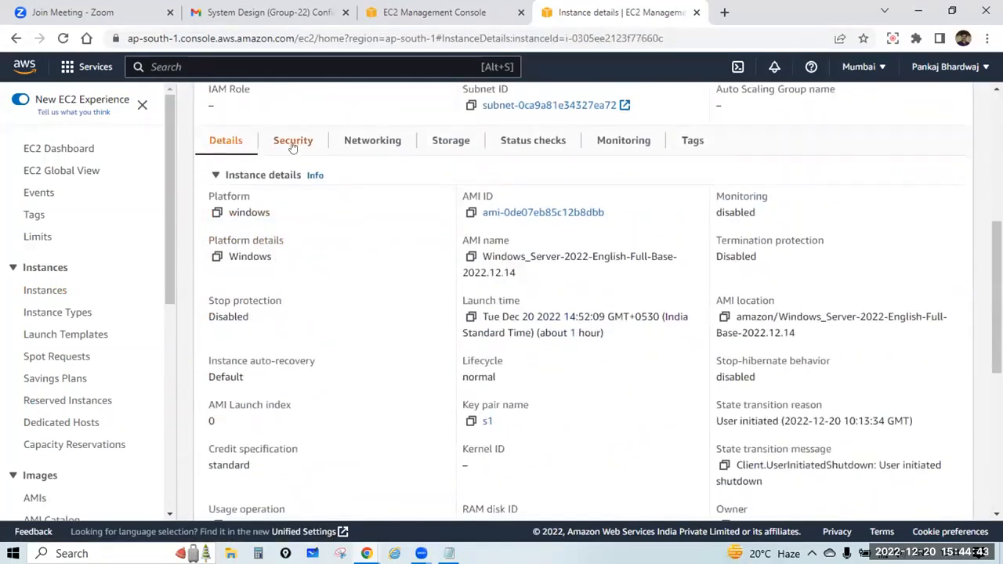
click(292, 145)
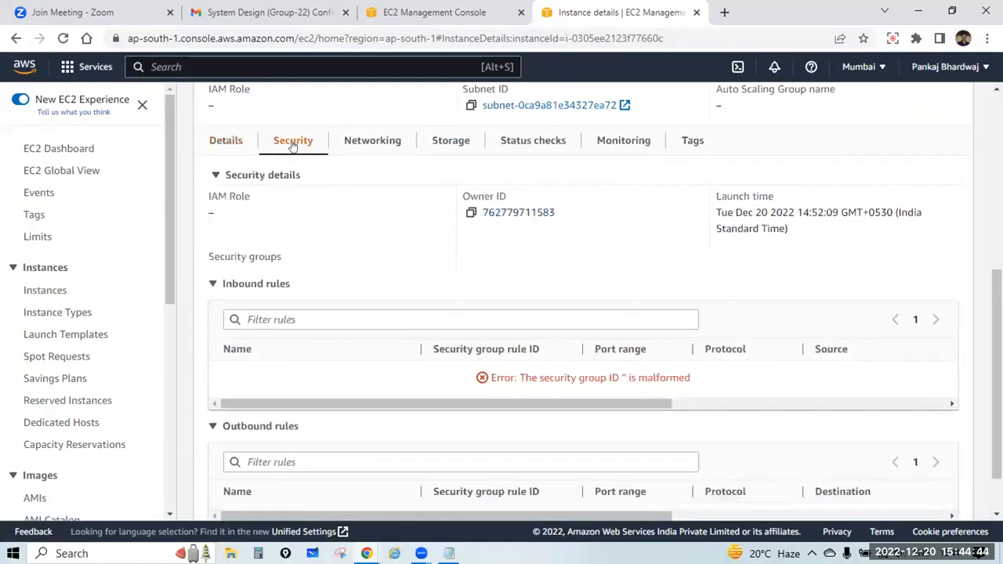
scroll(325, 327, down, 1)
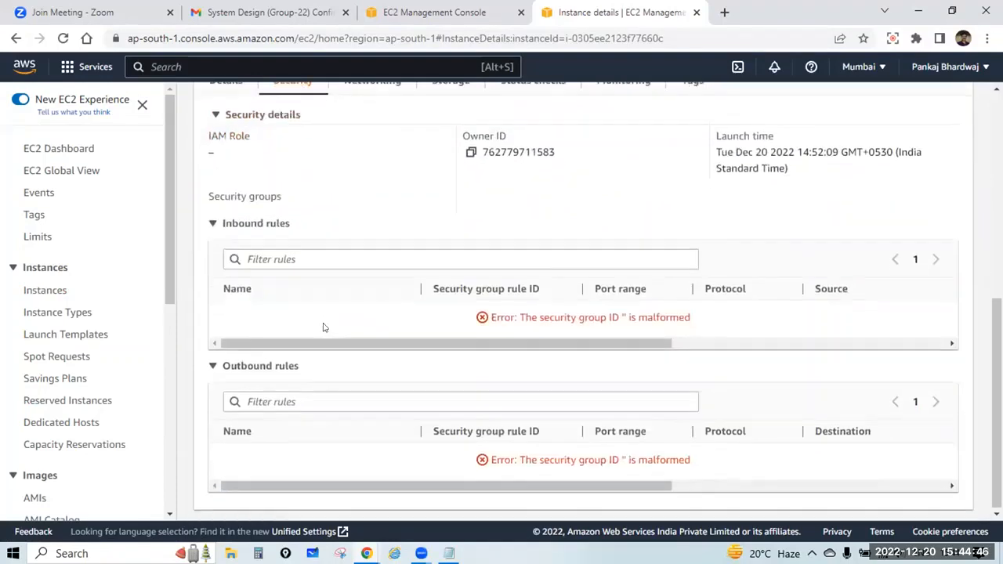
scroll(327, 267, up, 6)
click(257, 104)
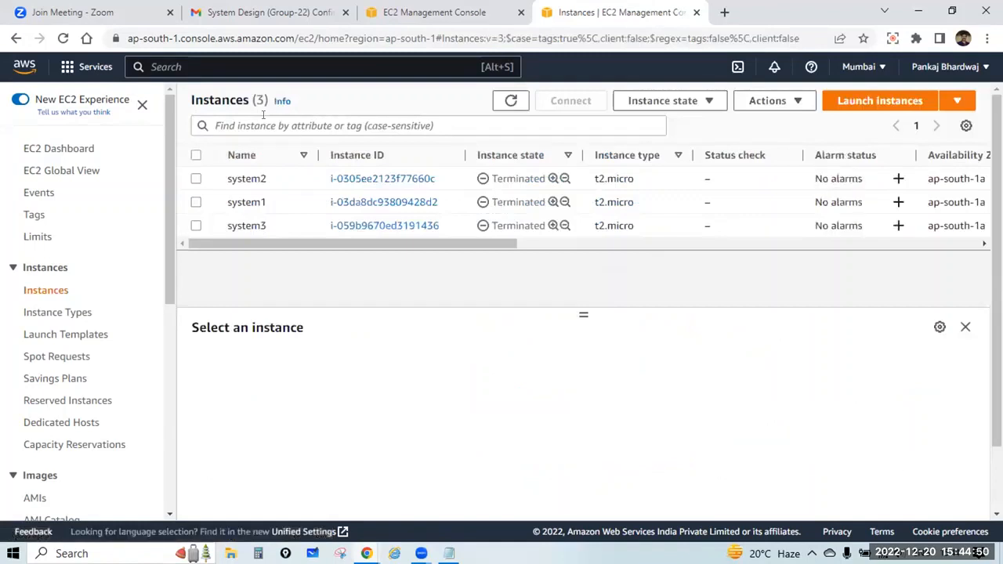
click(511, 102)
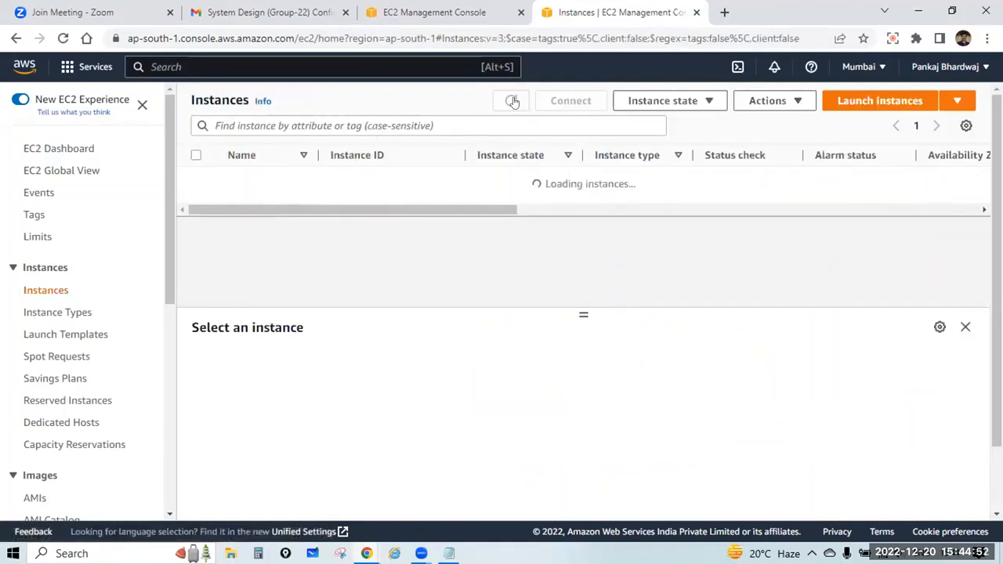